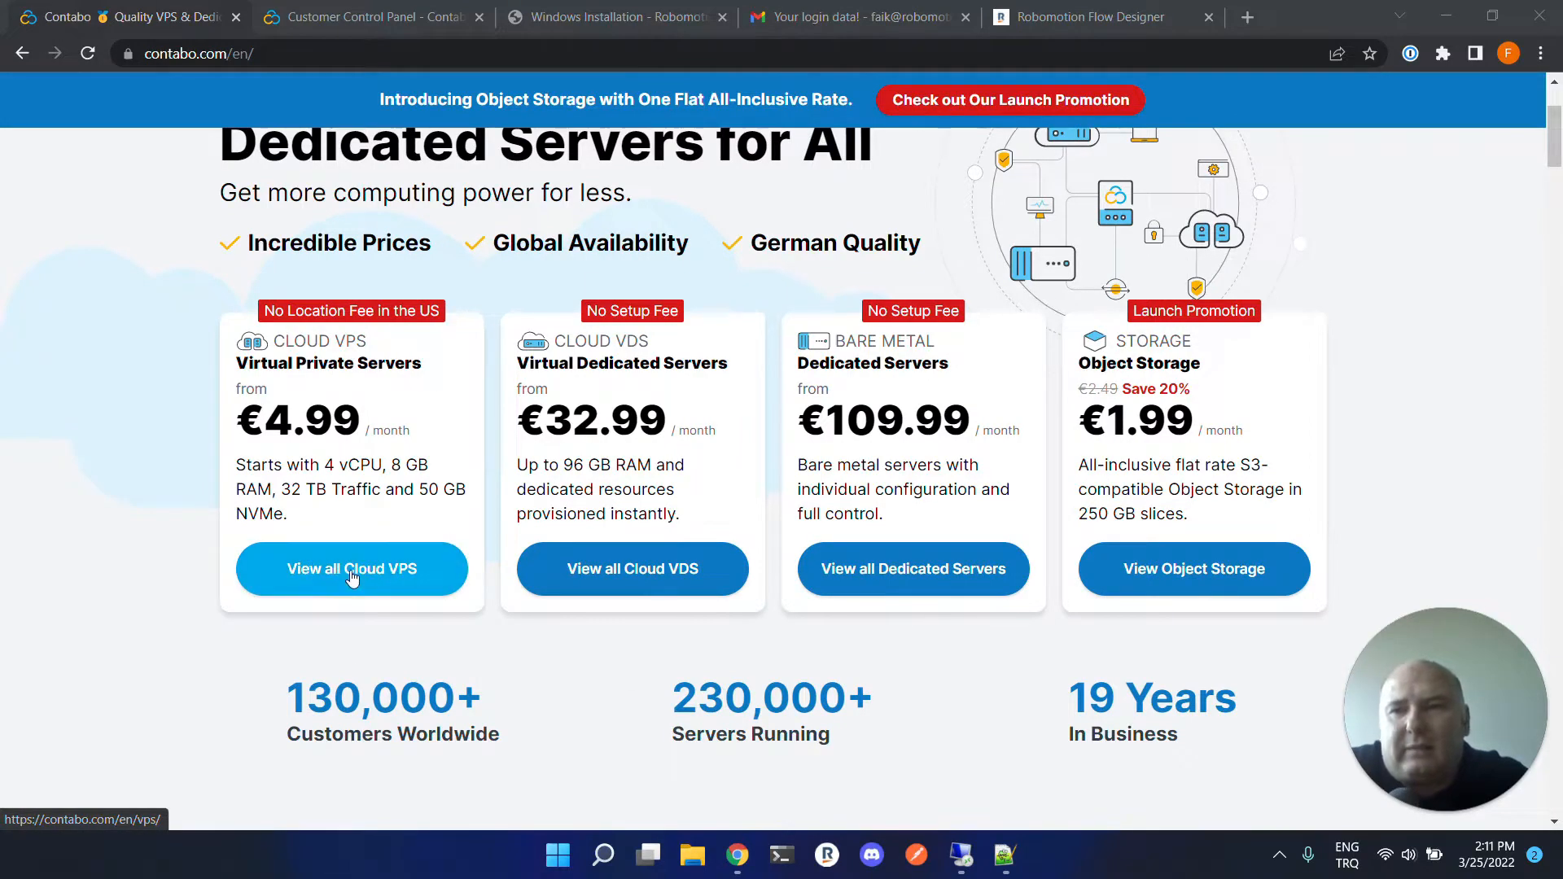
Open the Cloud VPS plans and select the Cloud VPS S plan for configuration.
left_click(353, 580)
scroll(378, 584, "down", 6)
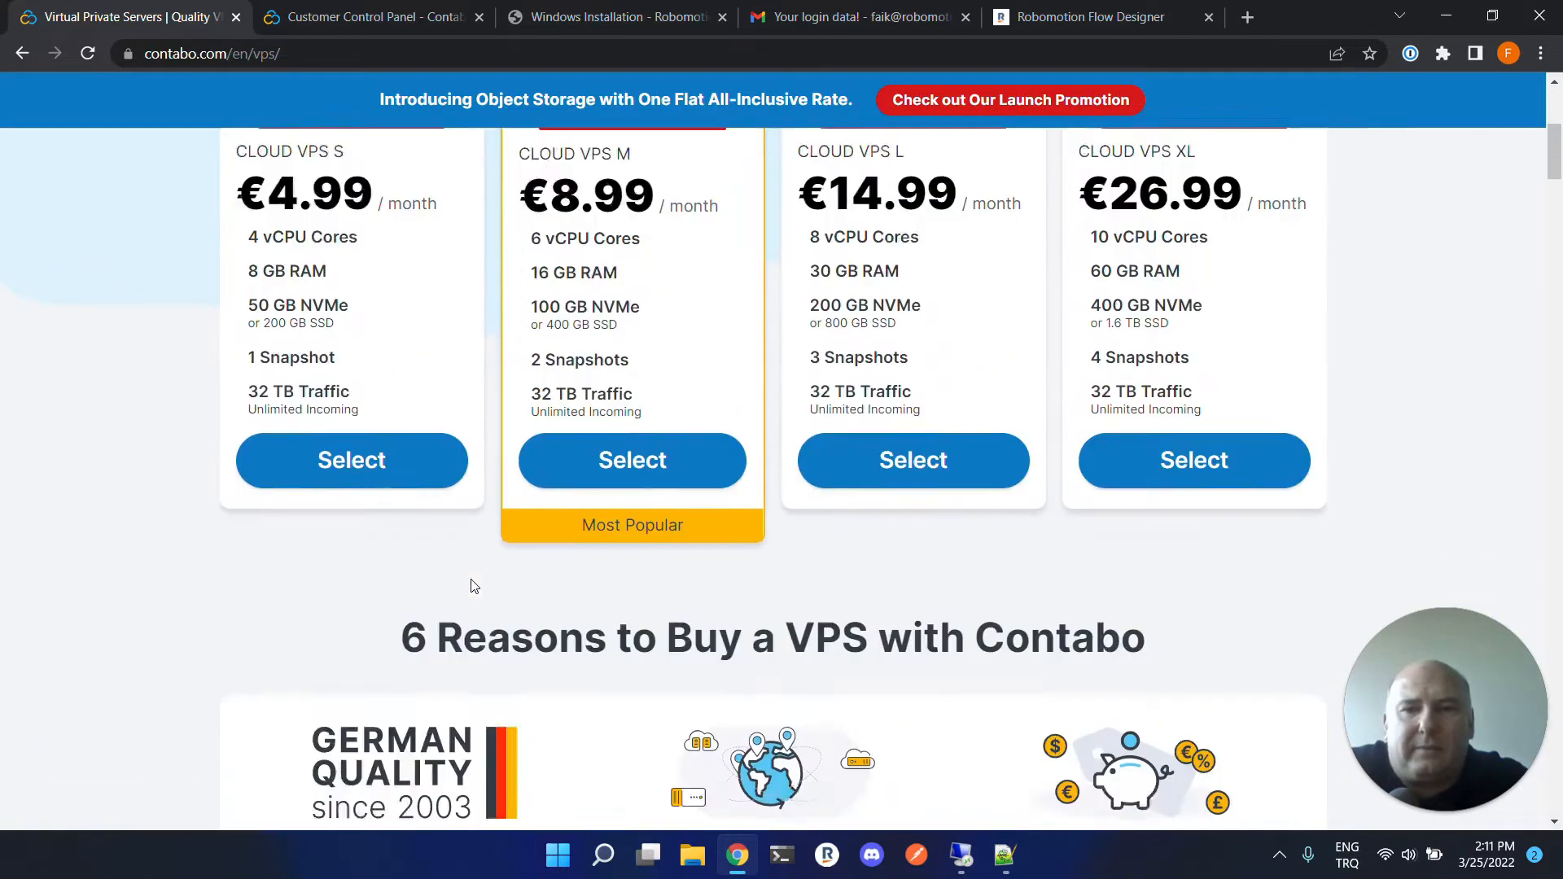
scroll(382, 455, "up", 3)
left_click(382, 454)
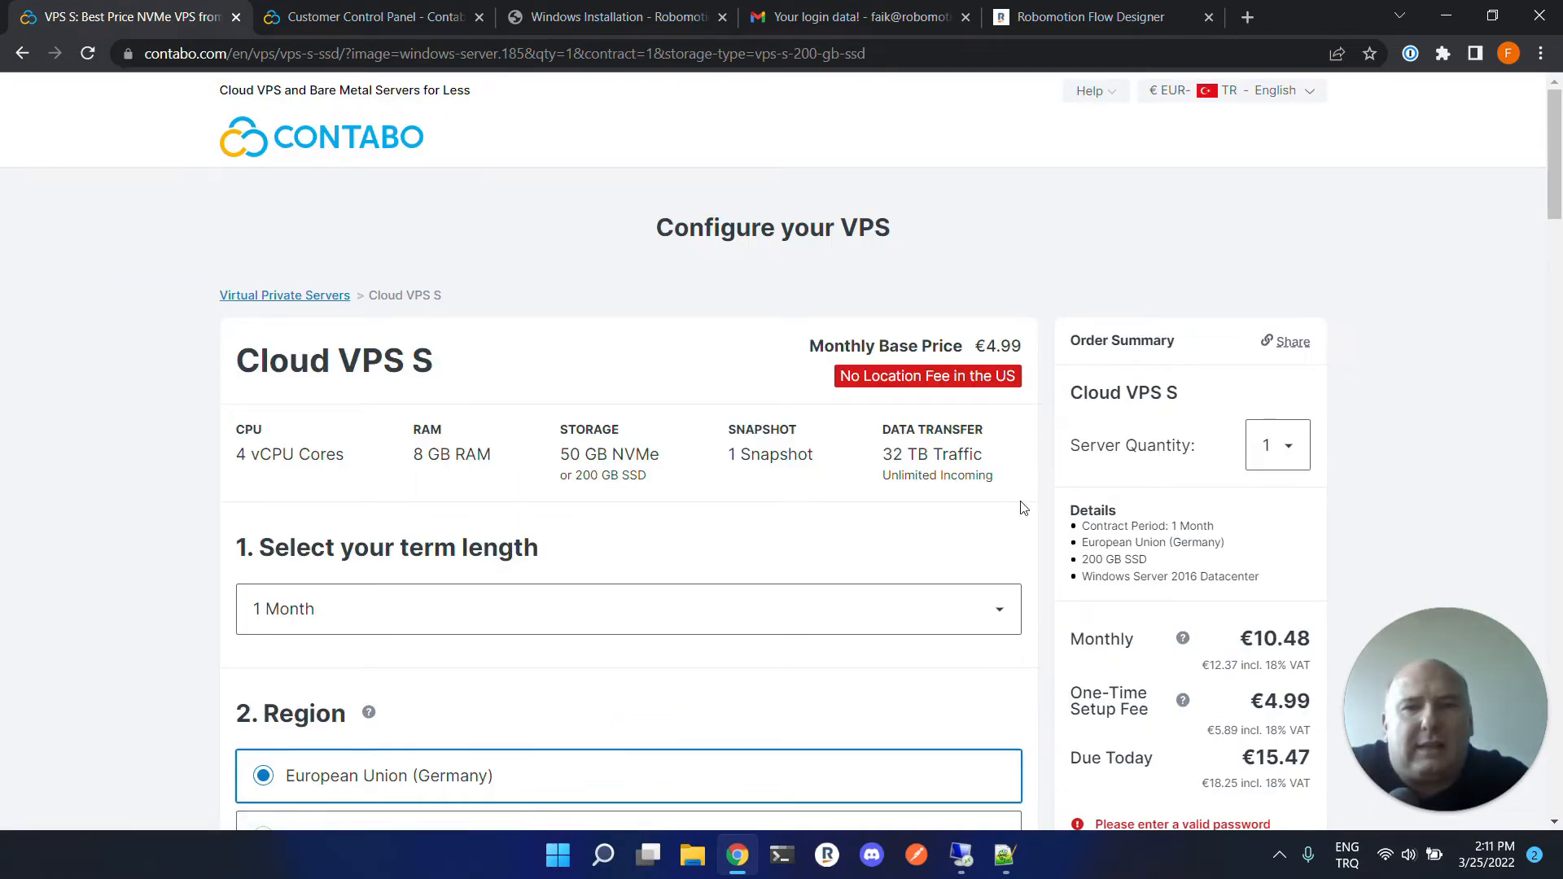
Enter a password for the Administrator account in the server login section of the order form.
scroll(899, 489, "down", 10)
scroll(528, 636, "down", 4)
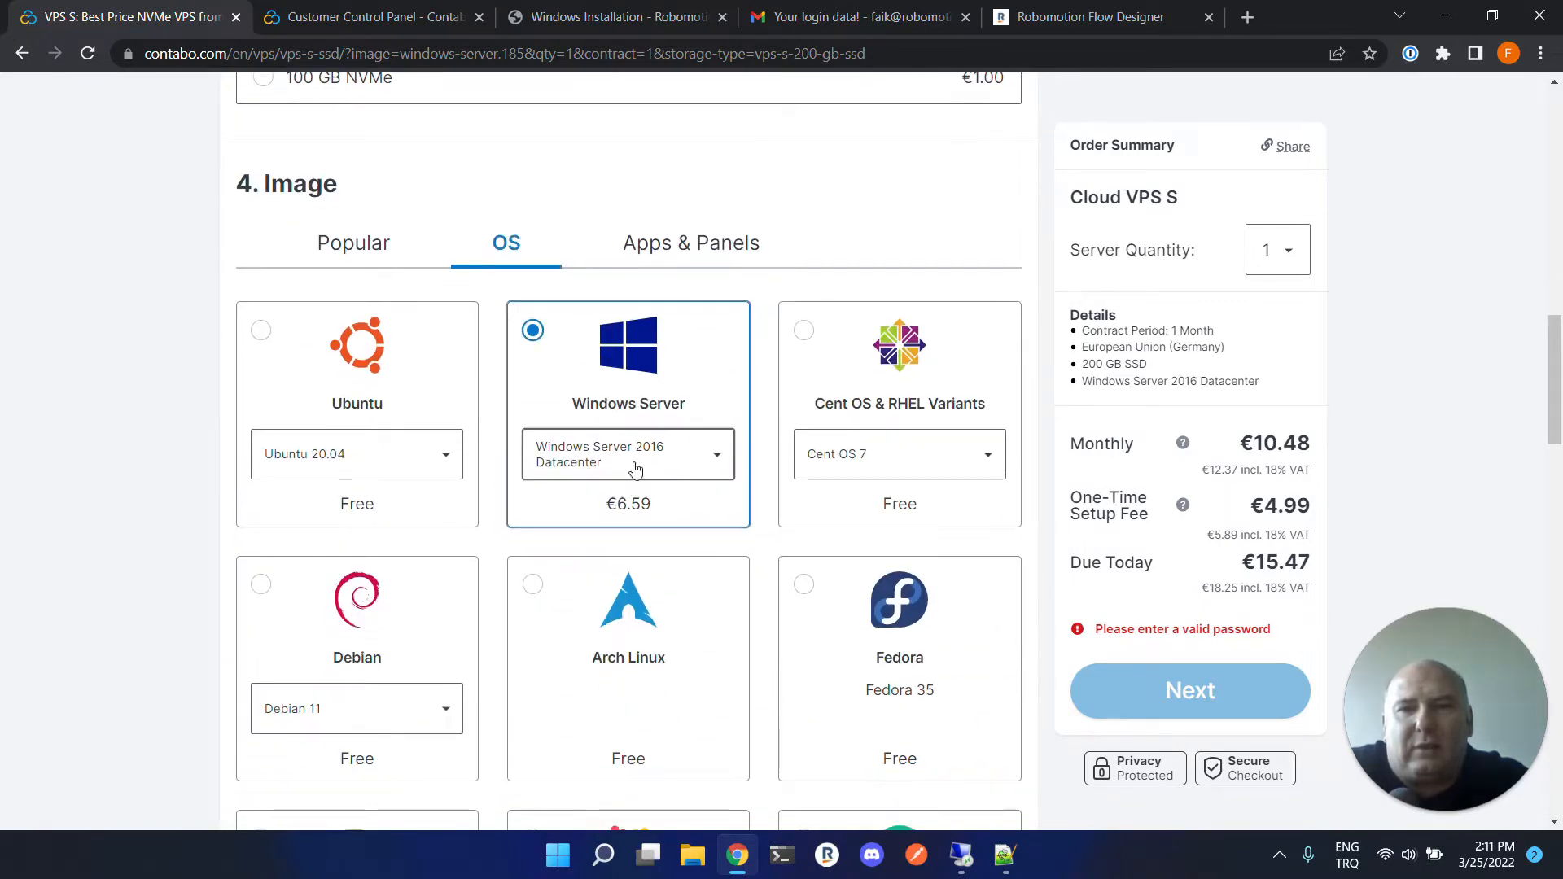
scroll(723, 408, "down", 7)
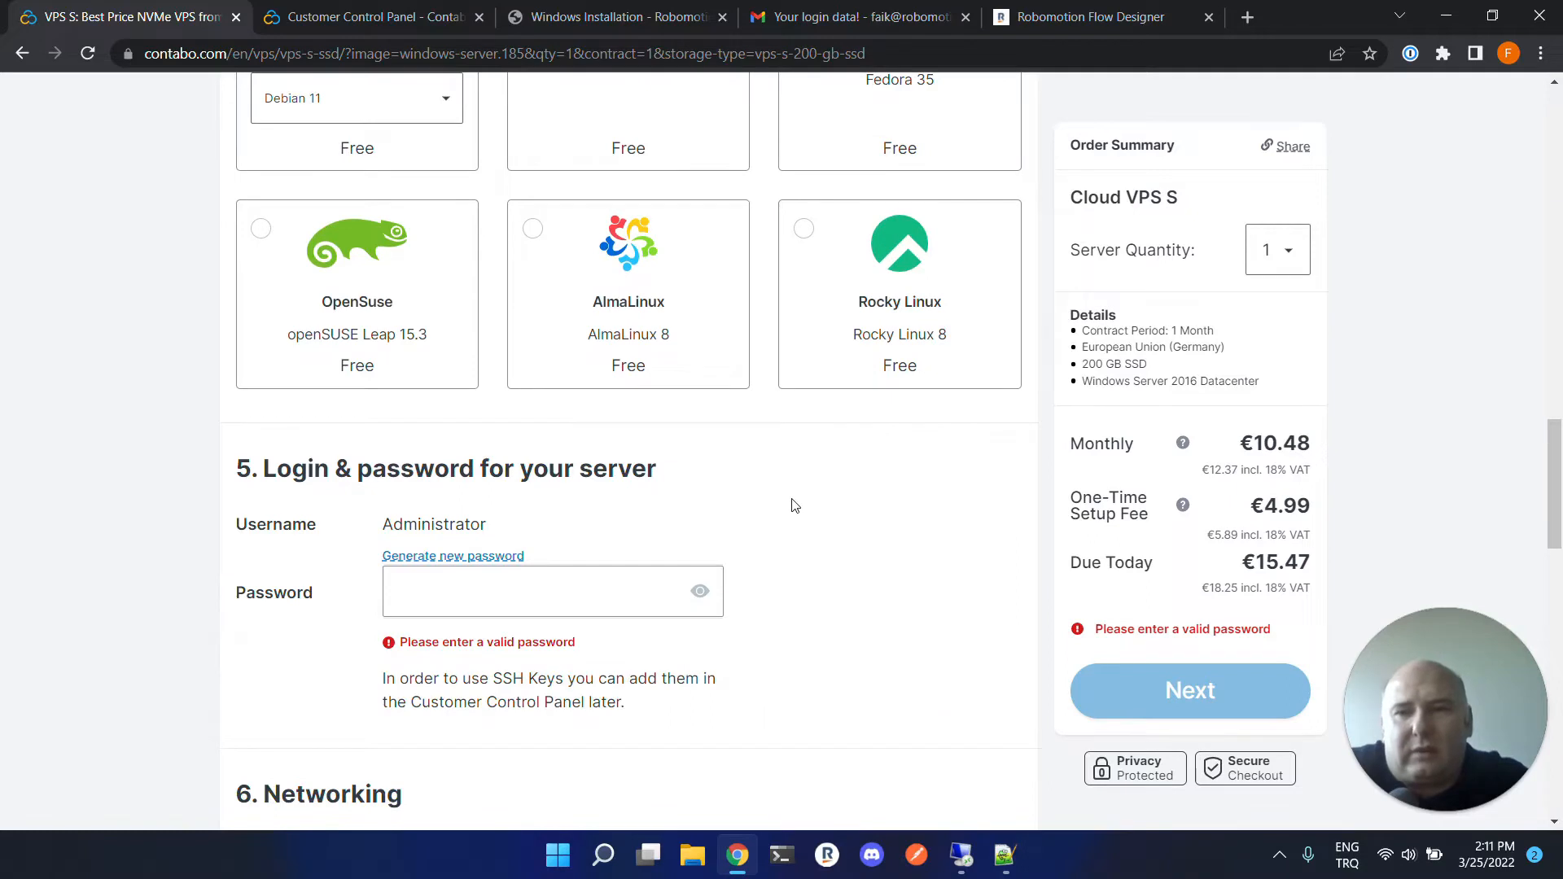
left_click(395, 591)
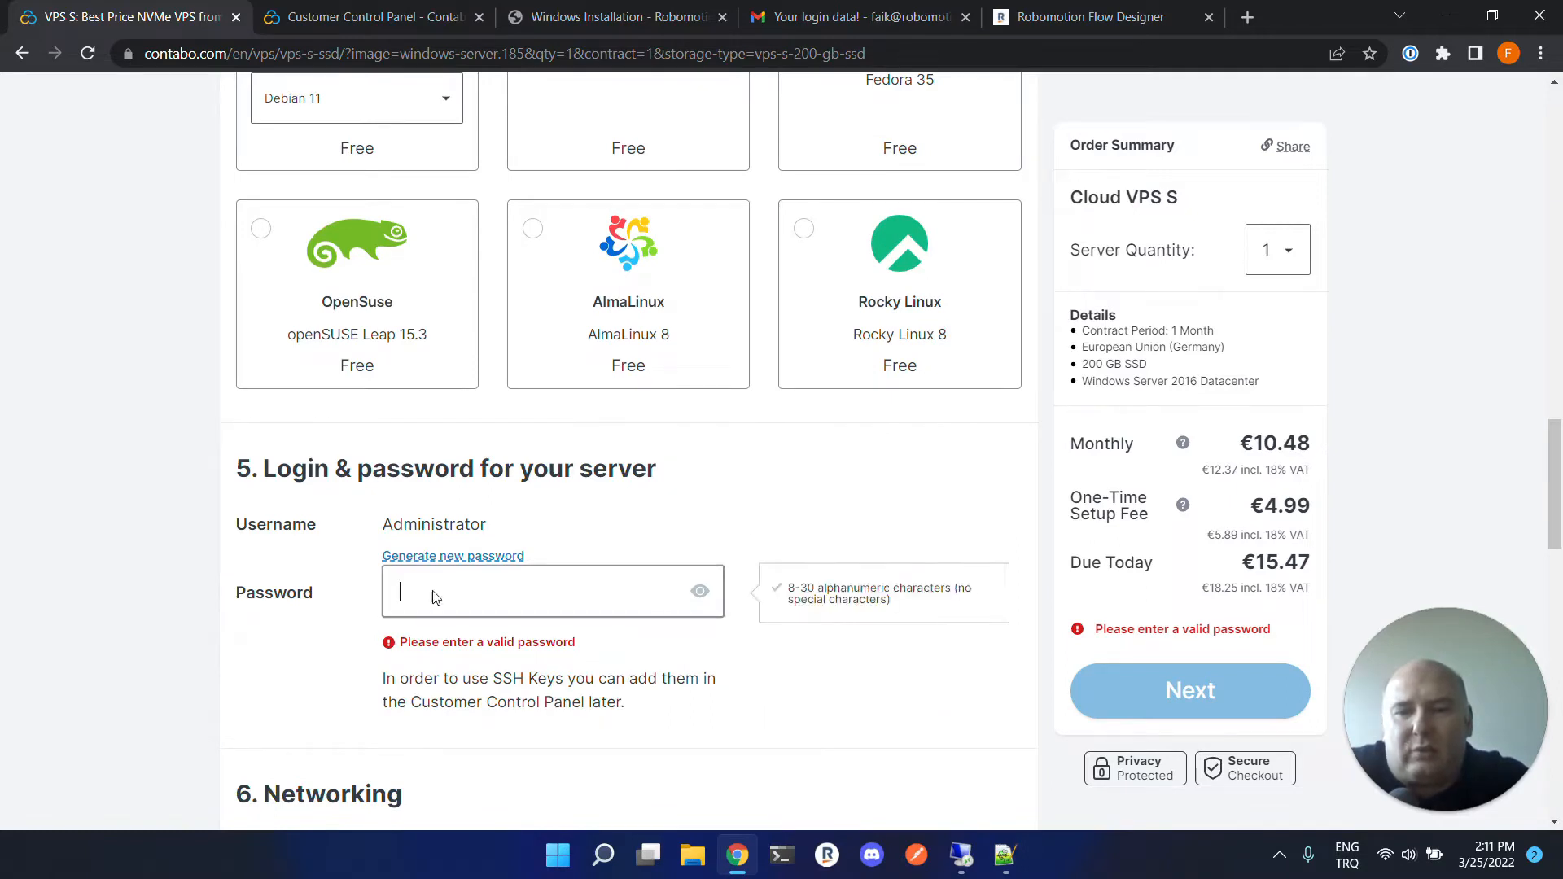
left_click(501, 647)
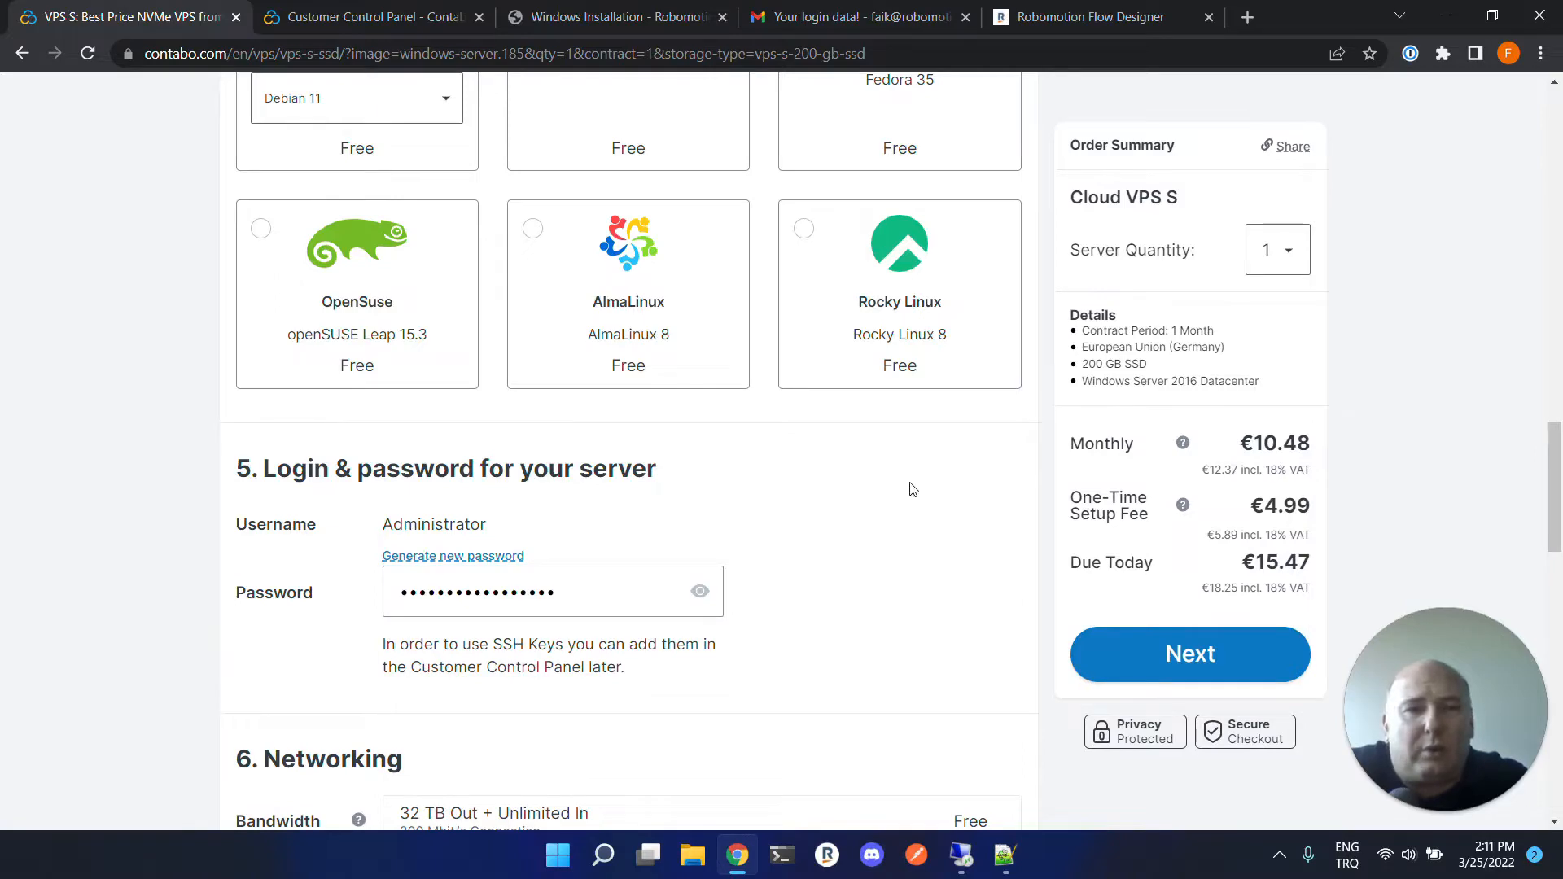
Review the networking and add-on options of the VPS order form.
scroll(981, 533, "down", 9)
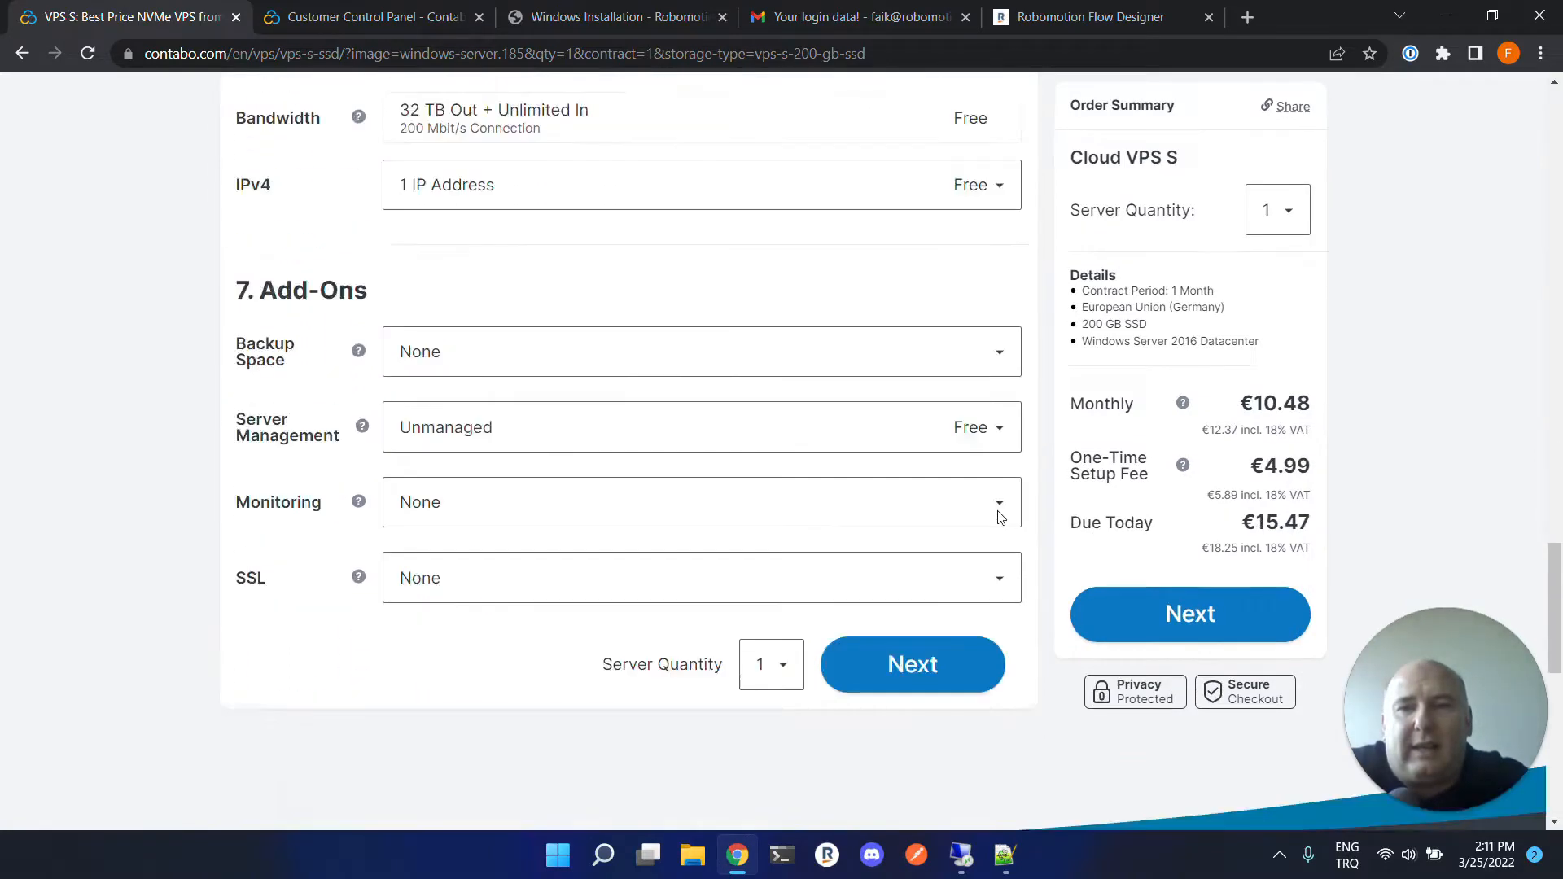
scroll(1001, 518, "down", 3)
scroll(1376, 444, "up", 6)
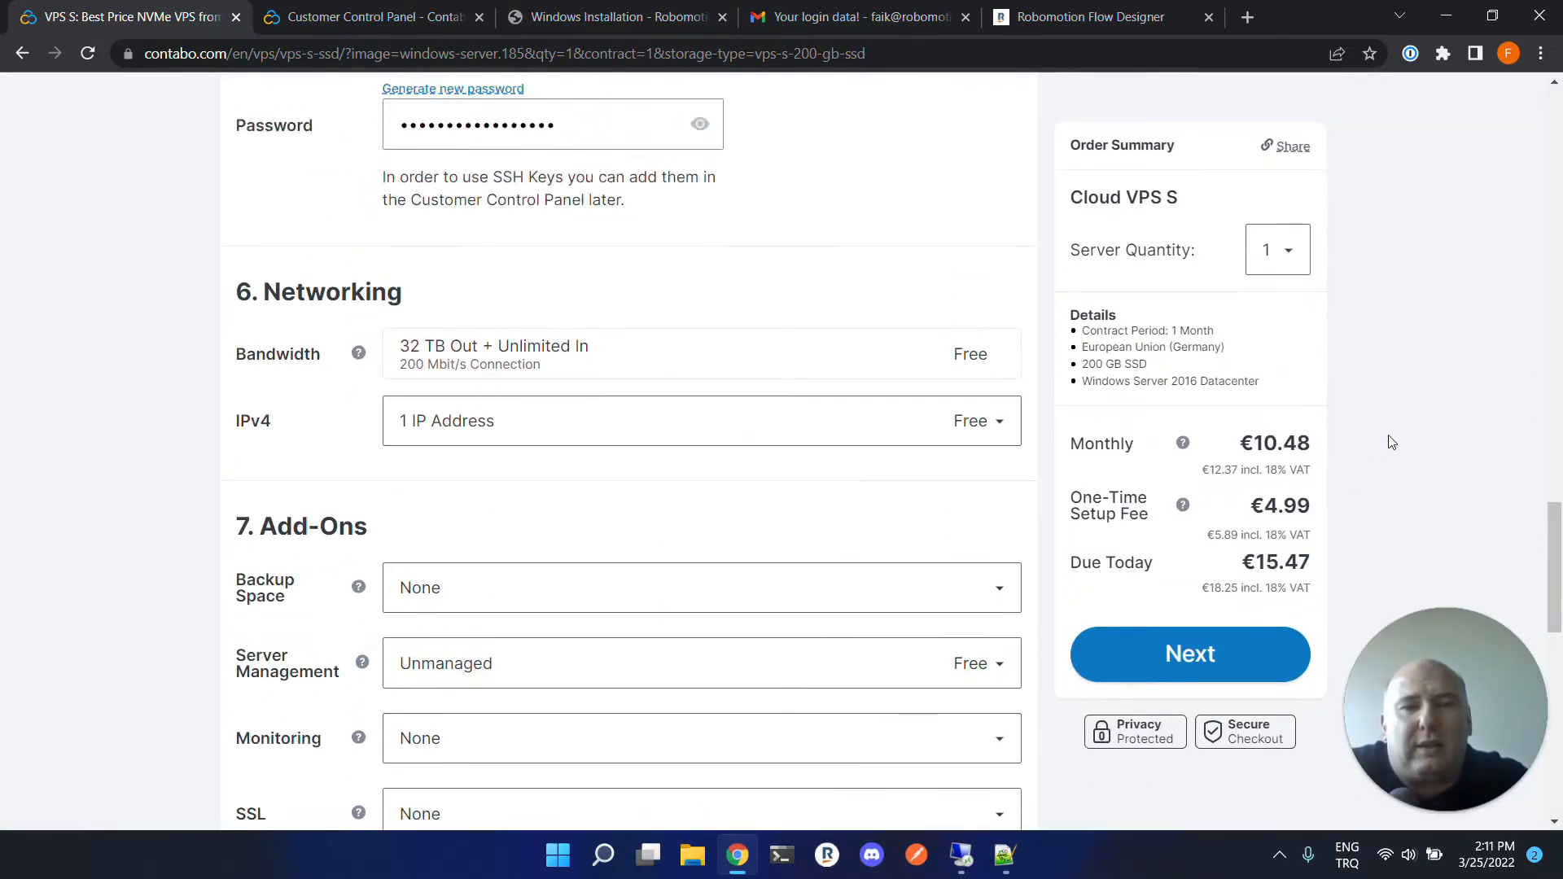
scroll(1376, 440, "up", 15)
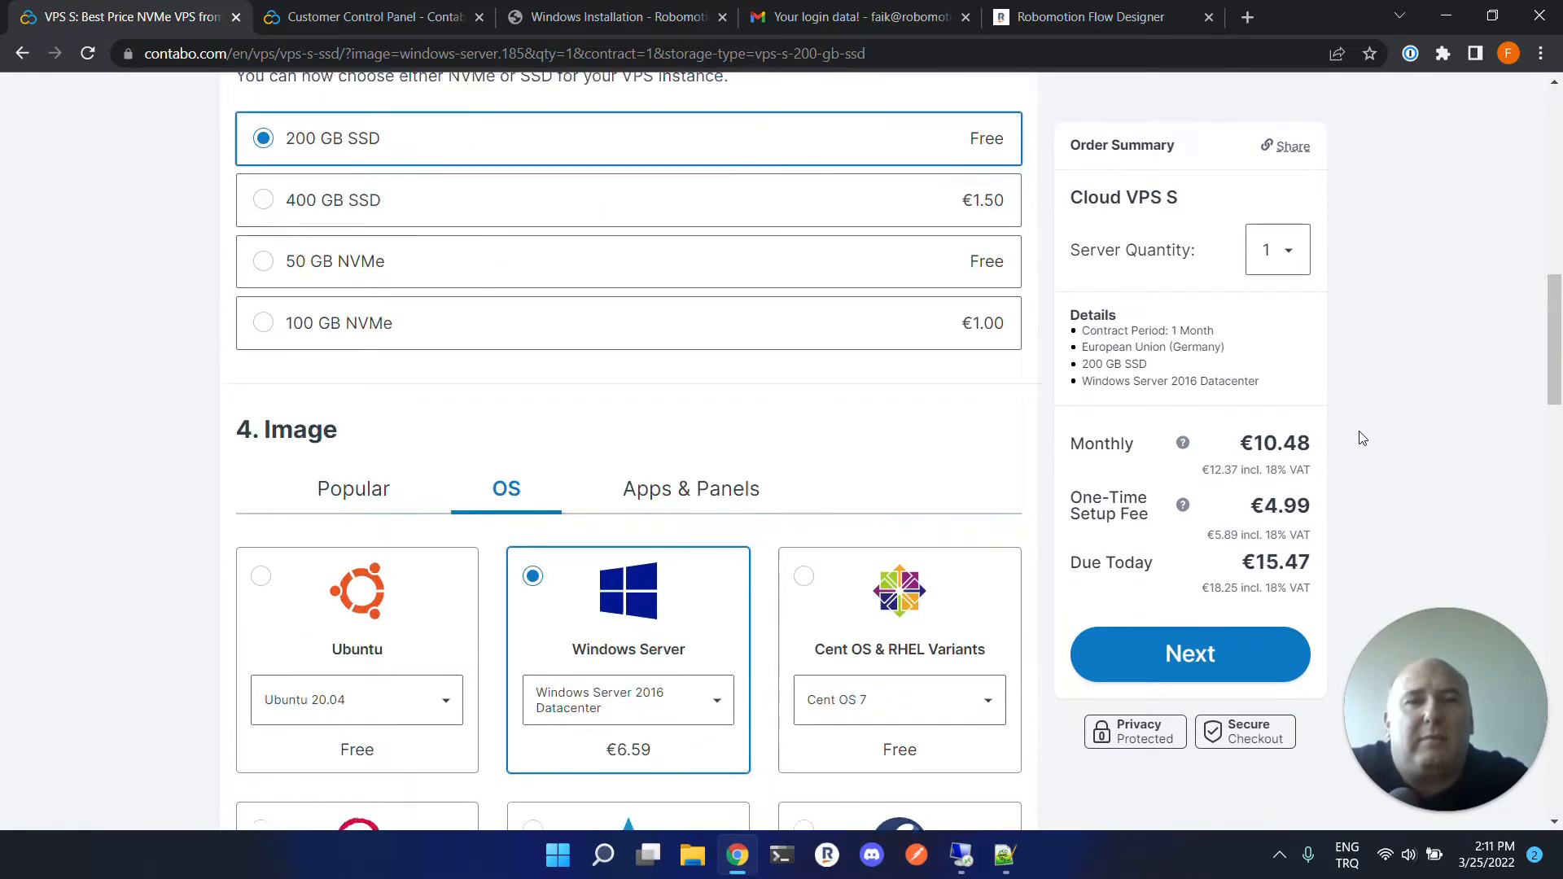
scroll(1362, 438, "up", 10)
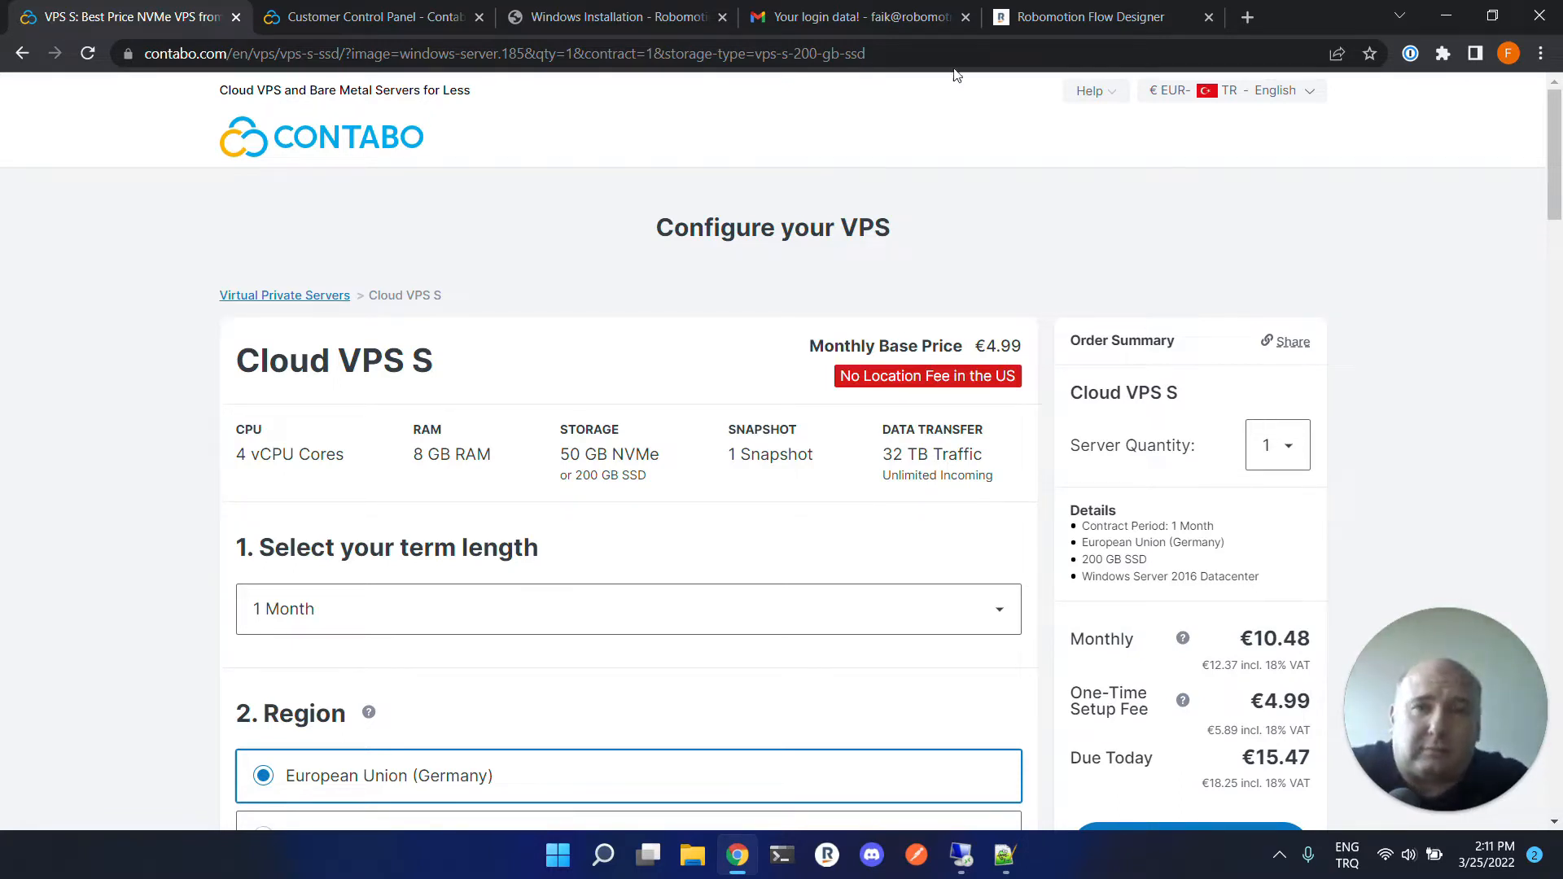
Open the Contabo login data e-mail and read the VPS access details.
left_click(911, 23)
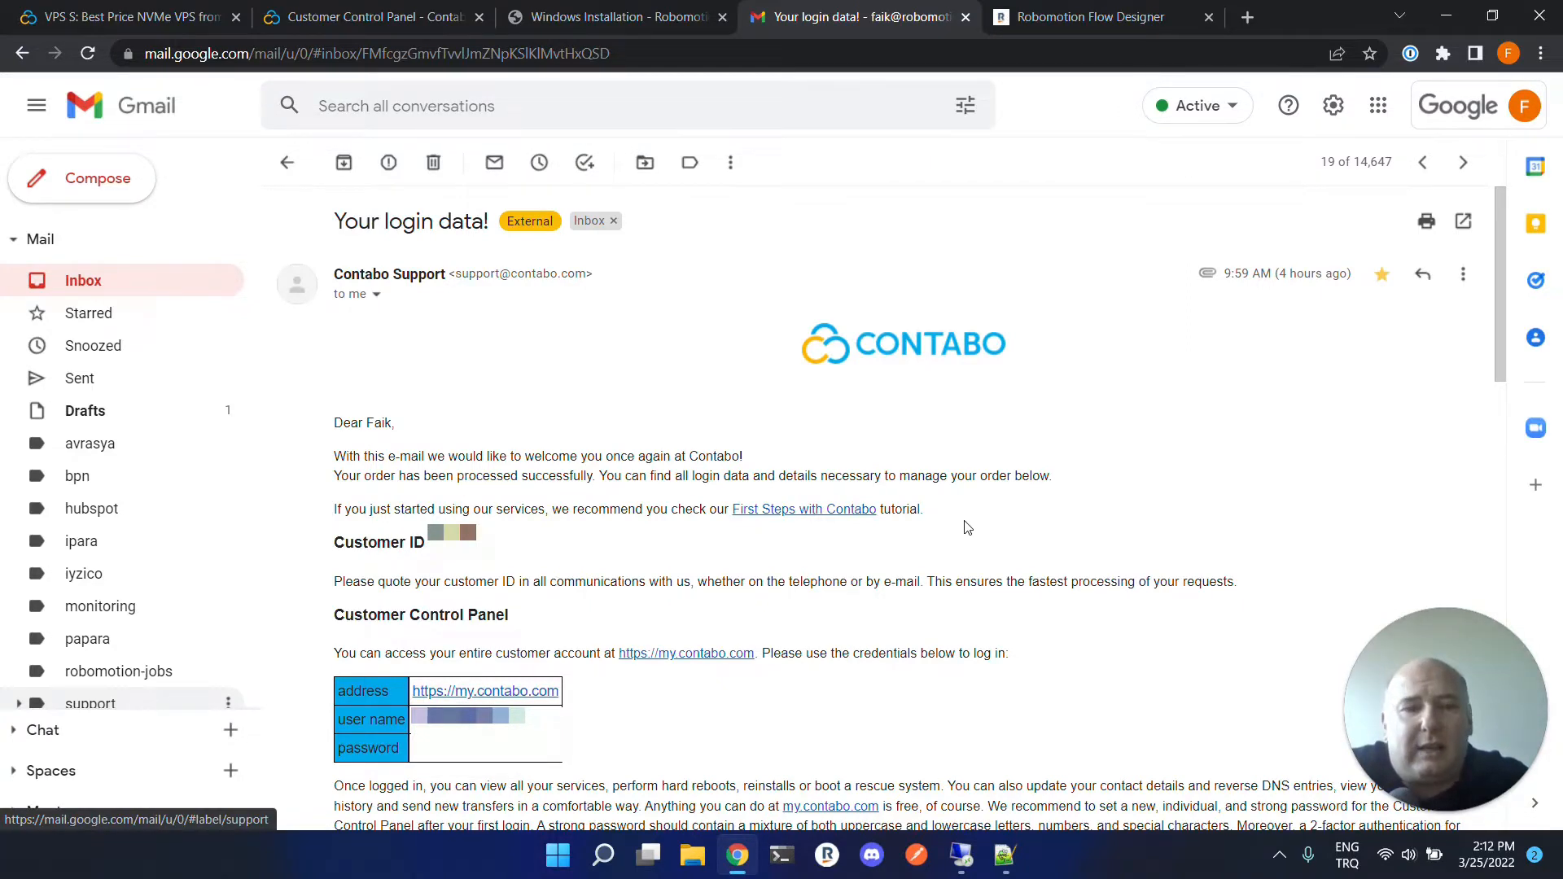
scroll(968, 528, "down", 7)
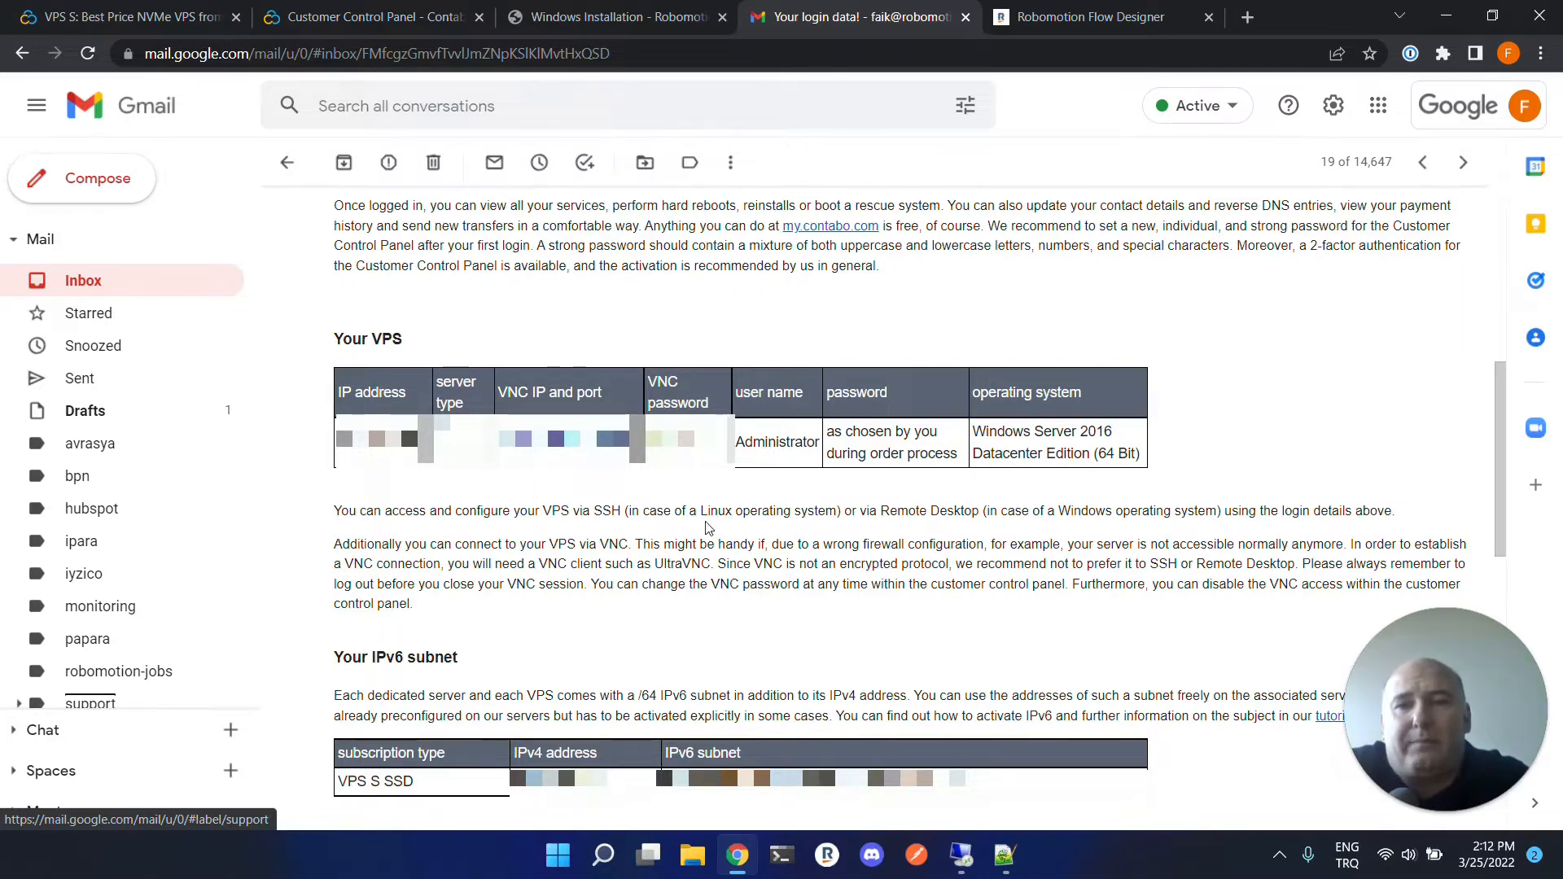
Open the VNC information for the server from its Manage menu in the customer control panel.
left_click(376, 19)
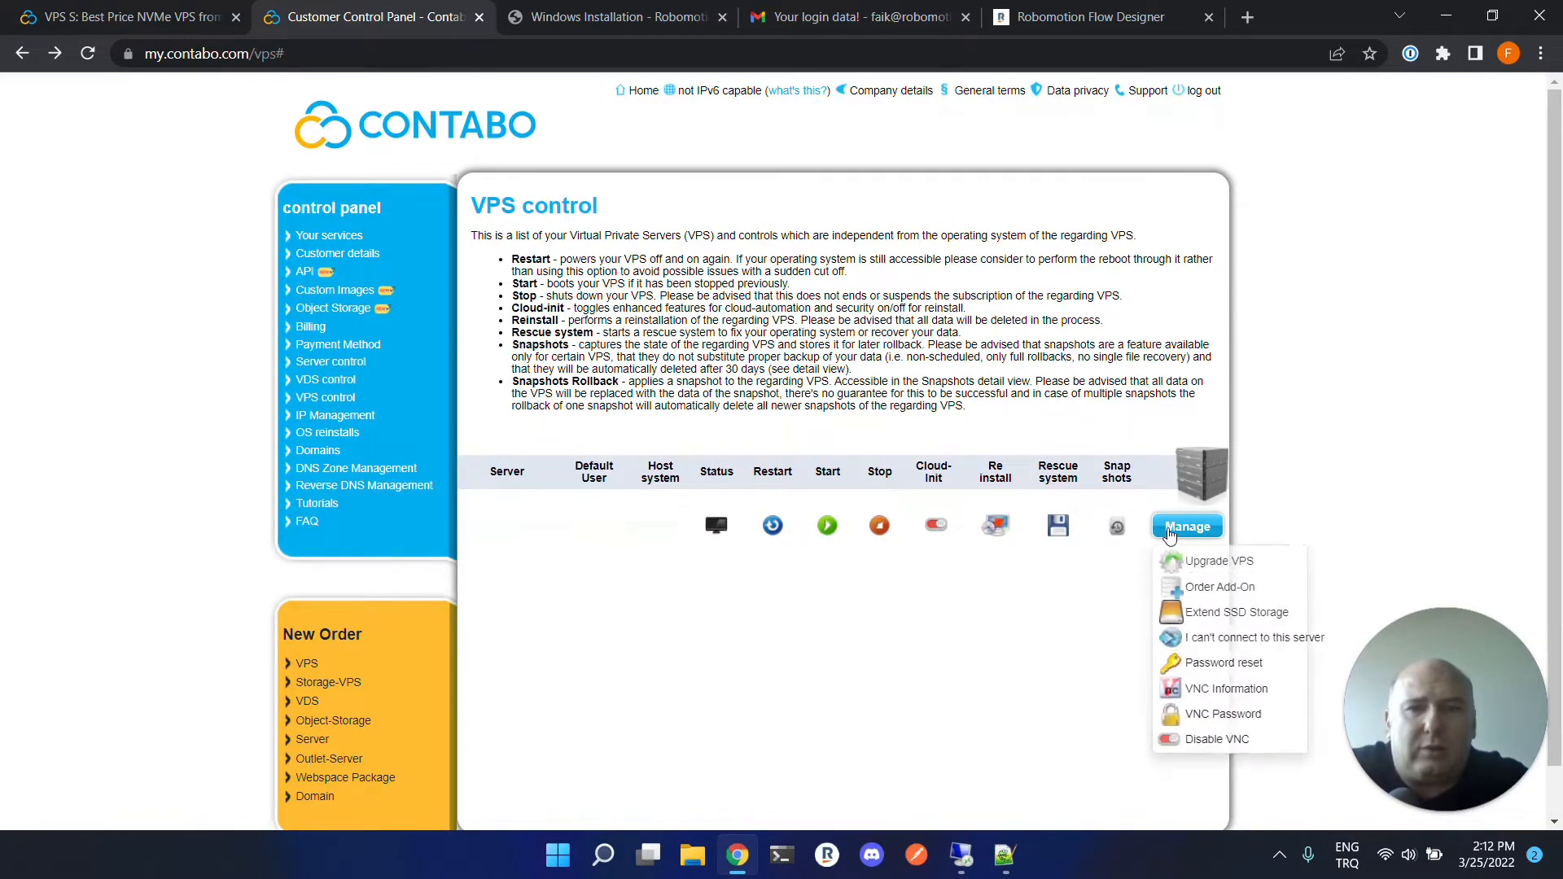
mouse_move(1175, 528)
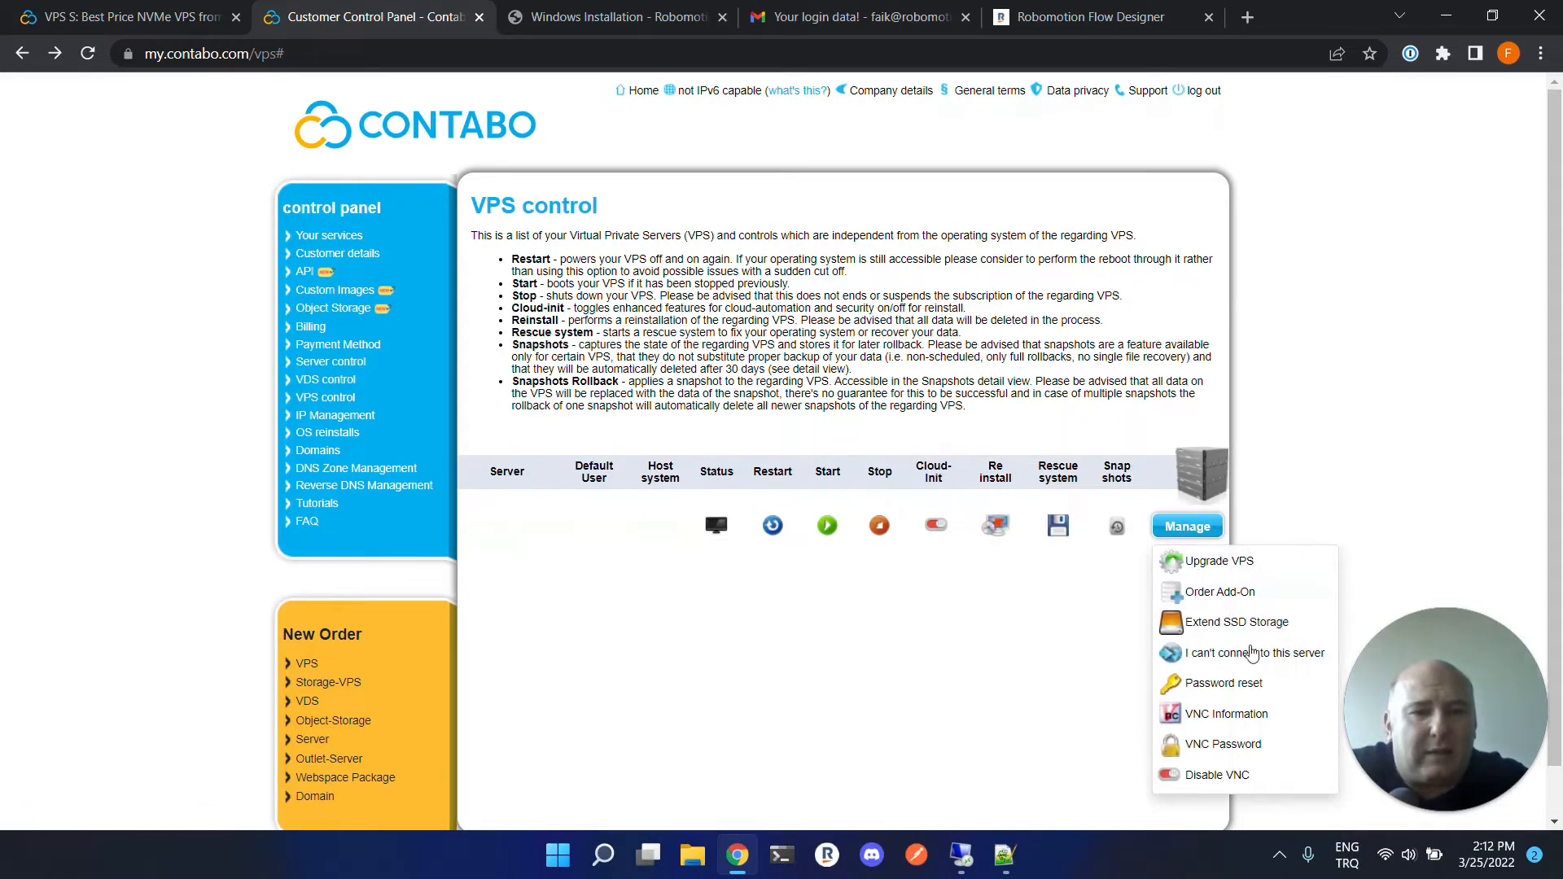
left_click(1233, 713)
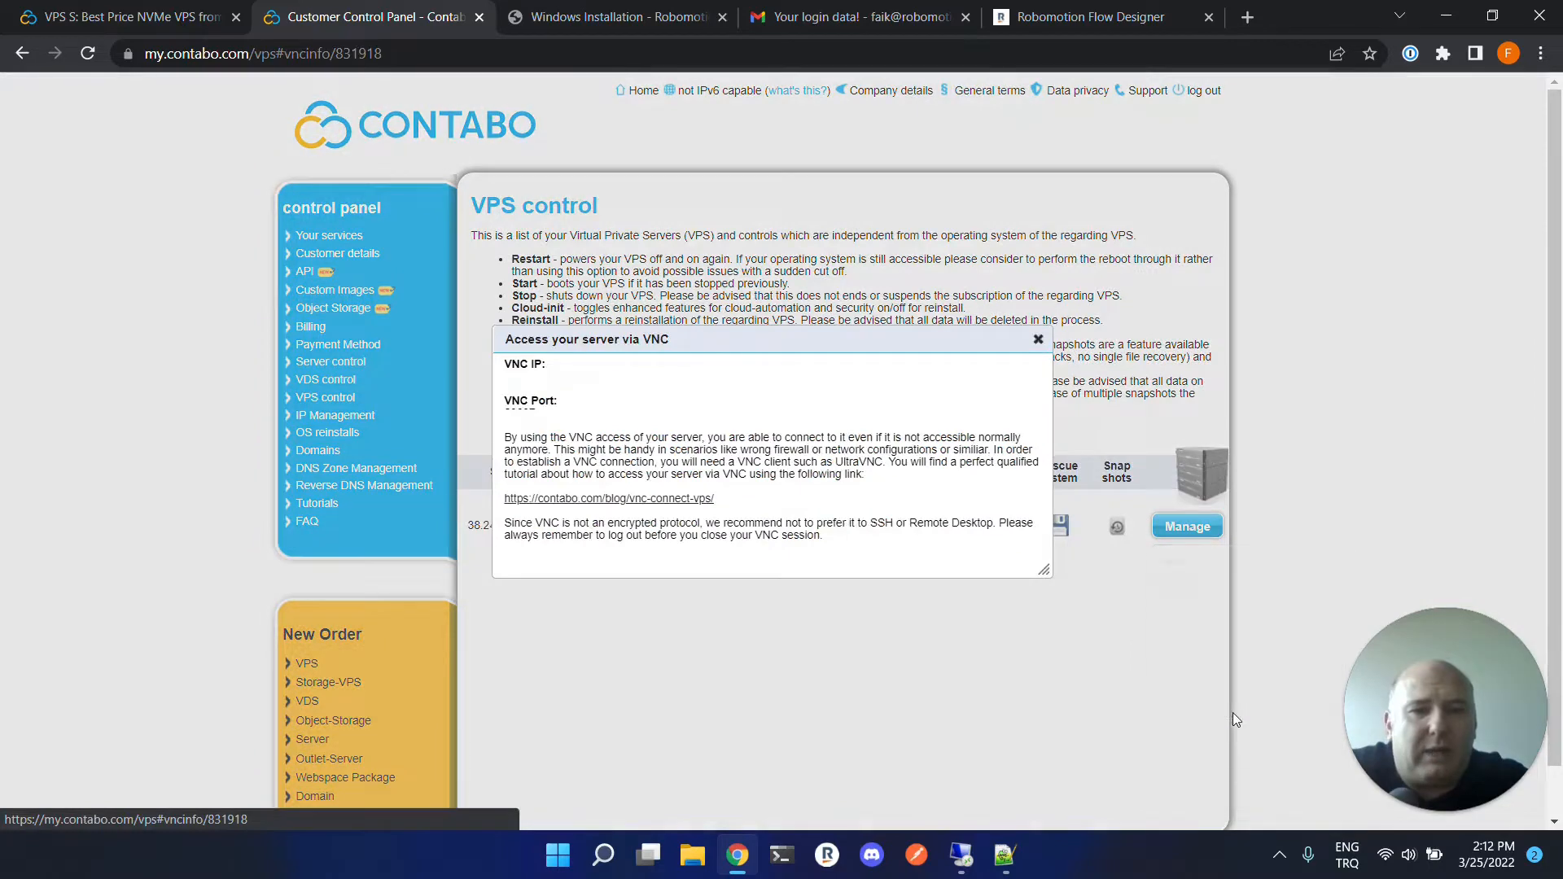
Open the linked VNC connection tutorial and read how to connect with UltraVNC.
left_click(696, 498)
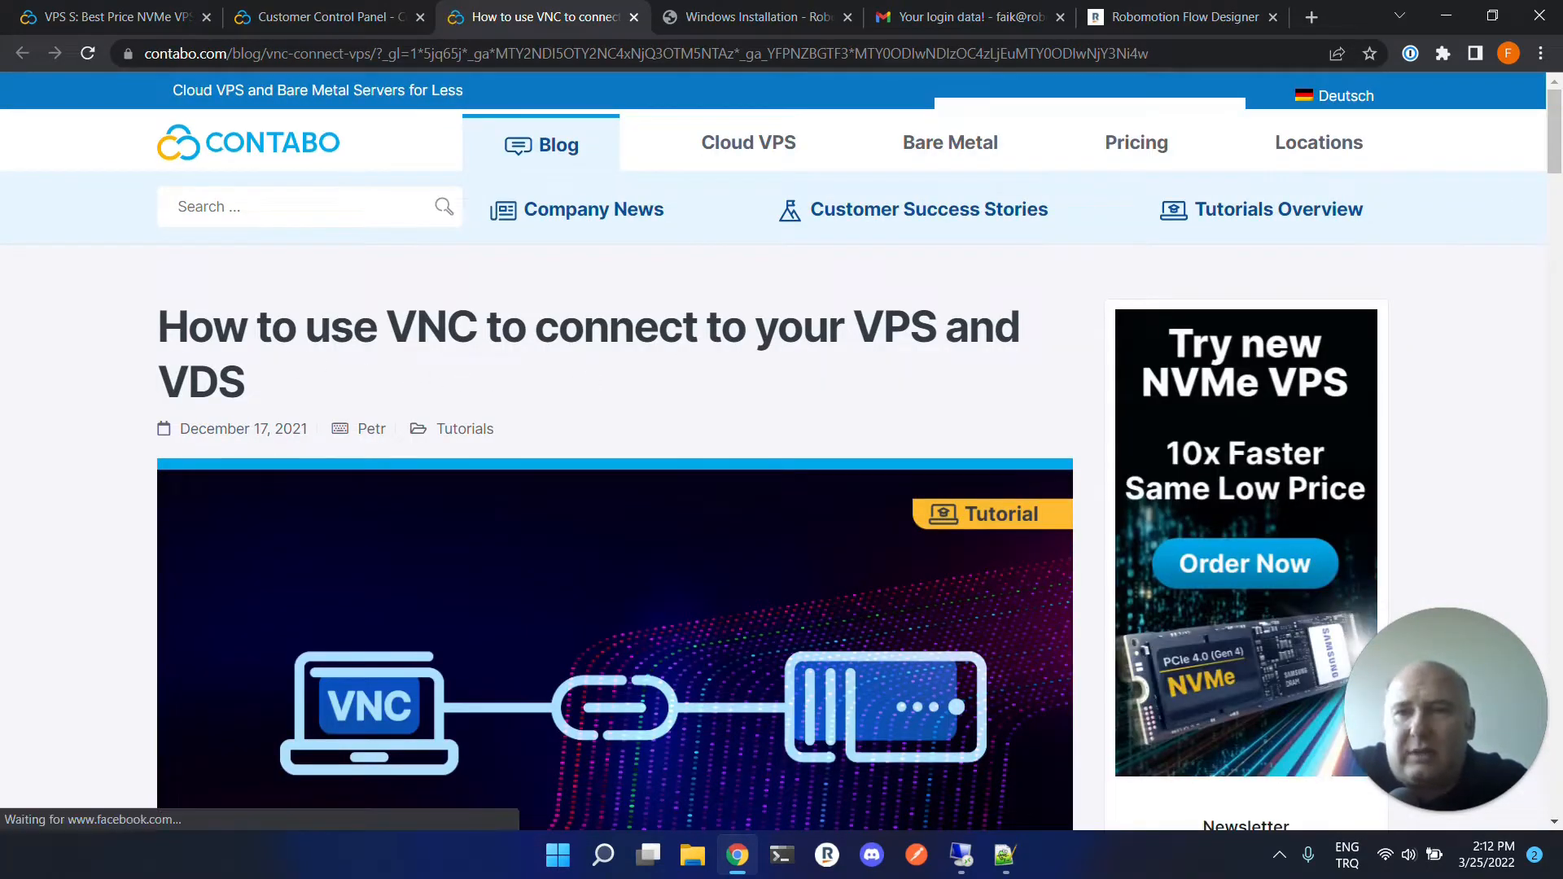
scroll(501, 460, "down", 12)
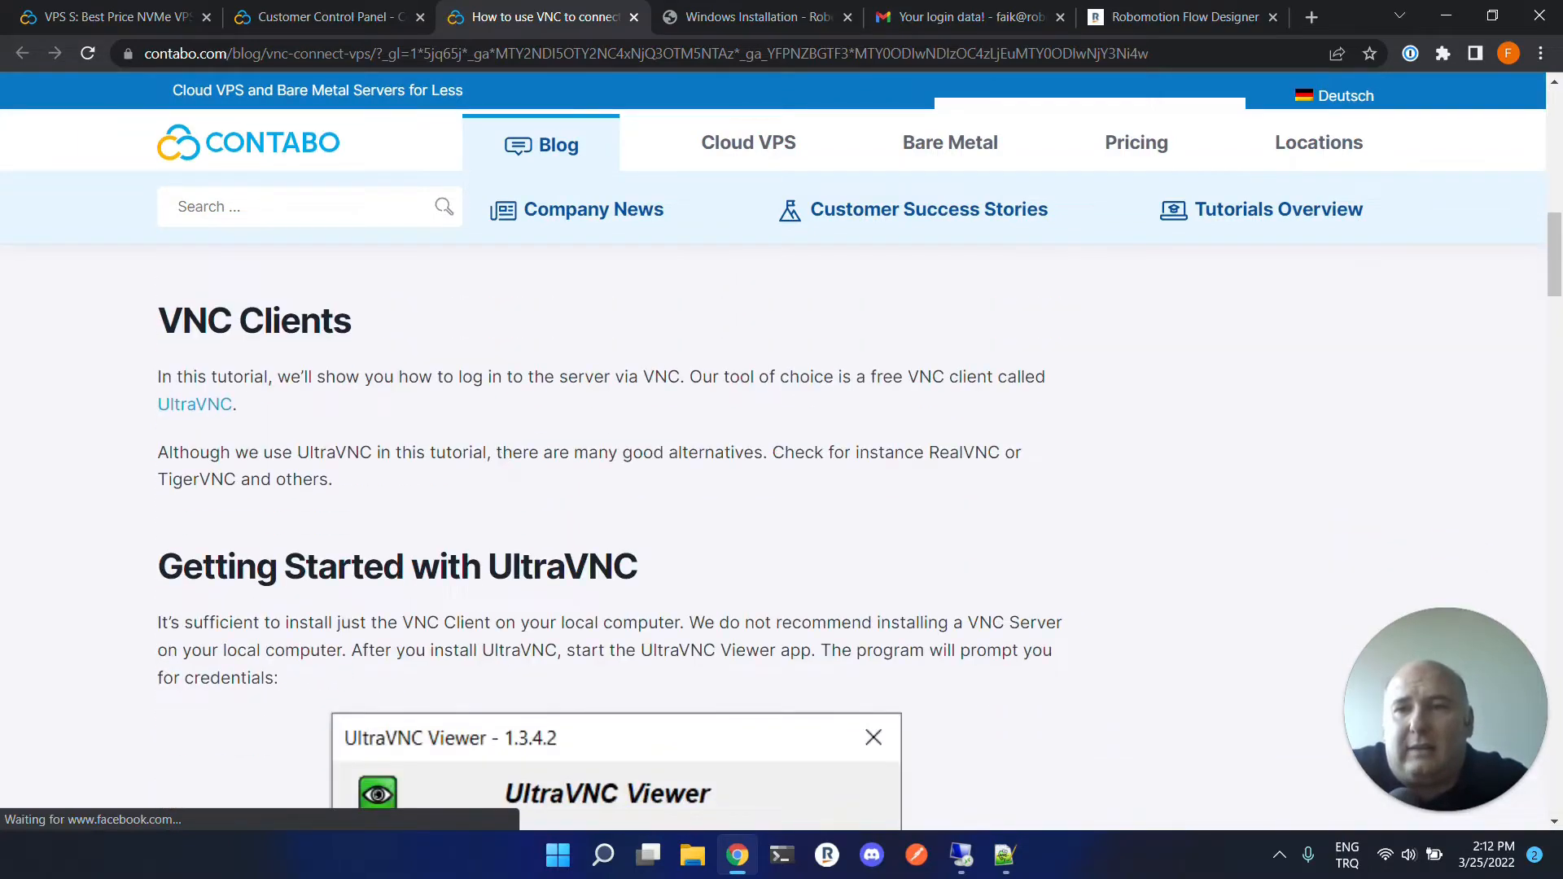
scroll(249, 405, "down", 3)
scroll(943, 524, "down", 4)
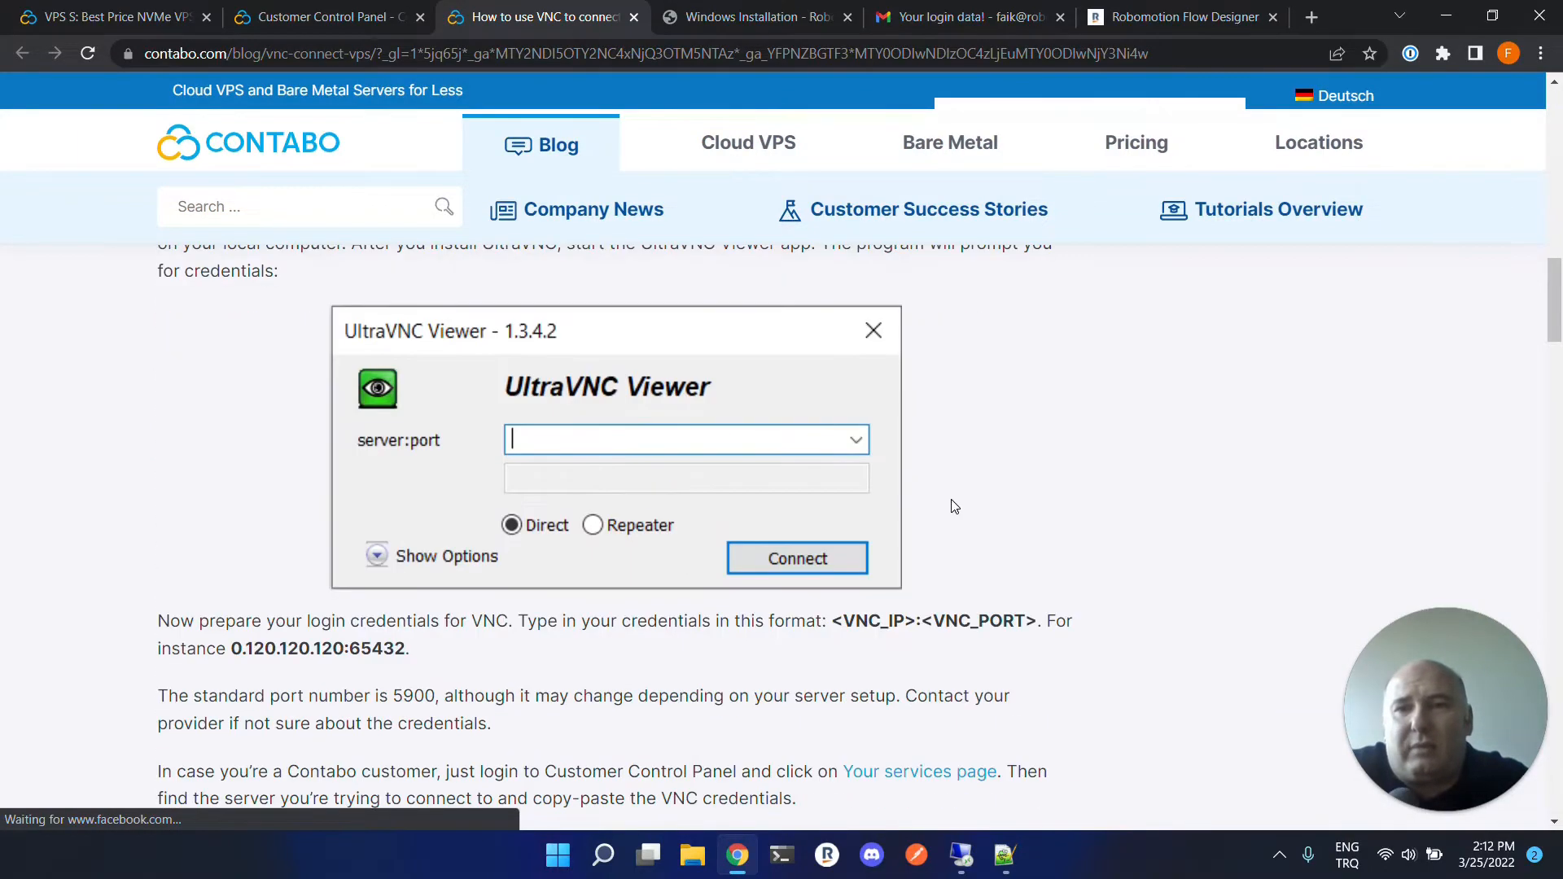
scroll(954, 506, "down", 4)
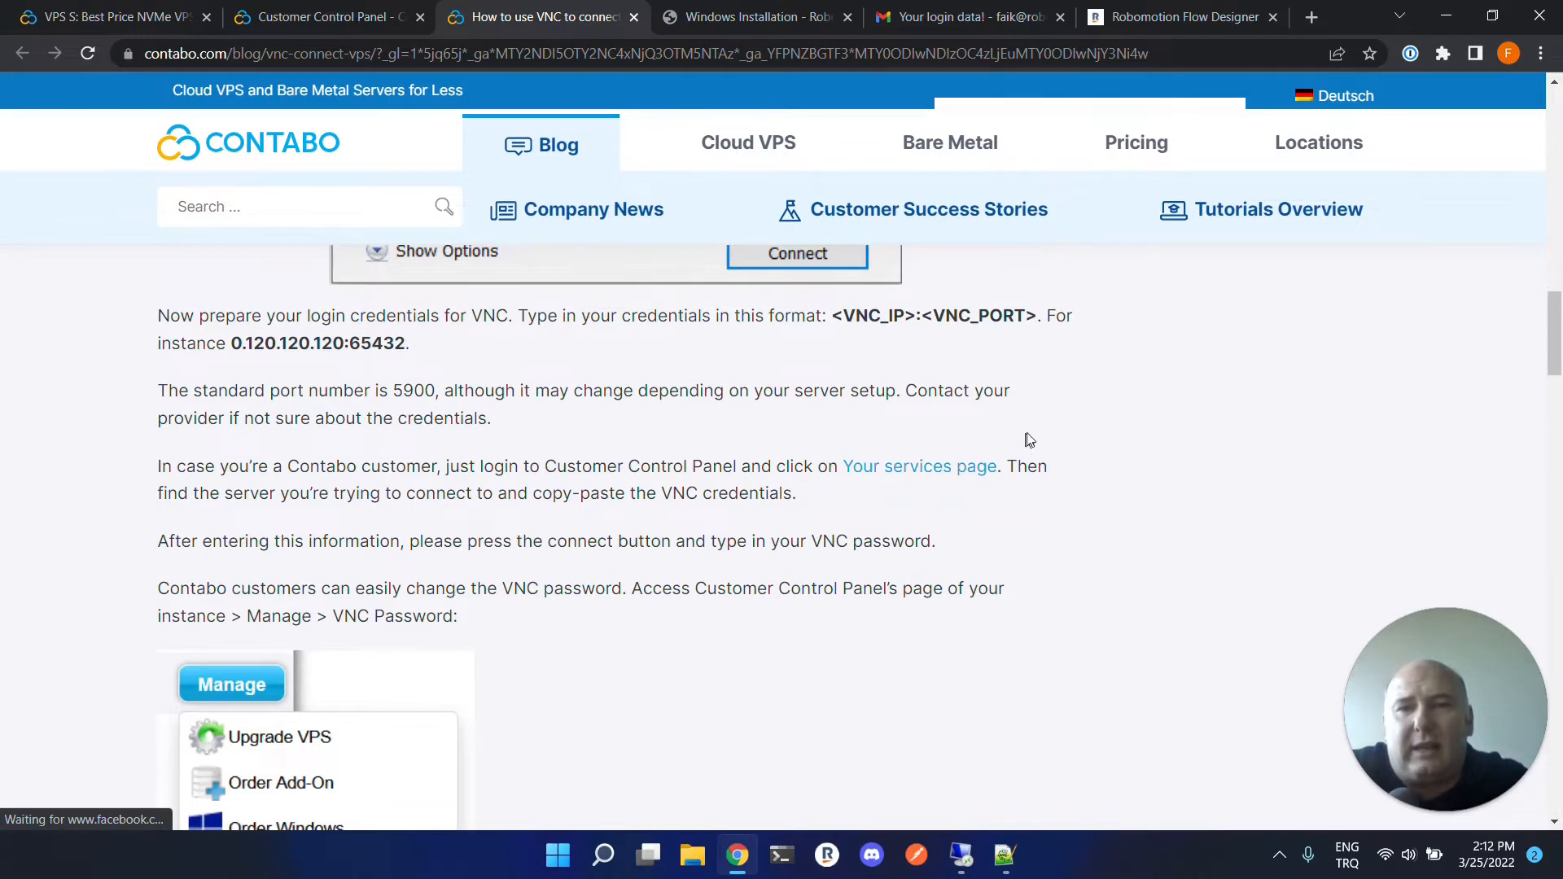
scroll(1010, 489, "up", 10)
scroll(998, 515, "up", 5)
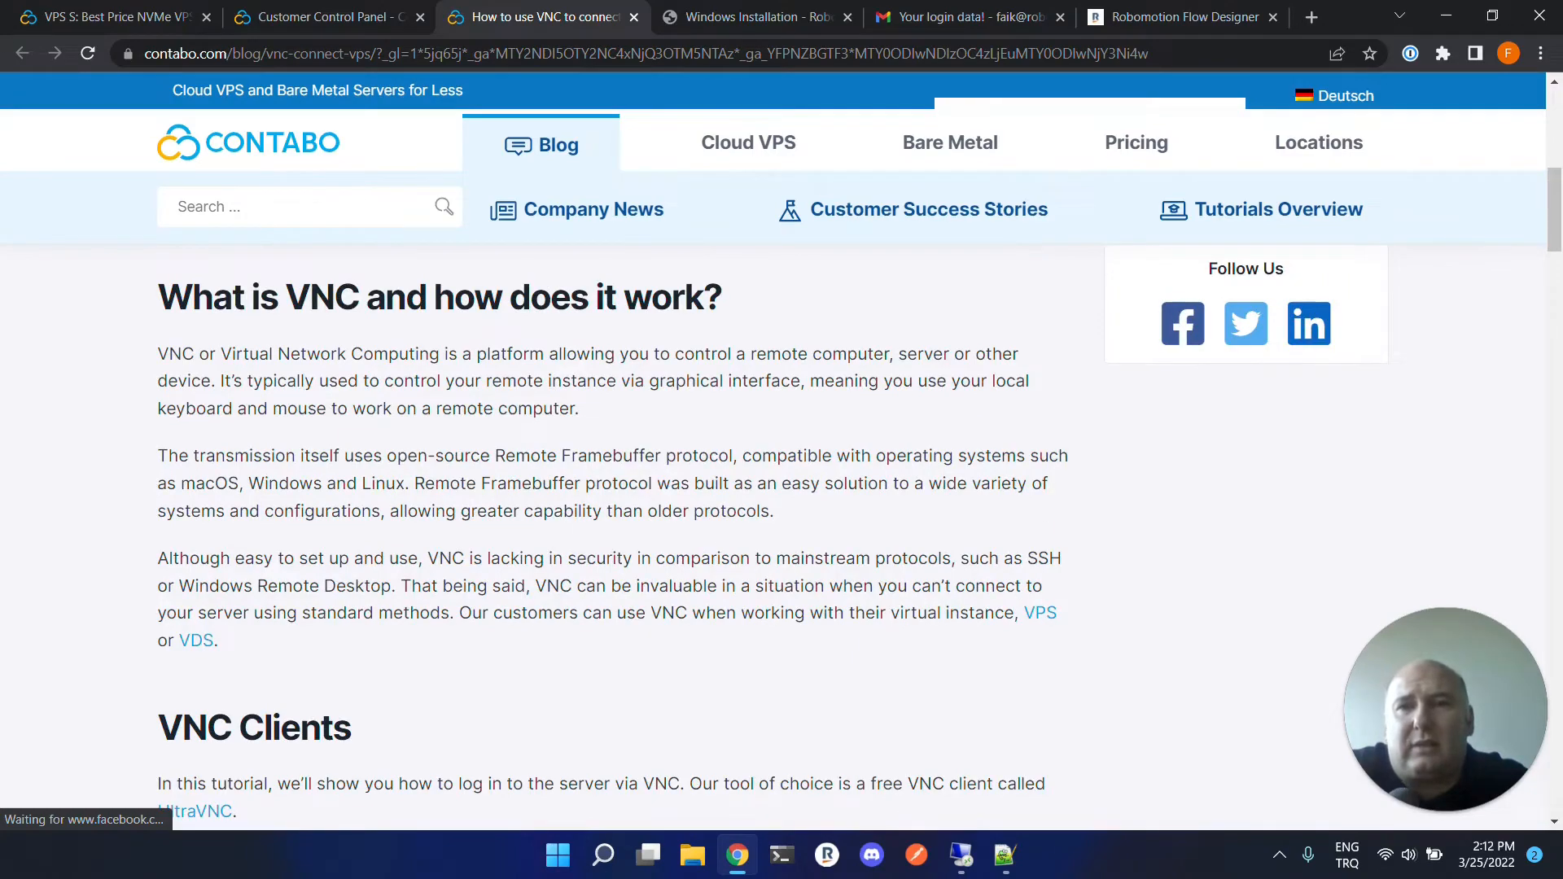
scroll(554, 440, "up", 7)
scroll(554, 441, "down", 7)
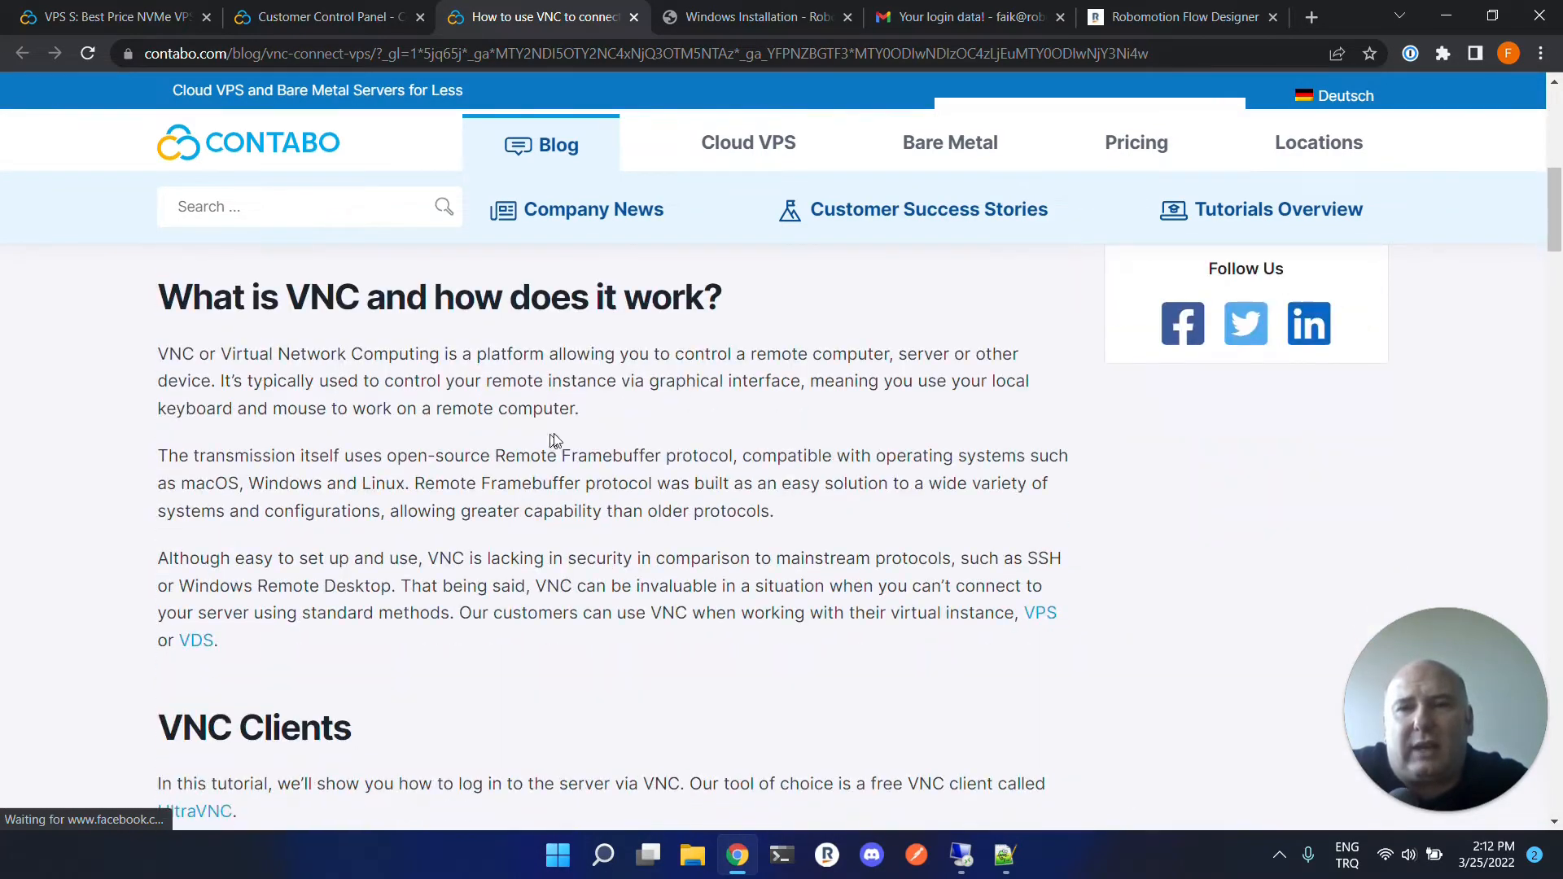
scroll(821, 450, "down", 4)
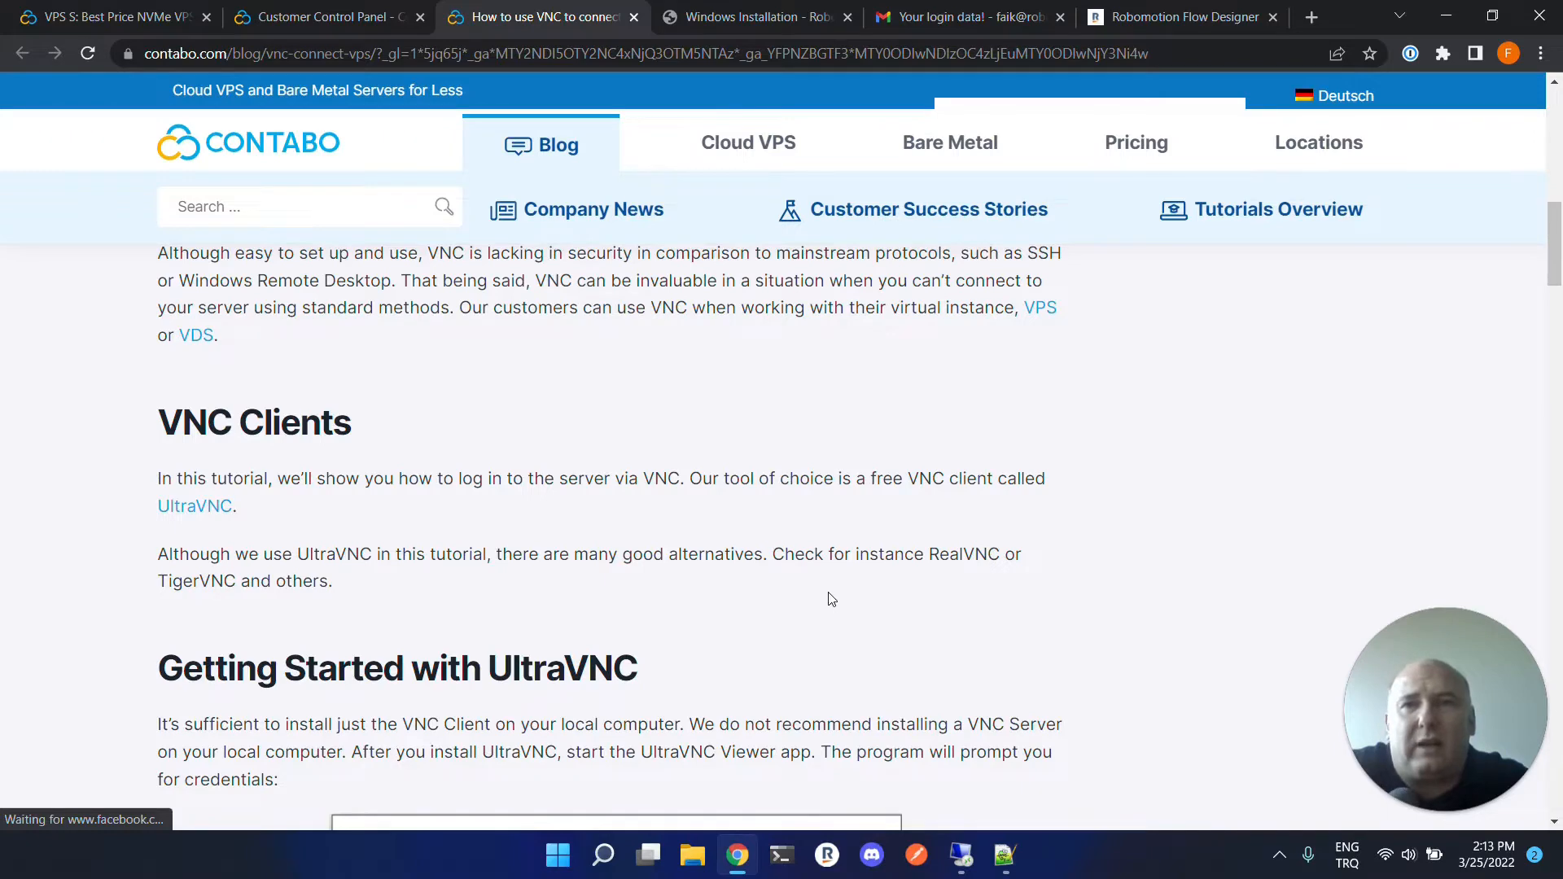
Close the VPS order, control panel and VNC tutorial browser tabs.
left_click(126, 19)
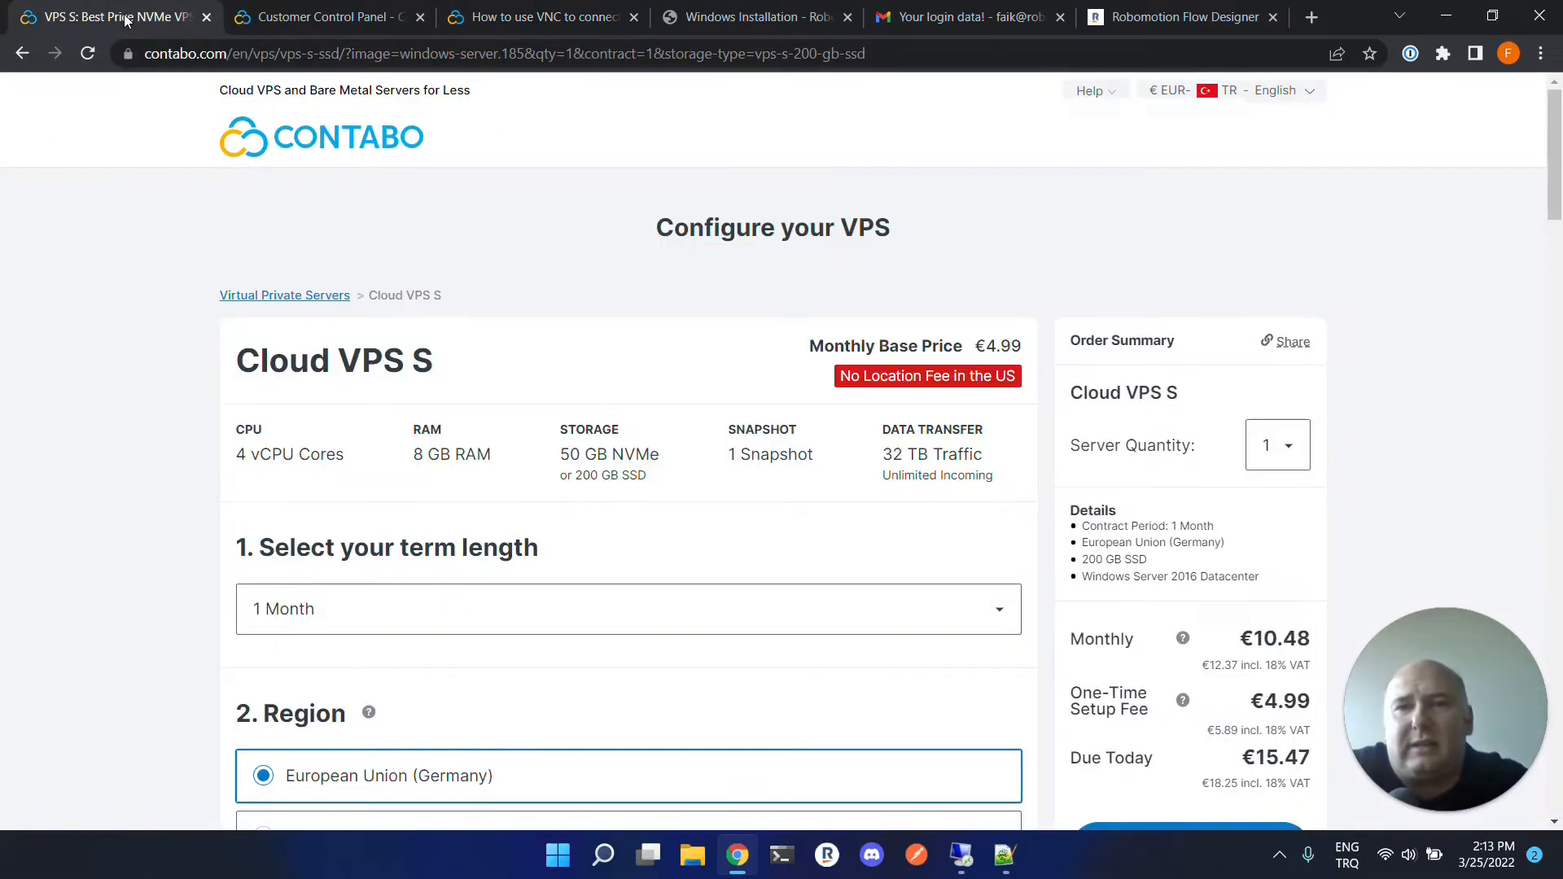
key("ctrl+w")
key("ctrl+w")
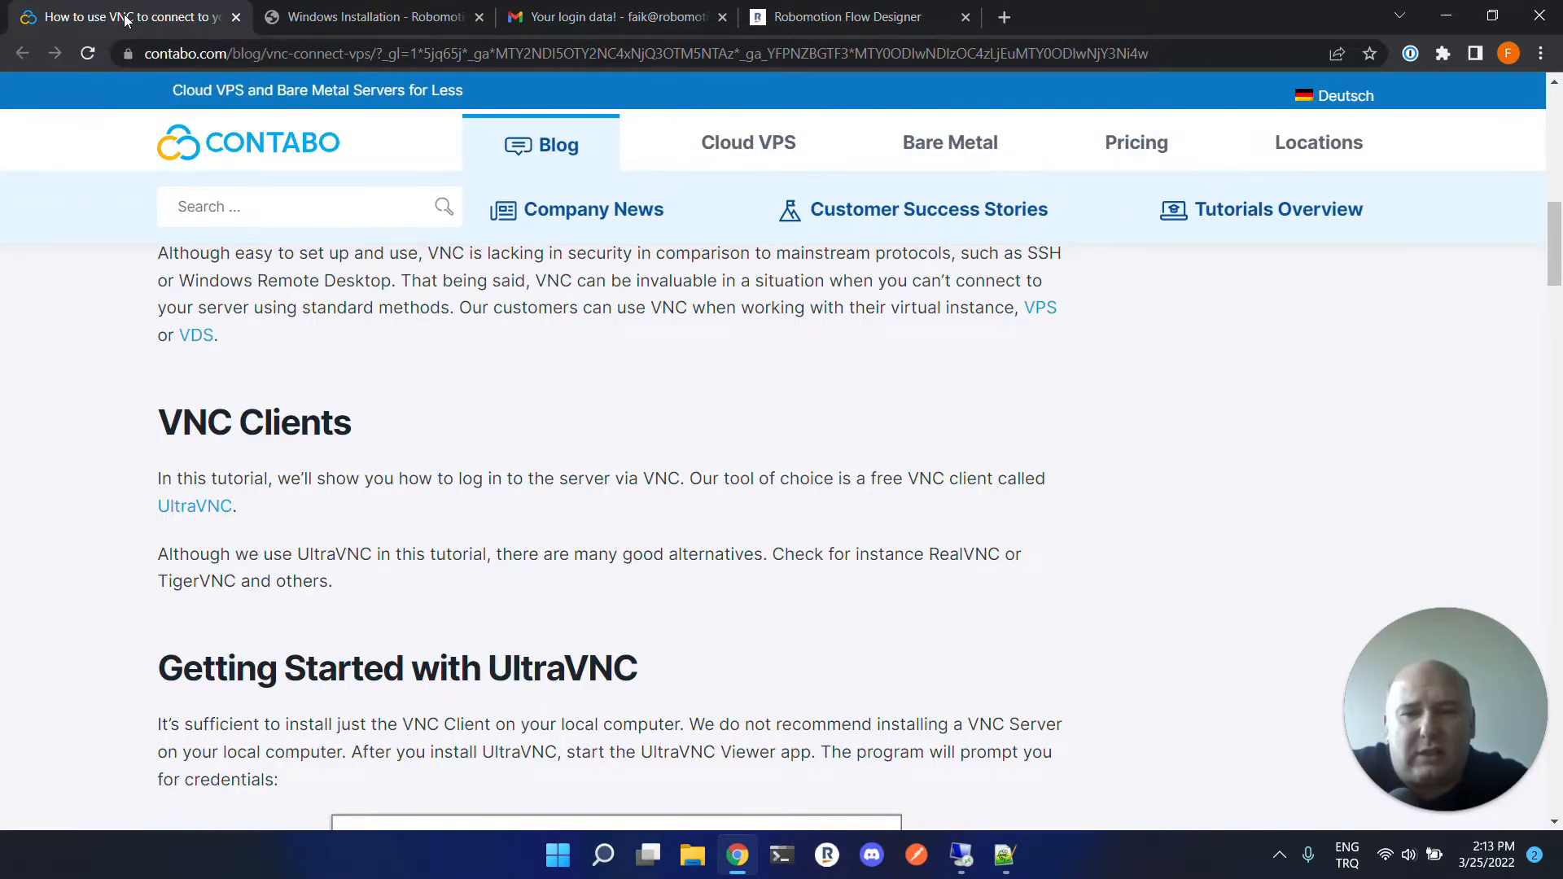
key("ctrl+w")
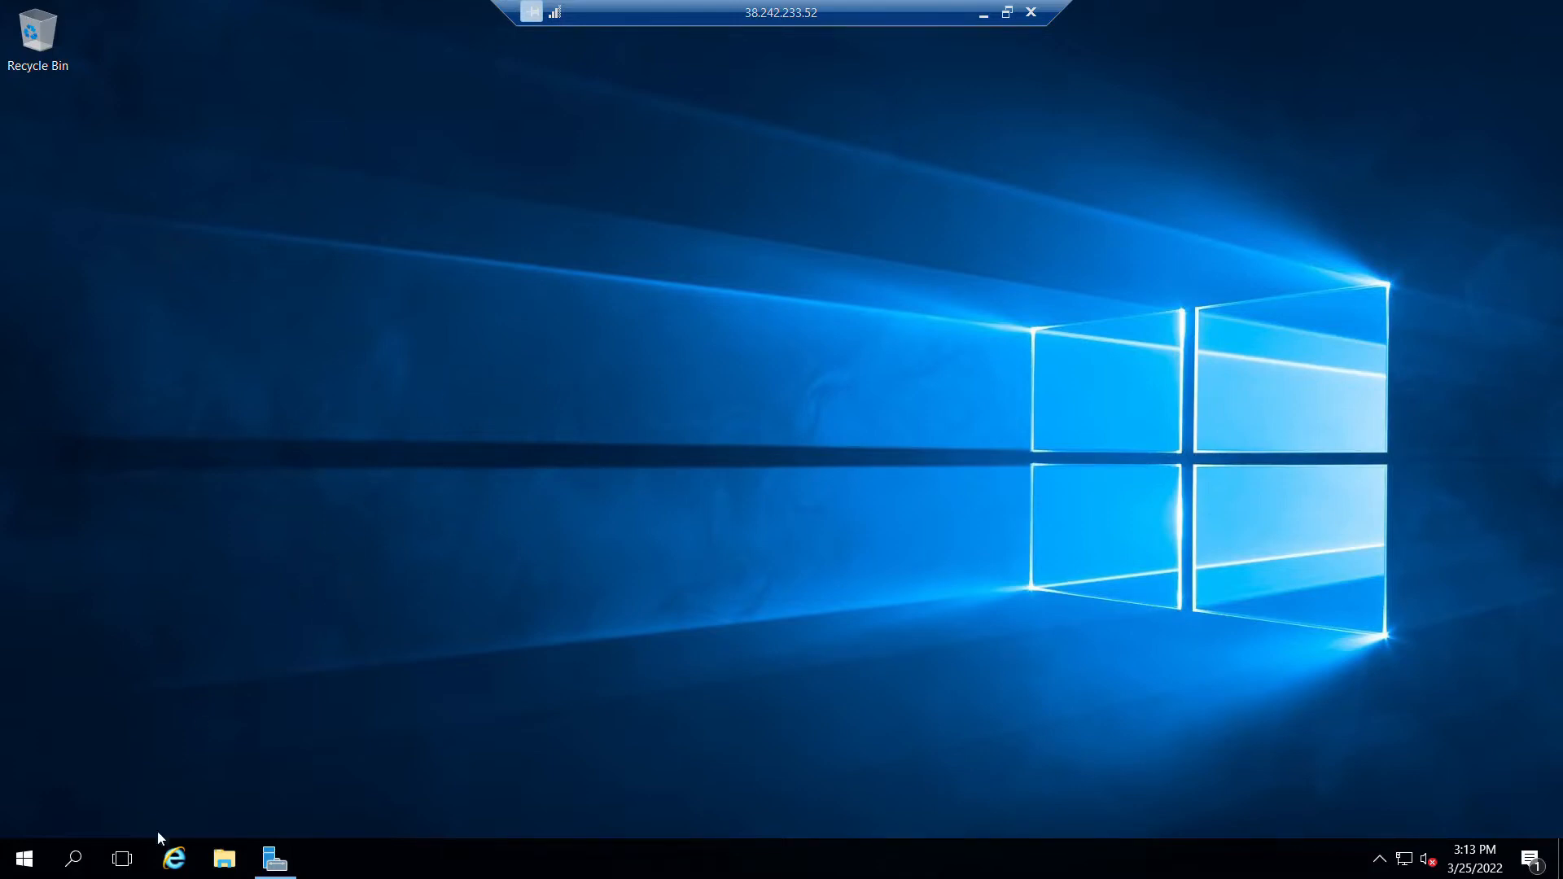
Launch Internet Explorer on the remote server and accept the recommended setup settings.
left_click(174, 859)
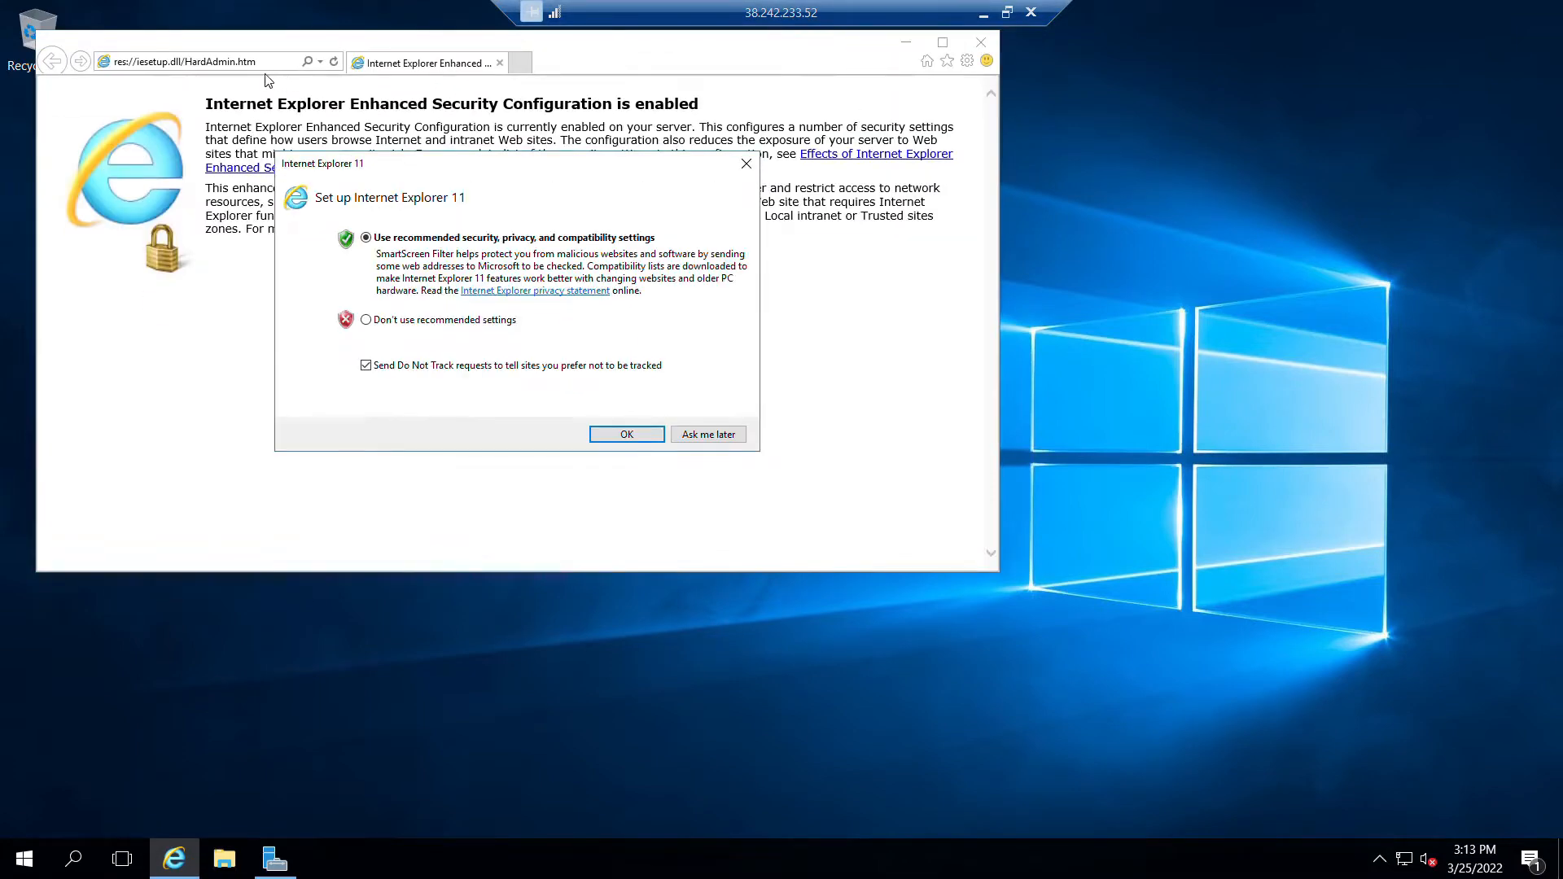
left_click(643, 435)
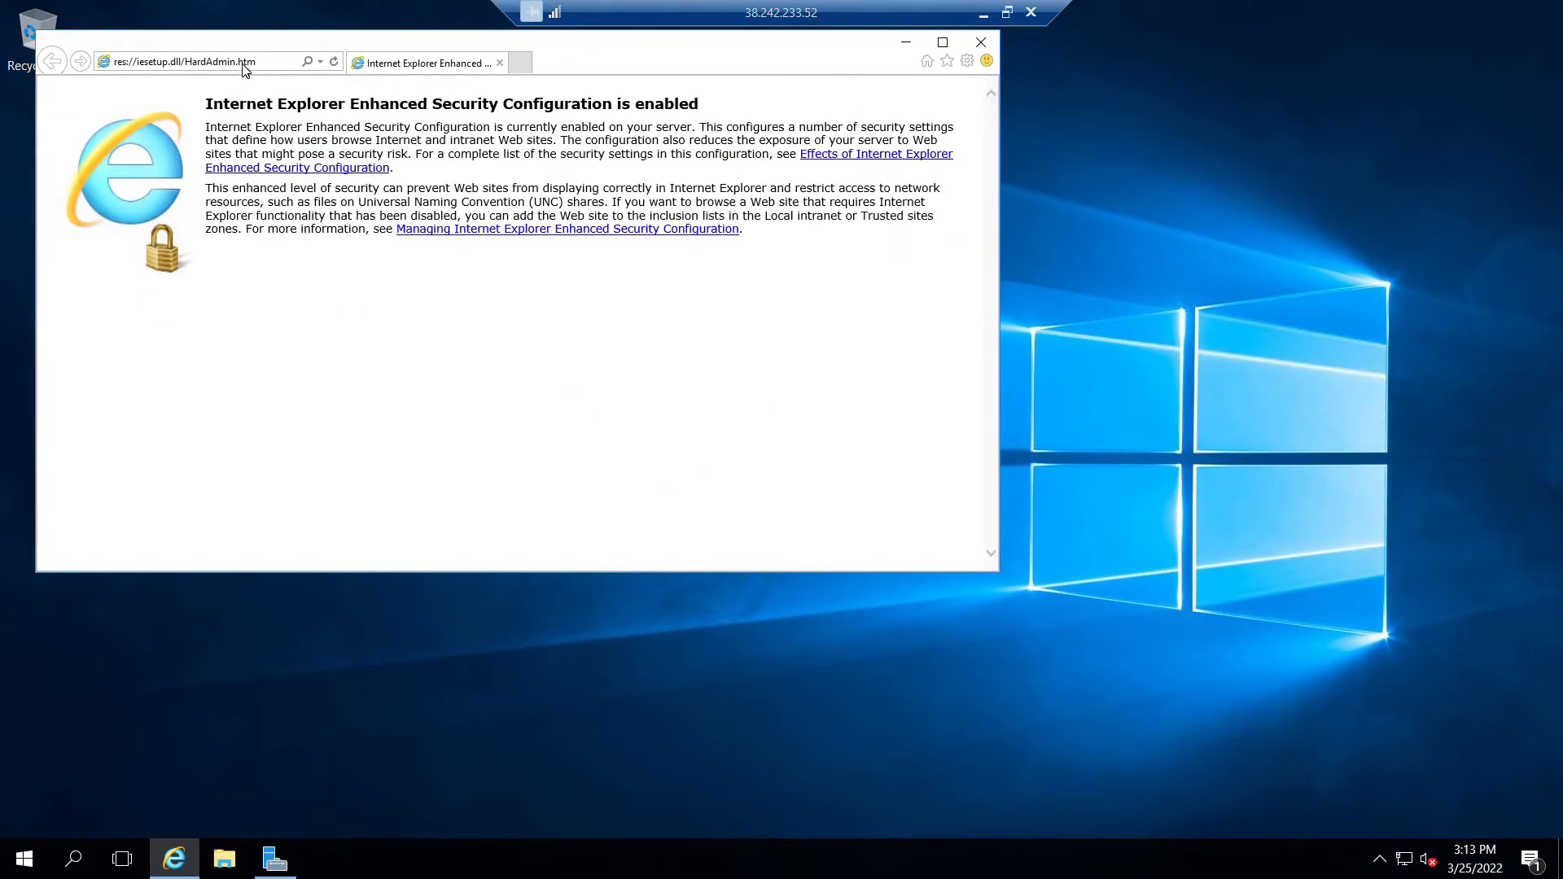
Search the web for CHROME, dismissing the security alert and blocked-content prompt.
left_click(244, 70)
type("CHROME")
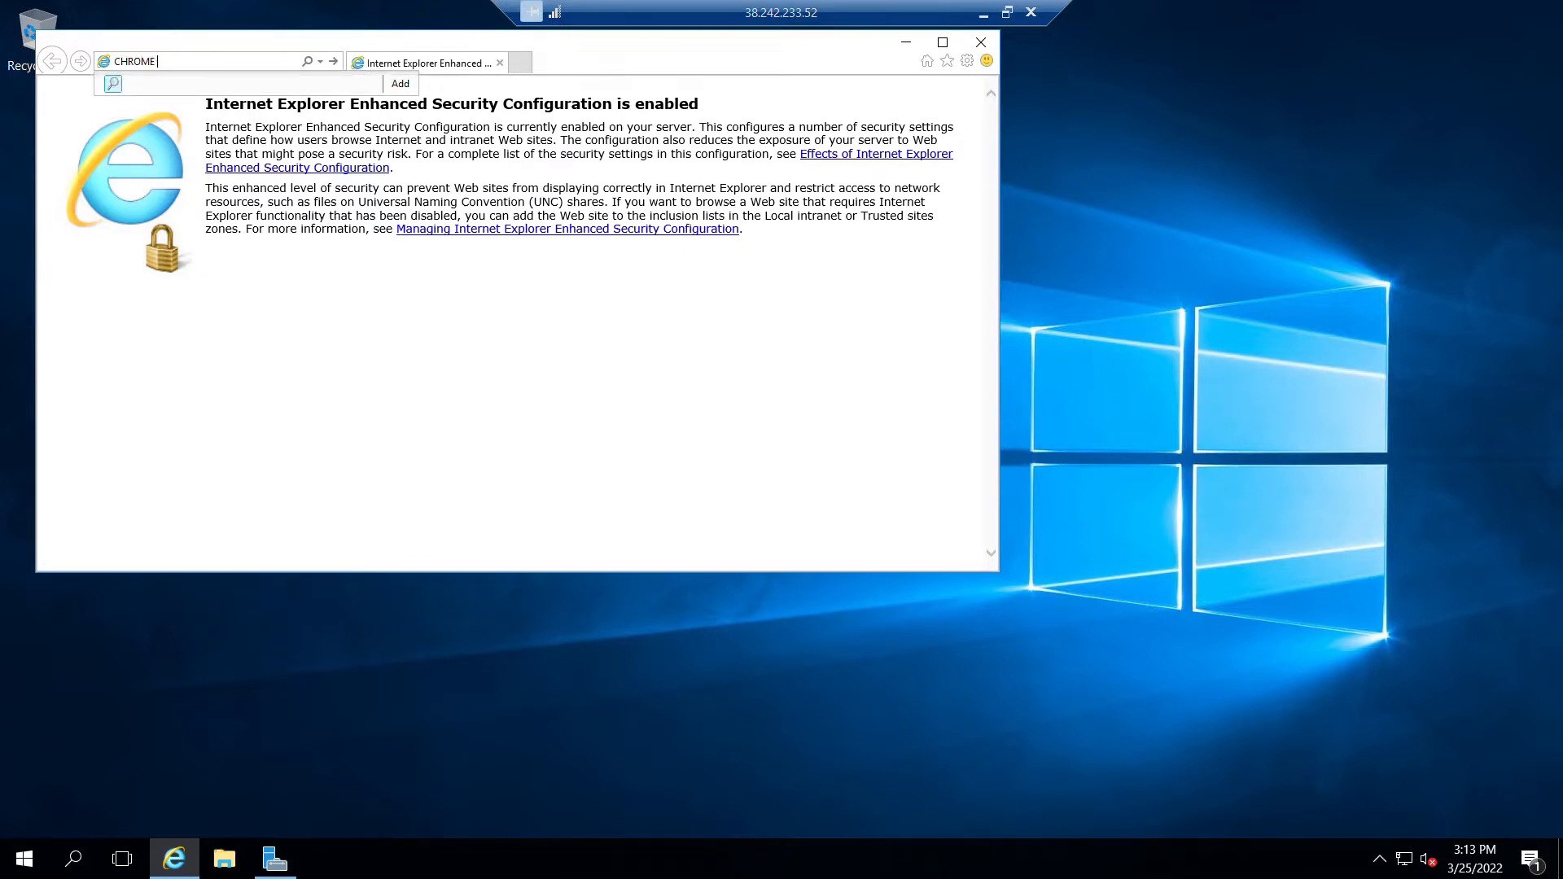
key("Return")
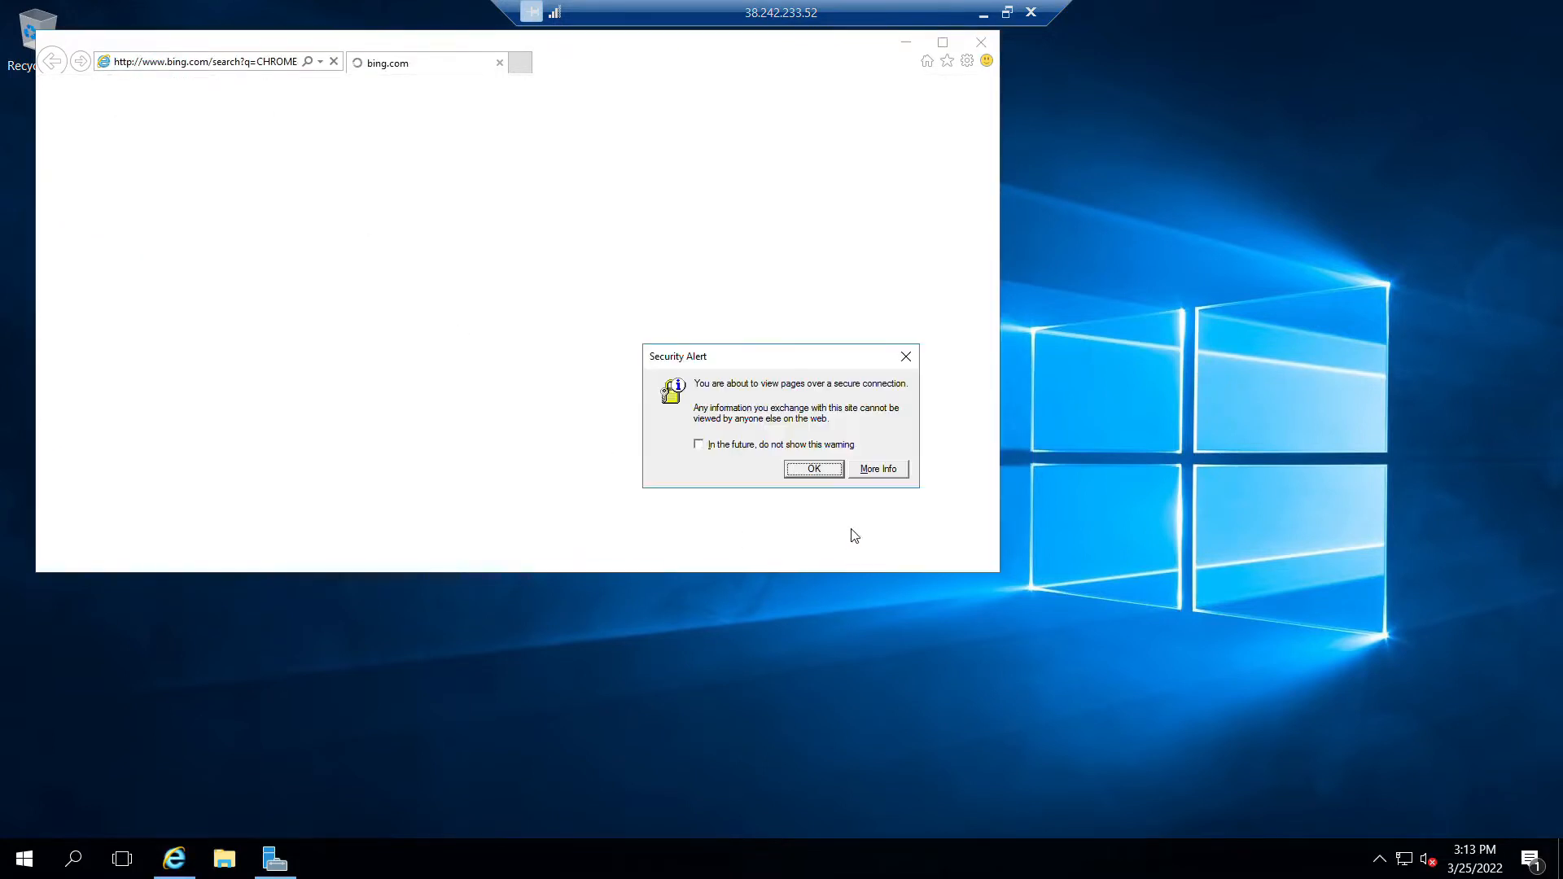
left_click(826, 469)
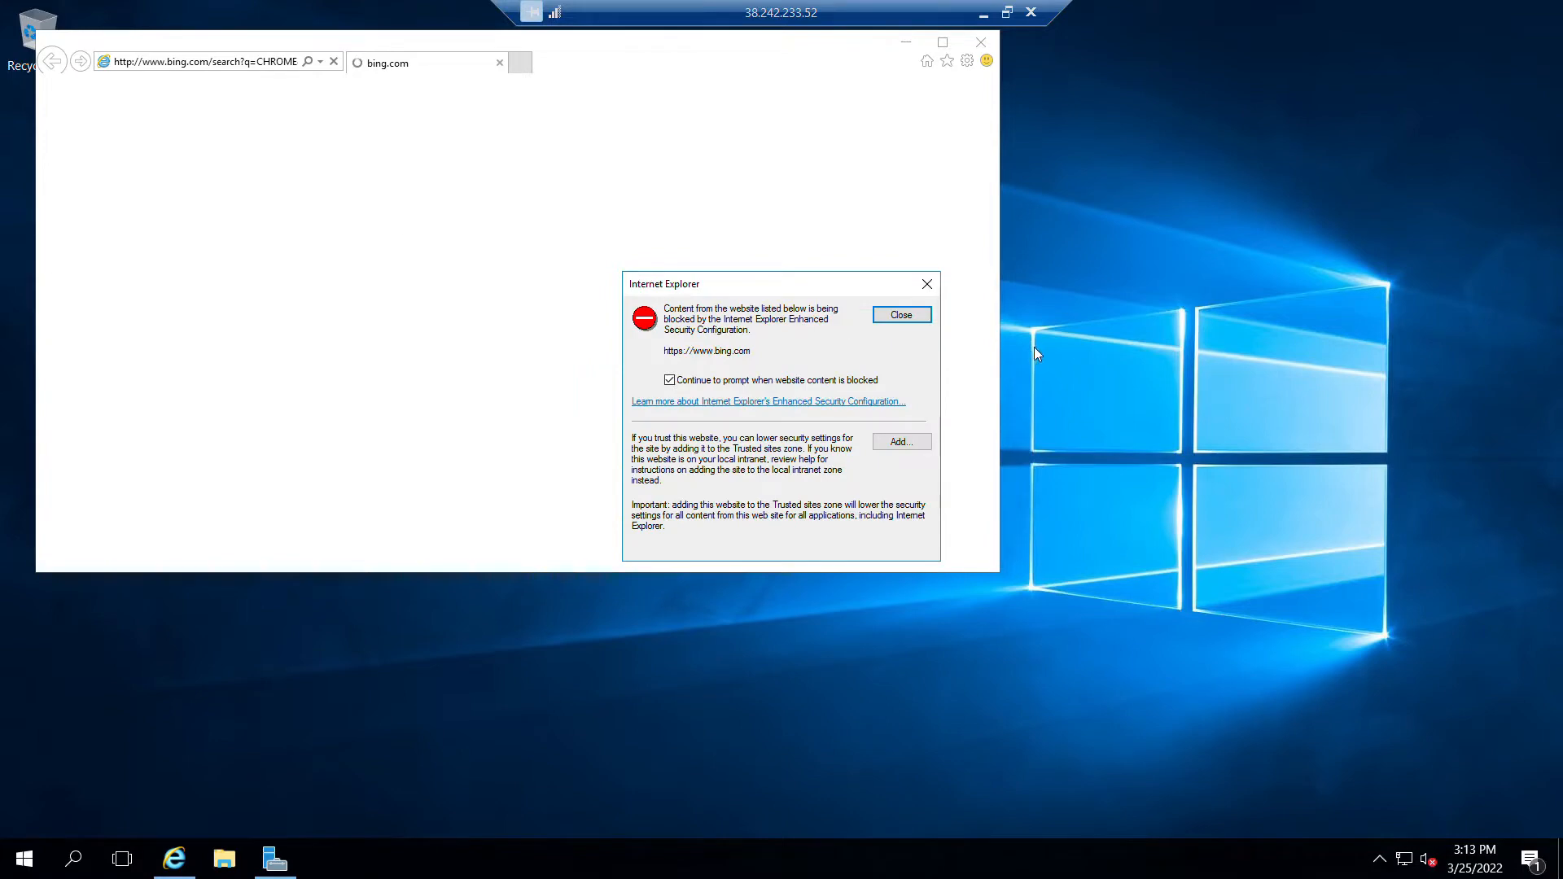
left_click(902, 318)
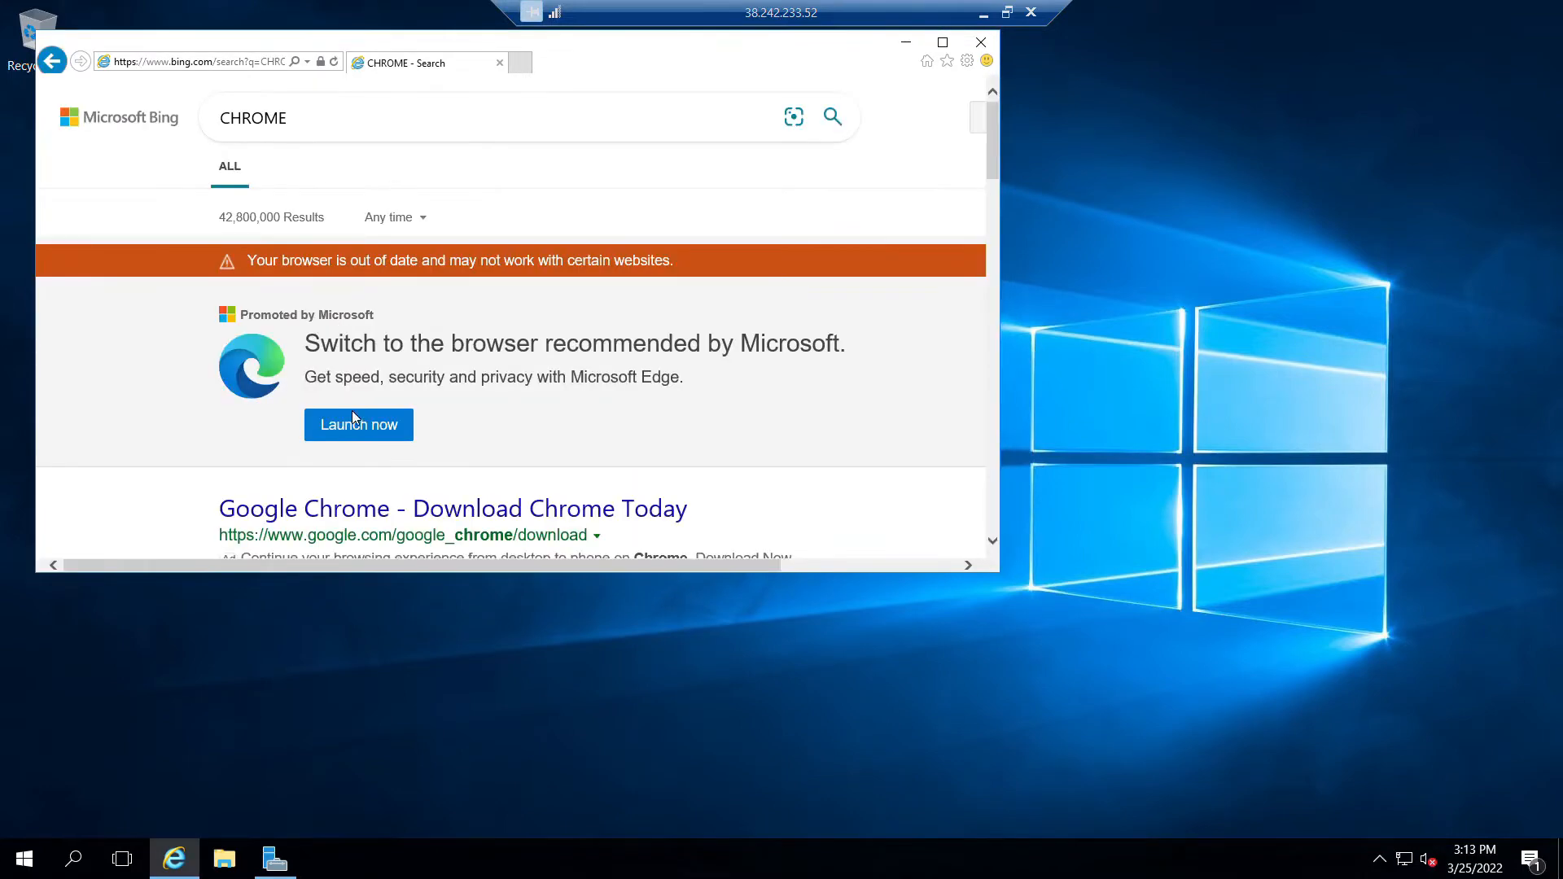
Open the Google Chrome download page from the search results, closing the blocked-content prompt.
scroll(391, 482, "down", 3)
left_click(425, 303)
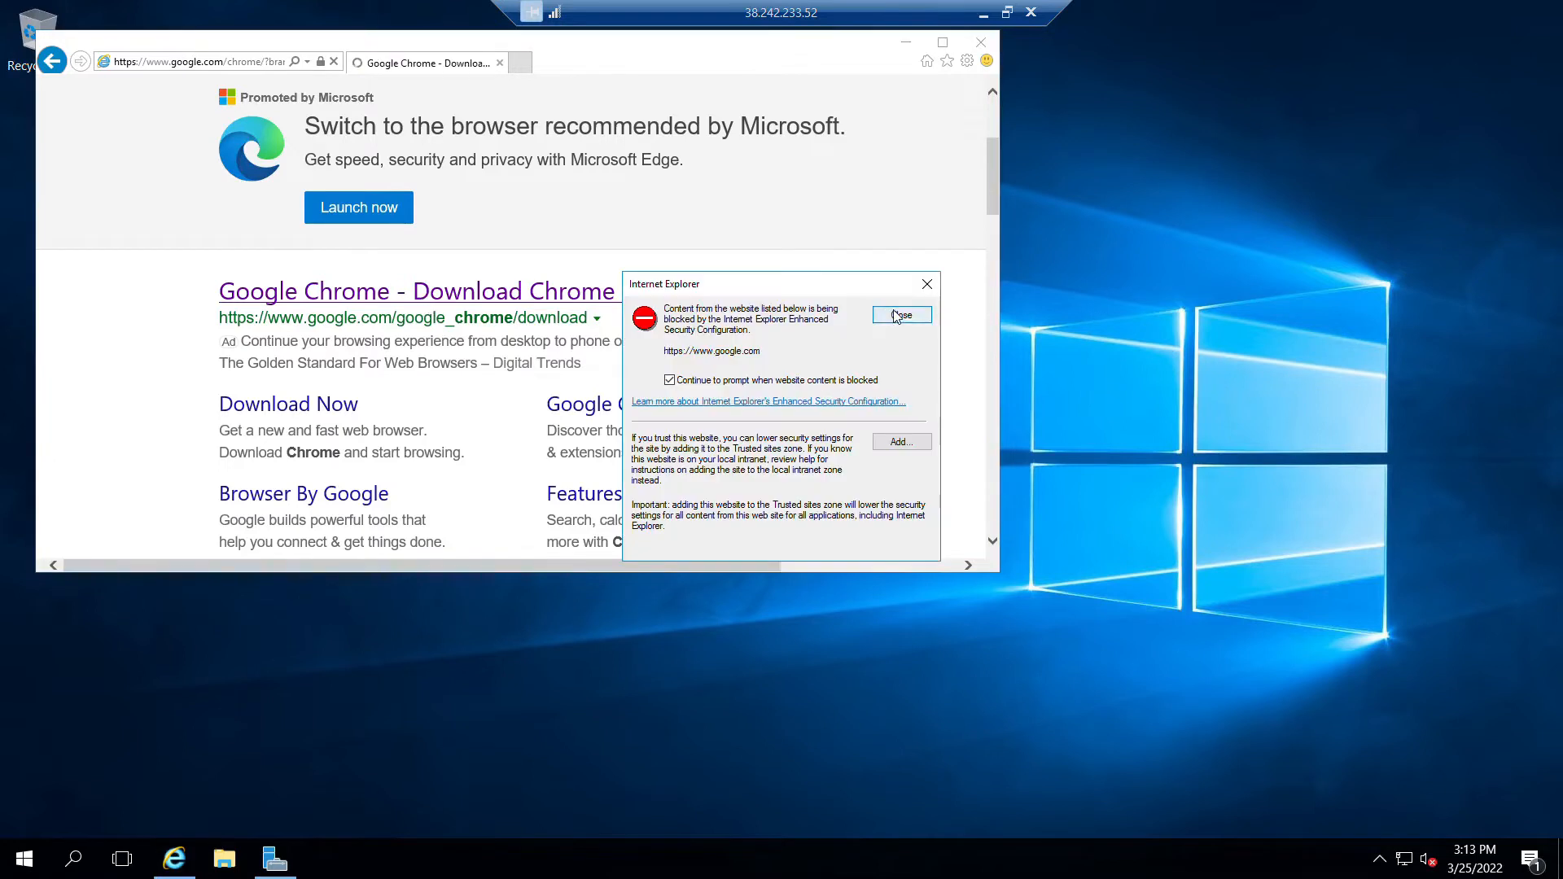
left_click(903, 316)
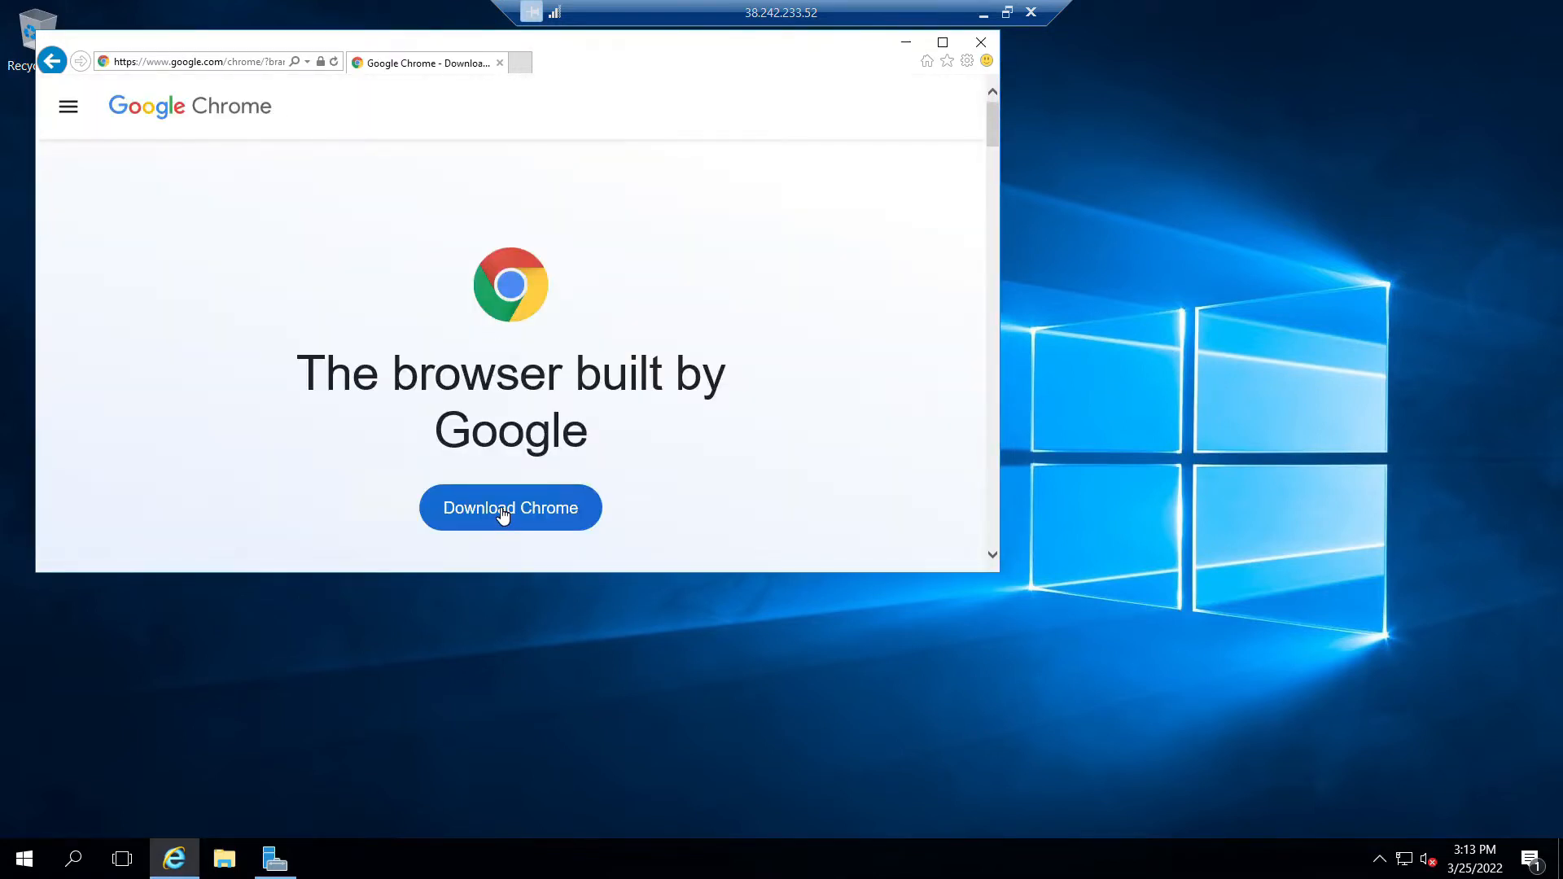
Try to start the Chrome download, moving the browser window and scrolling the download page.
left_click(541, 516)
left_click_drag(760, 49, 1022, 143)
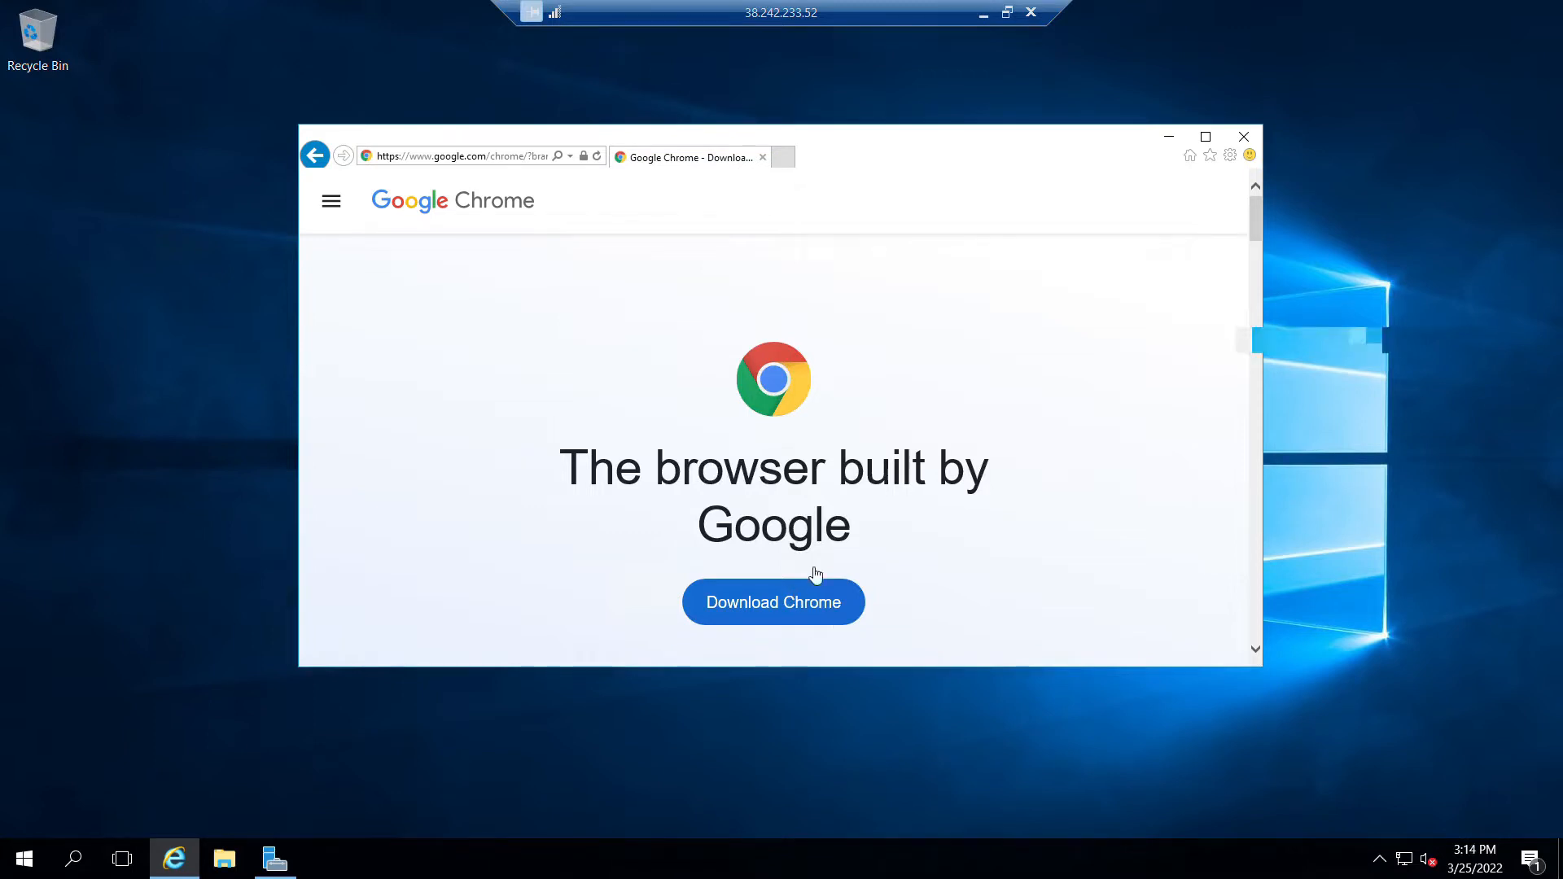
scroll(950, 614, "down", 3)
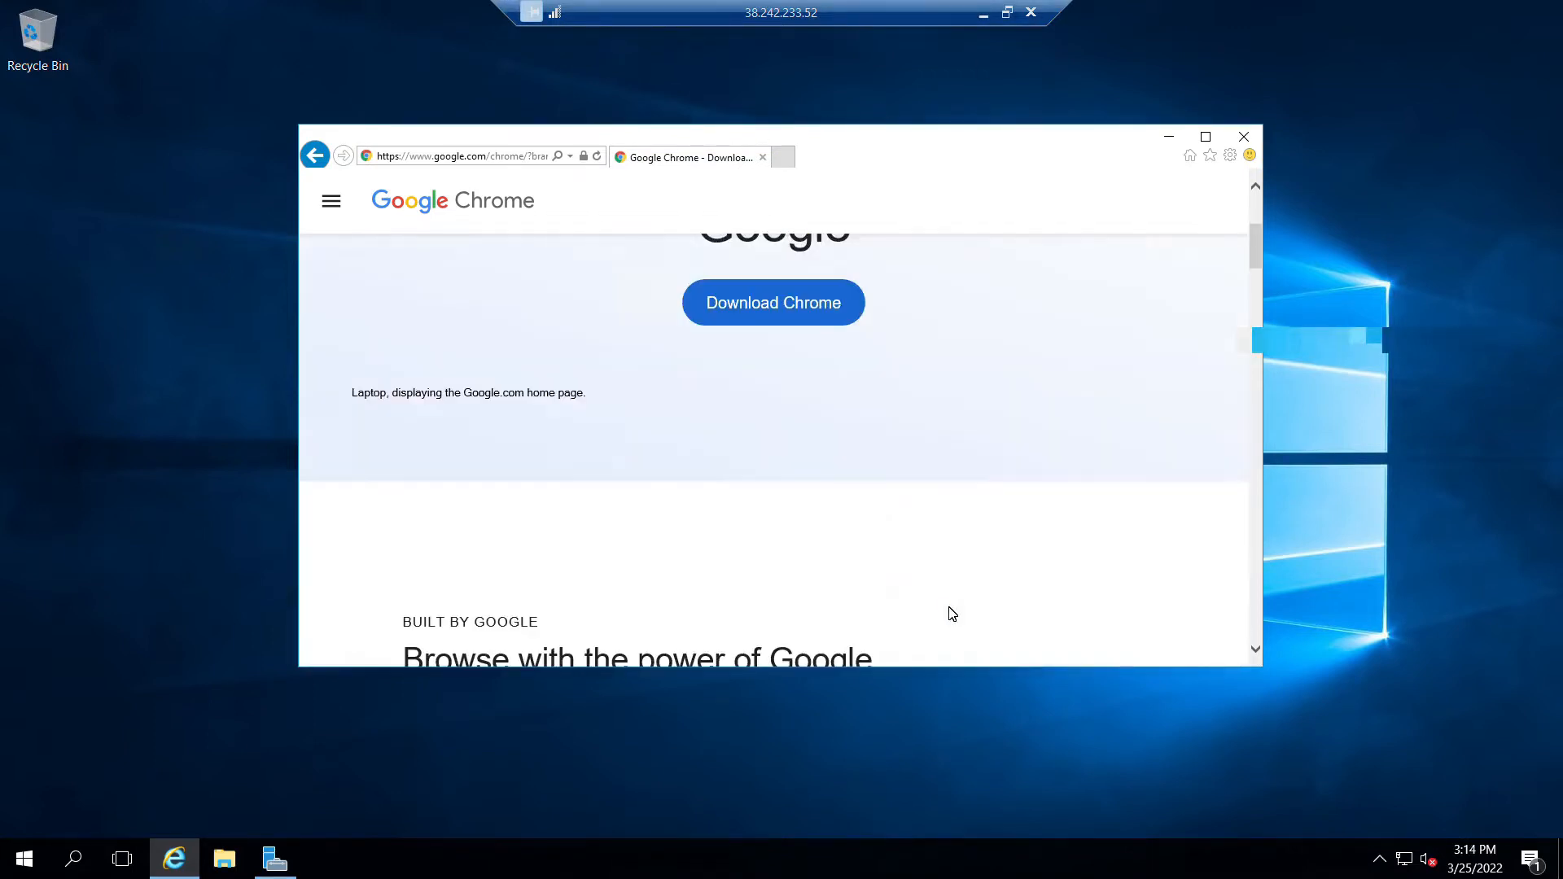
scroll(855, 440, "up", 3)
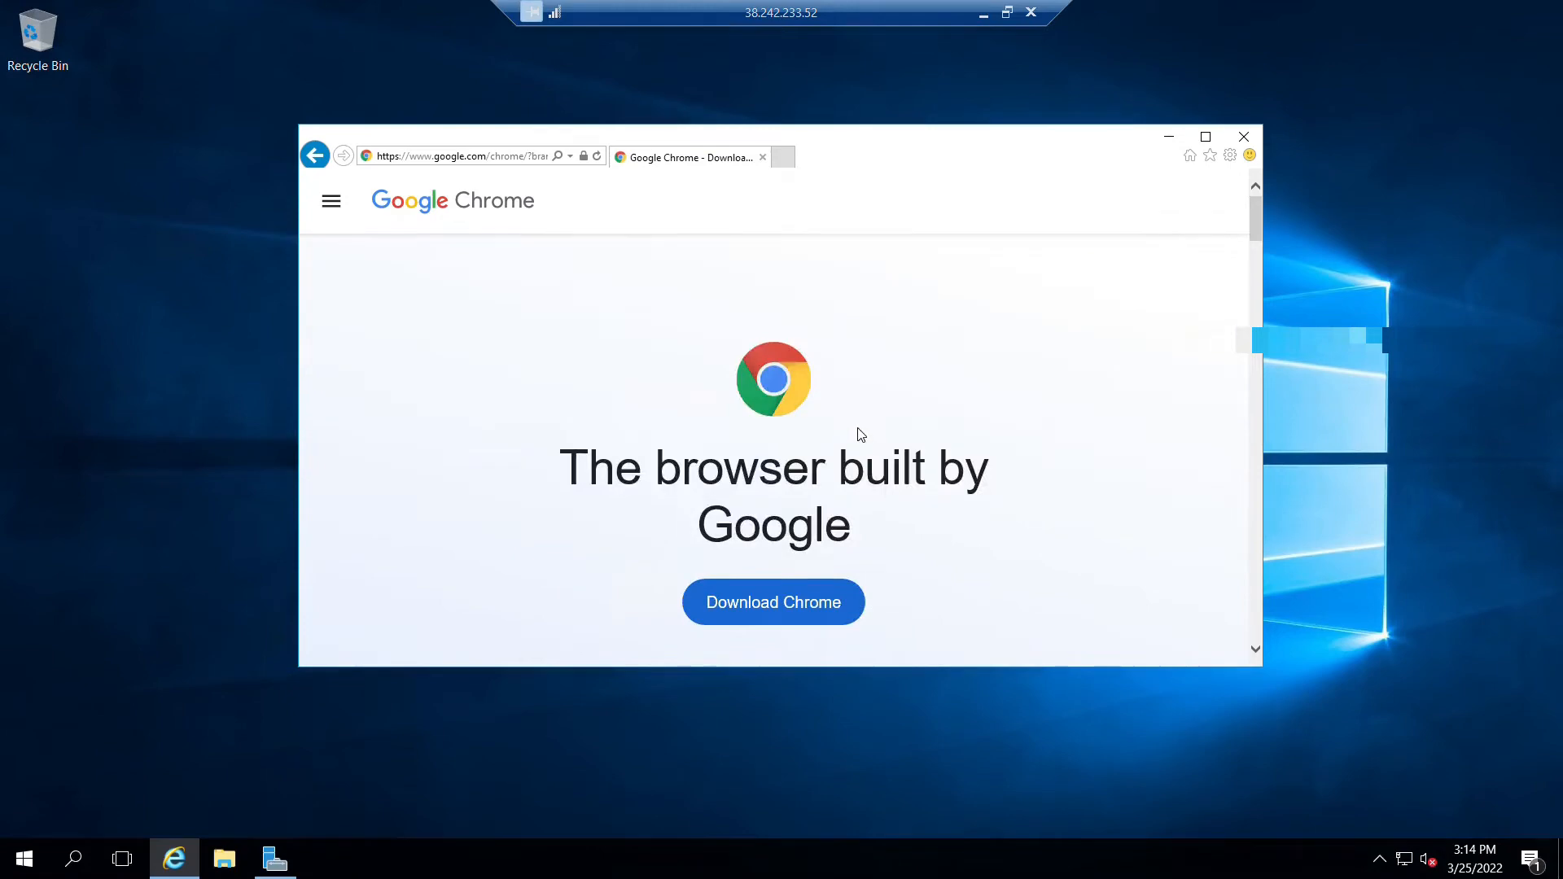
Turn off IE Enhanced Security Configuration for Administrators and Users in Server Manager, then minimize Server Manager.
left_click(286, 871)
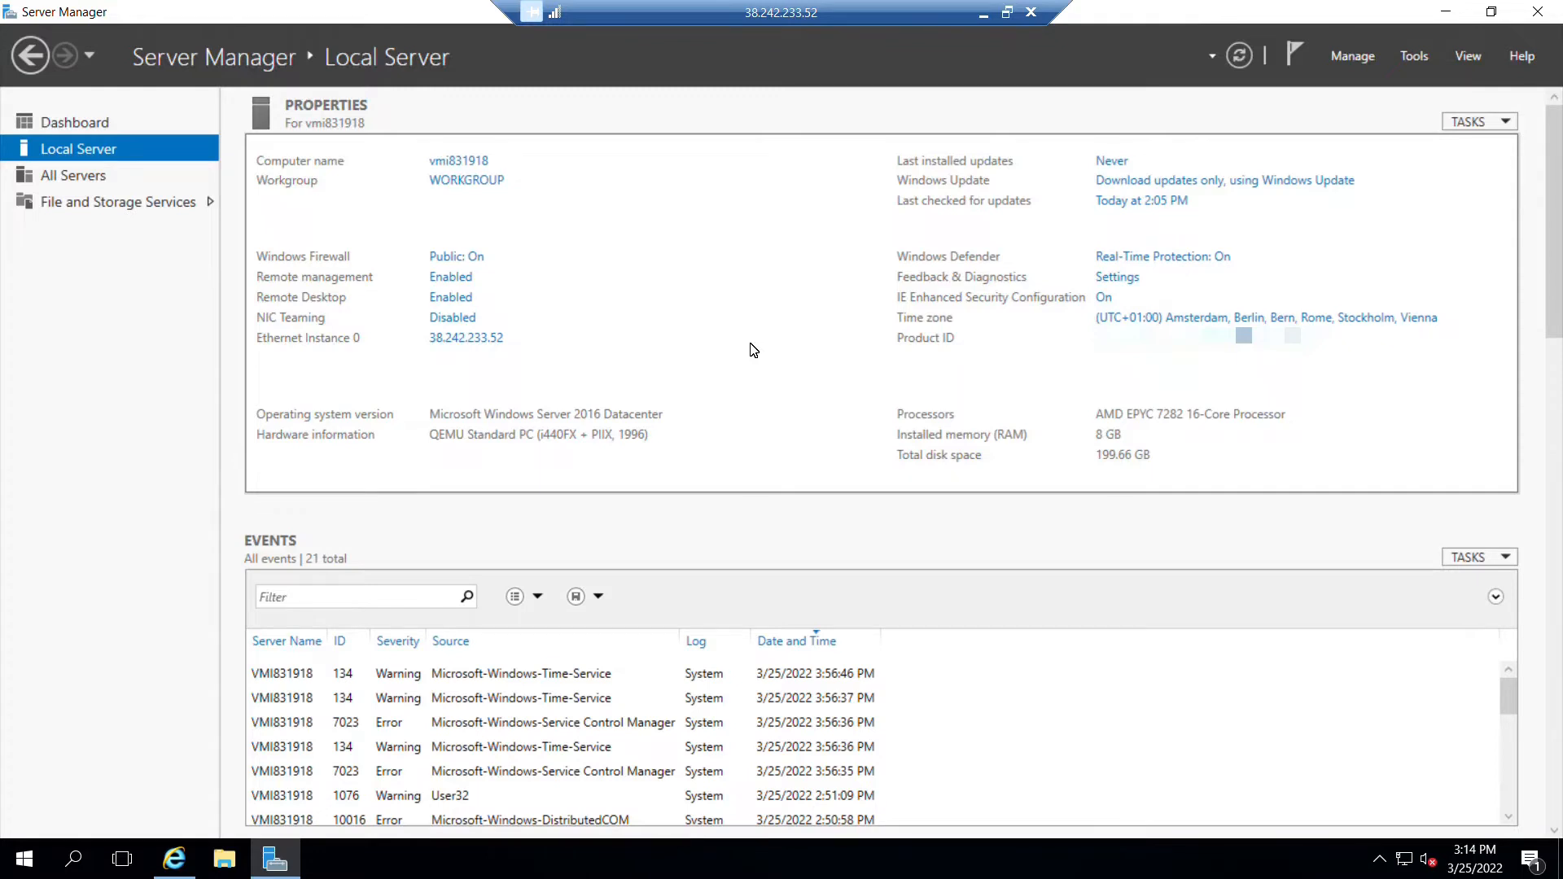
left_click(1104, 299)
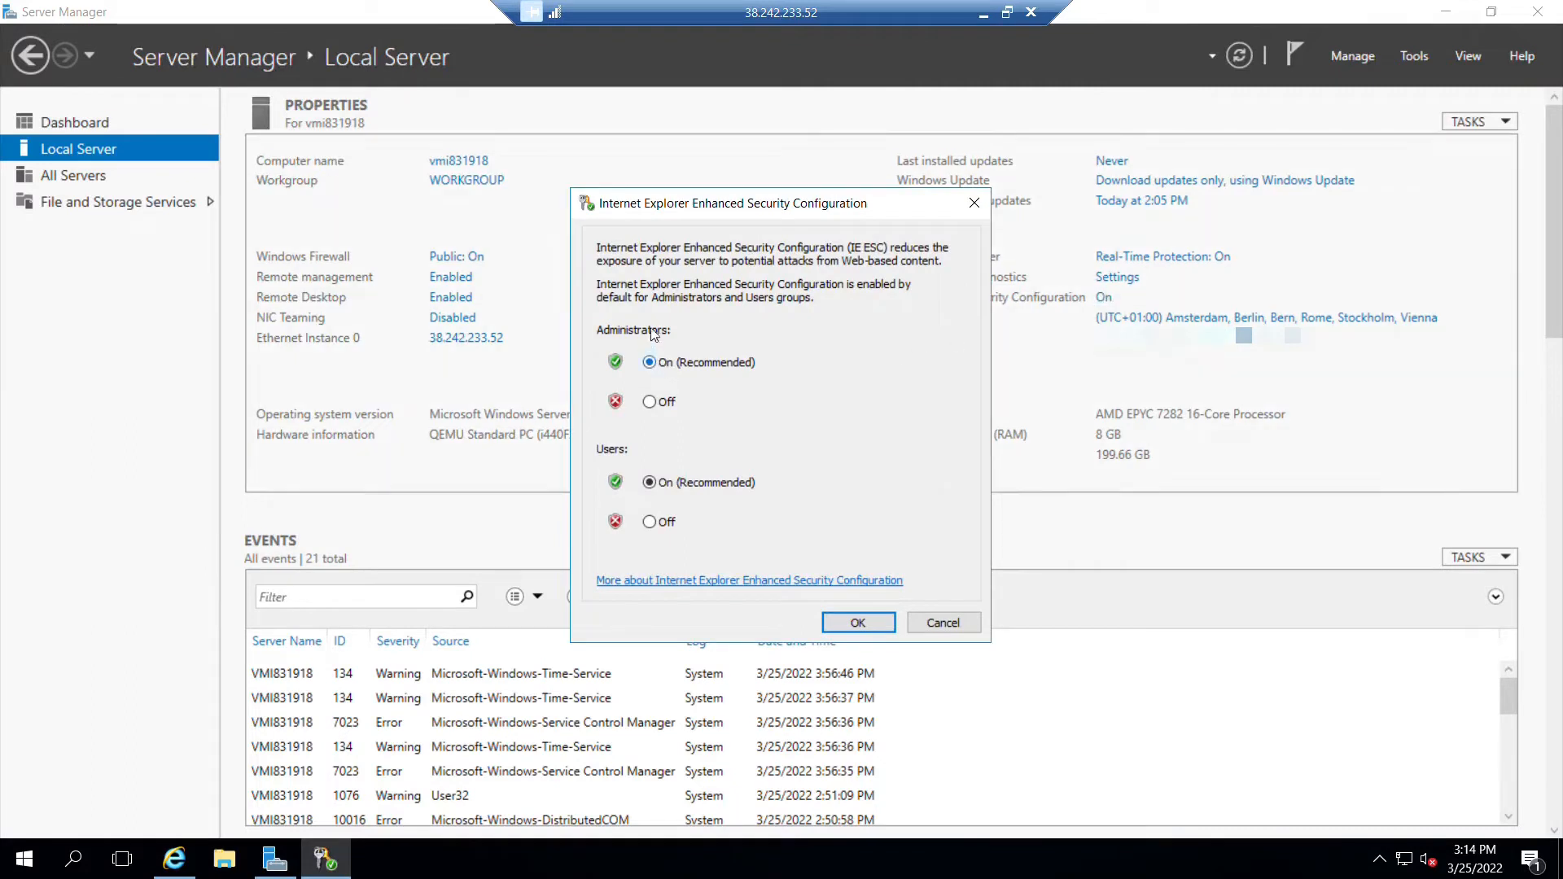
left_click(649, 526)
left_click(652, 402)
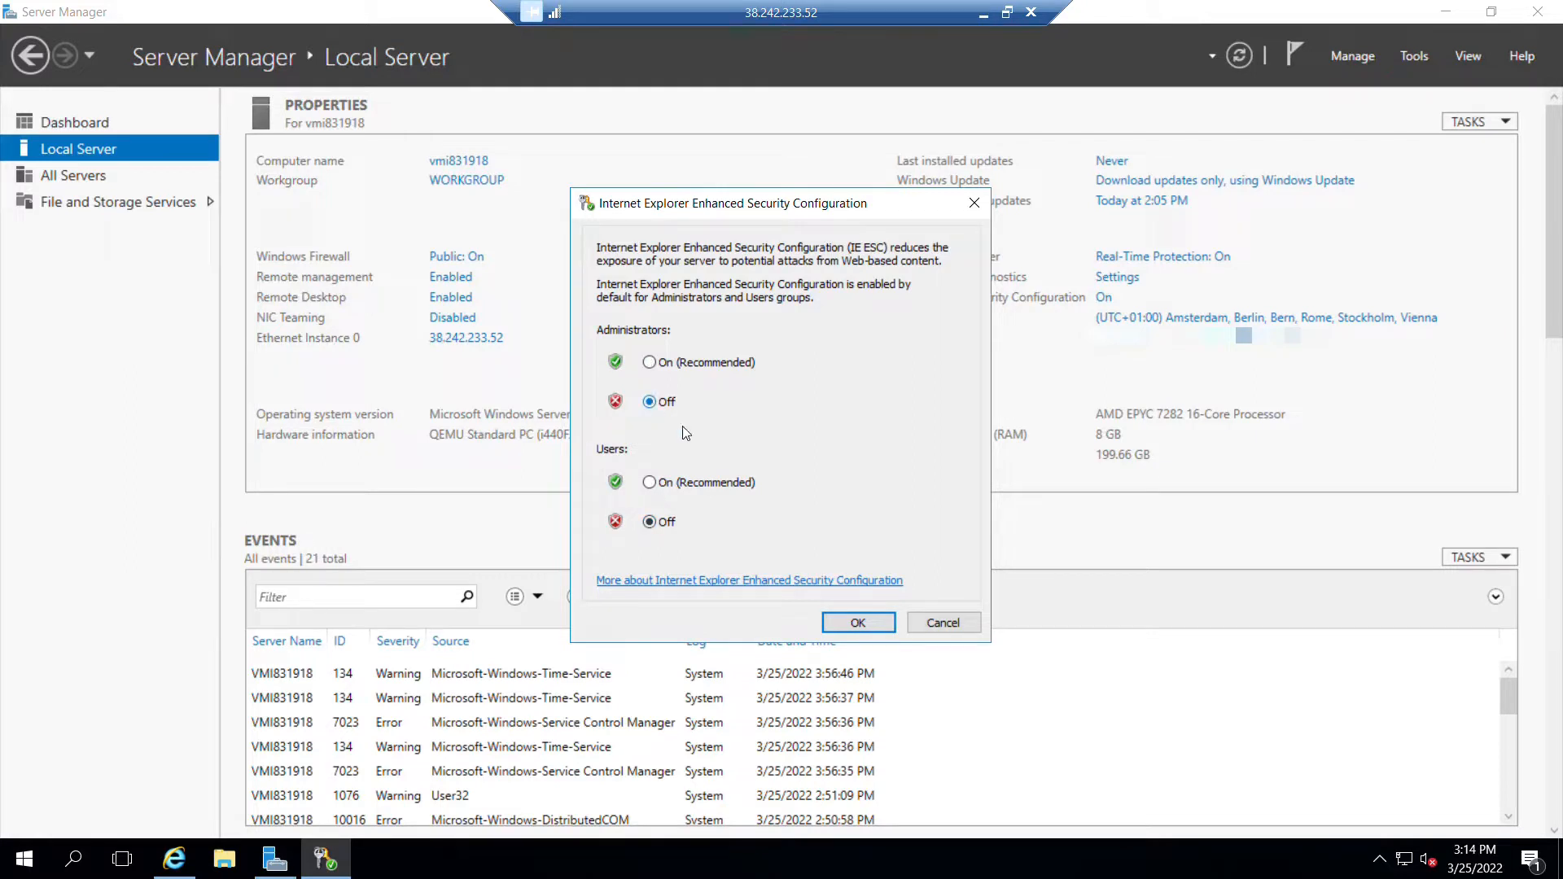
left_click(847, 619)
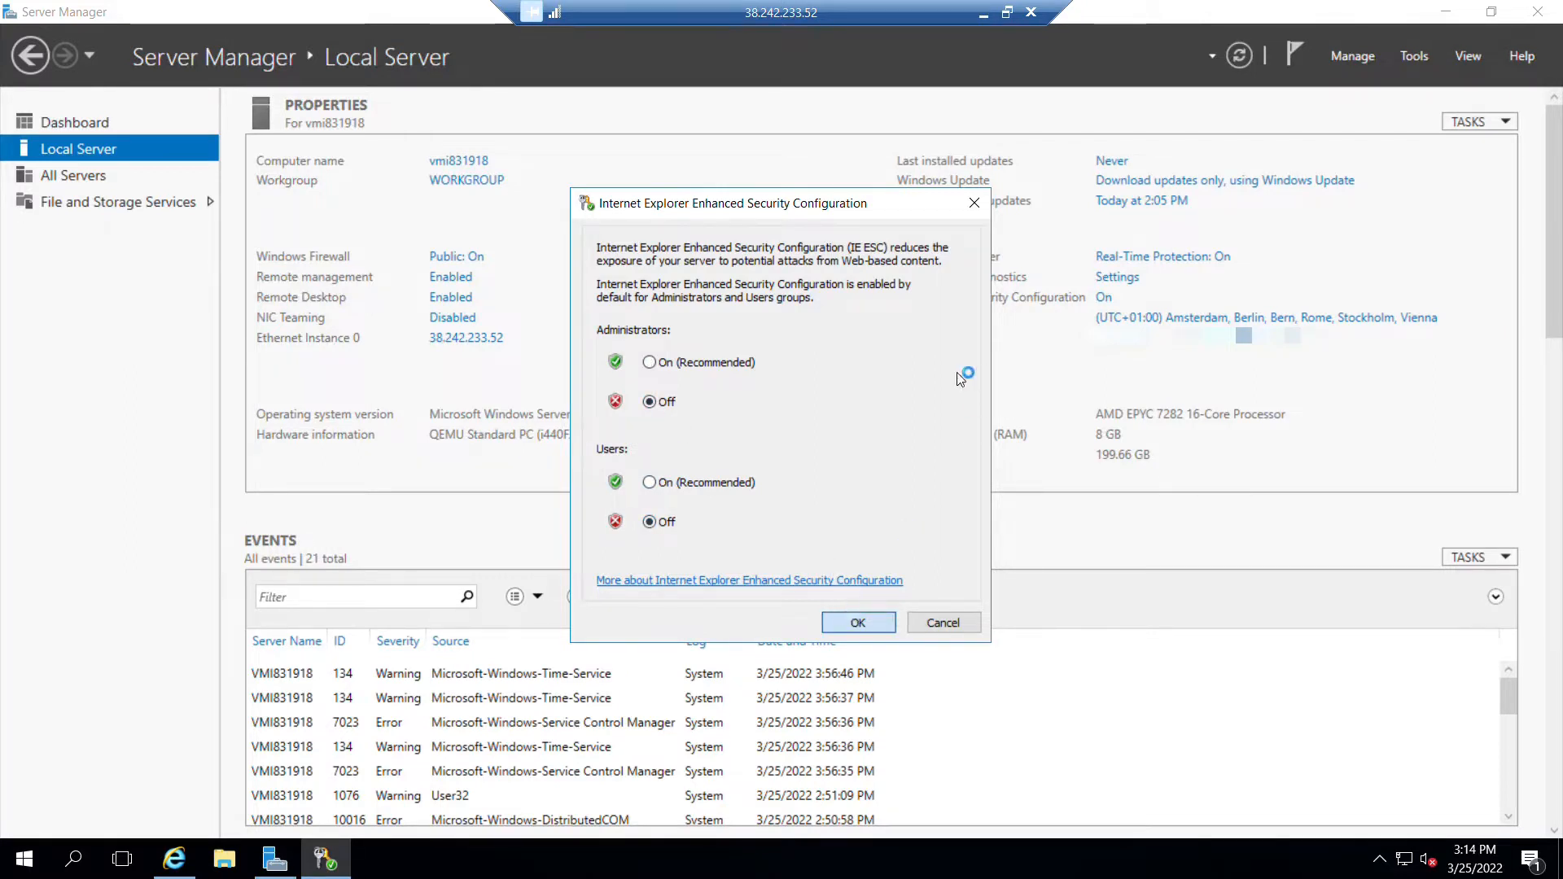
left_click(1452, 14)
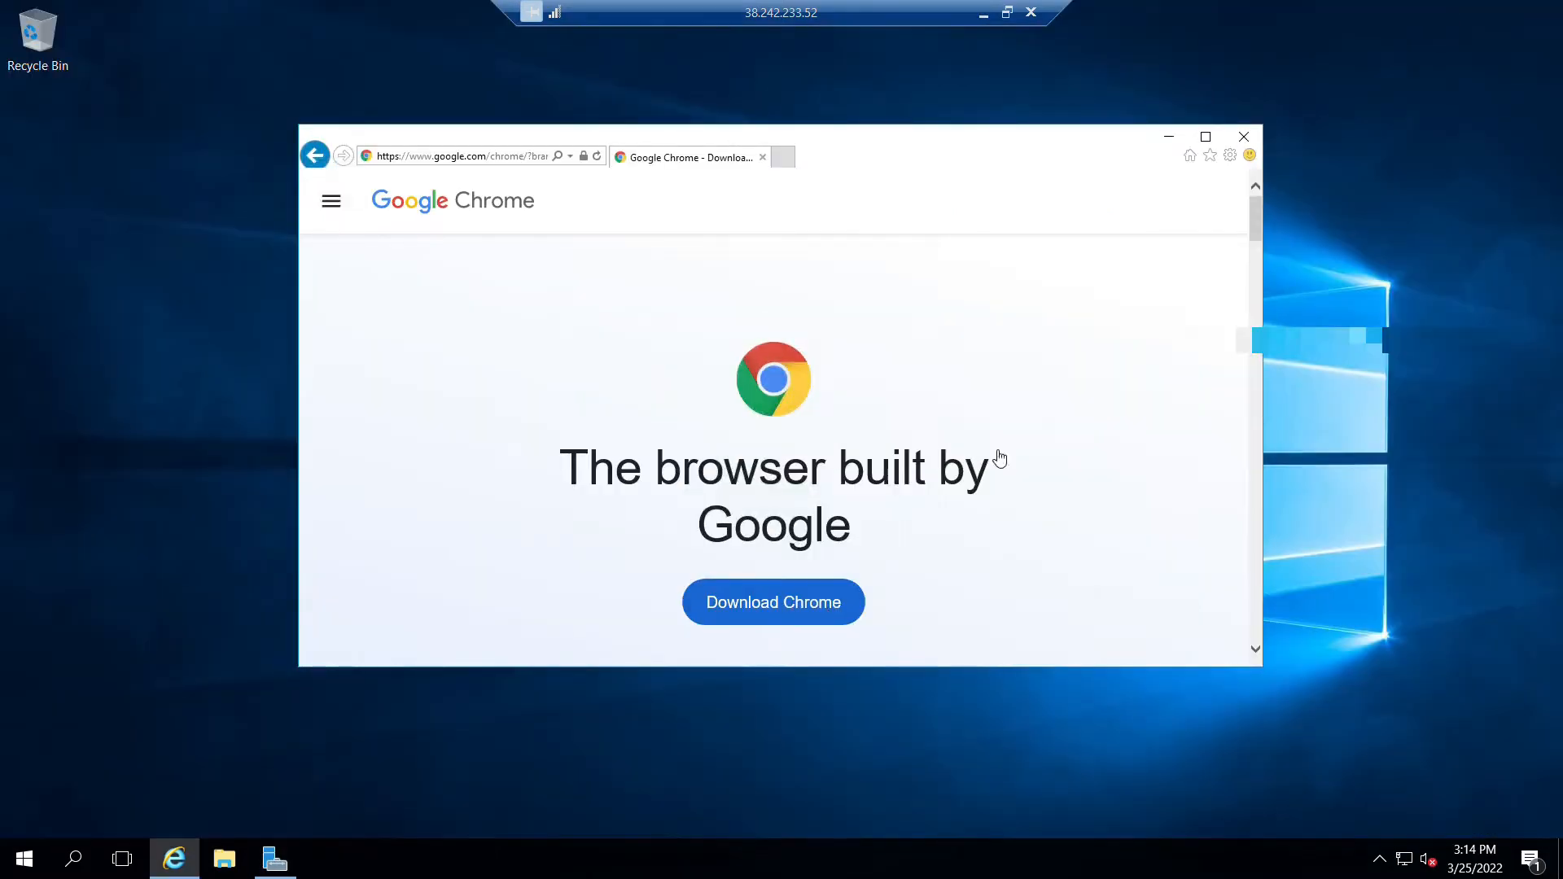
Restart Internet Explorer and search the web for DOWNLOAD CHROME.
left_click(1242, 136)
left_click(173, 859)
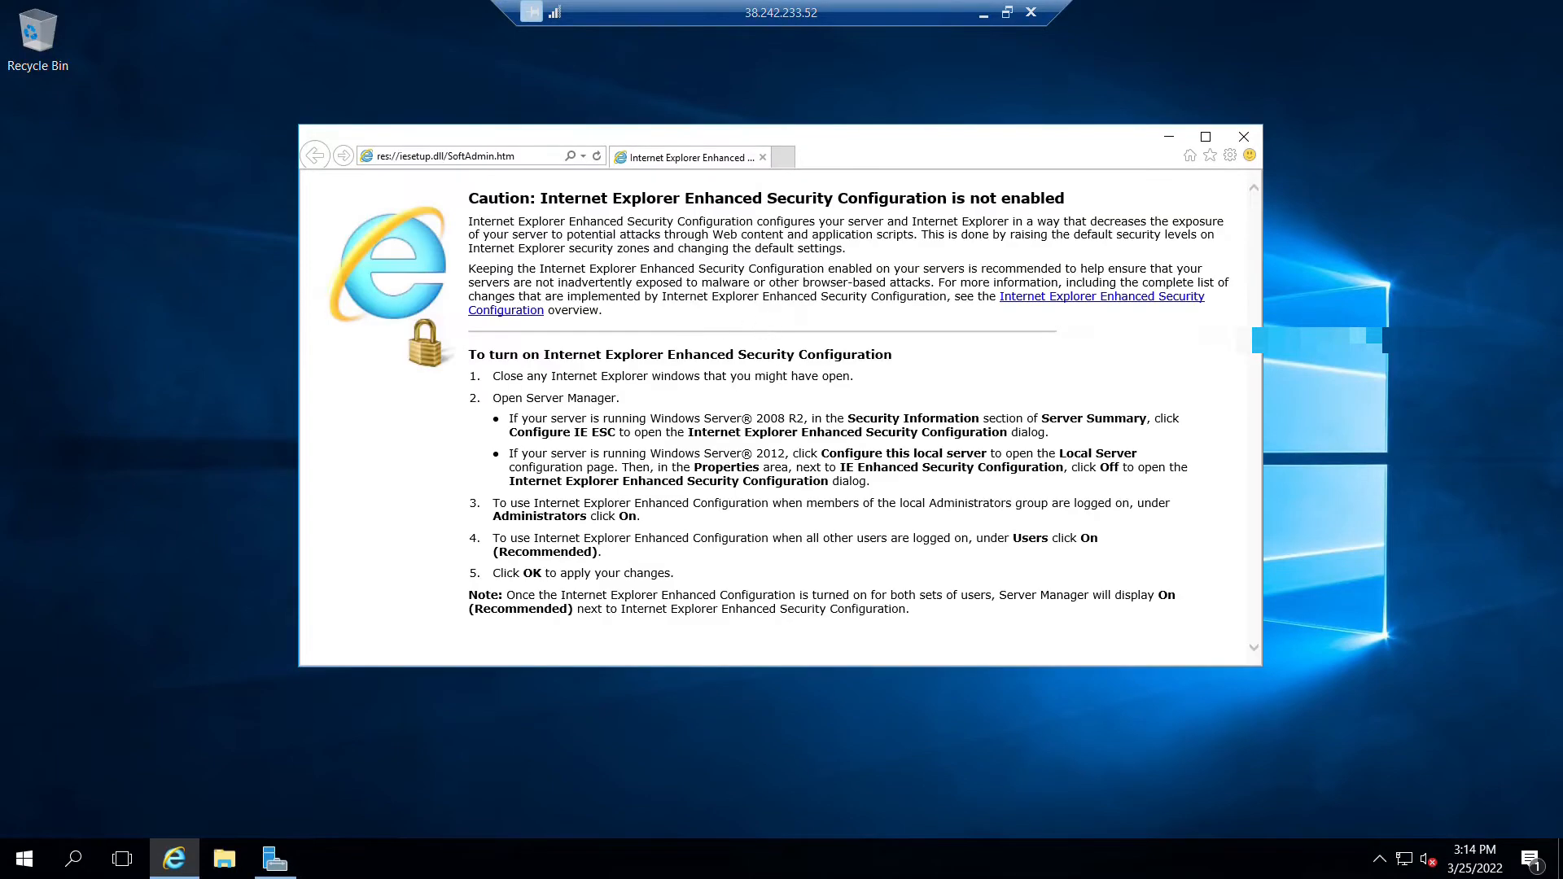
type("OWNLOAD CHROME")
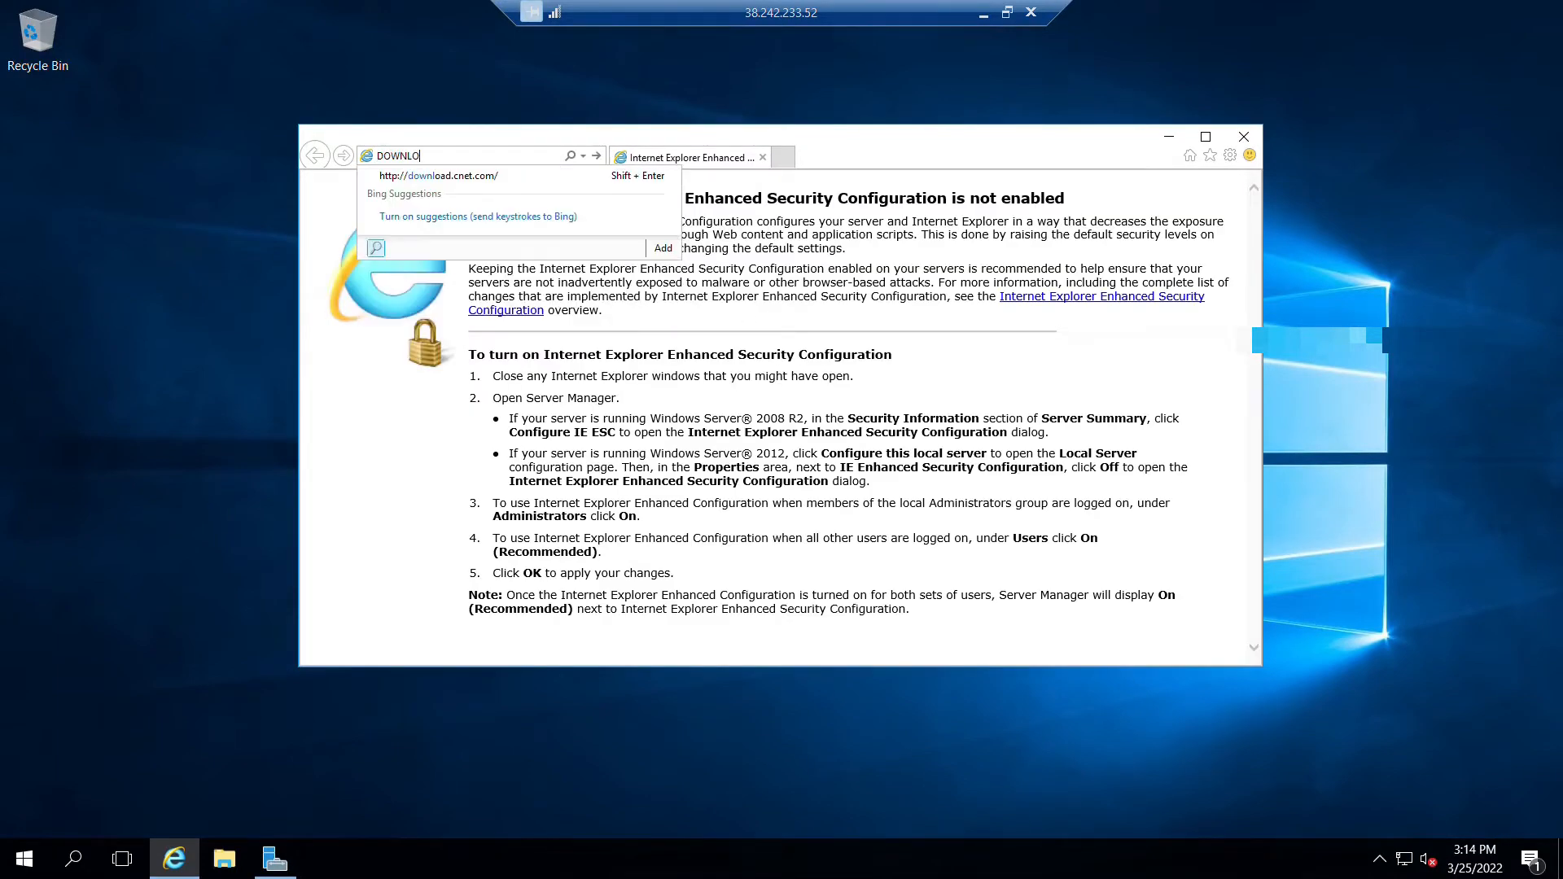
key("Return")
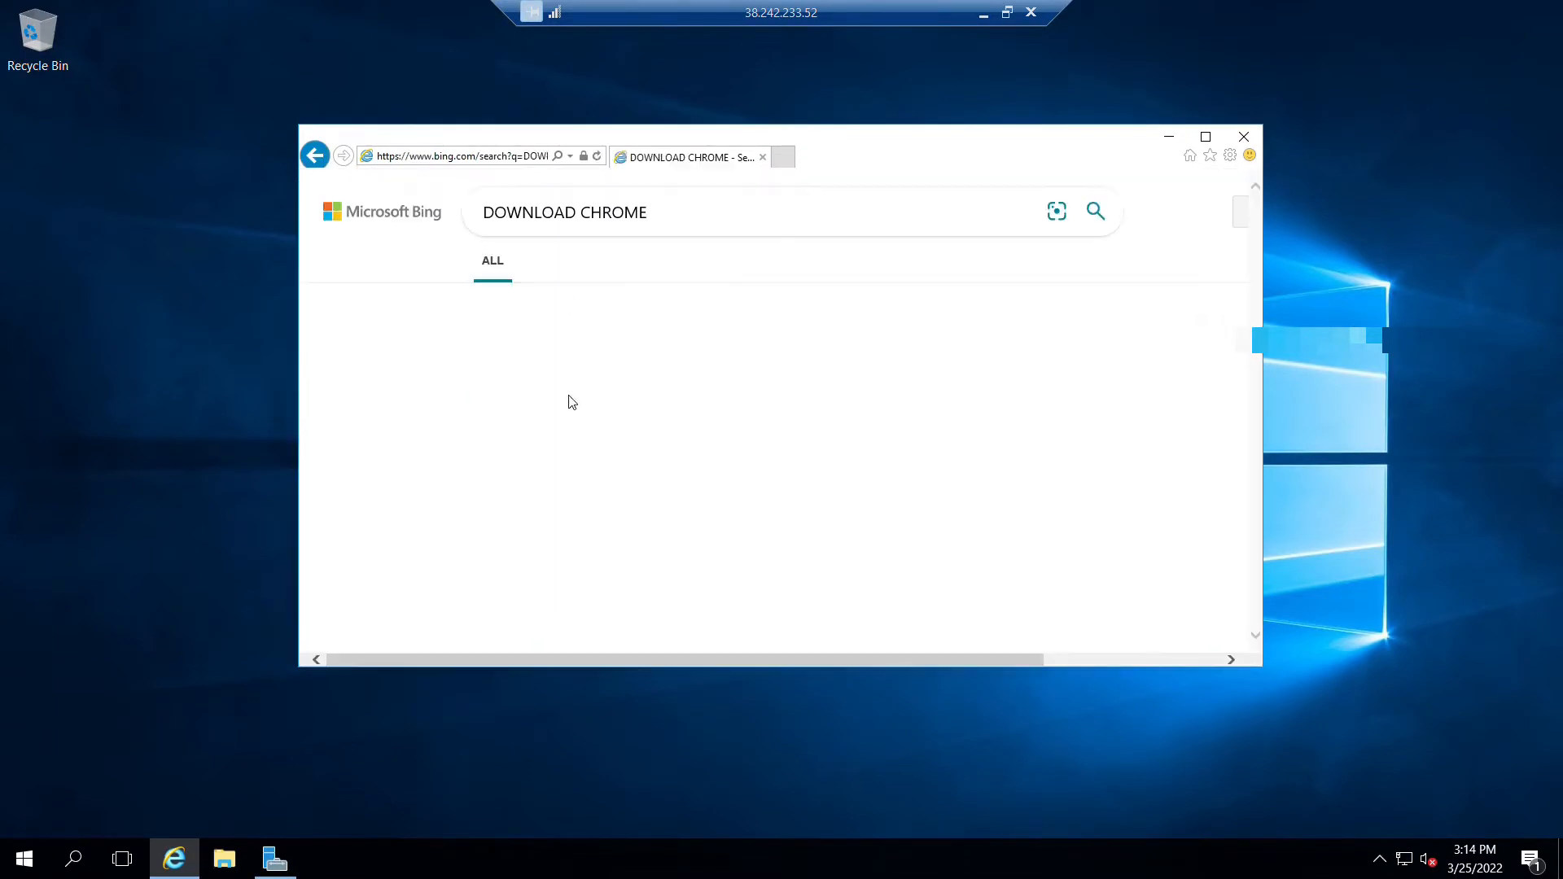
Open the Google Chrome page from the results, download Chrome and run ChromeSetup.exe.
left_click(620, 604)
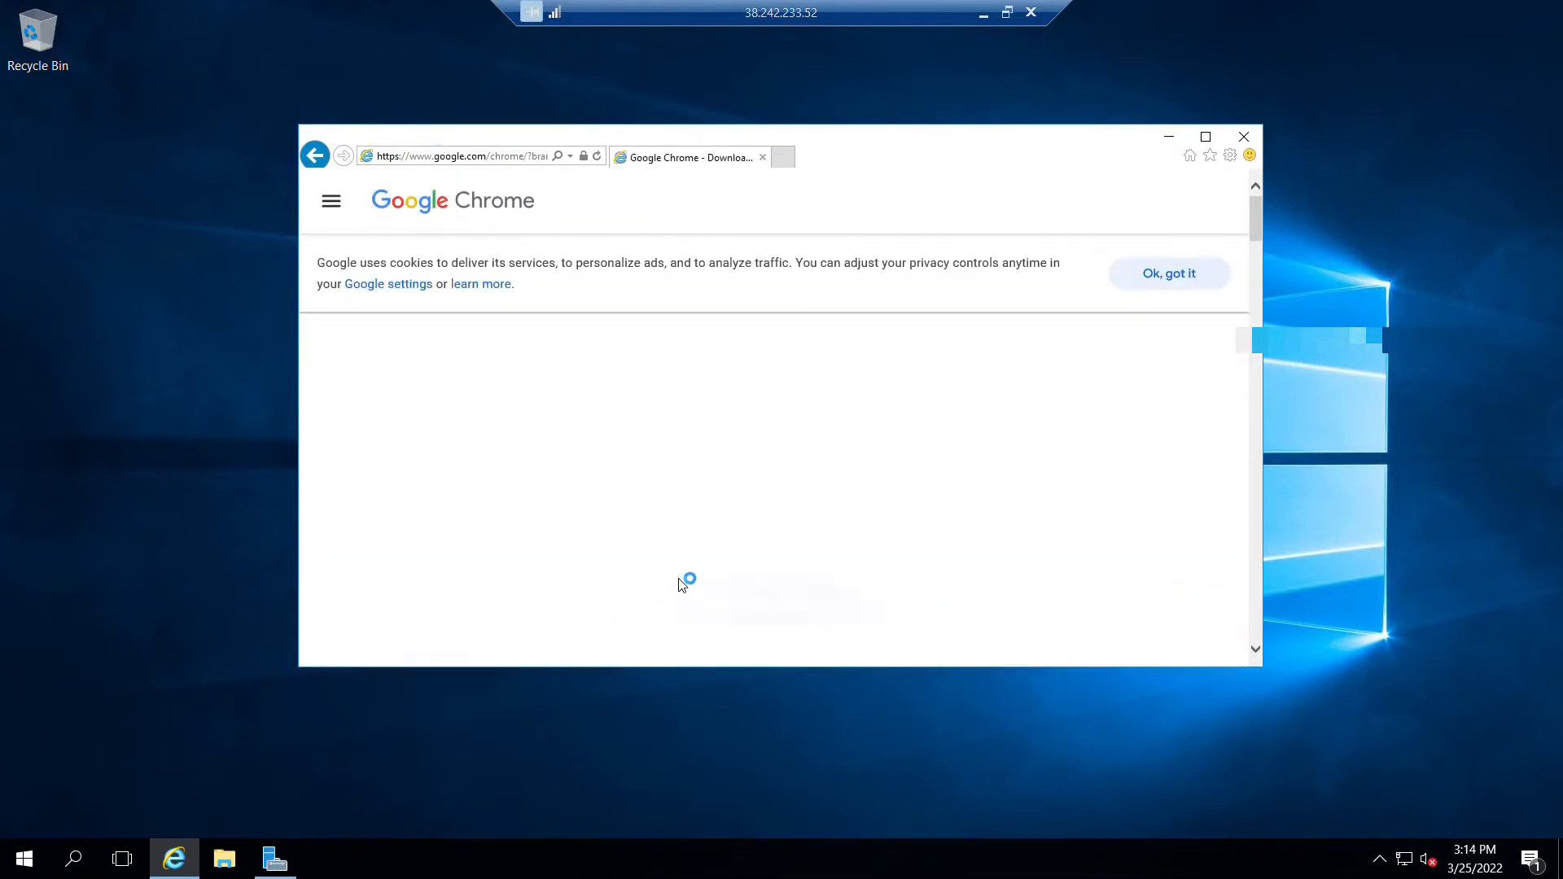
left_click(770, 599)
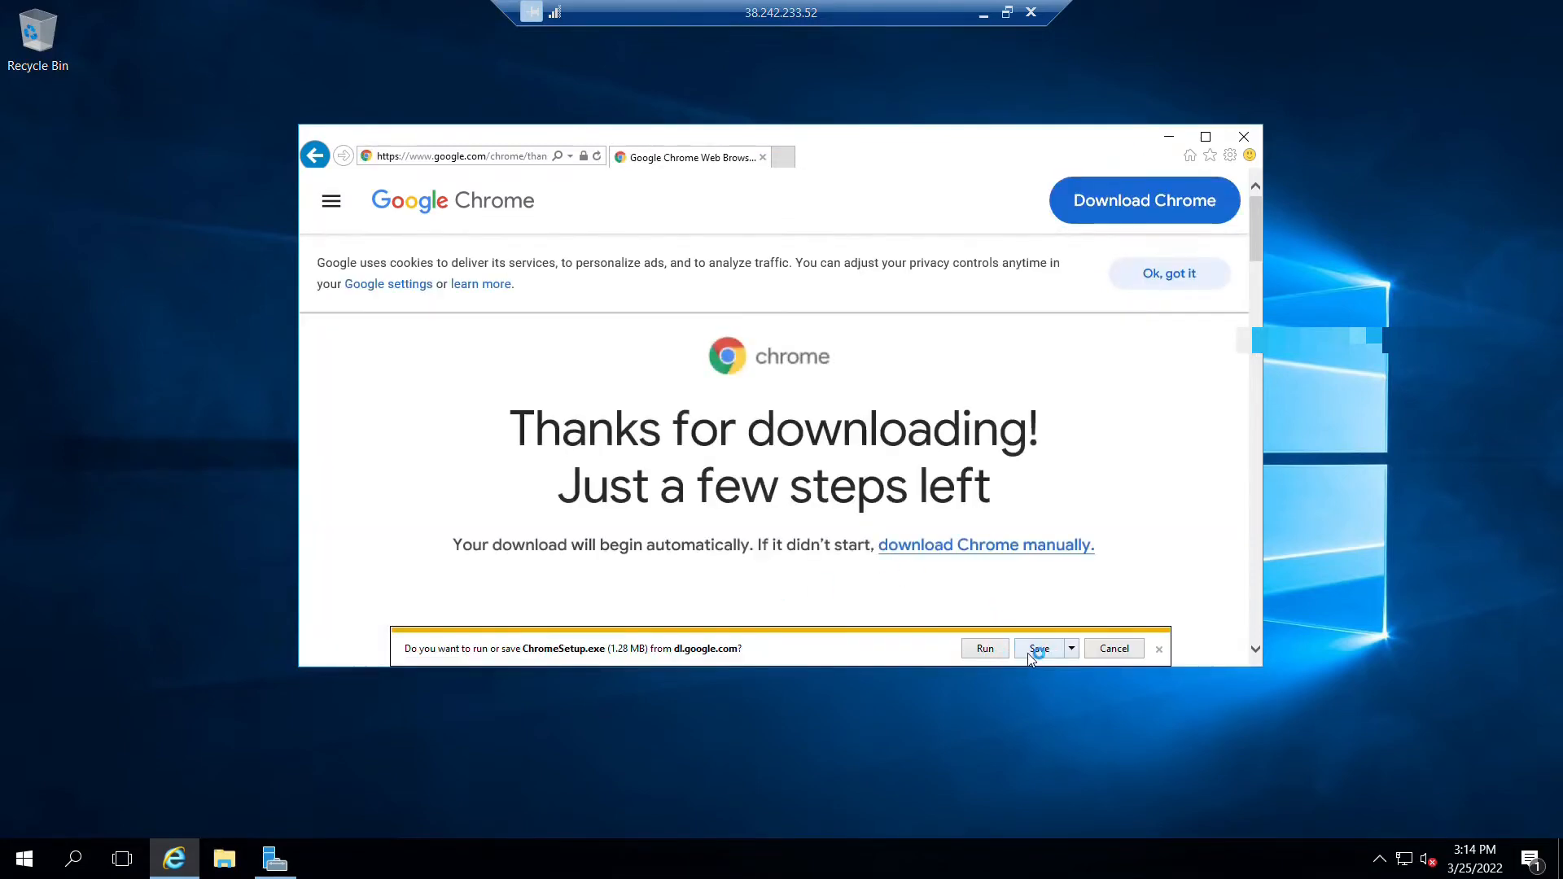
left_click(984, 650)
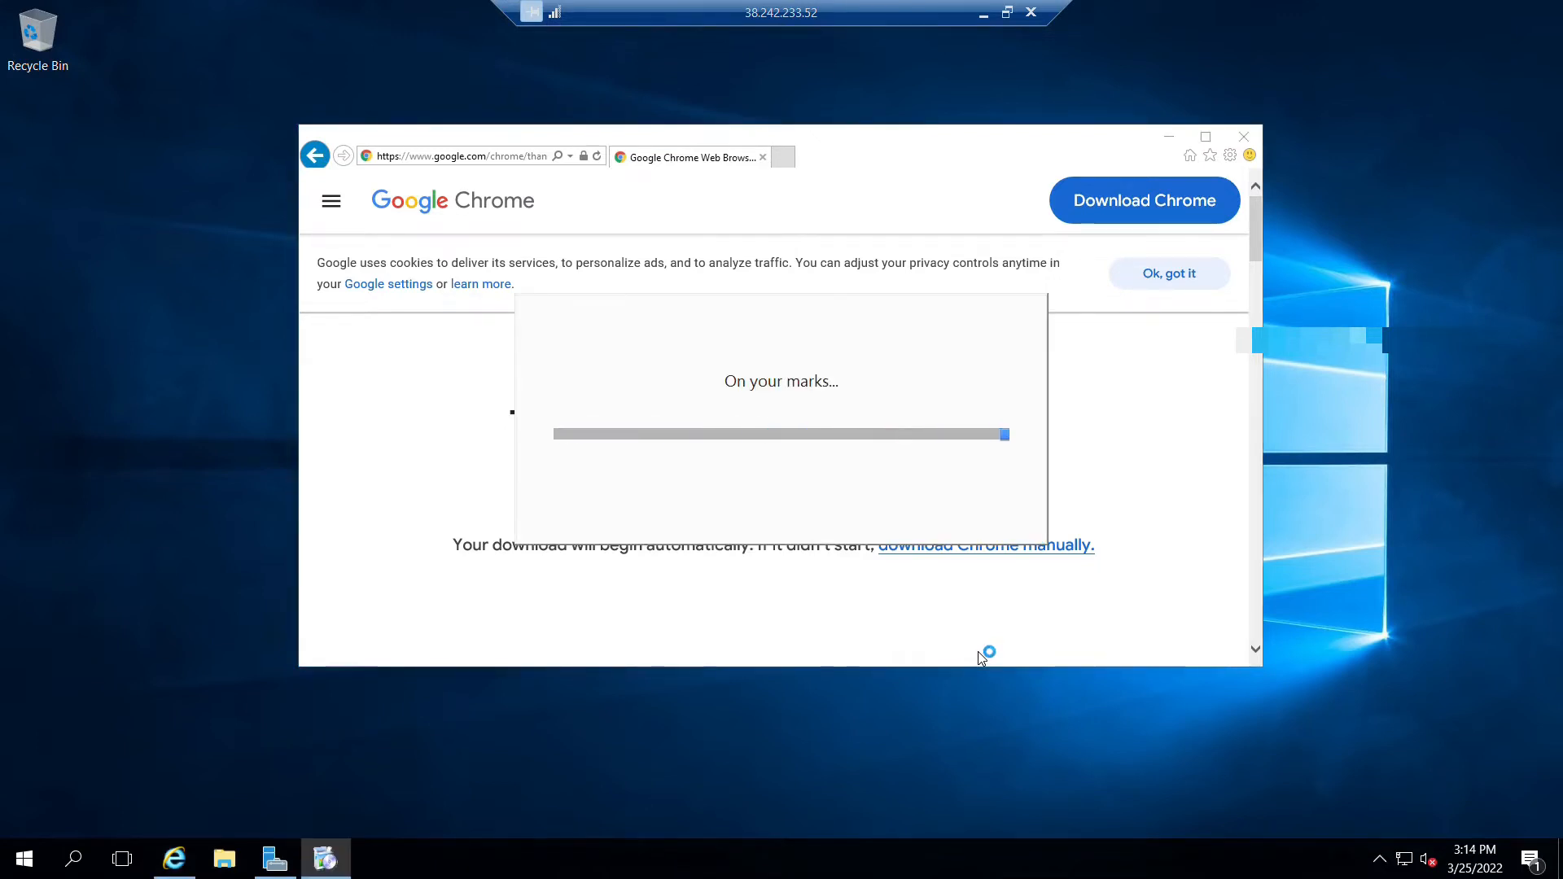
Close Internet Explorer, turn IE Enhanced Security Configuration back on for Administrators and Users, and close Server Manager.
left_click(1243, 138)
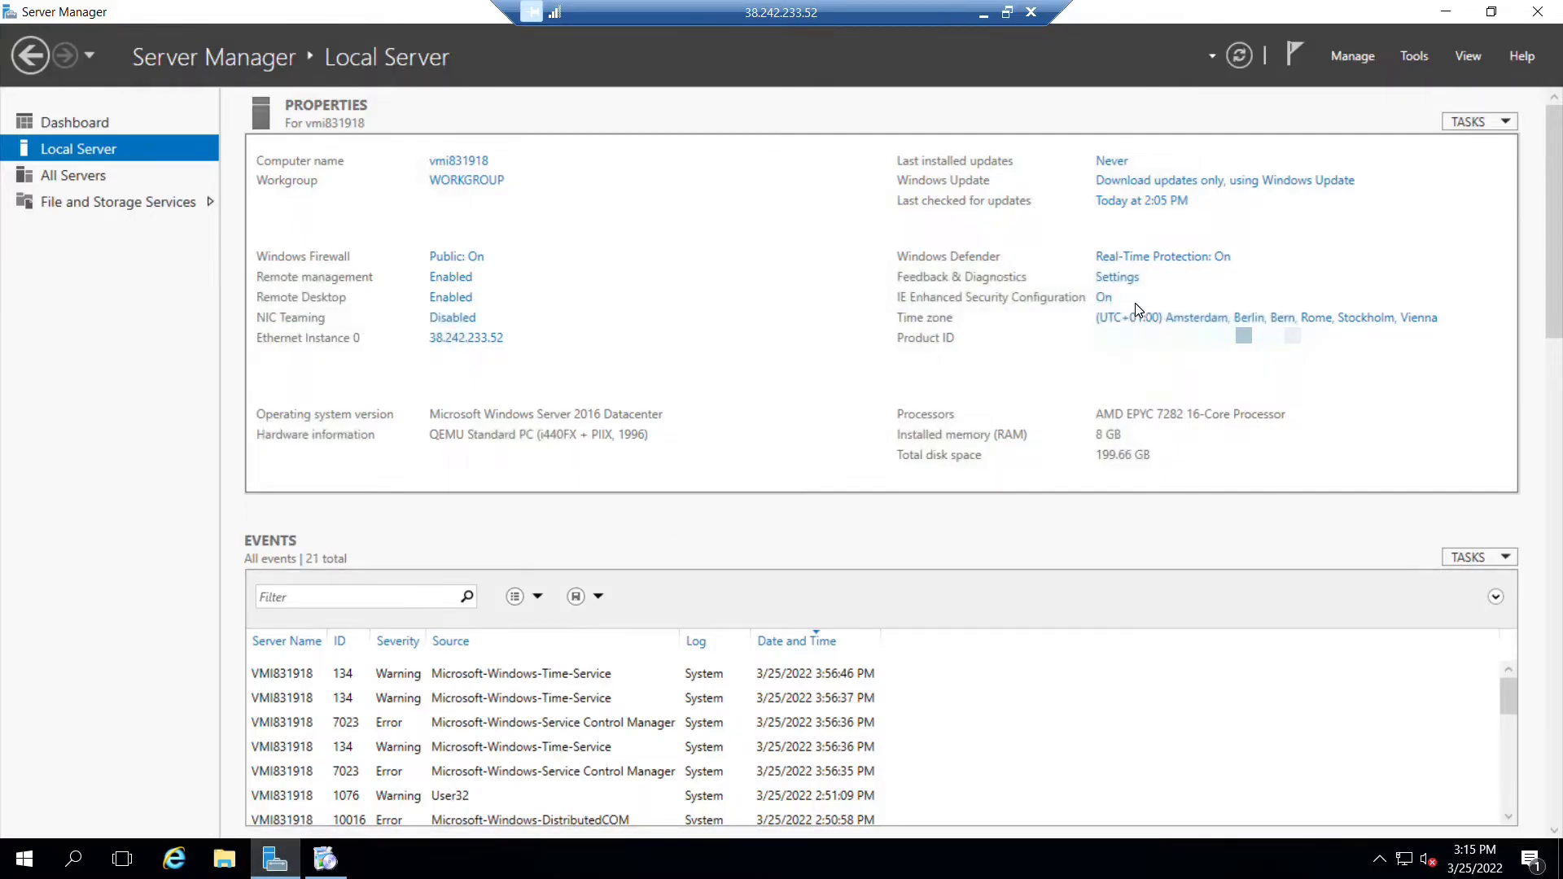
left_click(1104, 299)
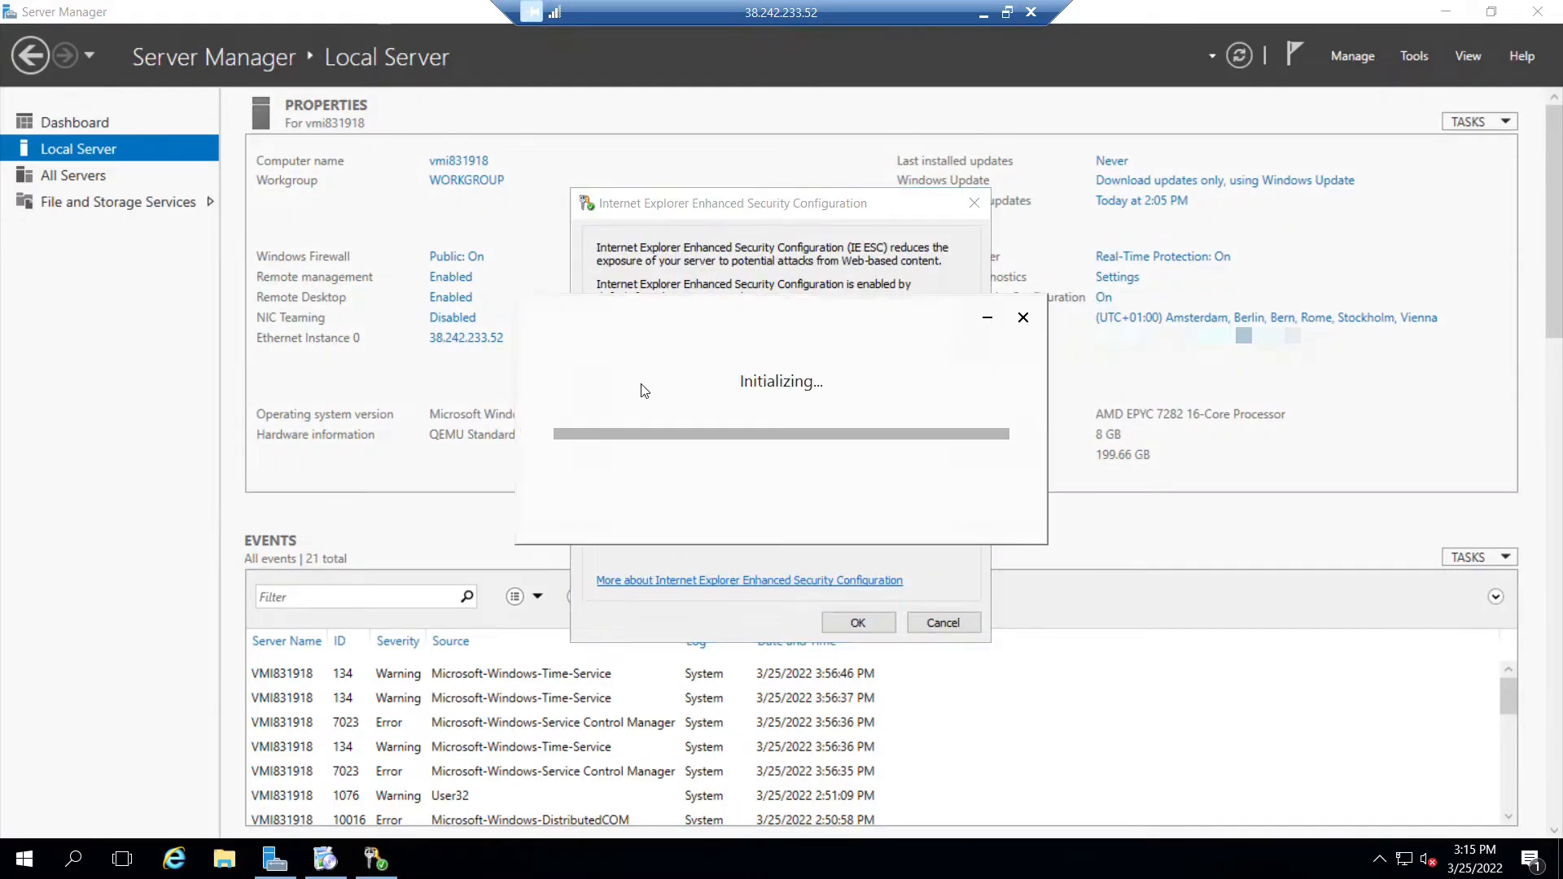
left_click_drag(754, 203, 364, 202)
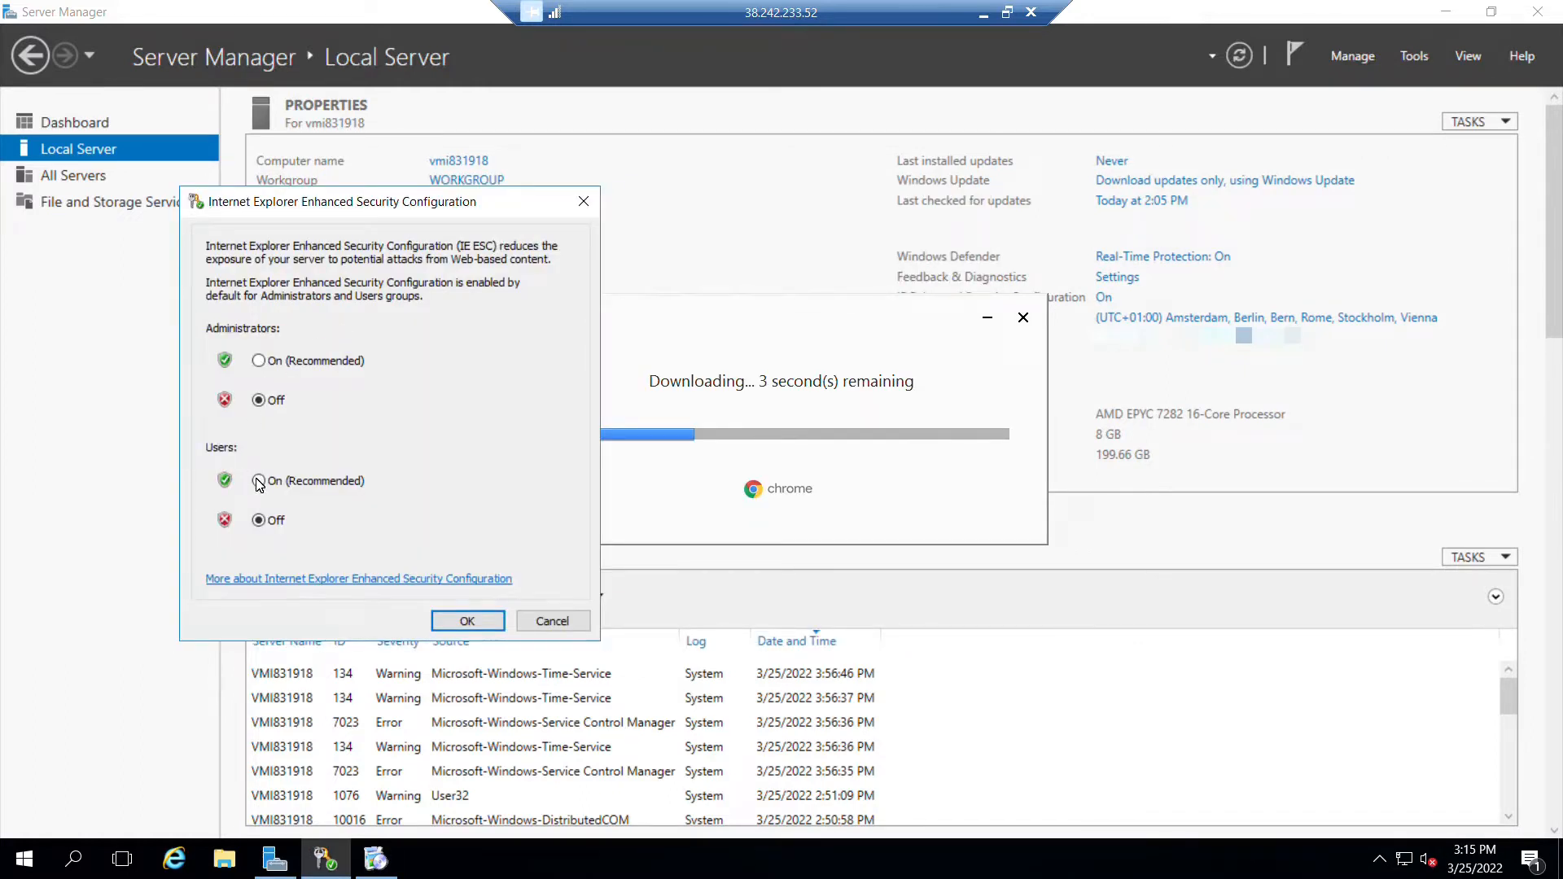
left_click(259, 481)
left_click(259, 361)
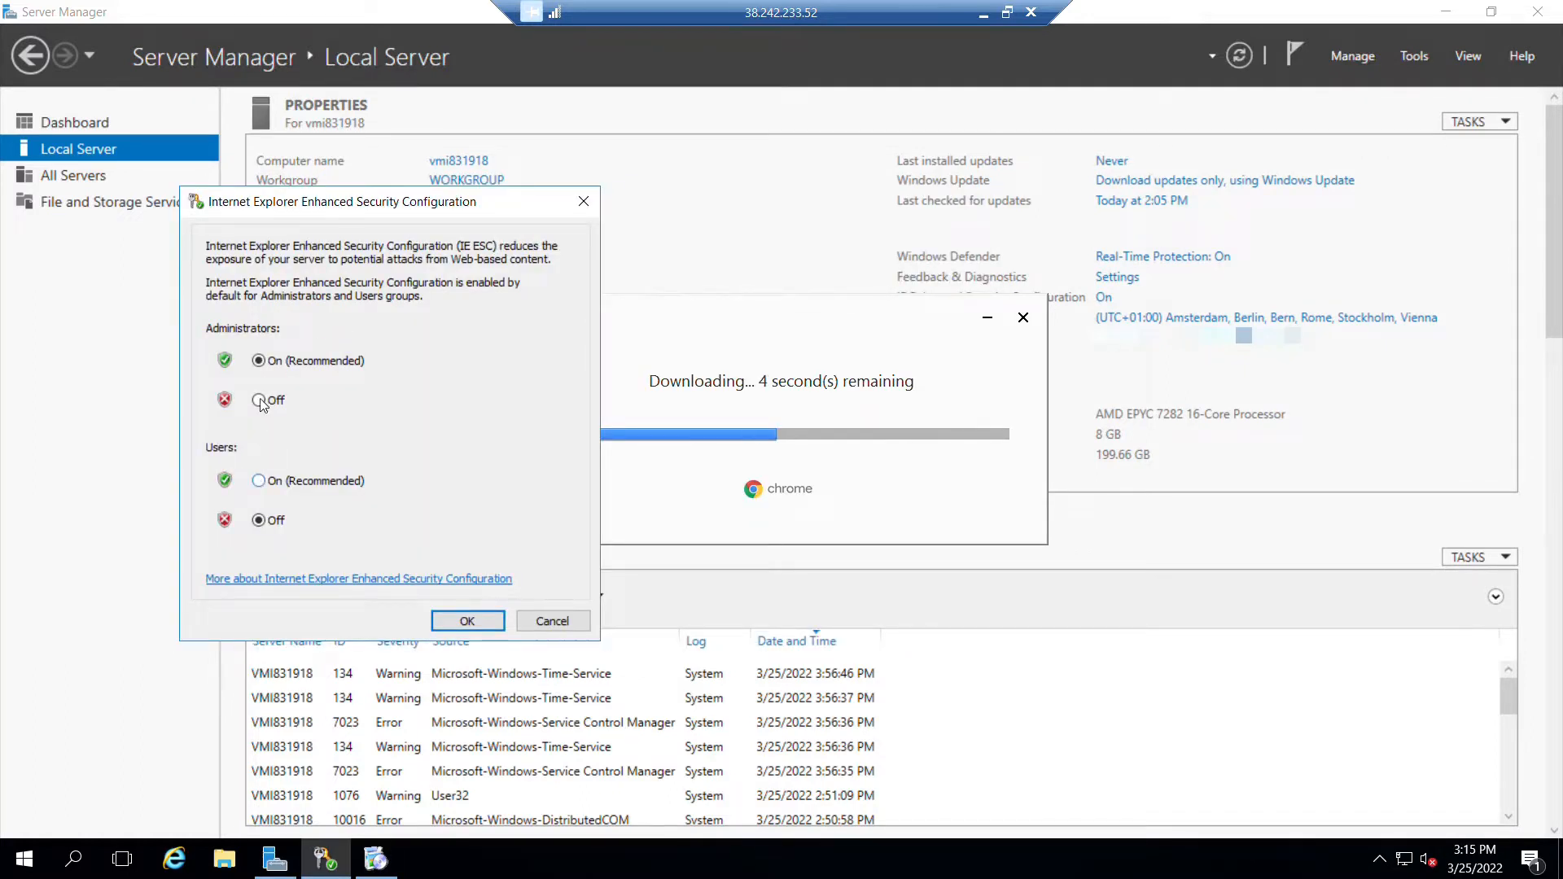
left_click(467, 621)
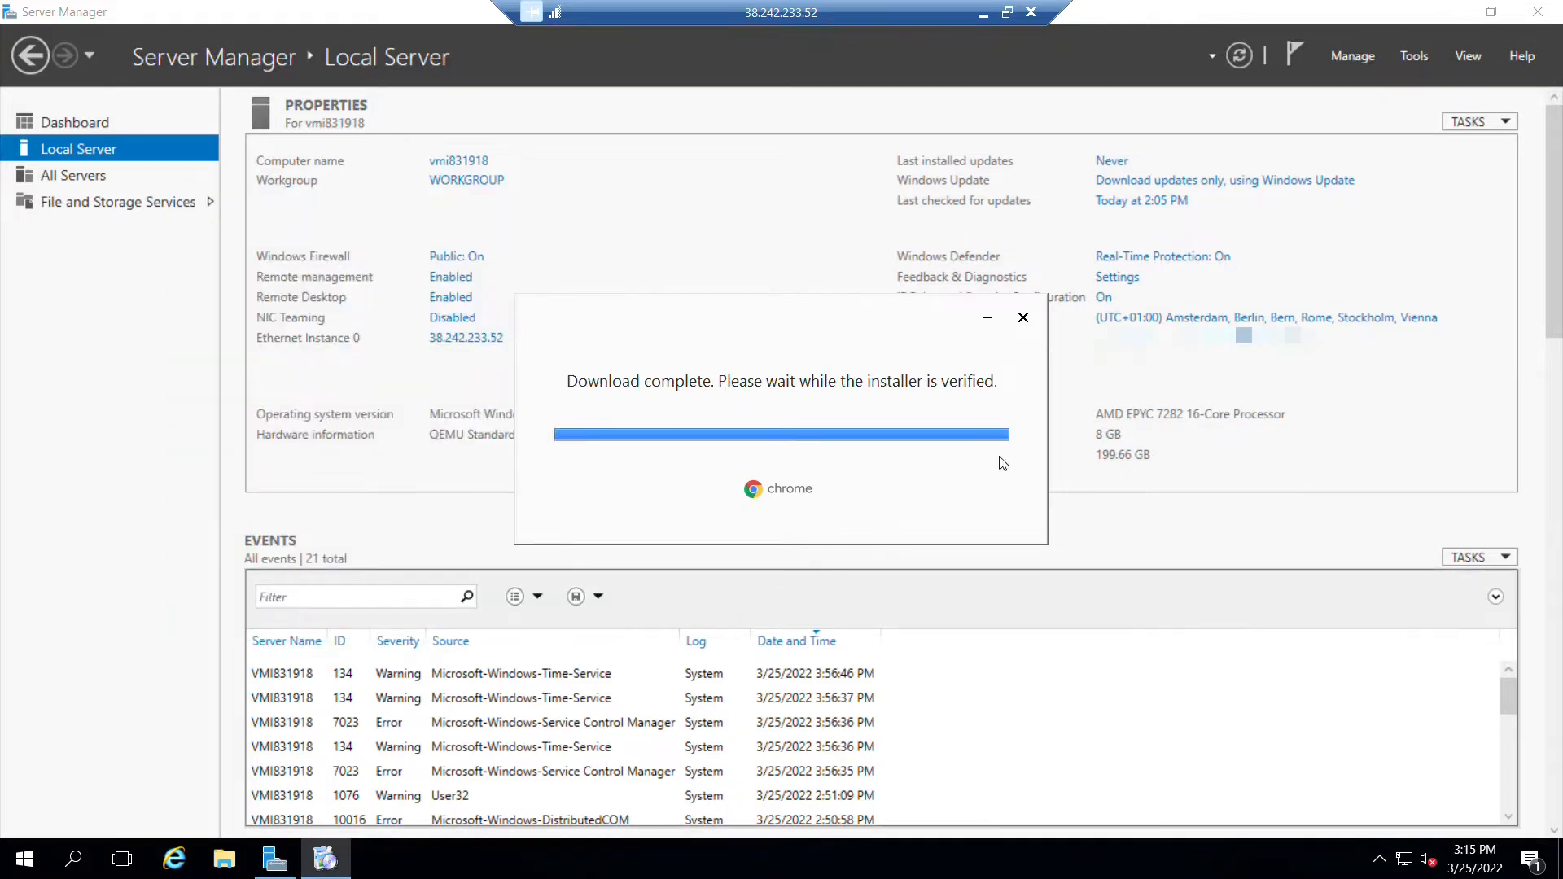
left_click(1534, 13)
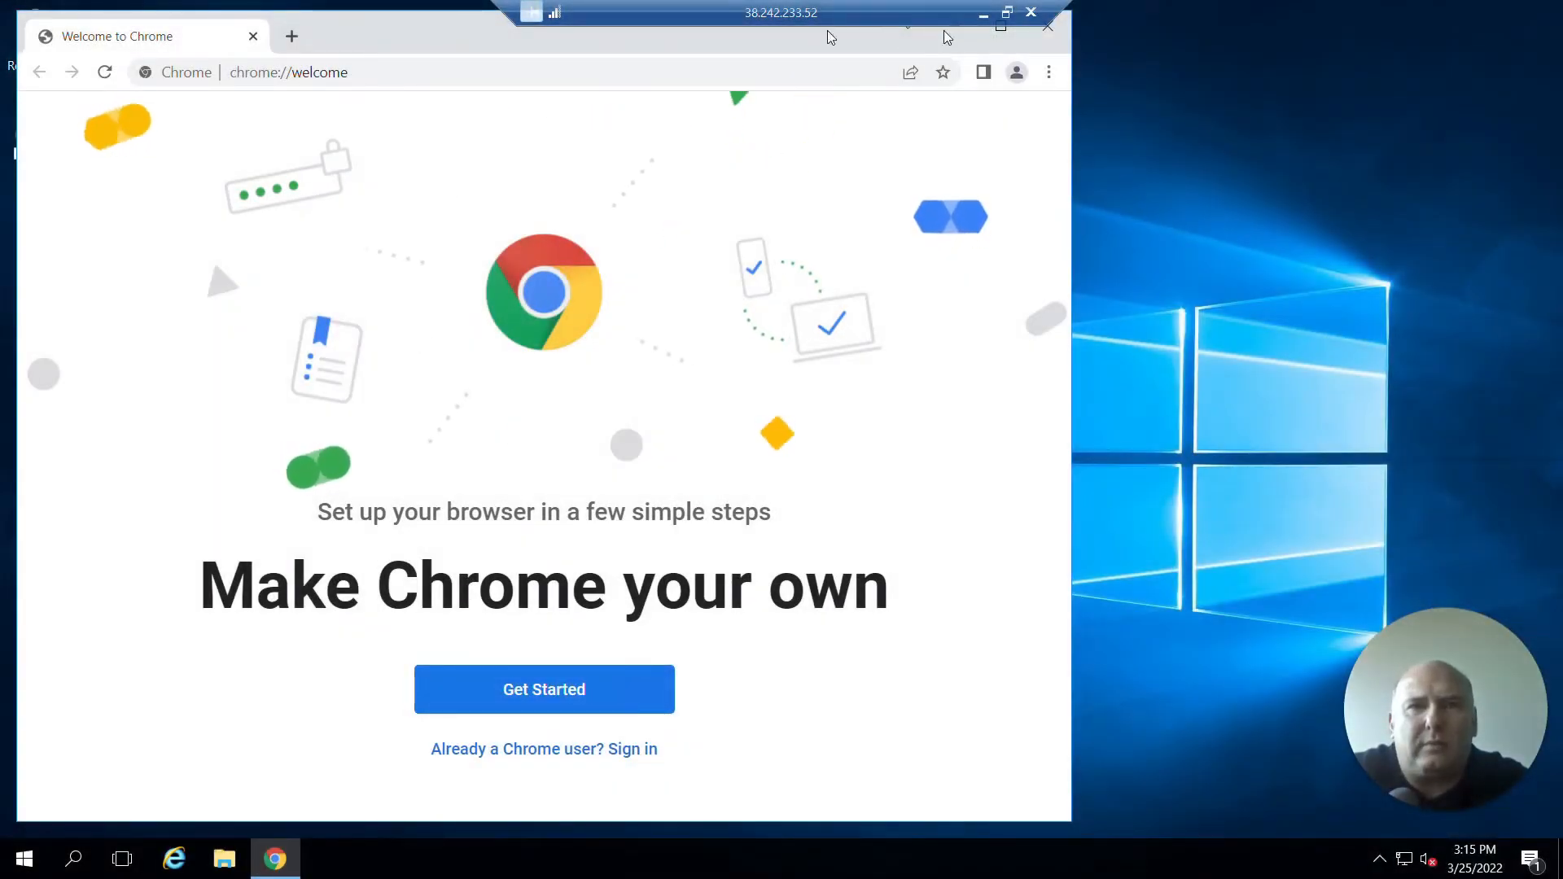
In the newly installed Chrome, go to robomotion.io.
left_click_drag(366, 26, 558, 202)
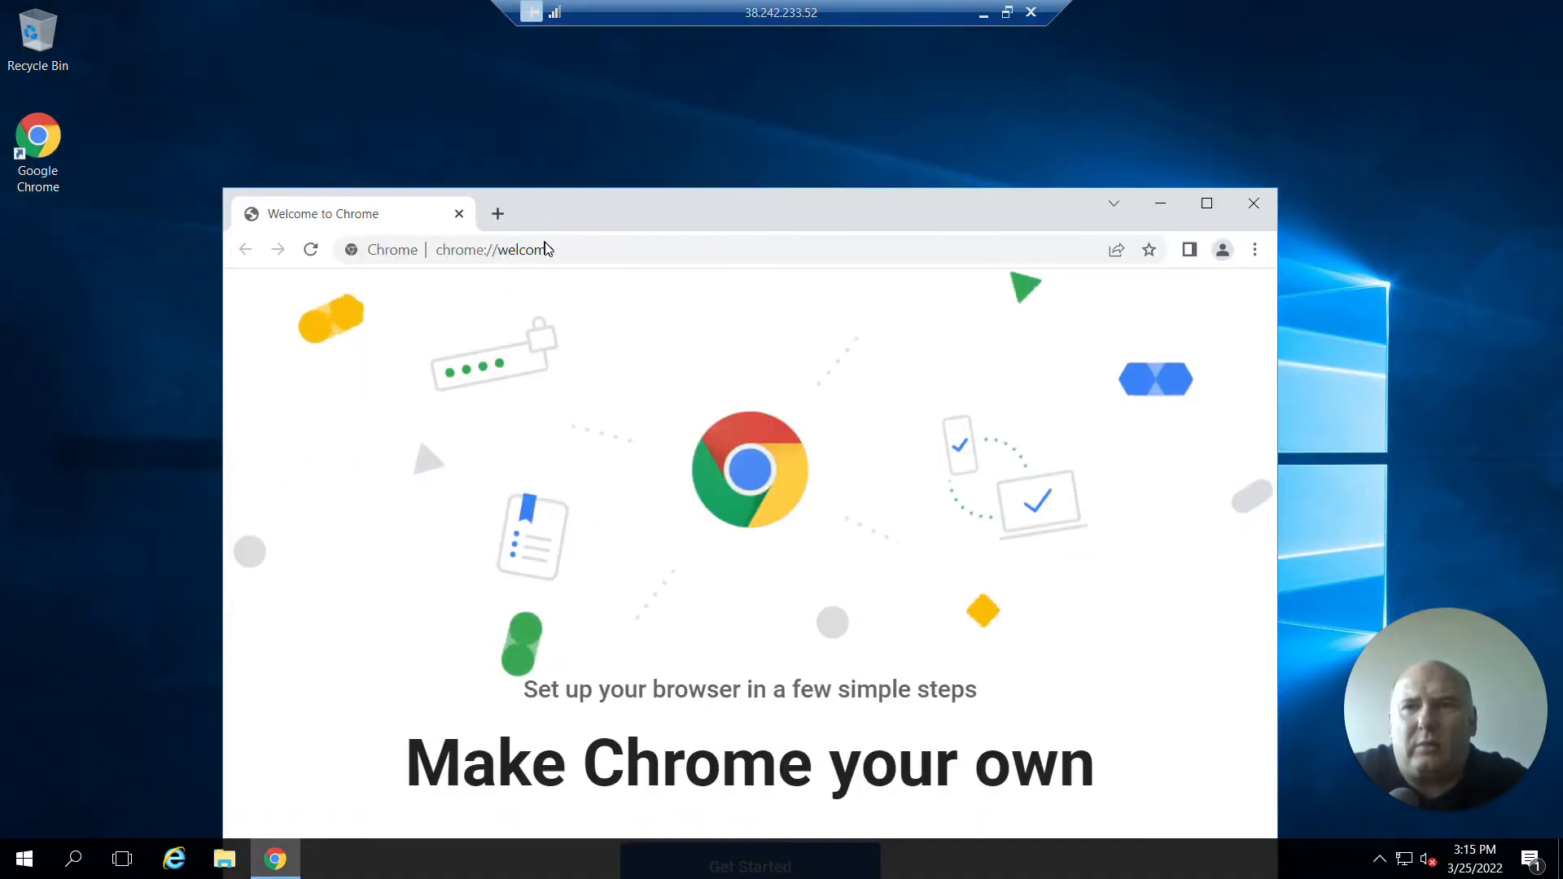
left_click(546, 249)
type("ROBOMO")
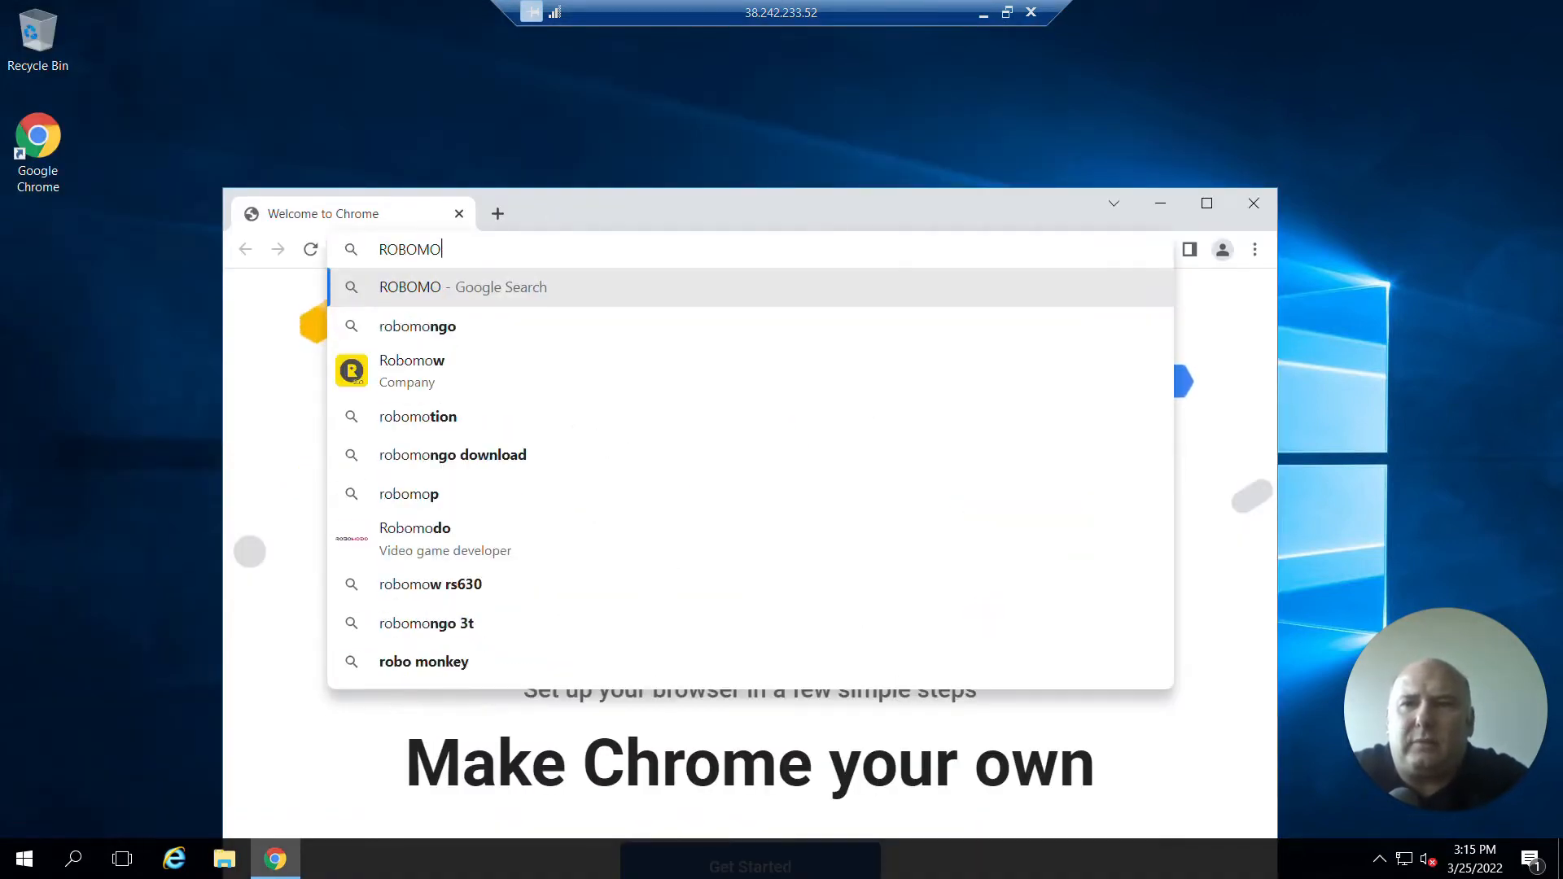
type("t'o")
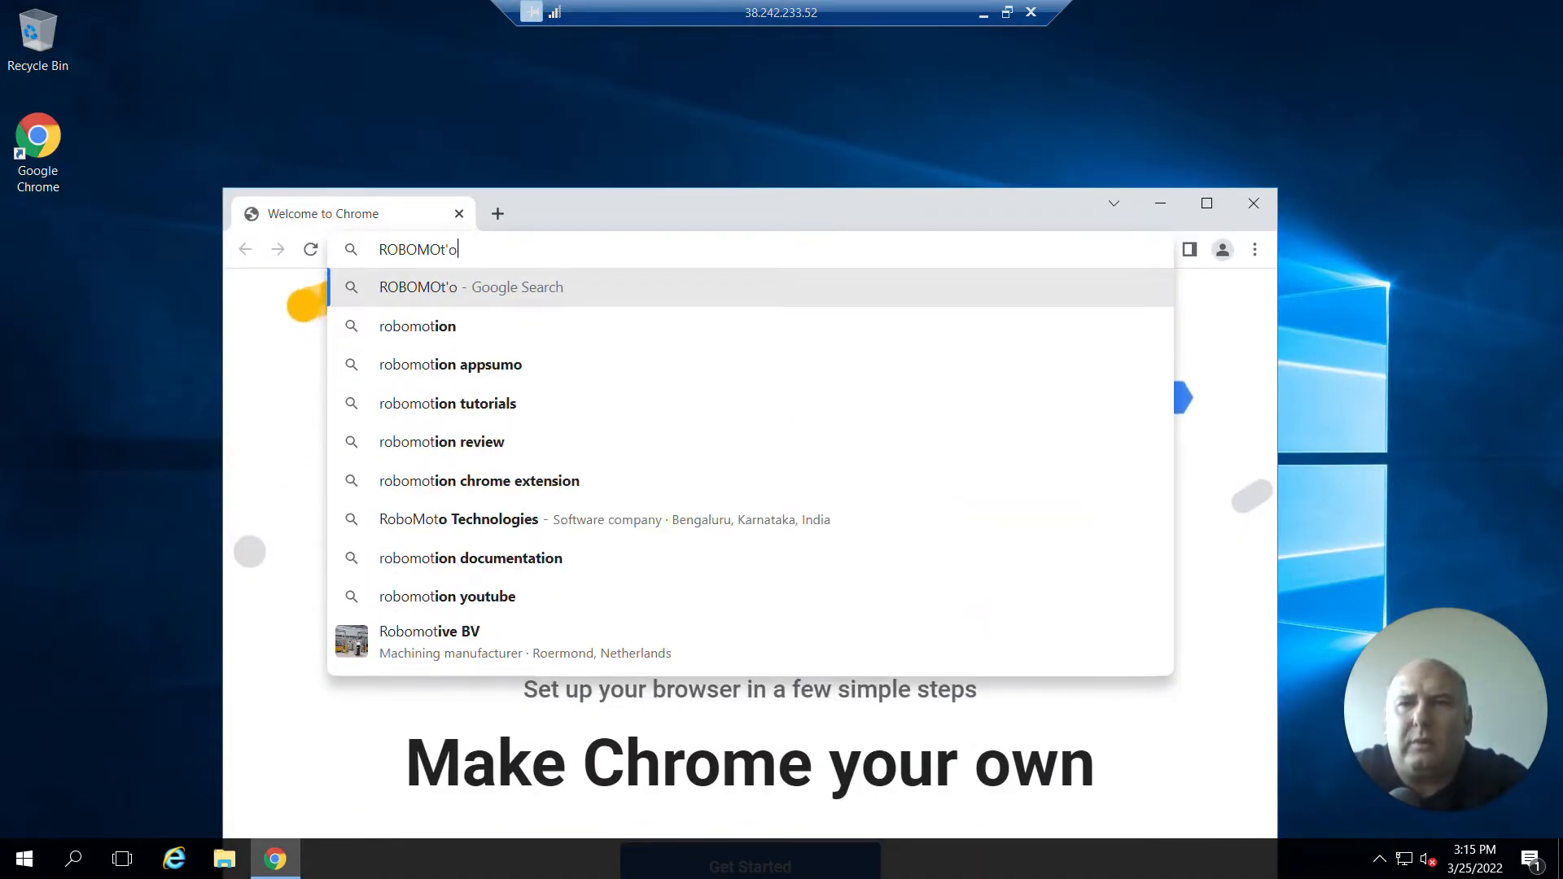
type("n")
key("BackSpace")
key("BackSpace")
key("BackSpace")
type("ion")
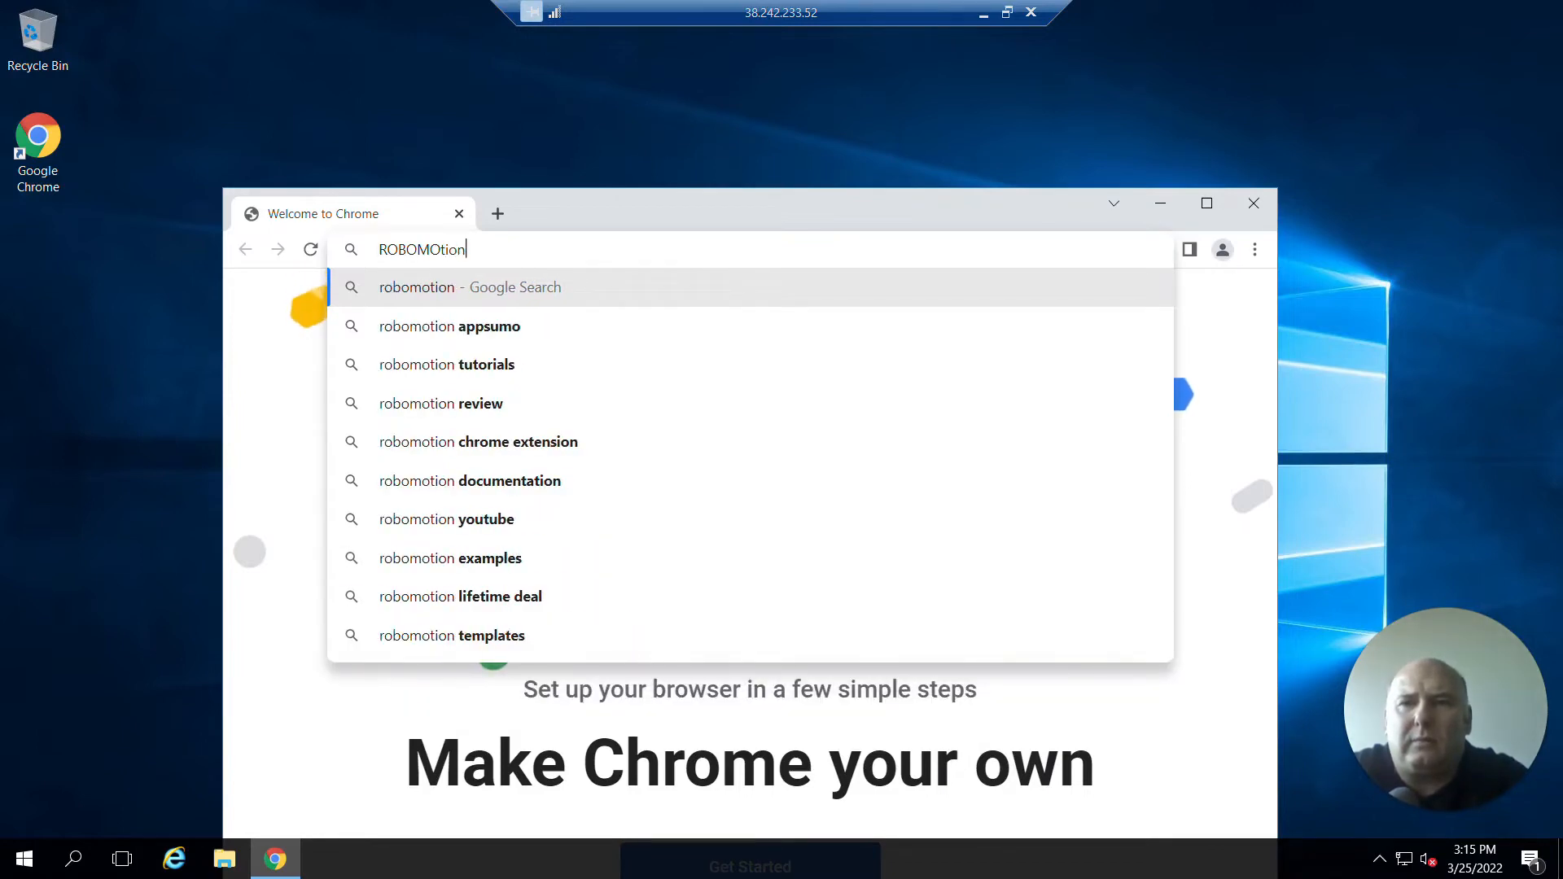
type(".io")
key("Return")
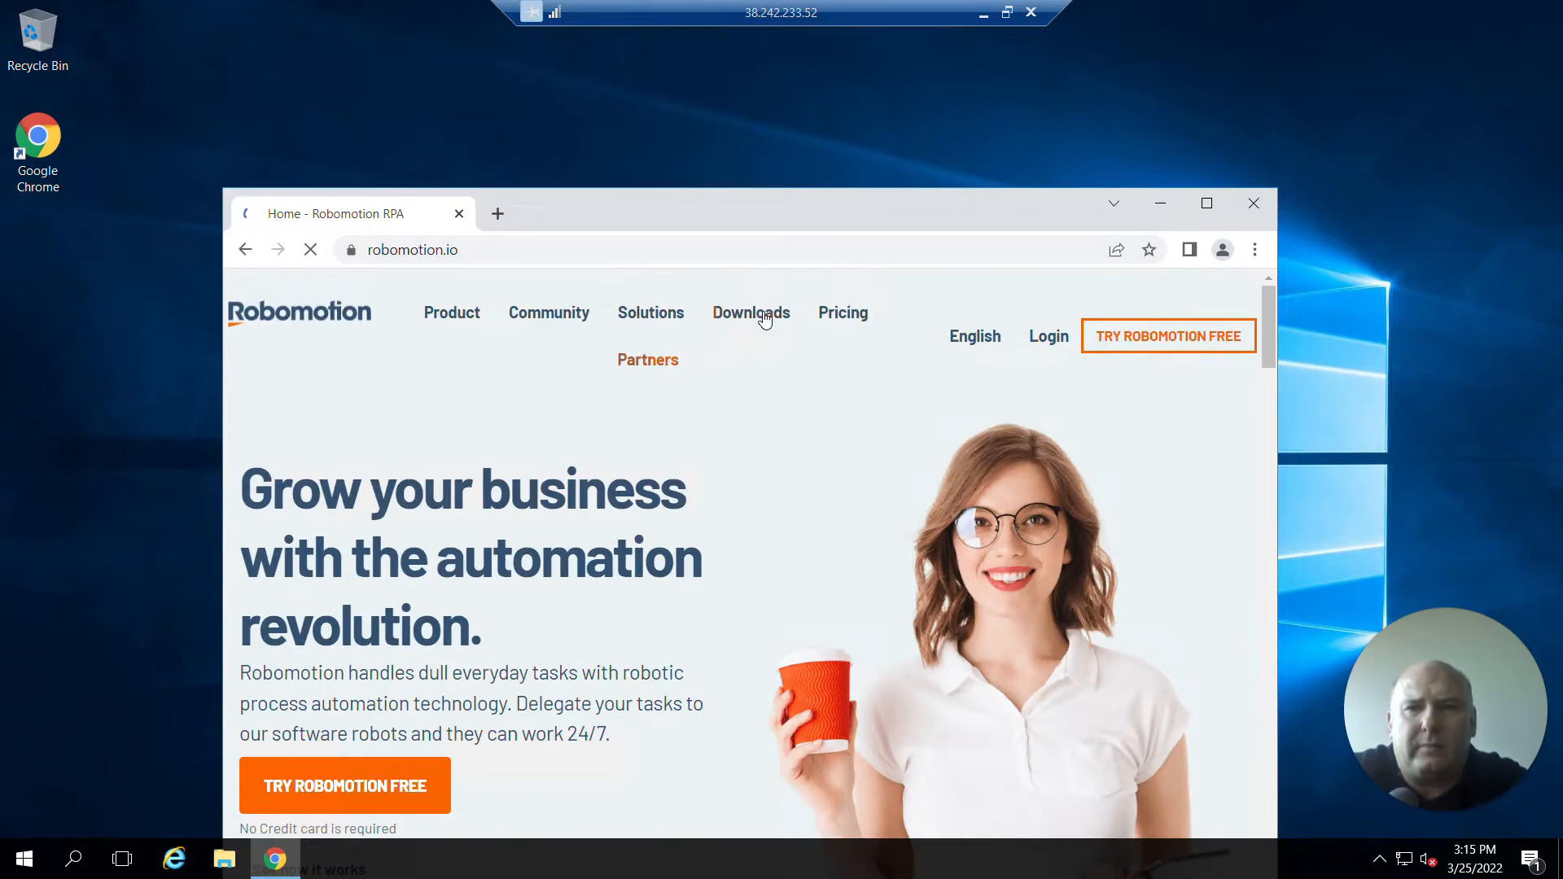
Download the Robomotion installer for Windows from the site's Downloads page.
left_click(766, 320)
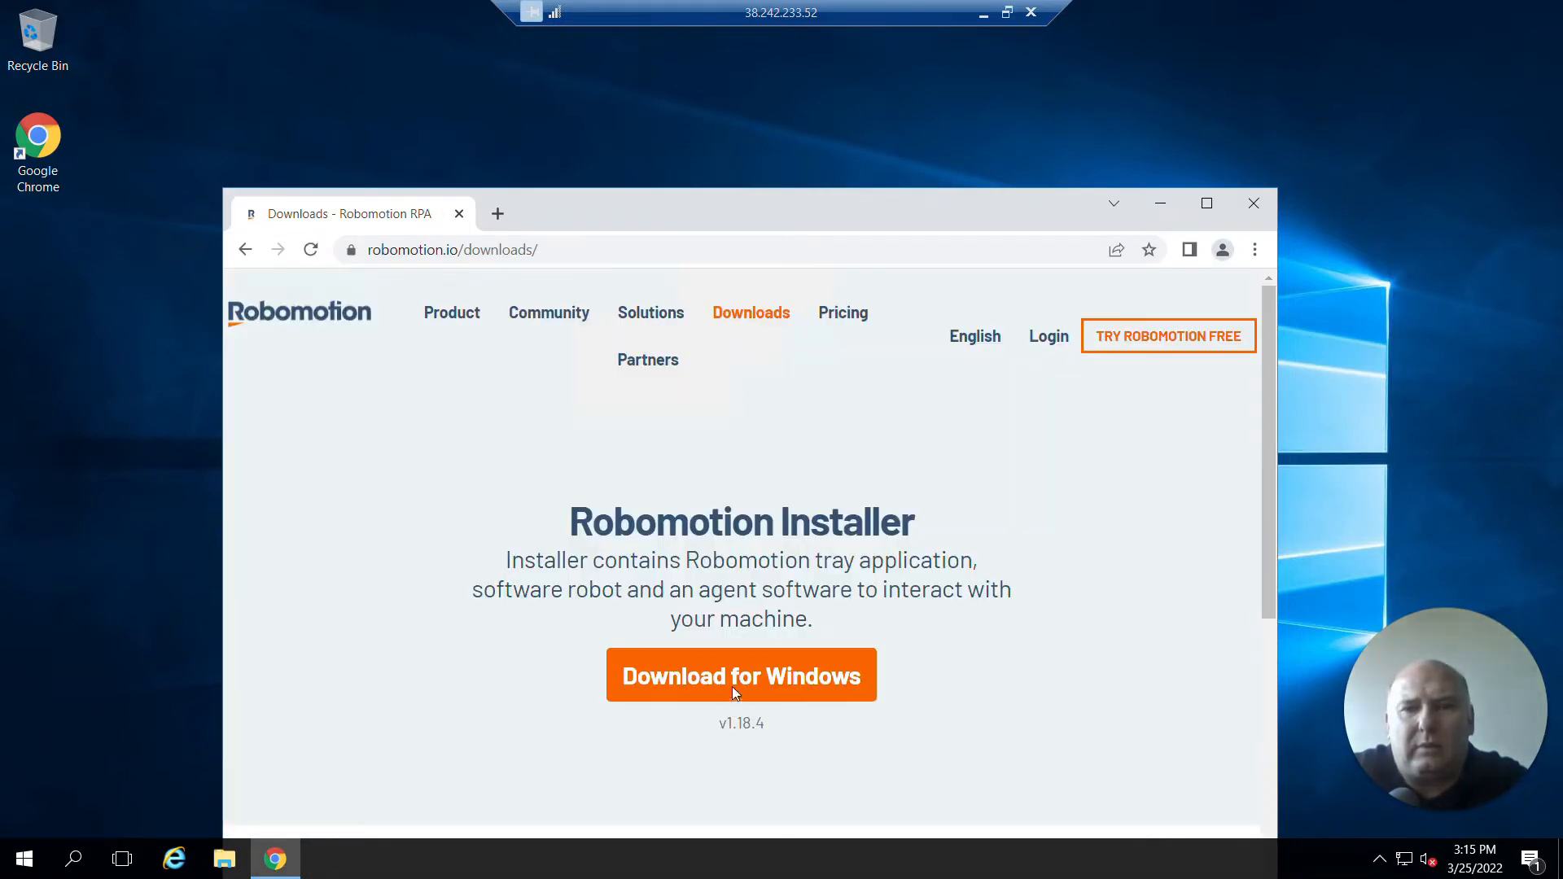
left_click(733, 688)
left_click_drag(827, 195, 821, 73)
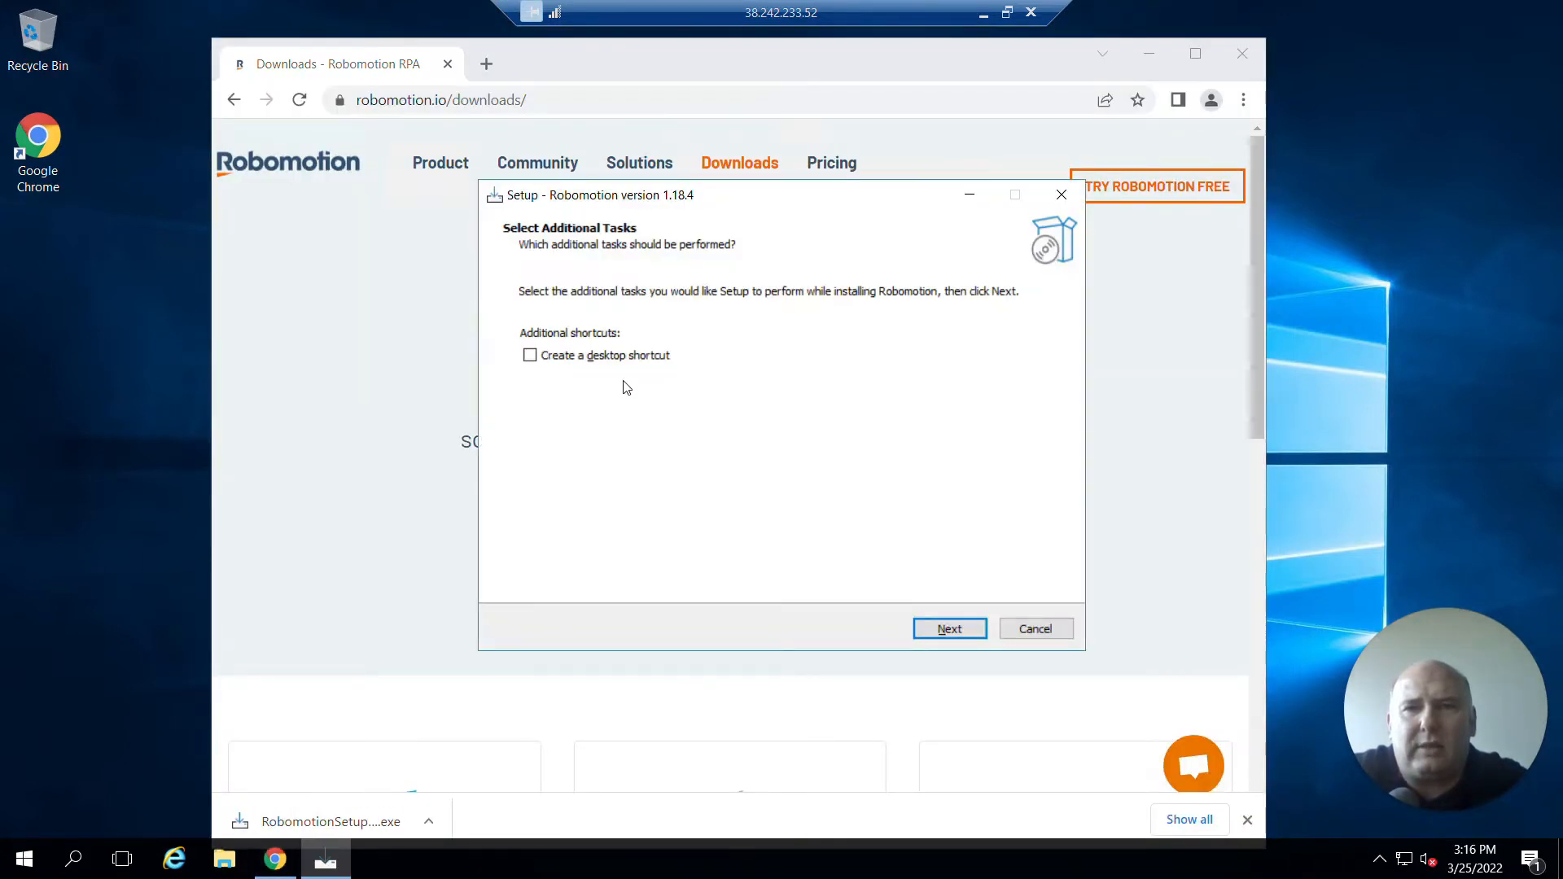
Install Robomotion with a desktop shortcut and finish setup with Launch Robomotion enabled.
left_click(606, 358)
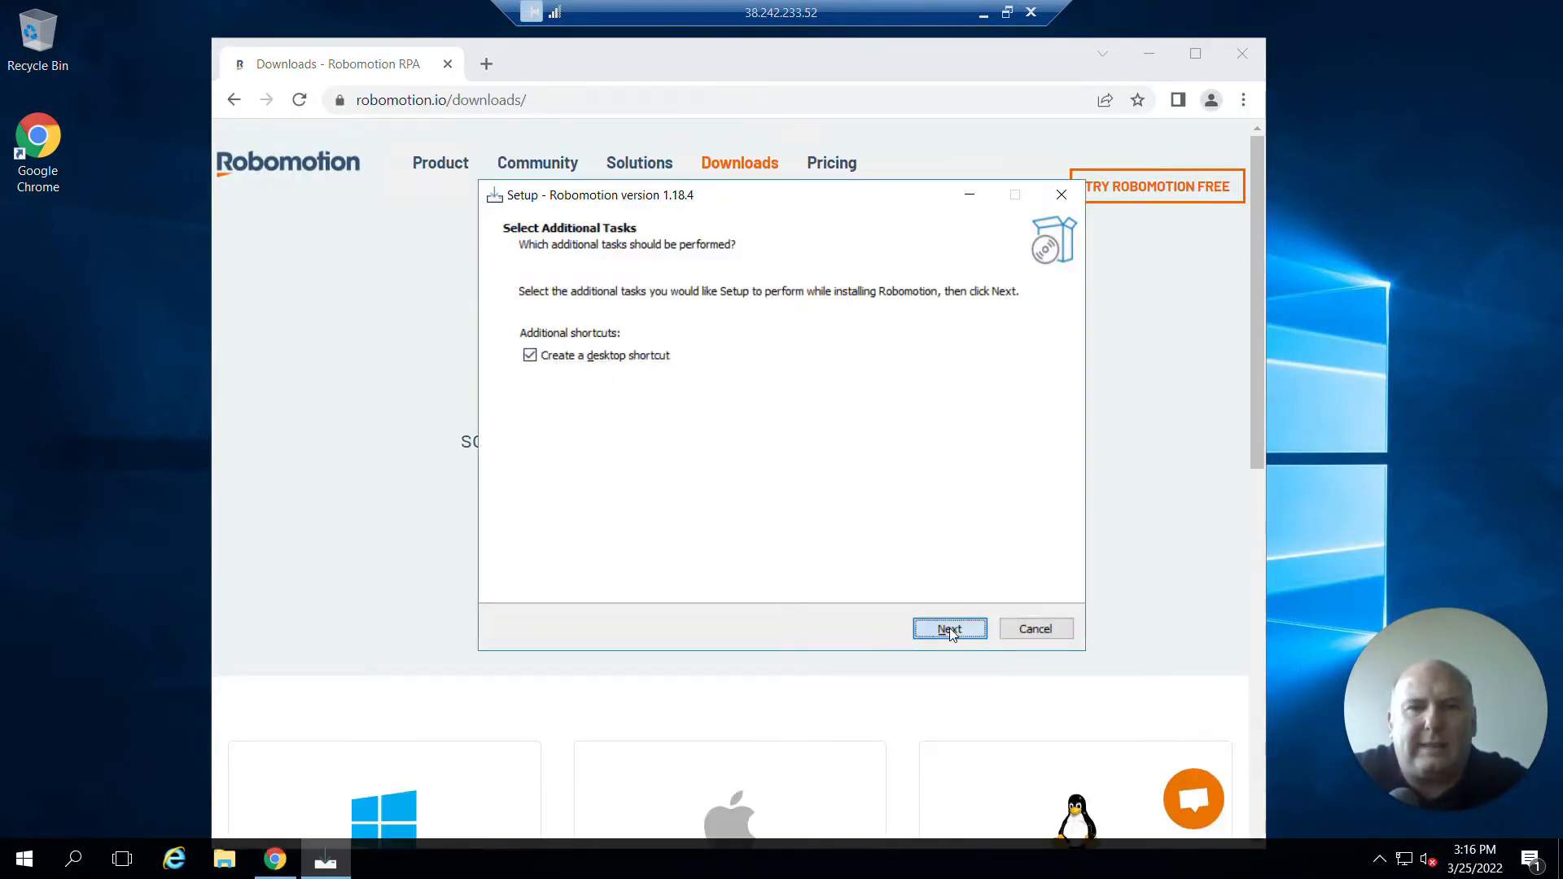
left_click(950, 627)
left_click(949, 628)
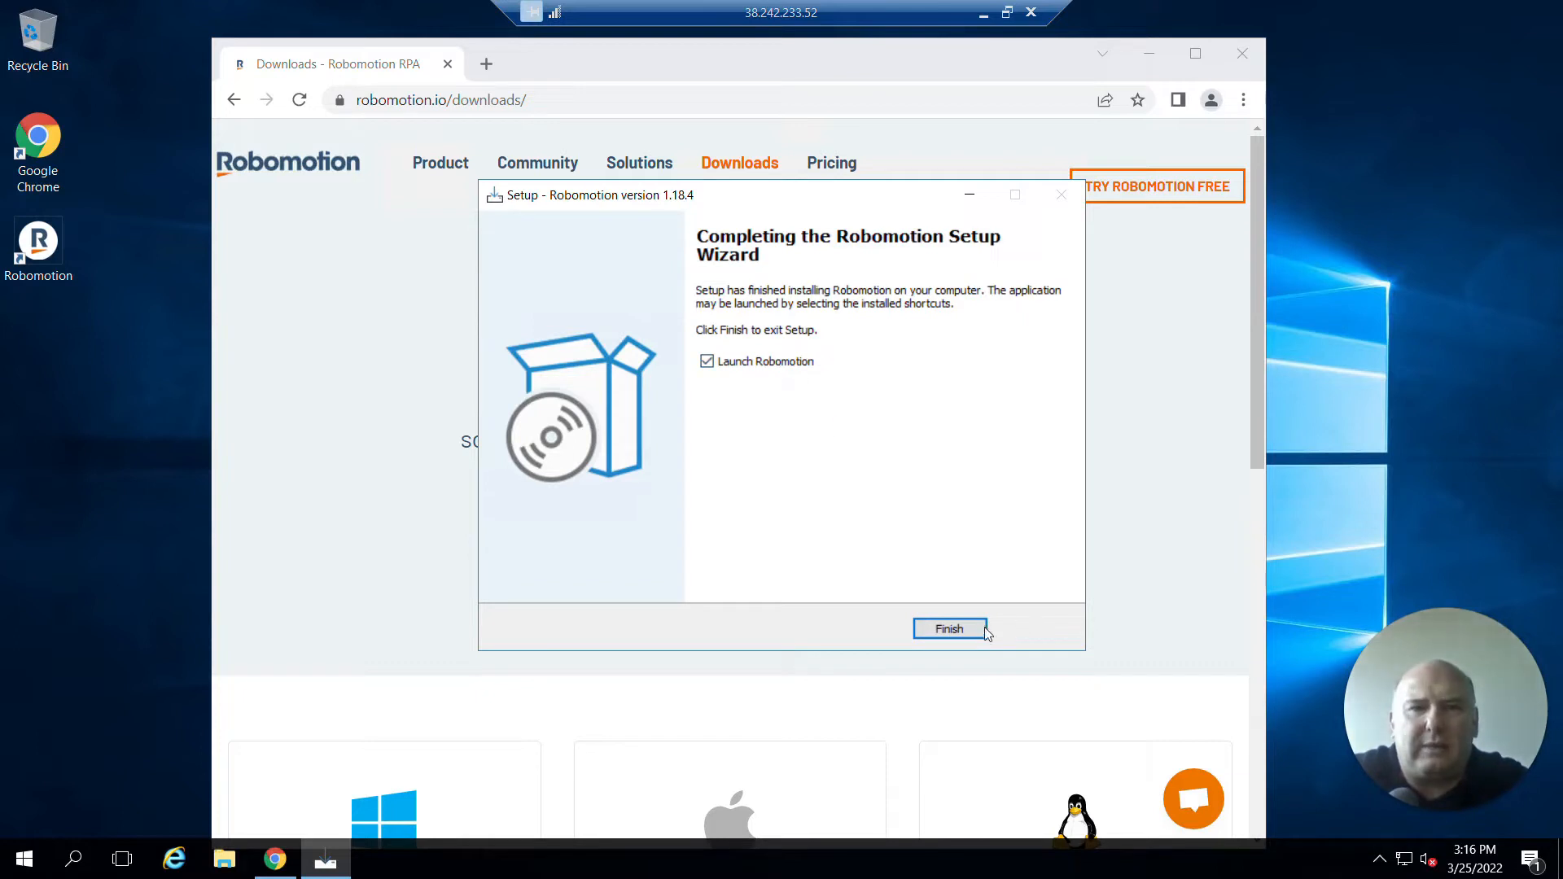
left_click(950, 629)
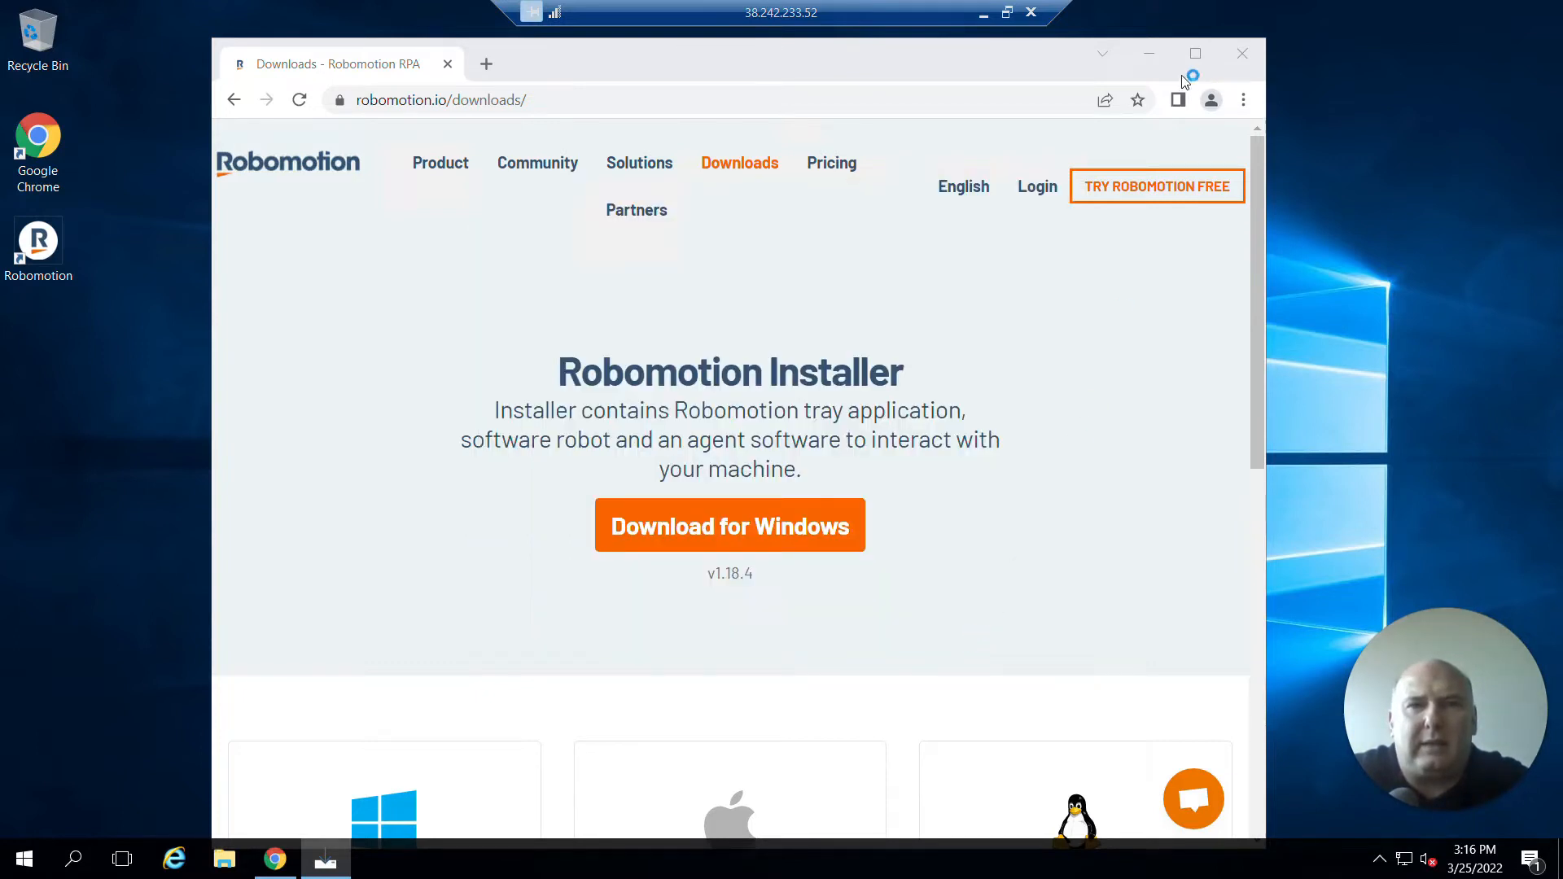
Sign in to Robomotion with workspace demo.robomotion.io, the account e-mail and the pasted password.
left_click(1149, 54)
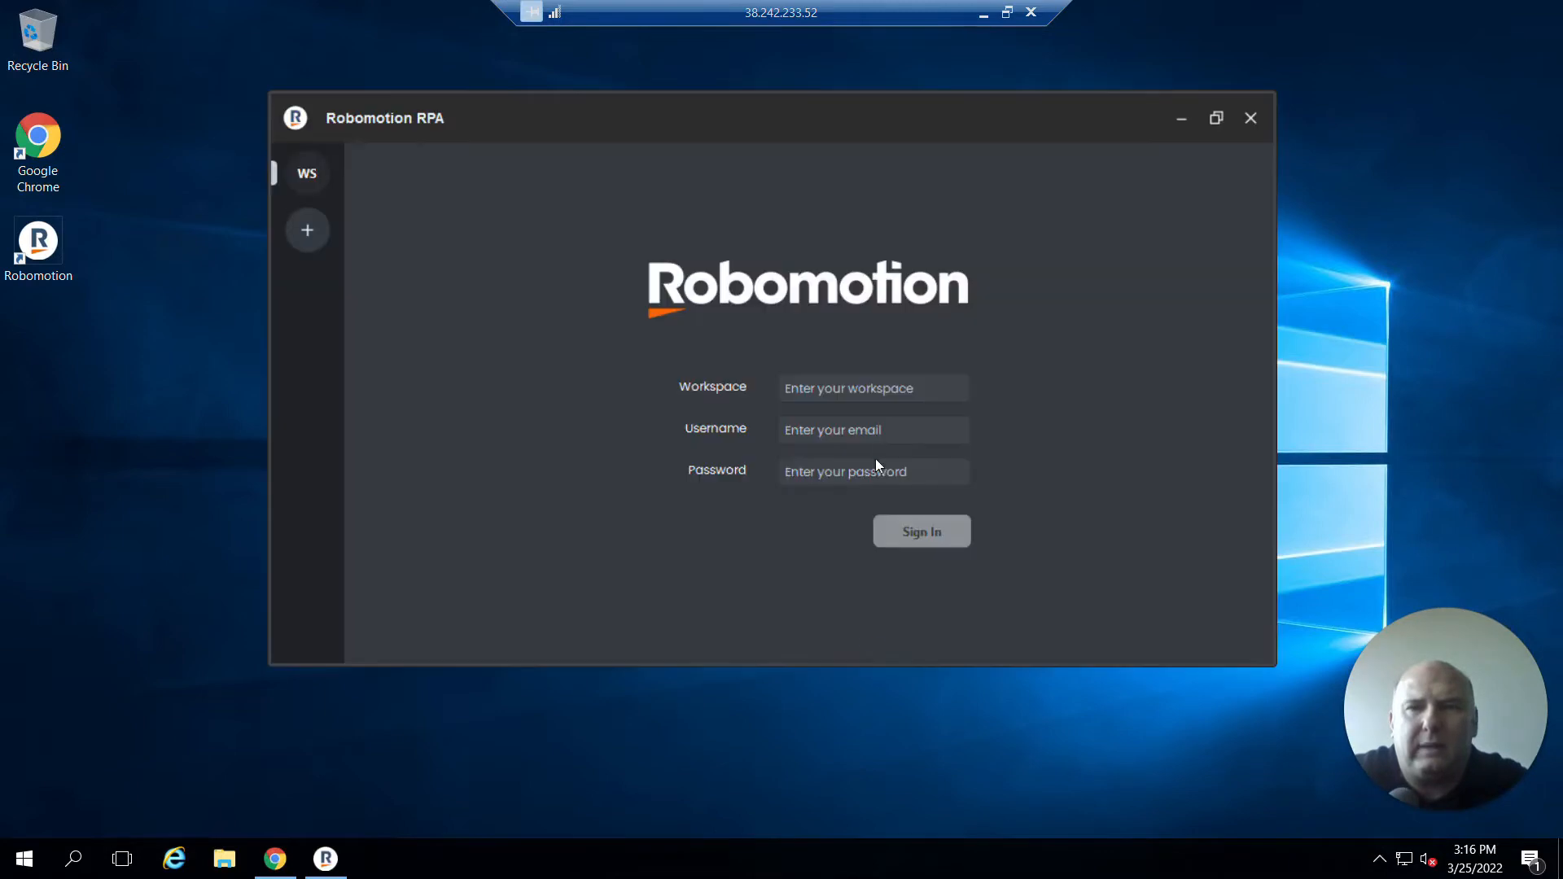
type("demo.robomotion.io")
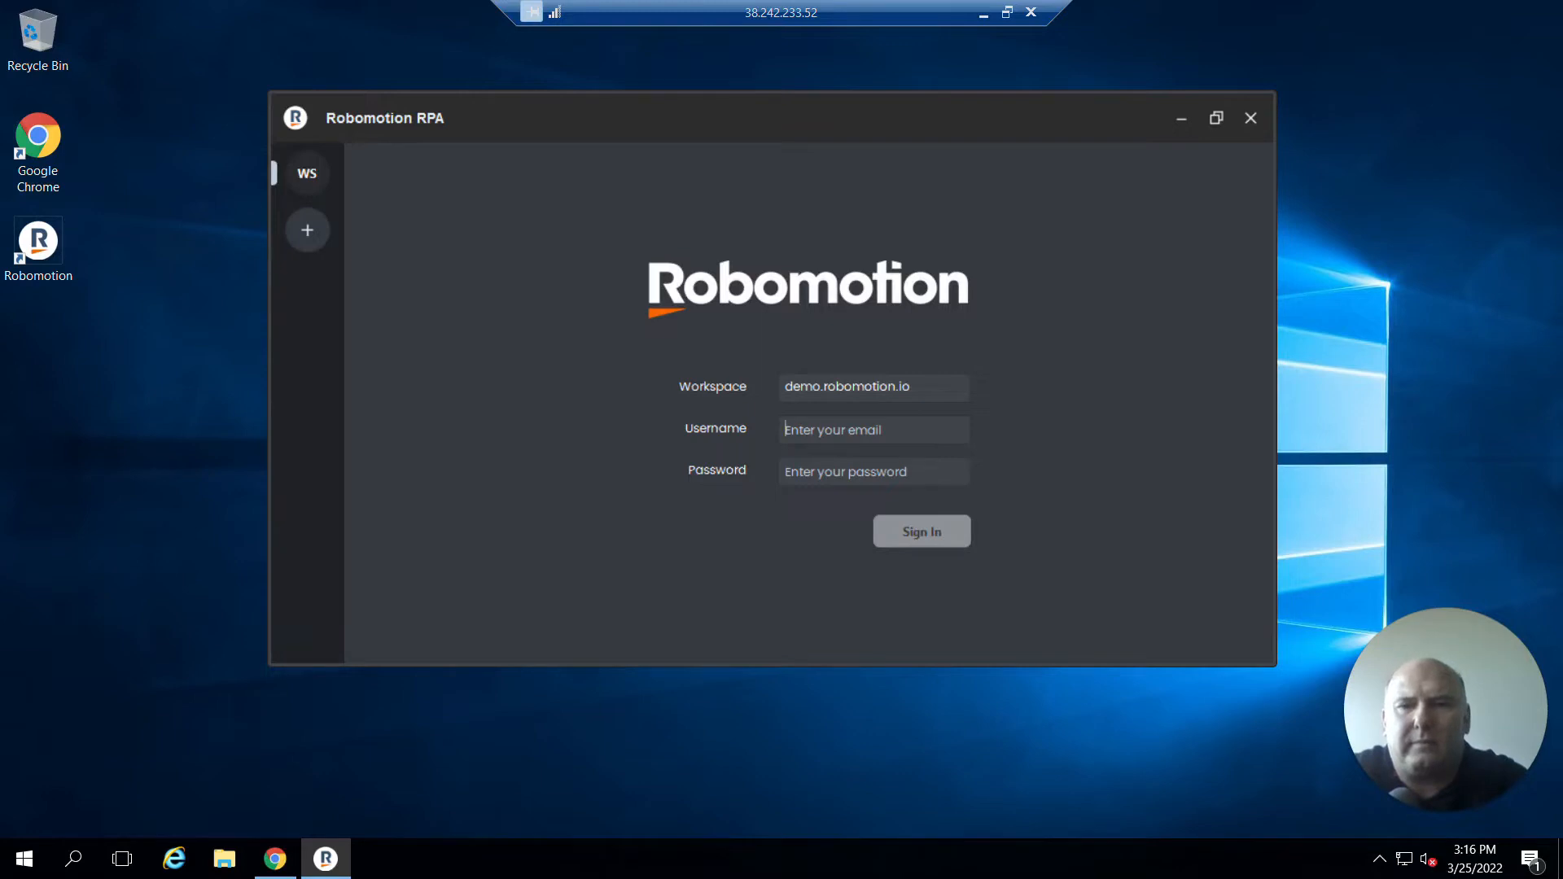
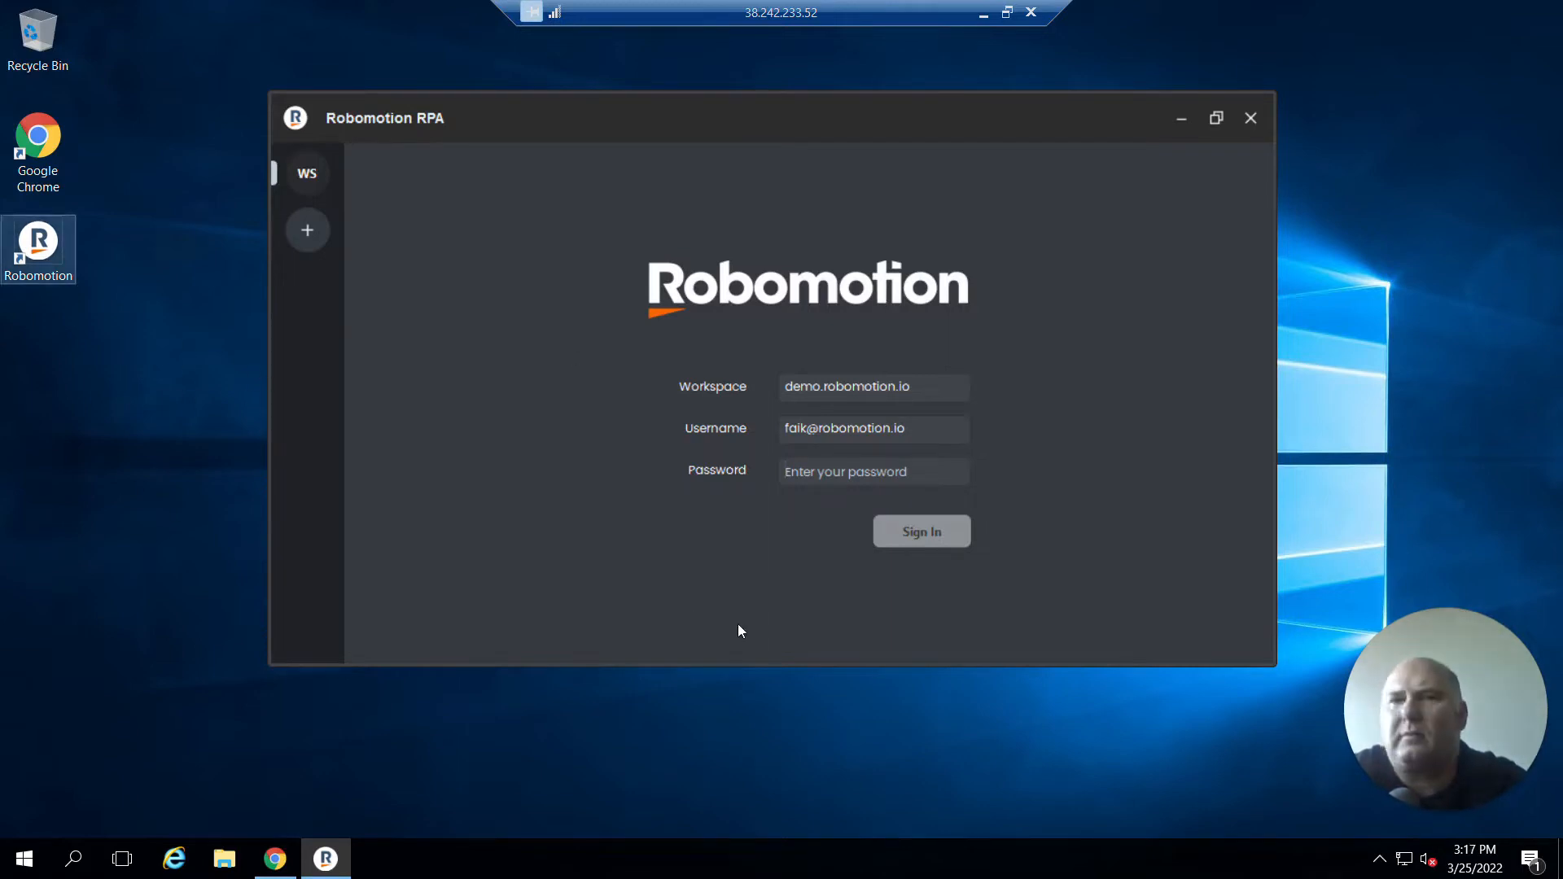
key("ctrl+v")
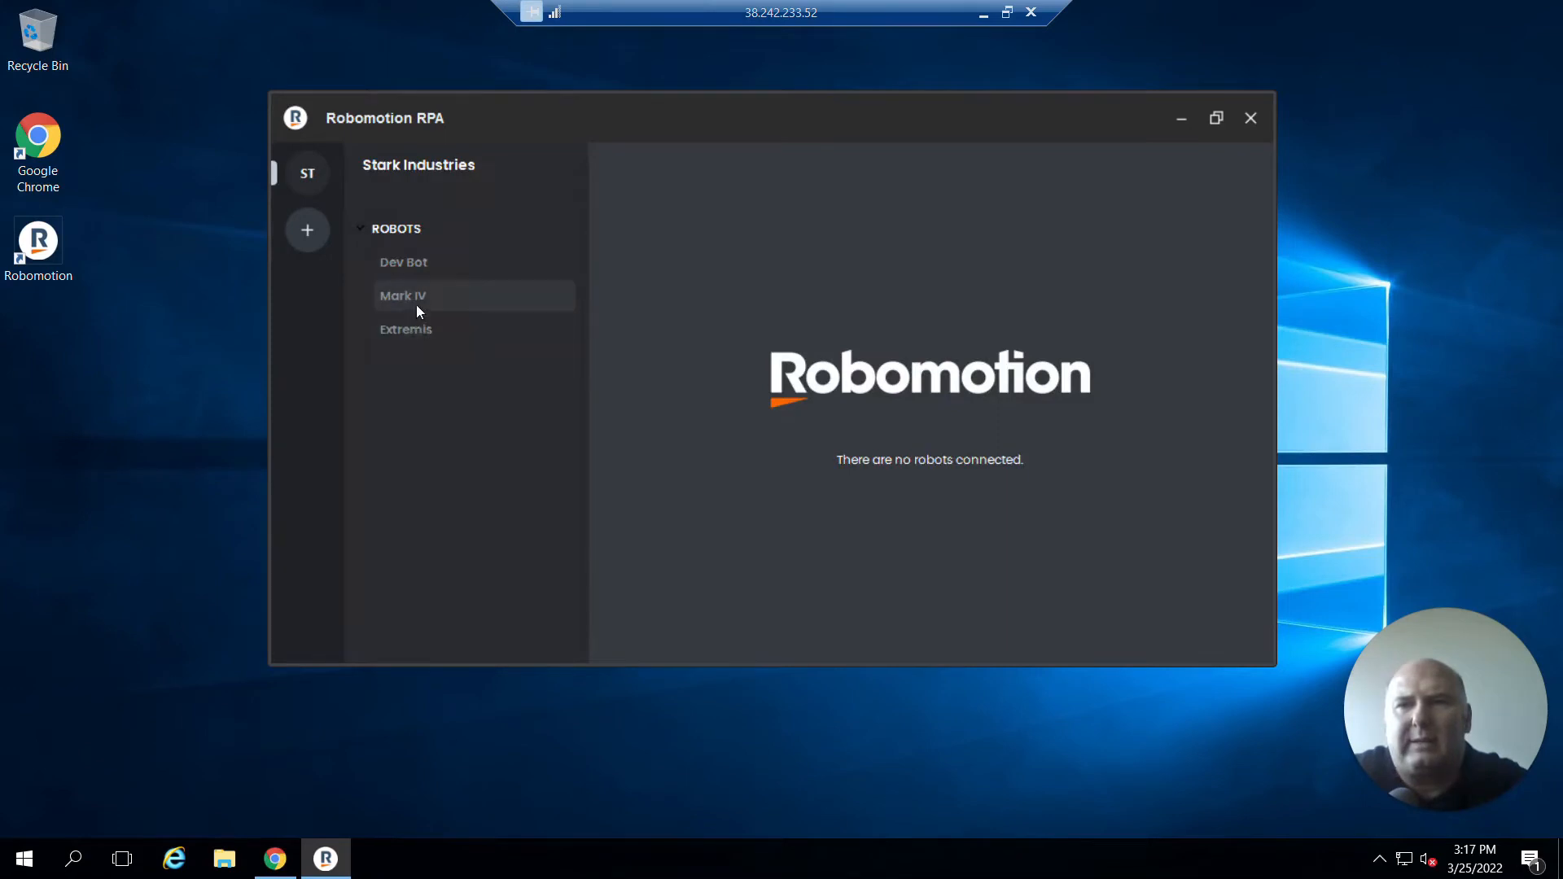
Connect the Mark IV robot in the Robomotion app.
right_click(415, 298)
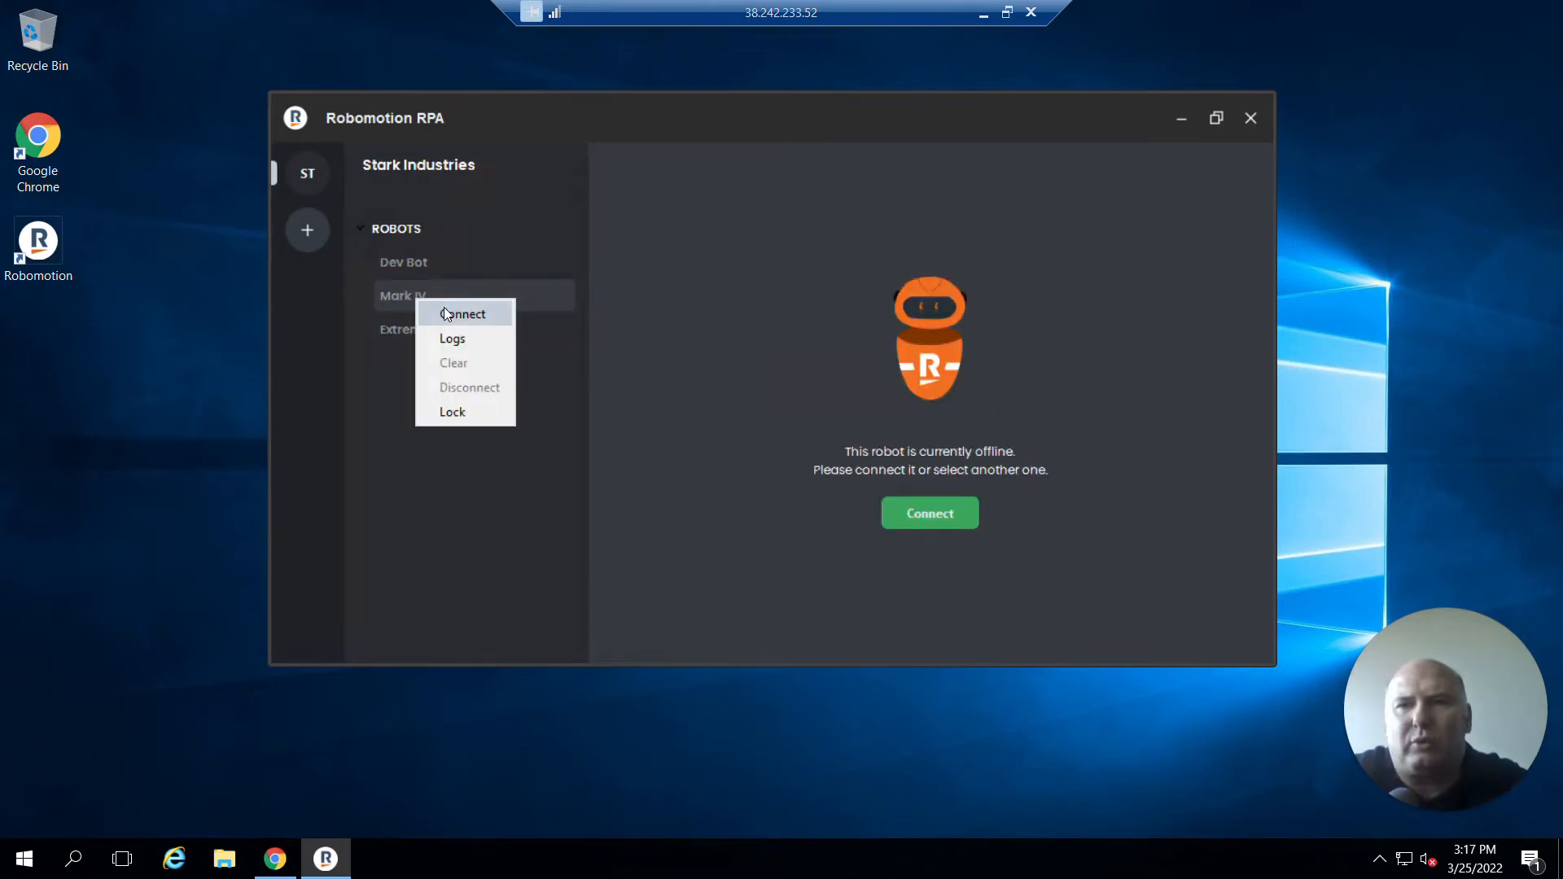
left_click(913, 513)
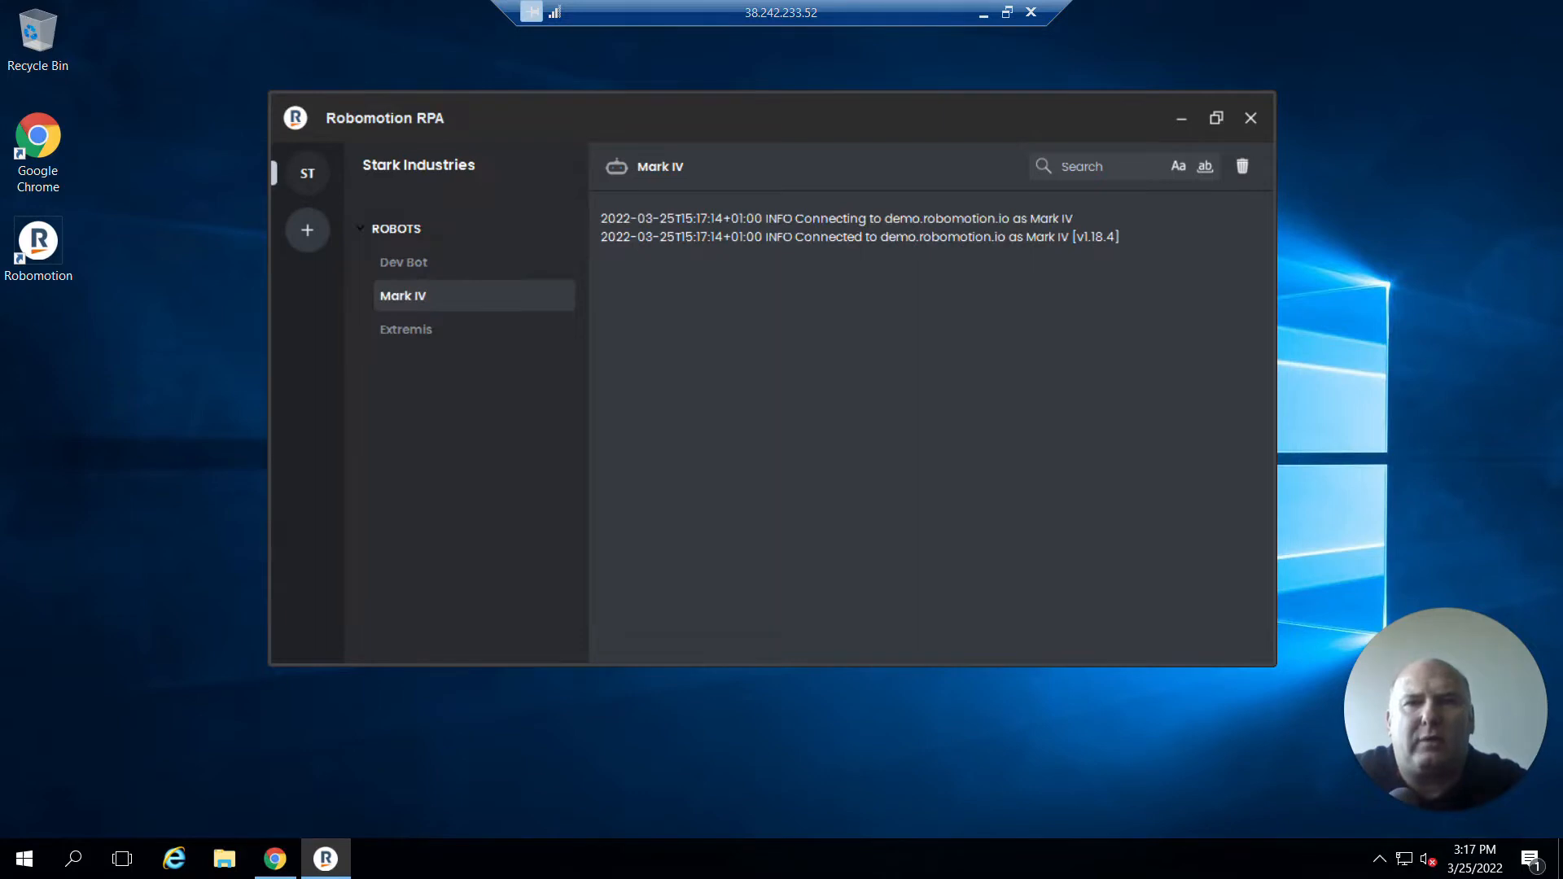
Switch to the local Flow Designer and run the Get Address flow on the Mark IV robot.
left_click(1007, 12)
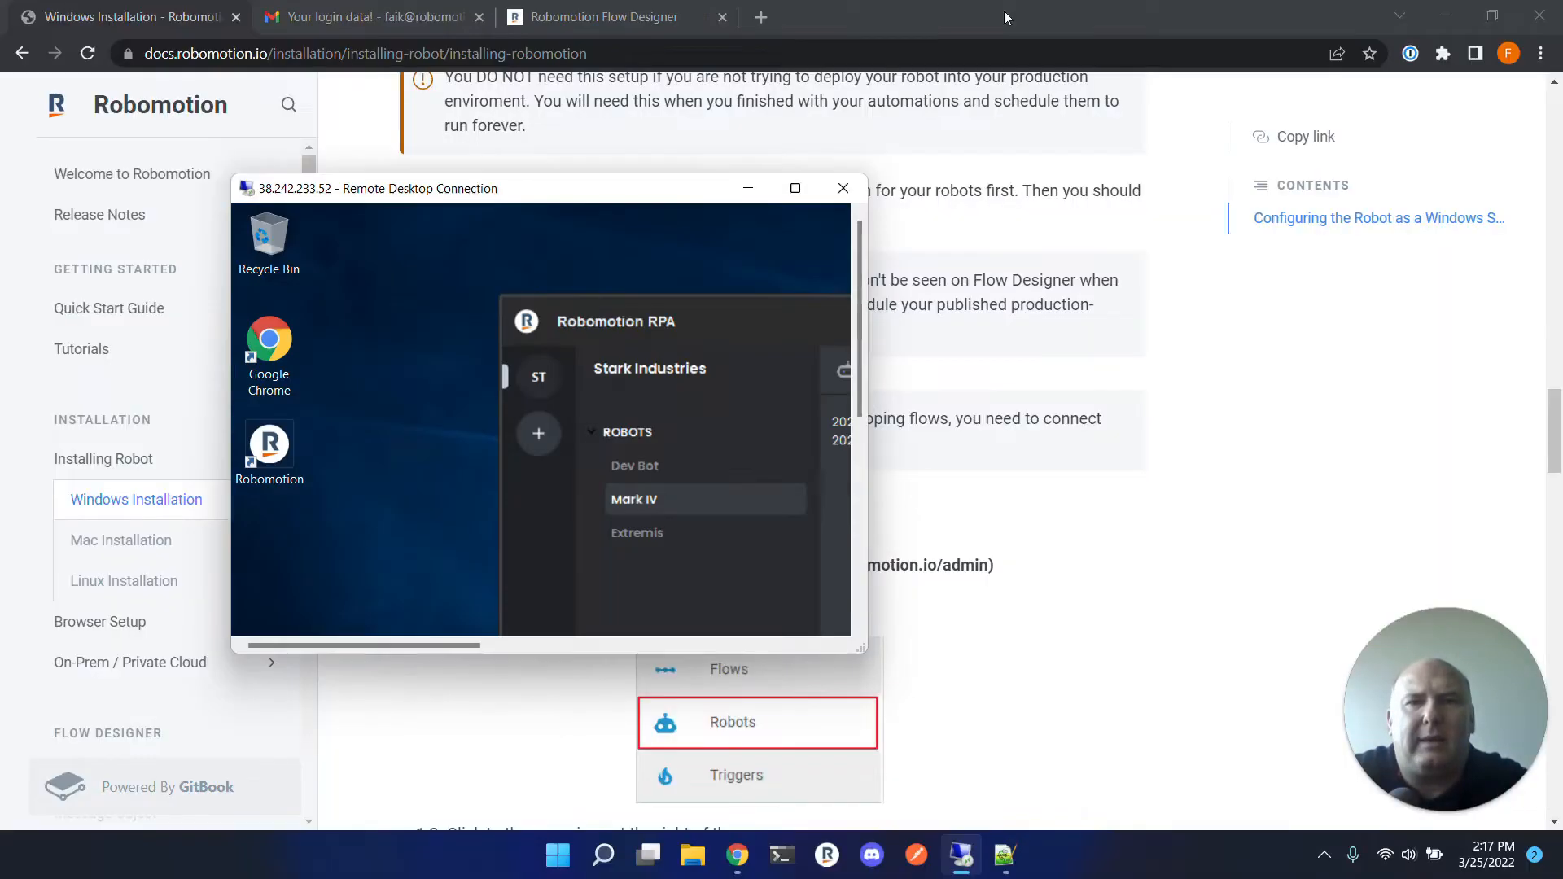
left_click_drag(753, 200, 643, 102)
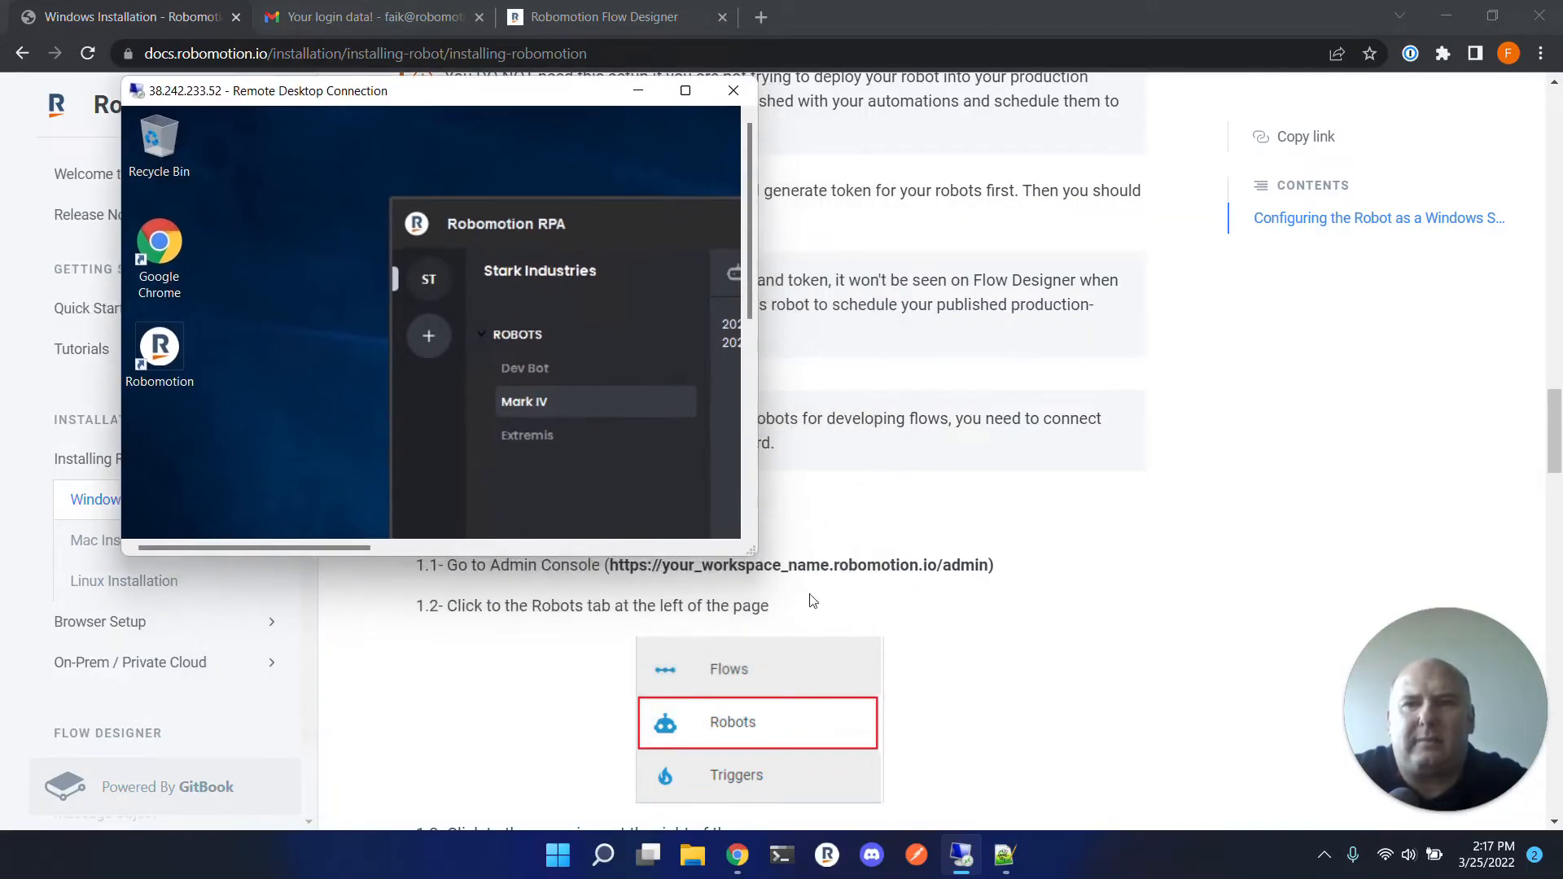
left_click_drag(753, 555, 1268, 799)
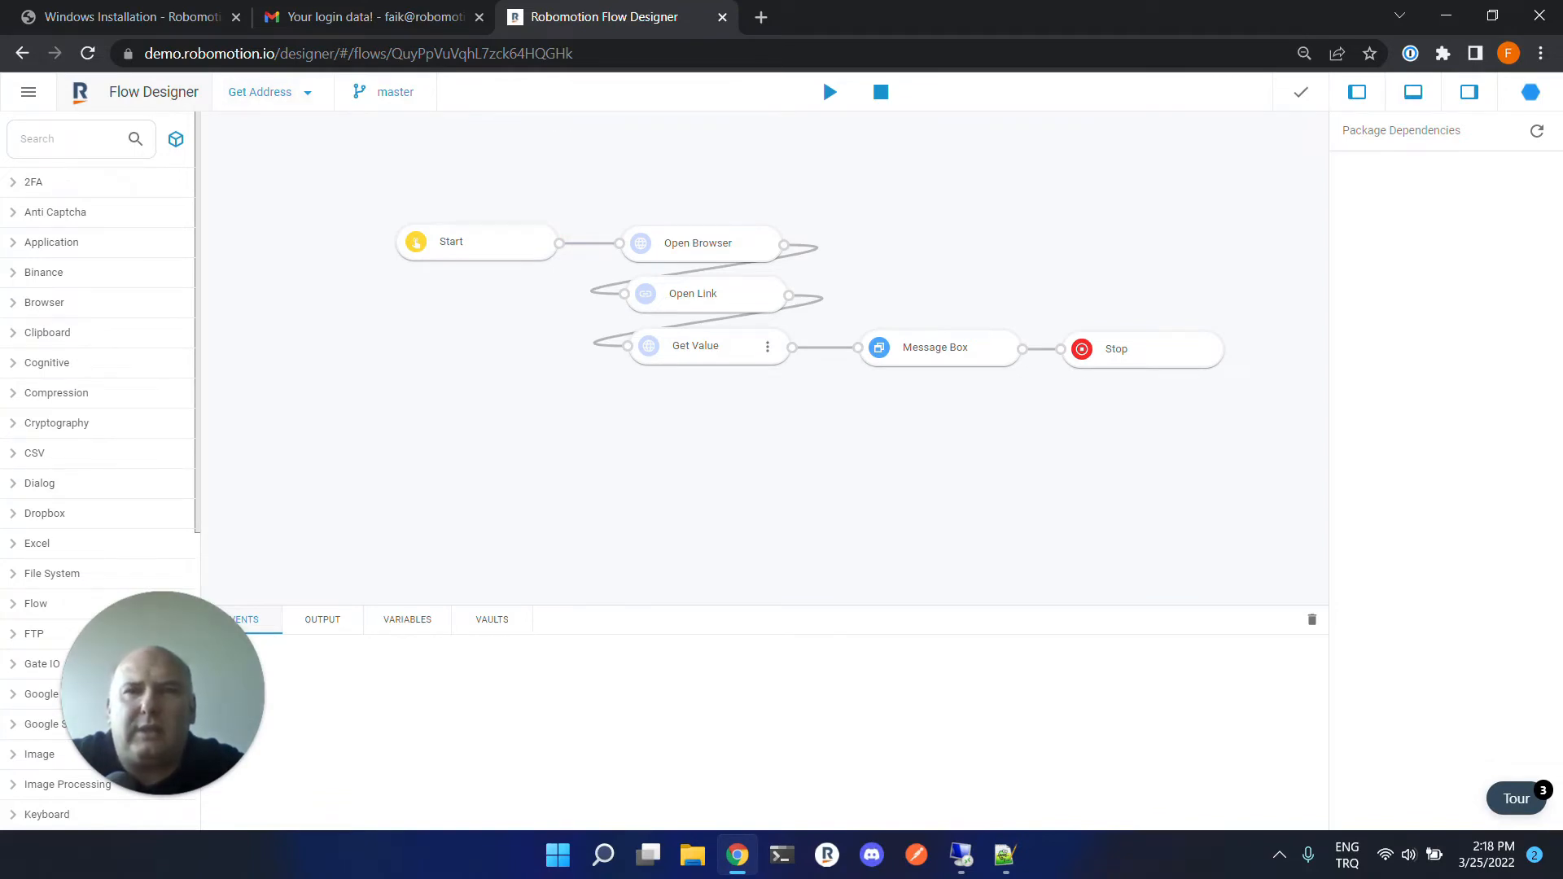
left_click(828, 93)
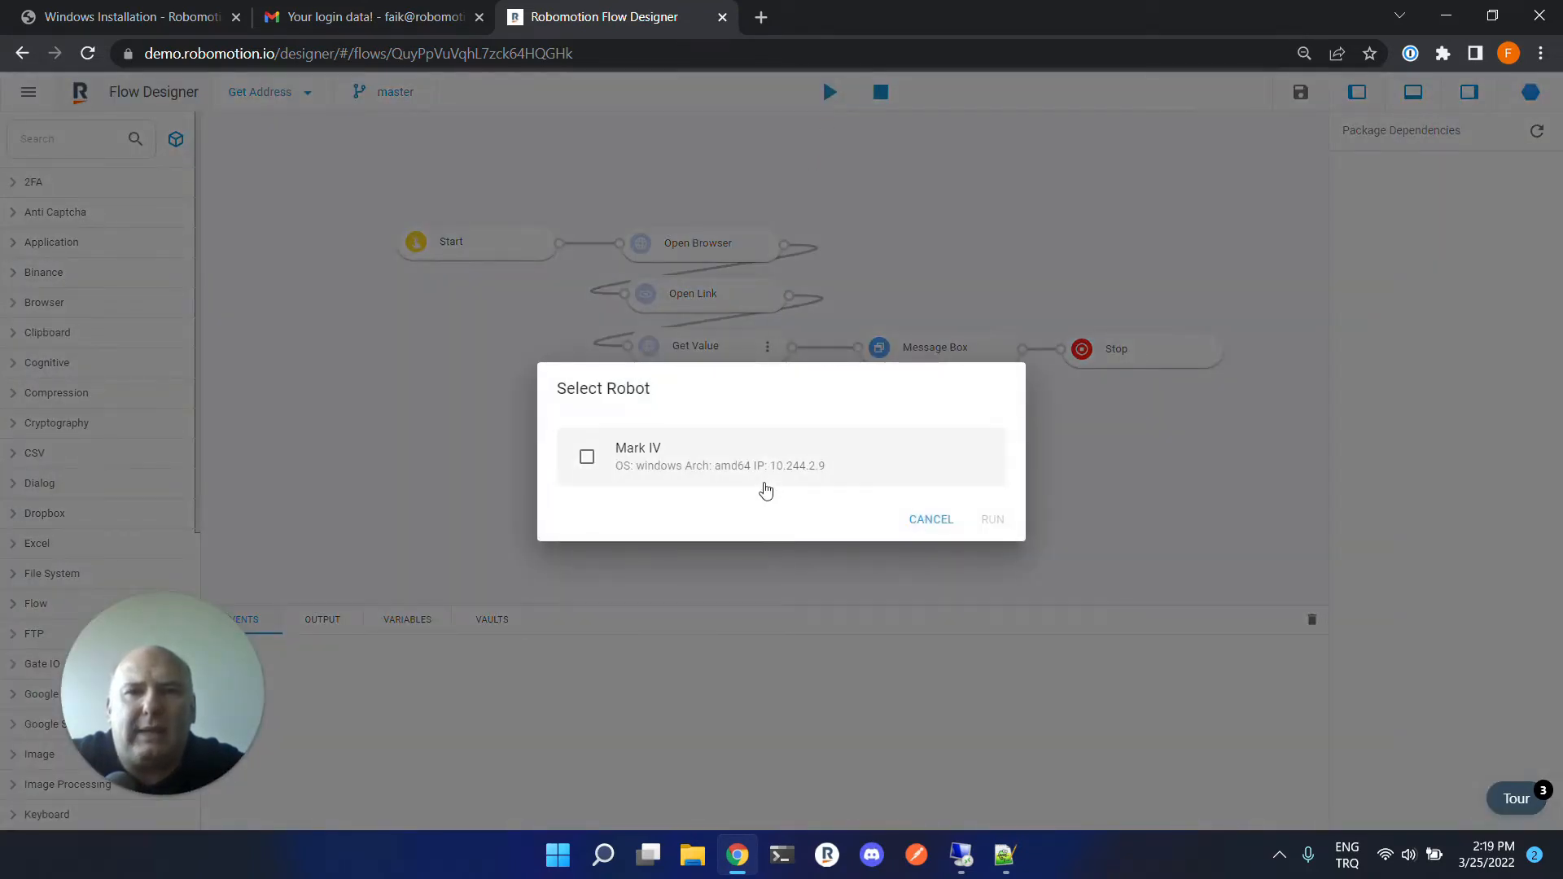
left_click(656, 469)
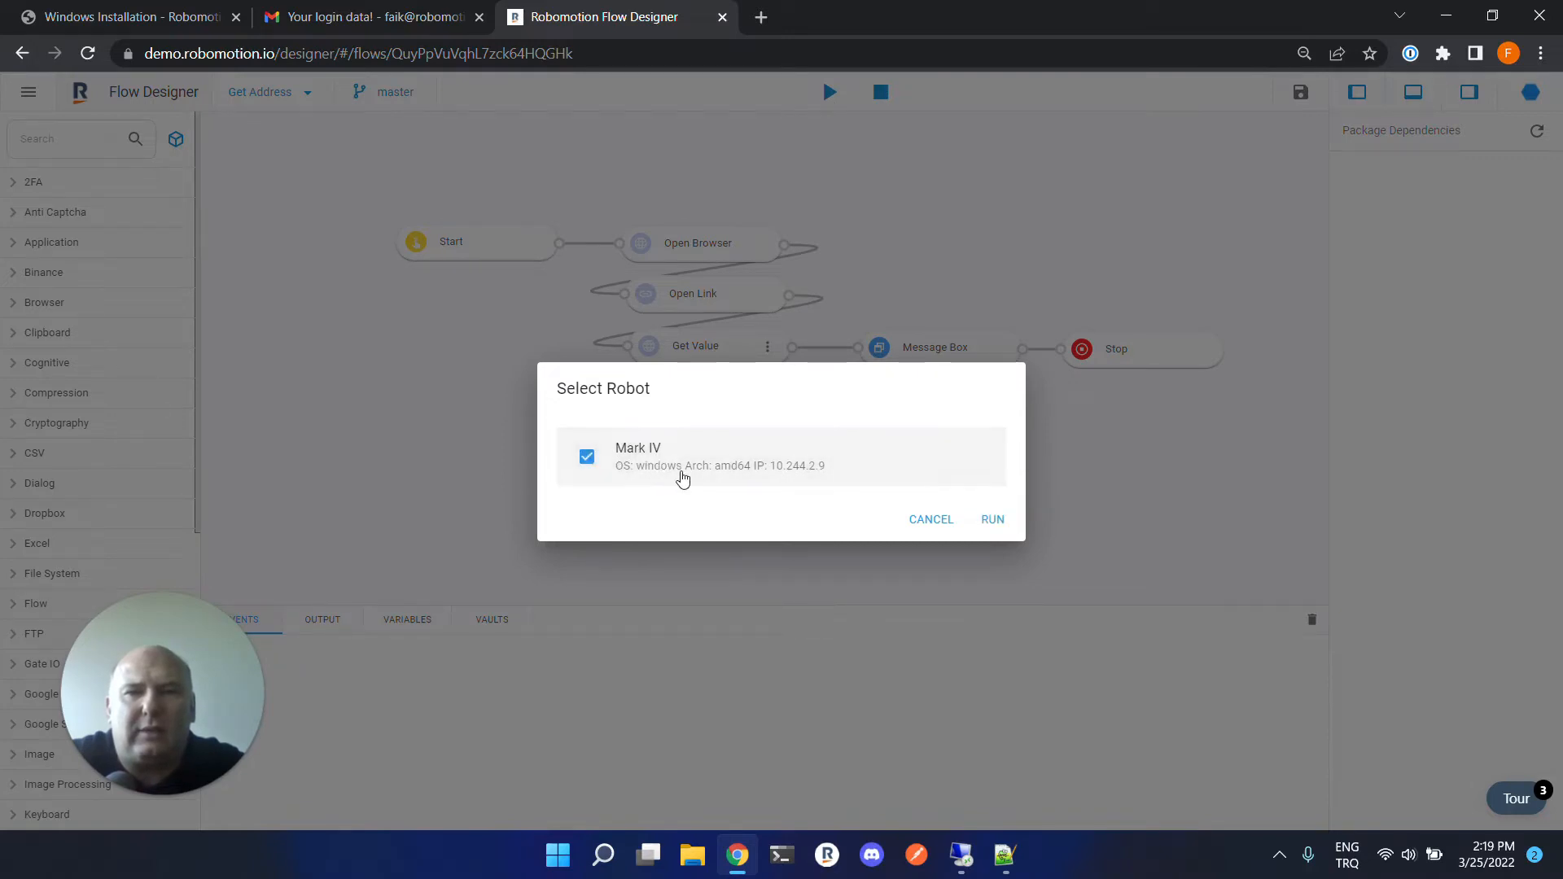
left_click(988, 529)
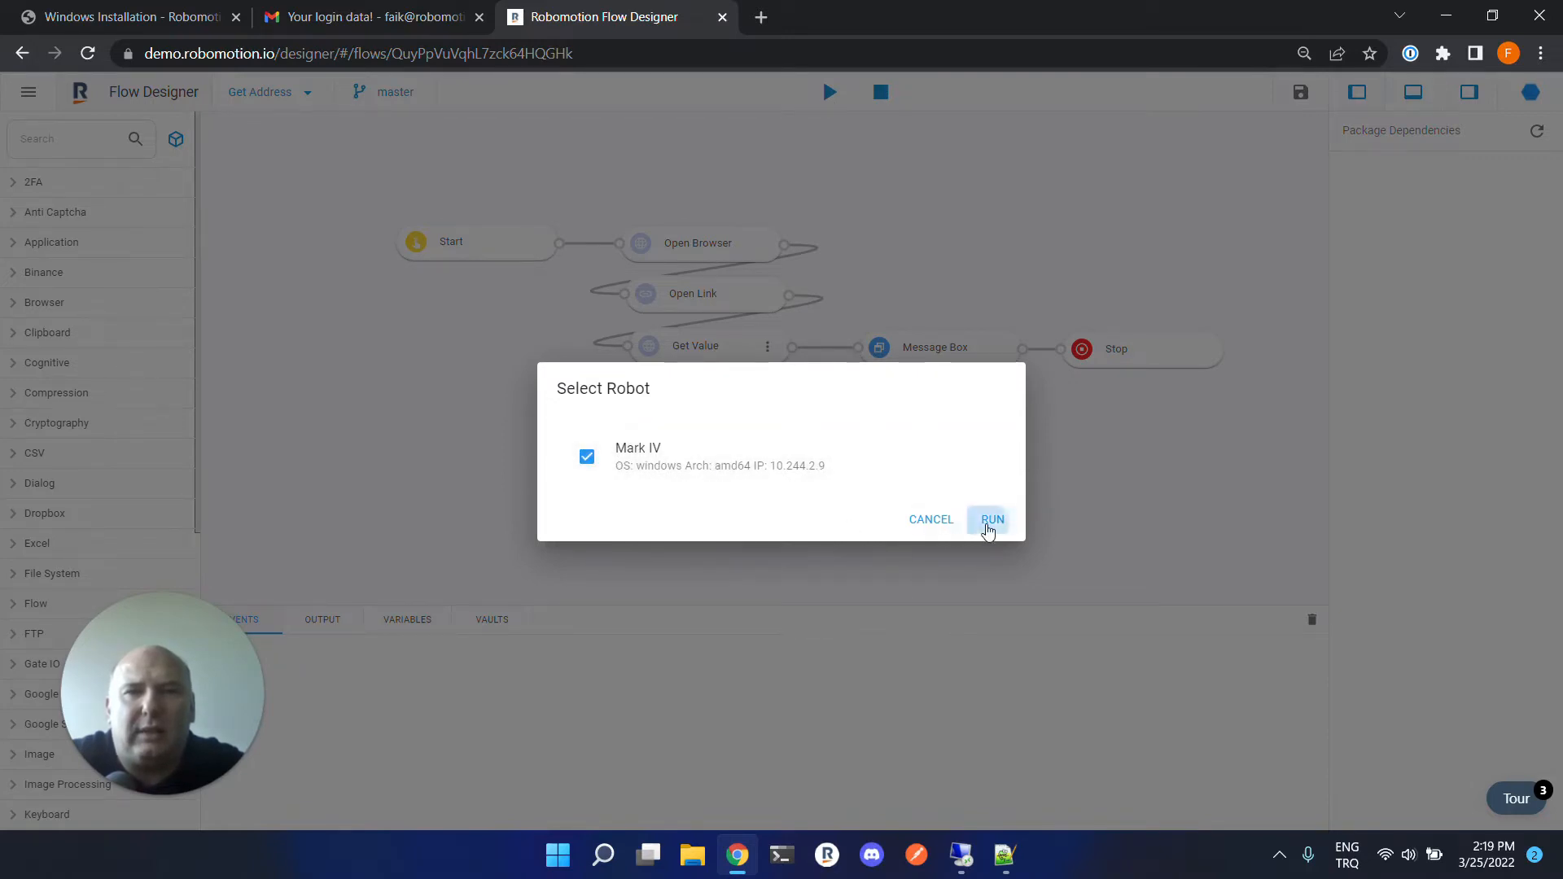
Watch the flow run on the remote desktop and dismiss the Address message box it shows.
left_click(979, 868)
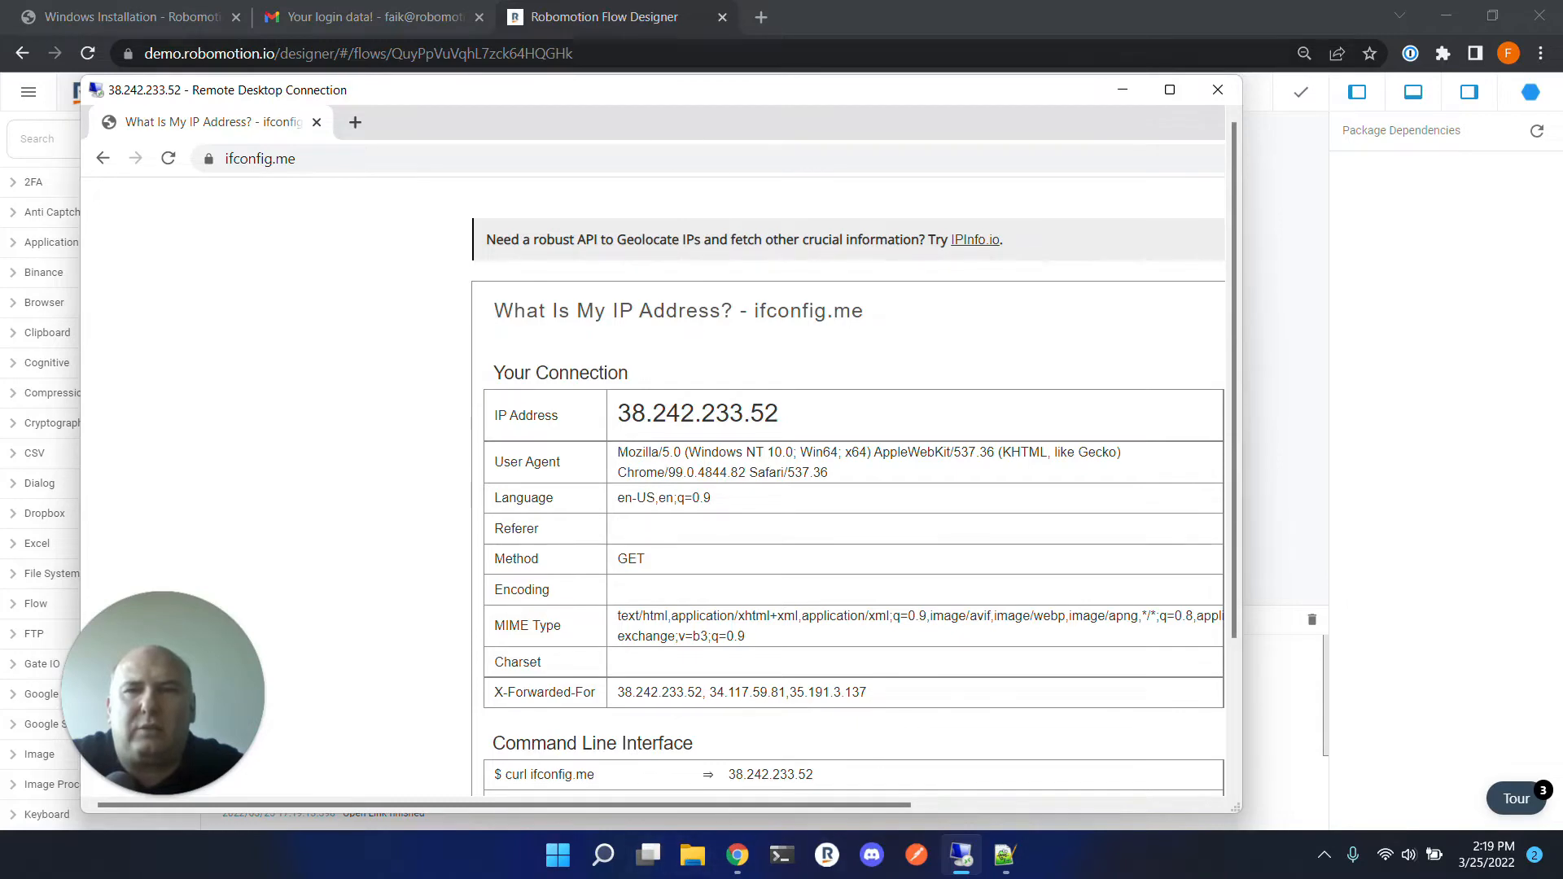
left_click(584, 26)
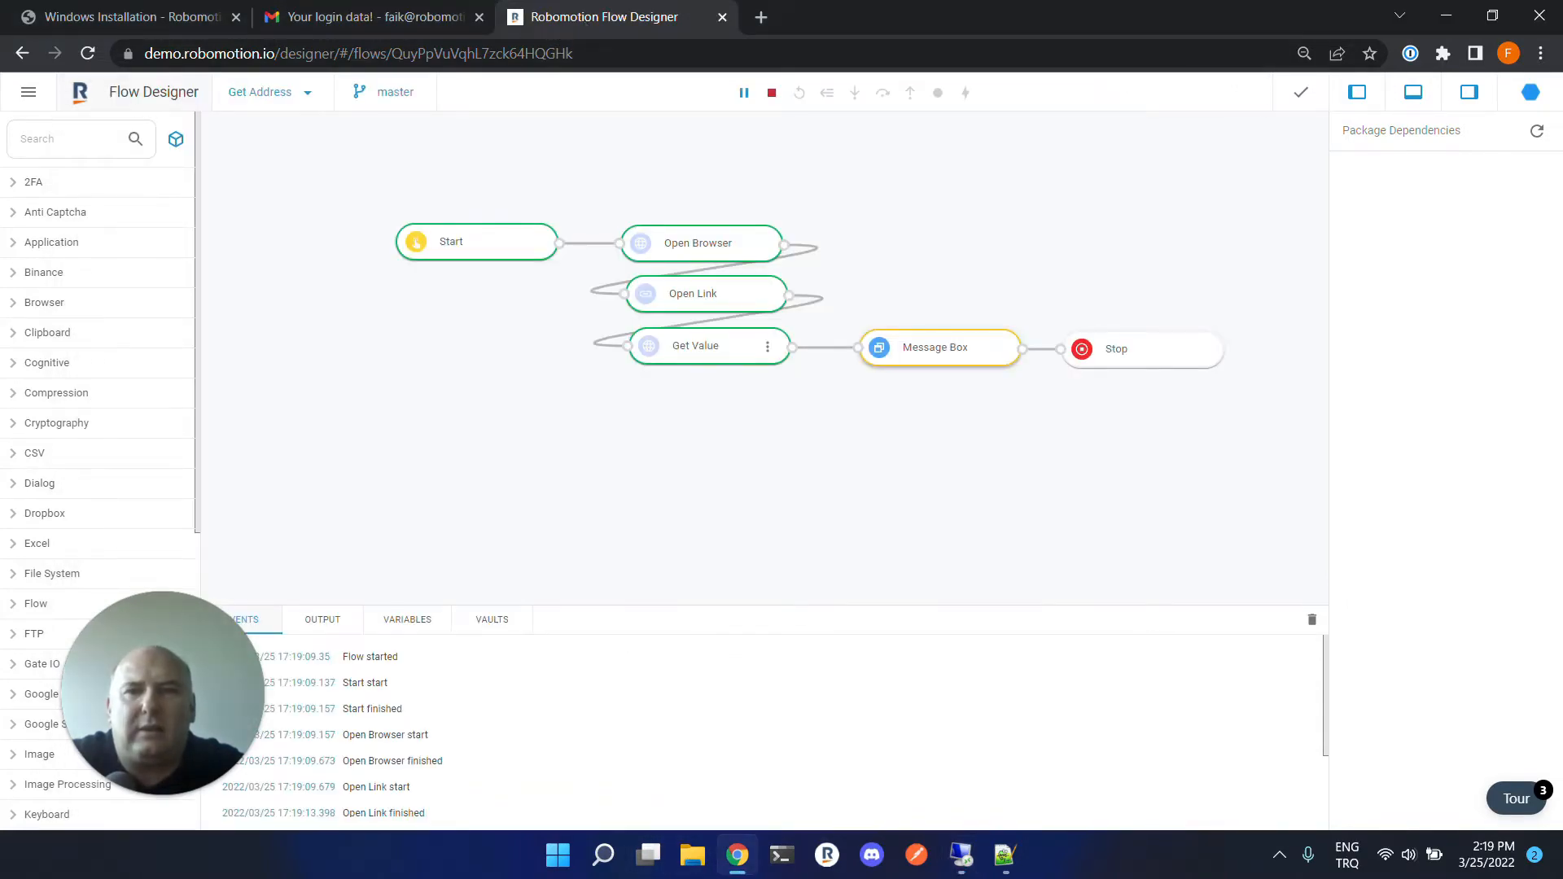
left_click(962, 855)
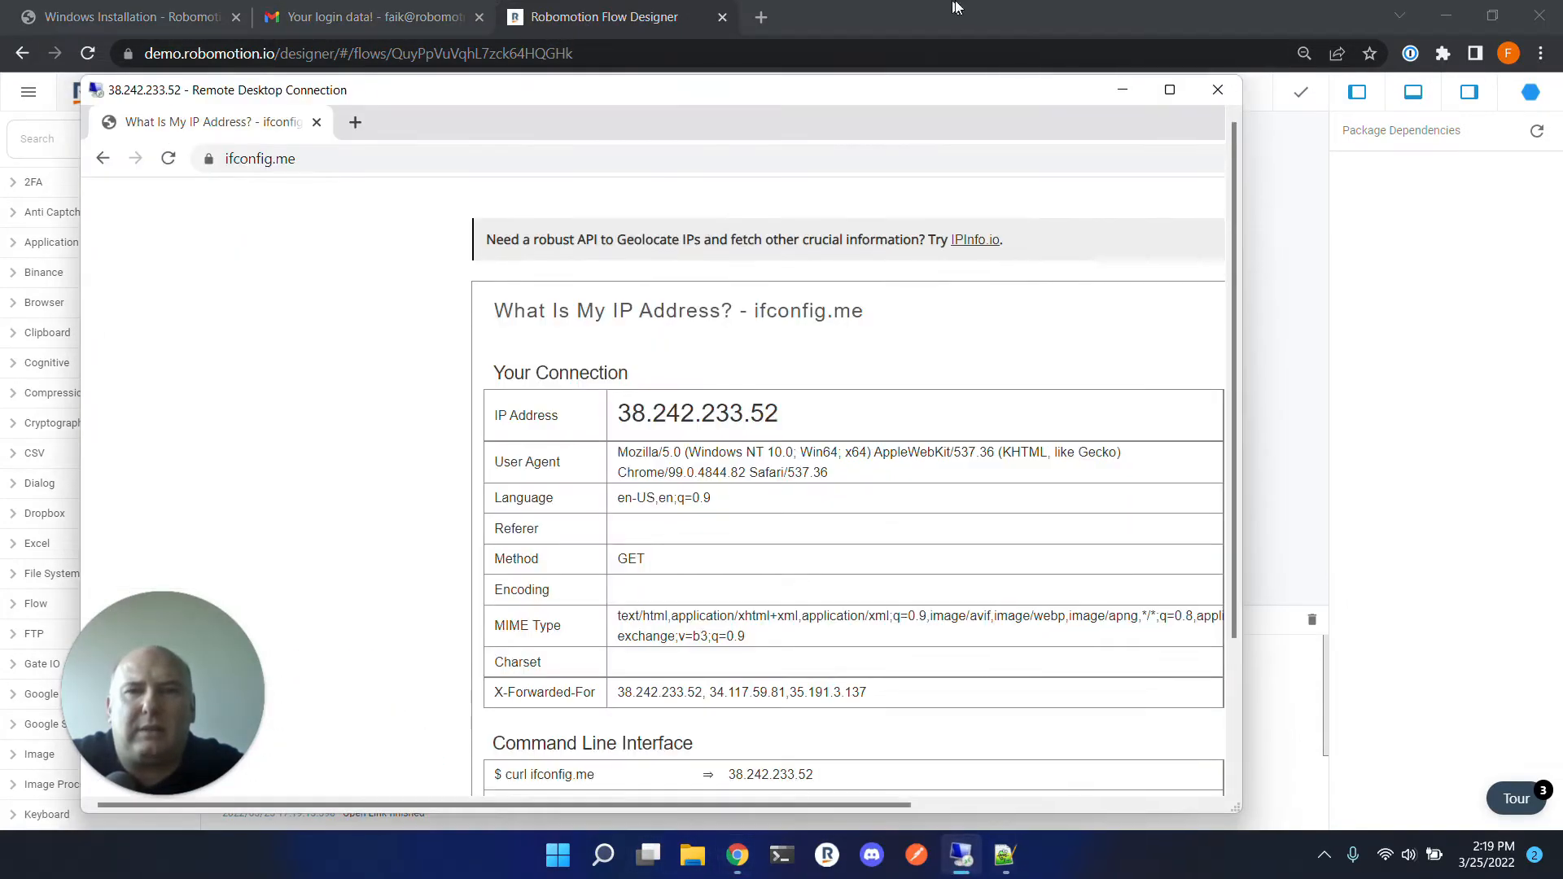
double_click(981, 102)
scroll(1064, 446, "down", 6)
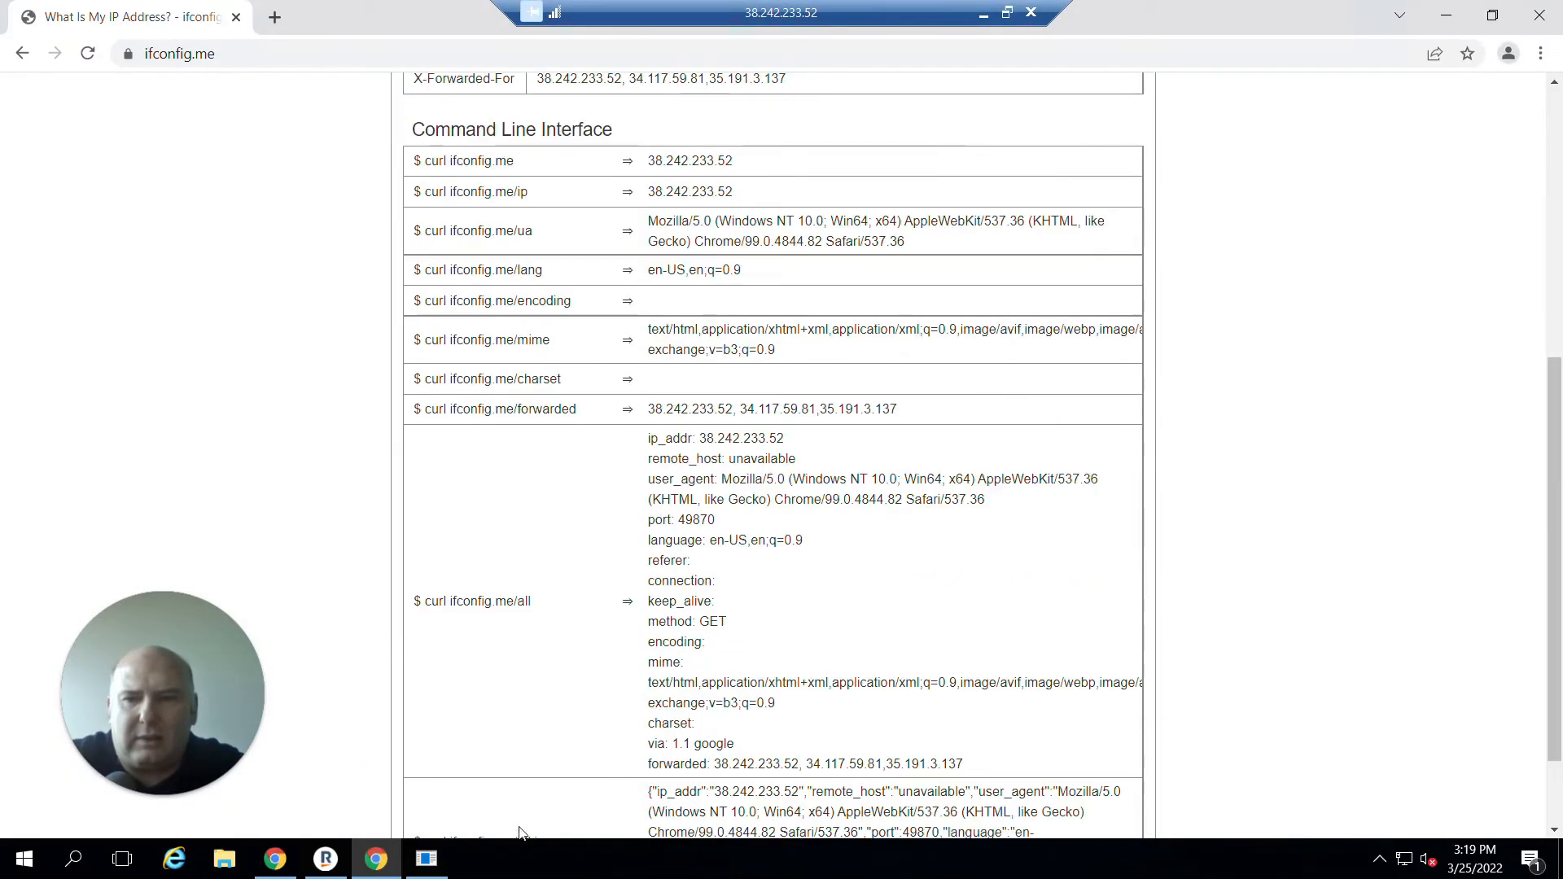
left_click(435, 865)
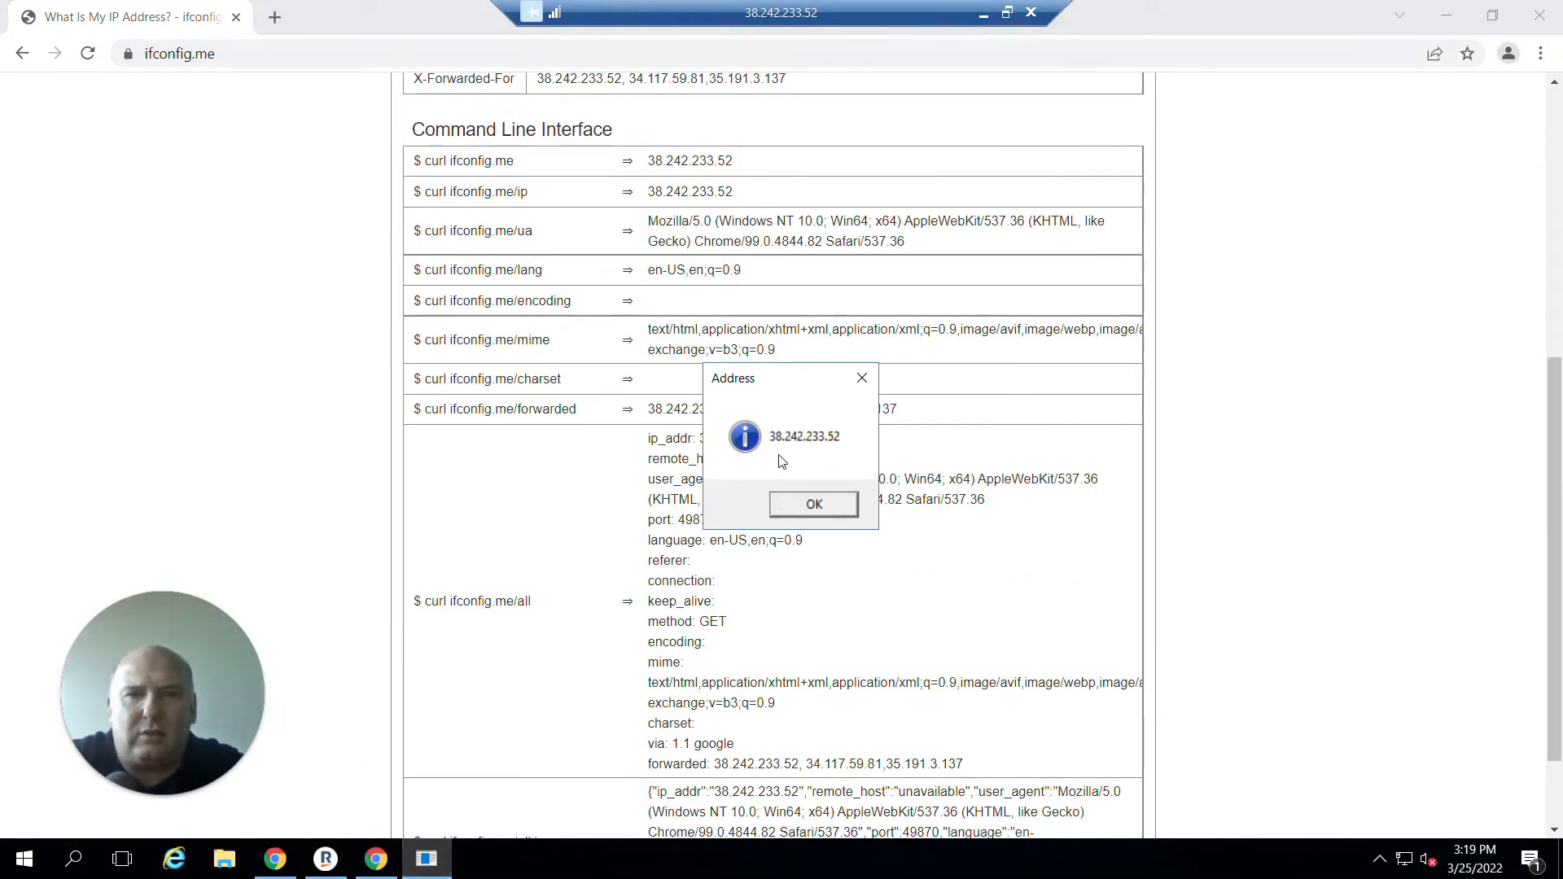
left_click(826, 508)
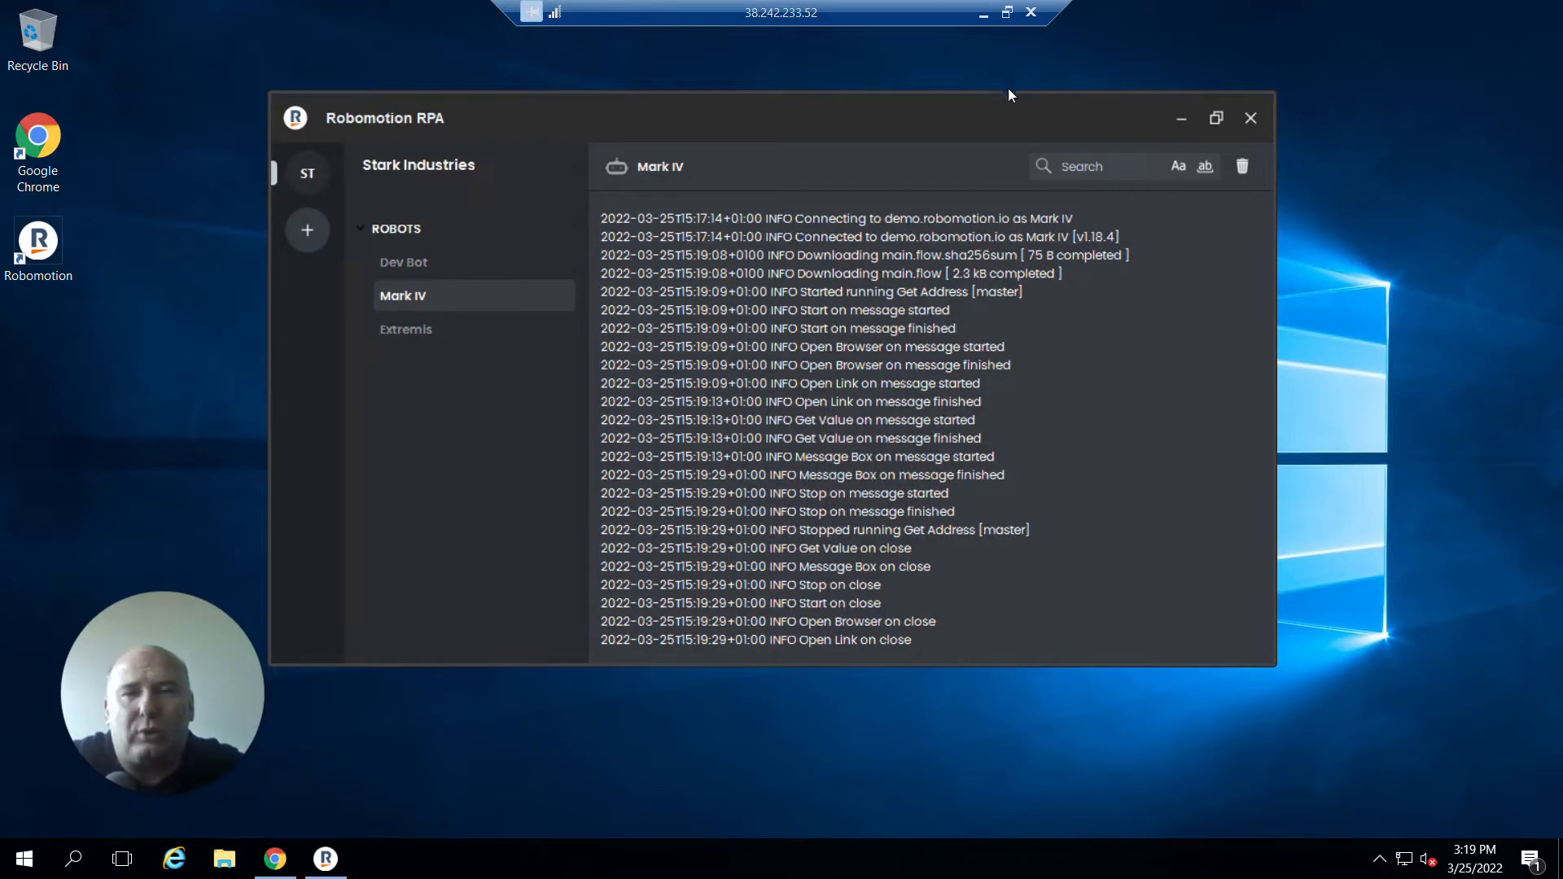
Disconnect the Mark IV robot in the Robomotion app.
left_click_drag(1003, 100, 1096, 96)
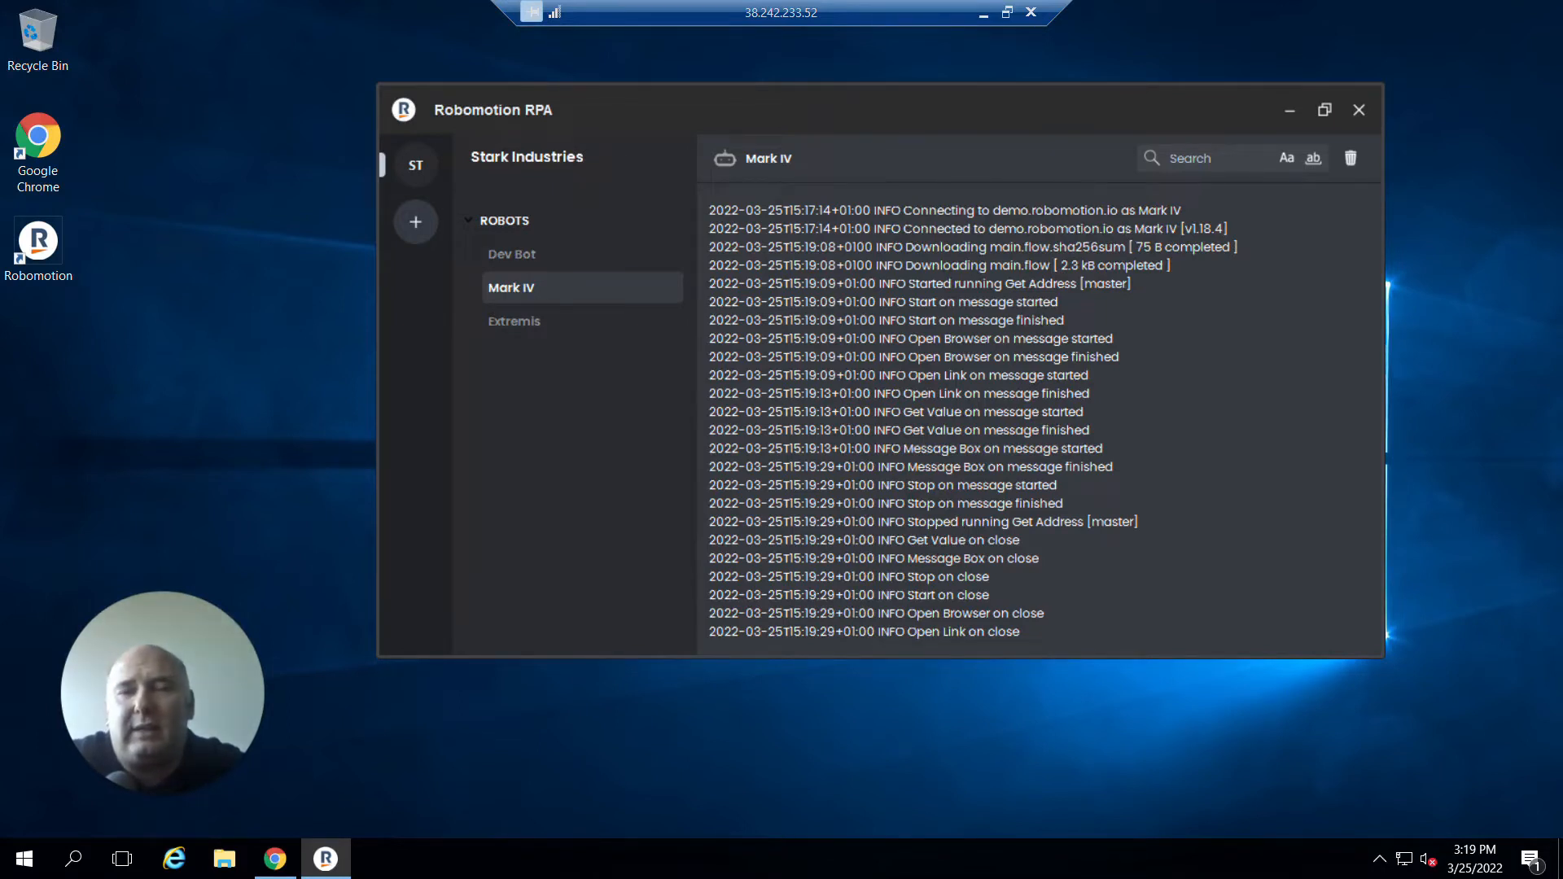
left_click_drag(1150, 123, 1108, 133)
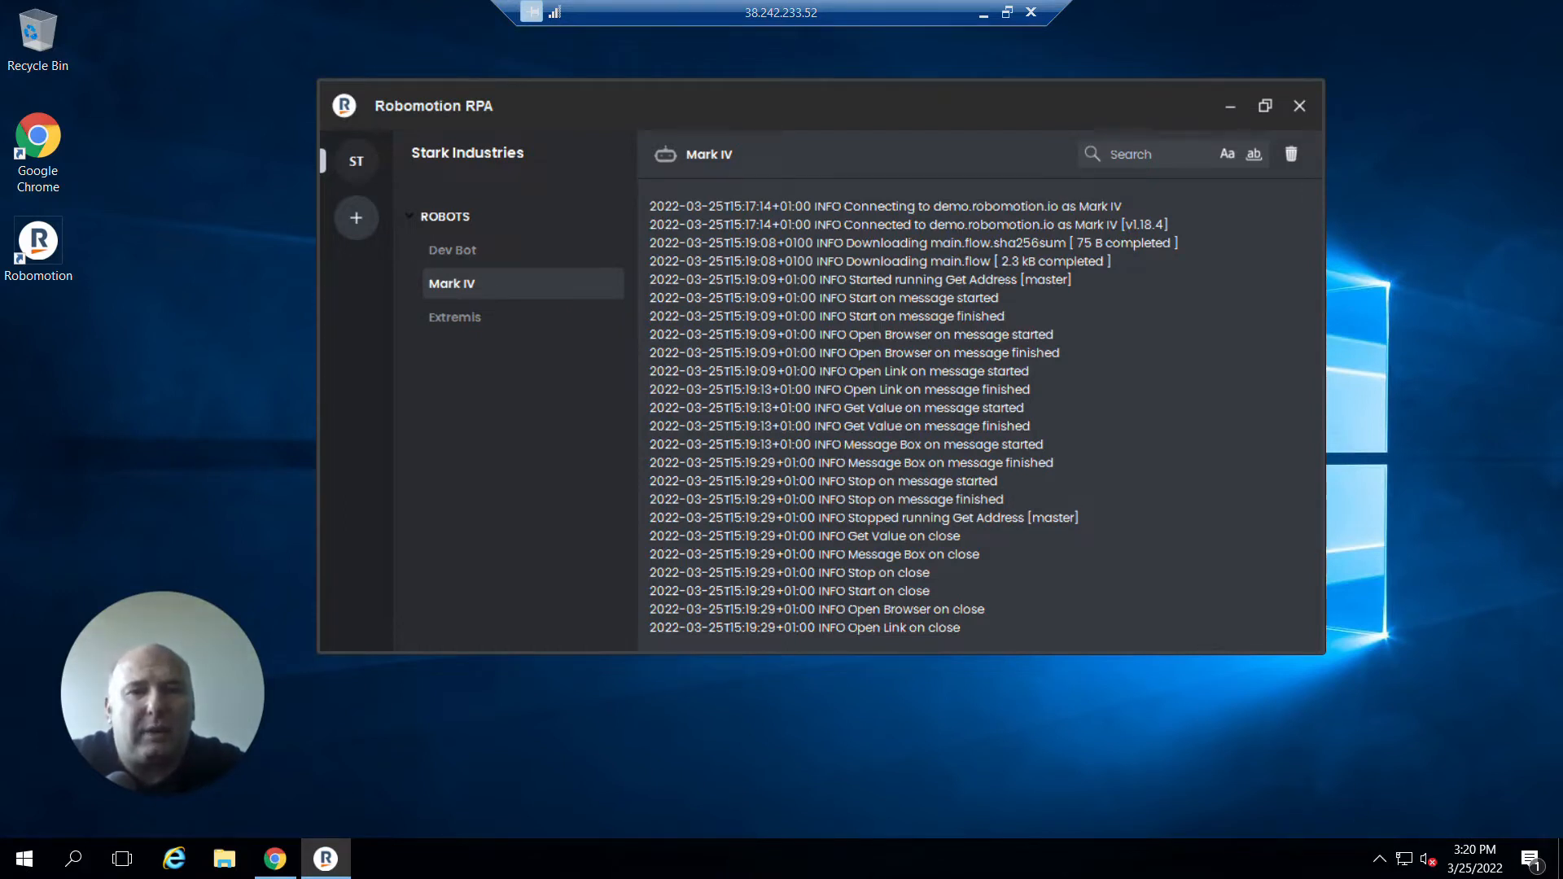
right_click(468, 288)
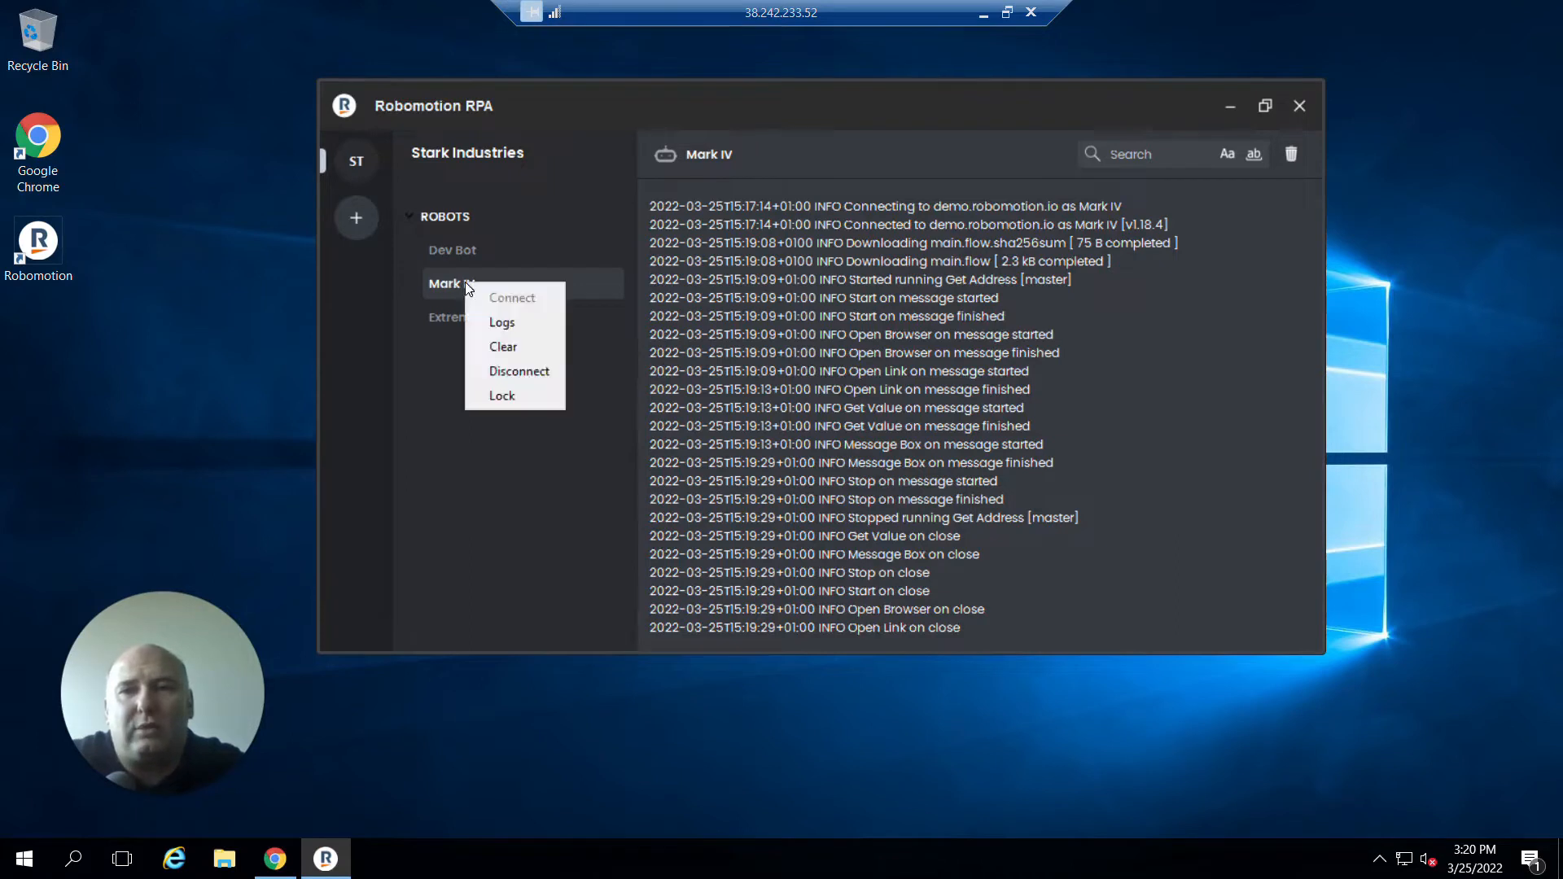
left_click(519, 372)
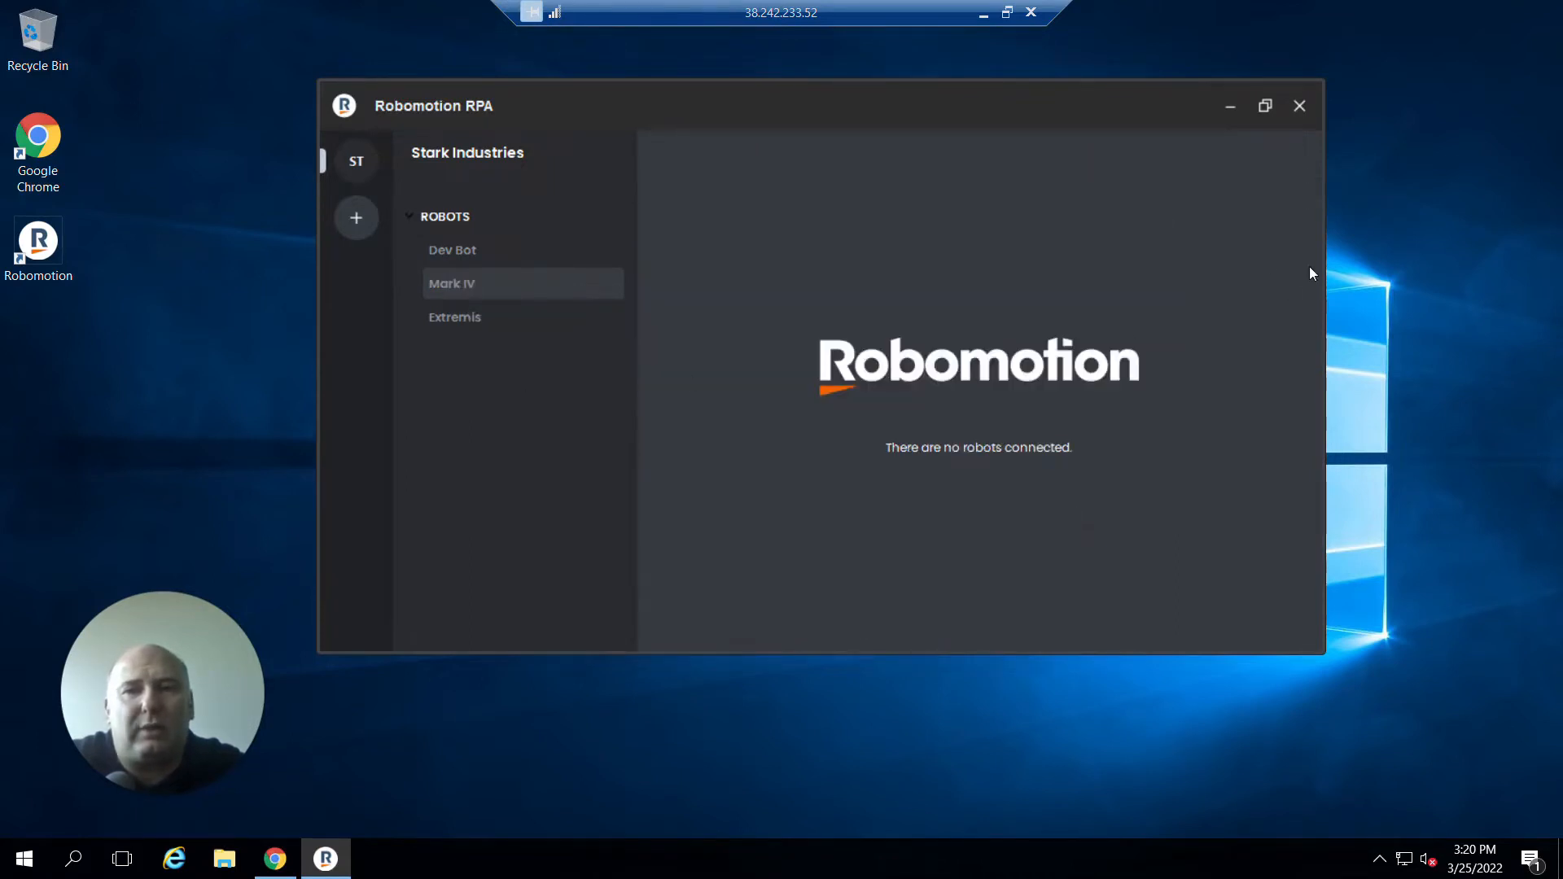
Close the Robomotion window and quit the Robomotion tray application.
left_click(1299, 105)
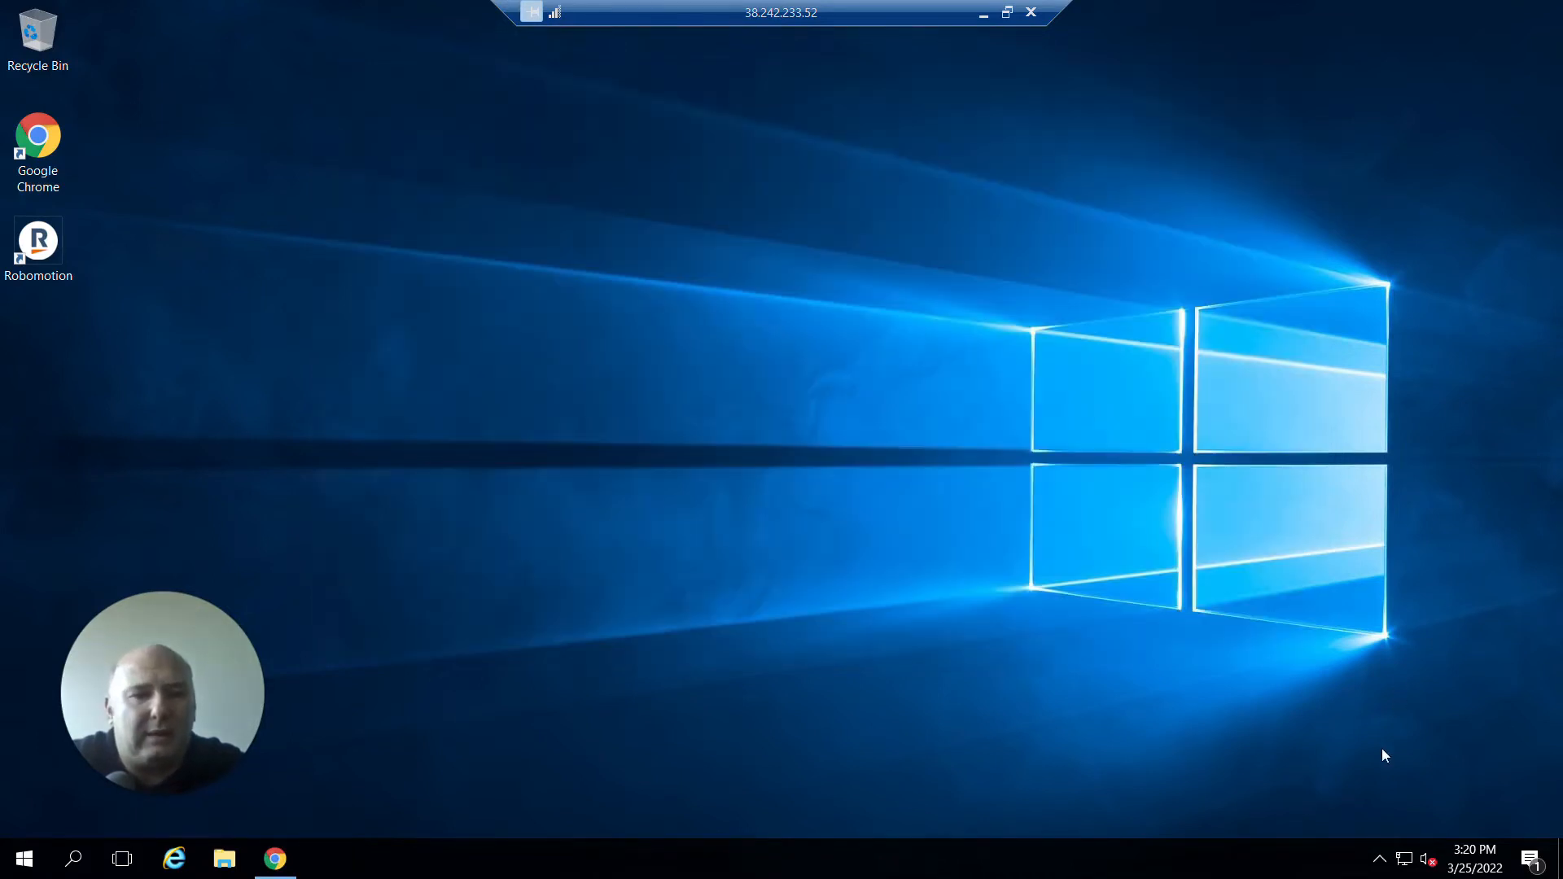
left_click(1379, 860)
right_click(1400, 817)
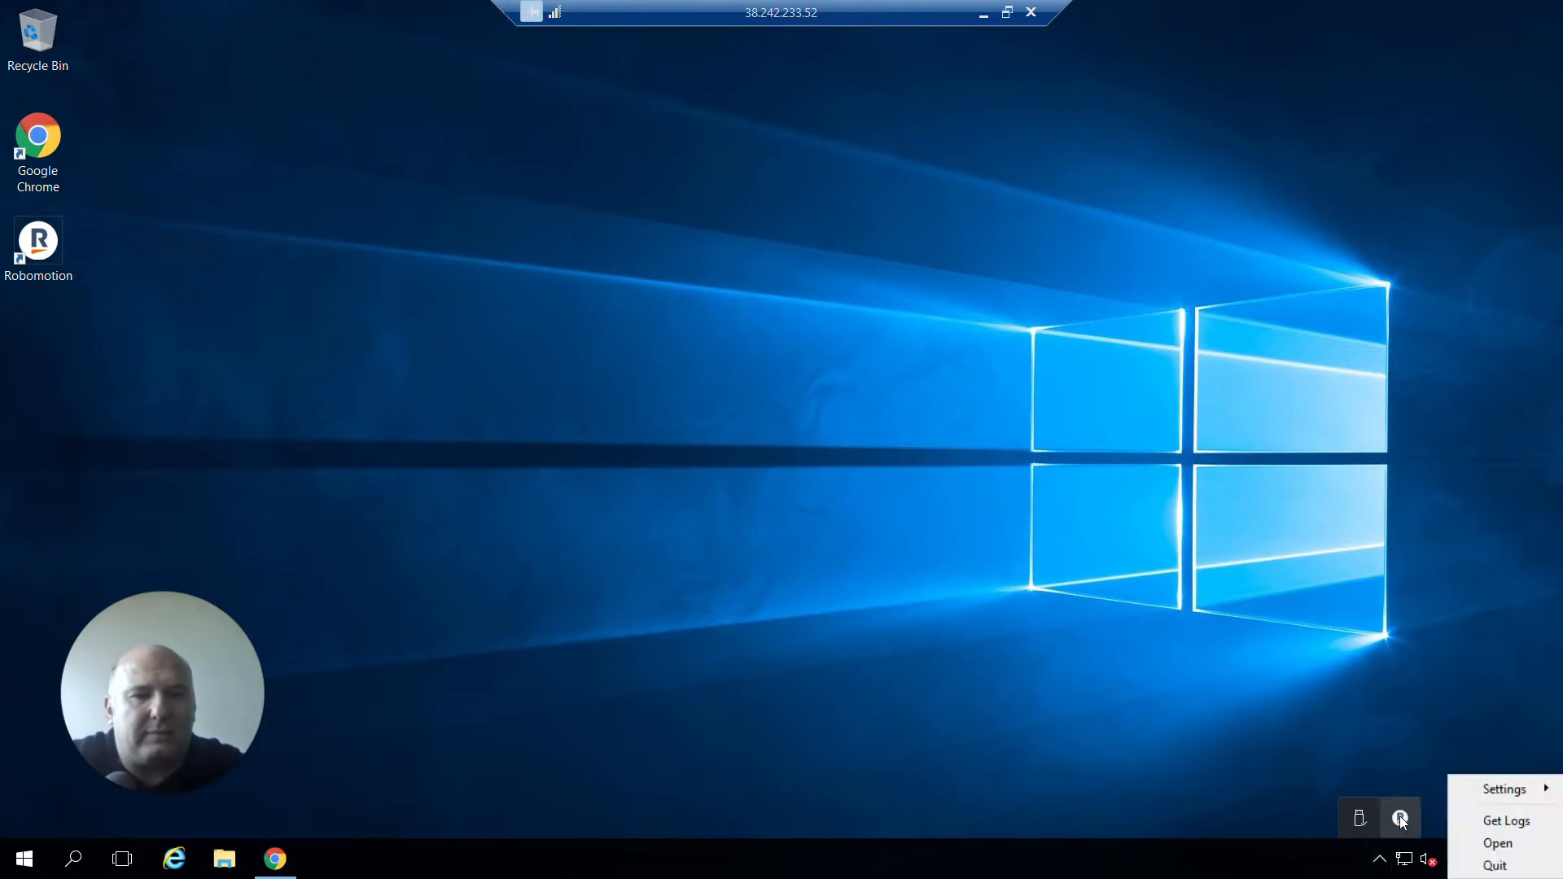
left_click(1470, 863)
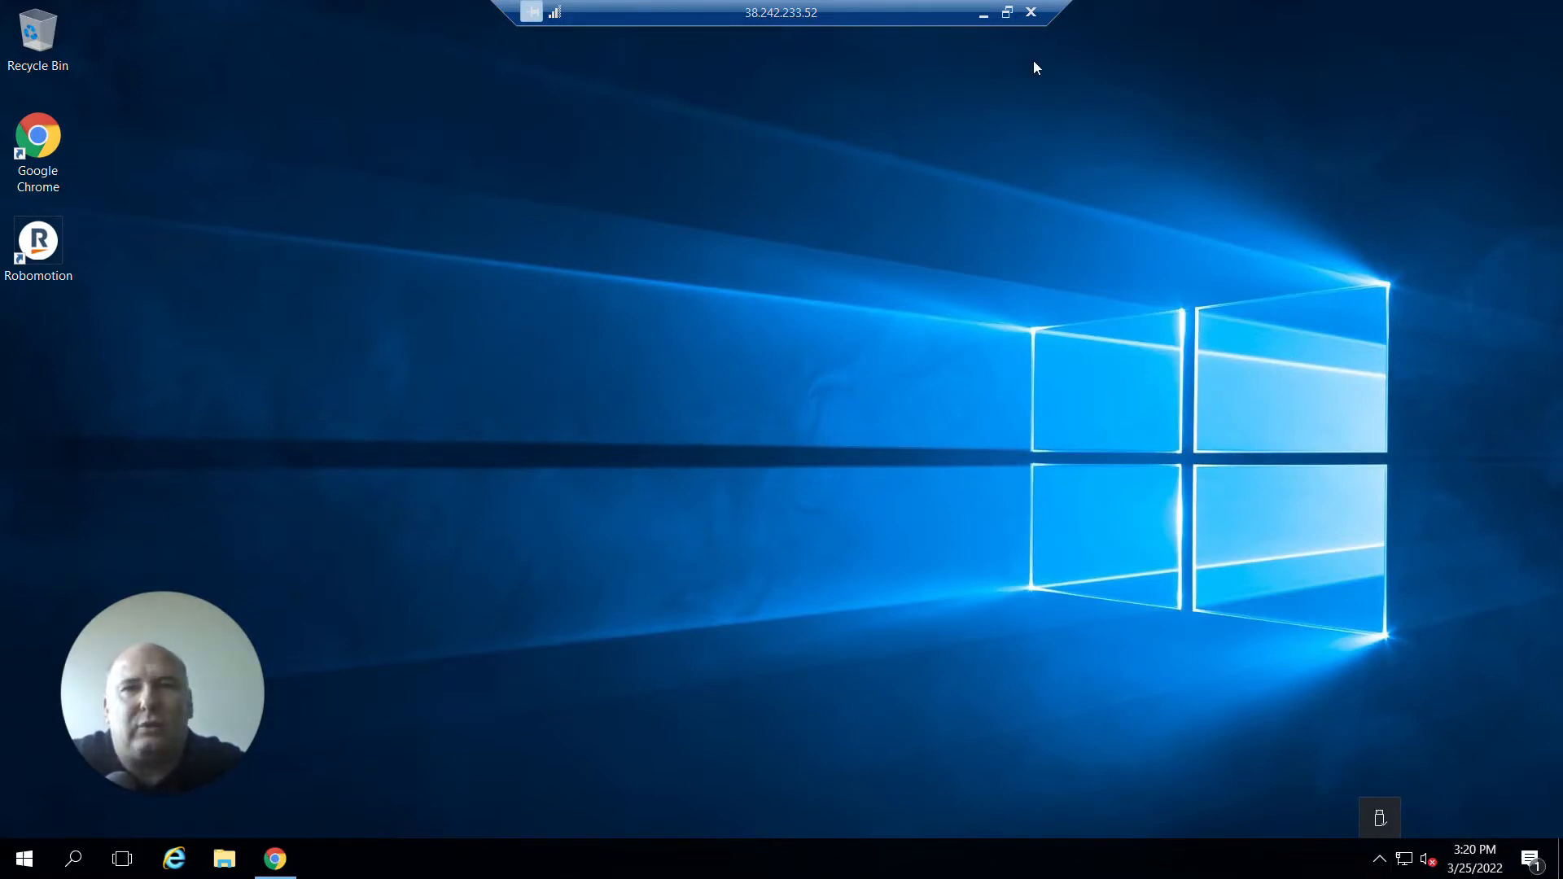
Read the documentation section on configuring the robot as a Windows Service.
left_click(1007, 12)
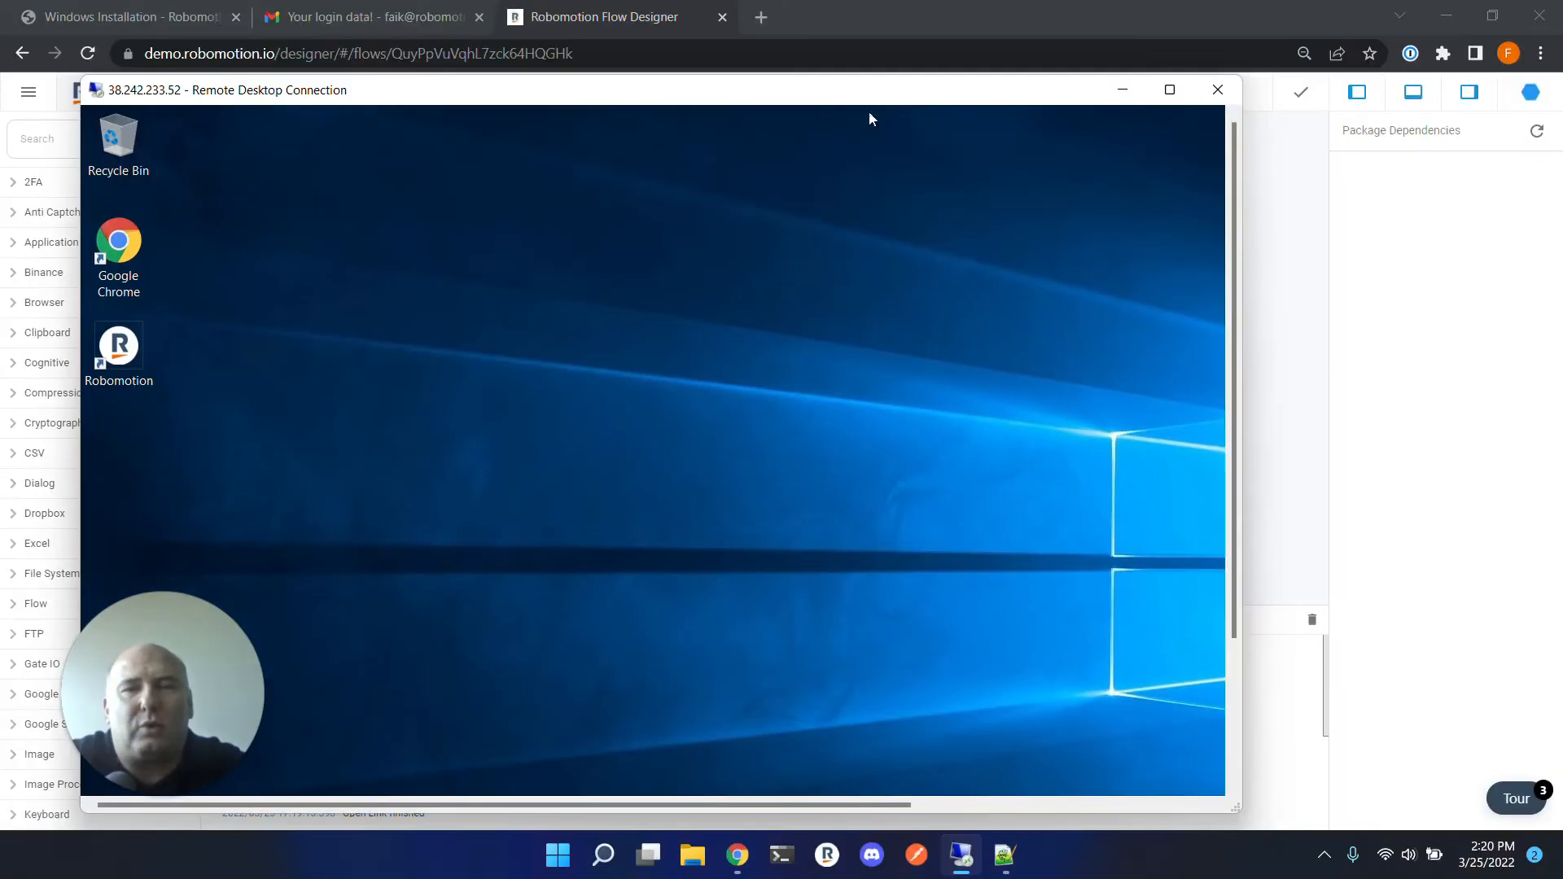
left_click(656, 23)
left_click(143, 22)
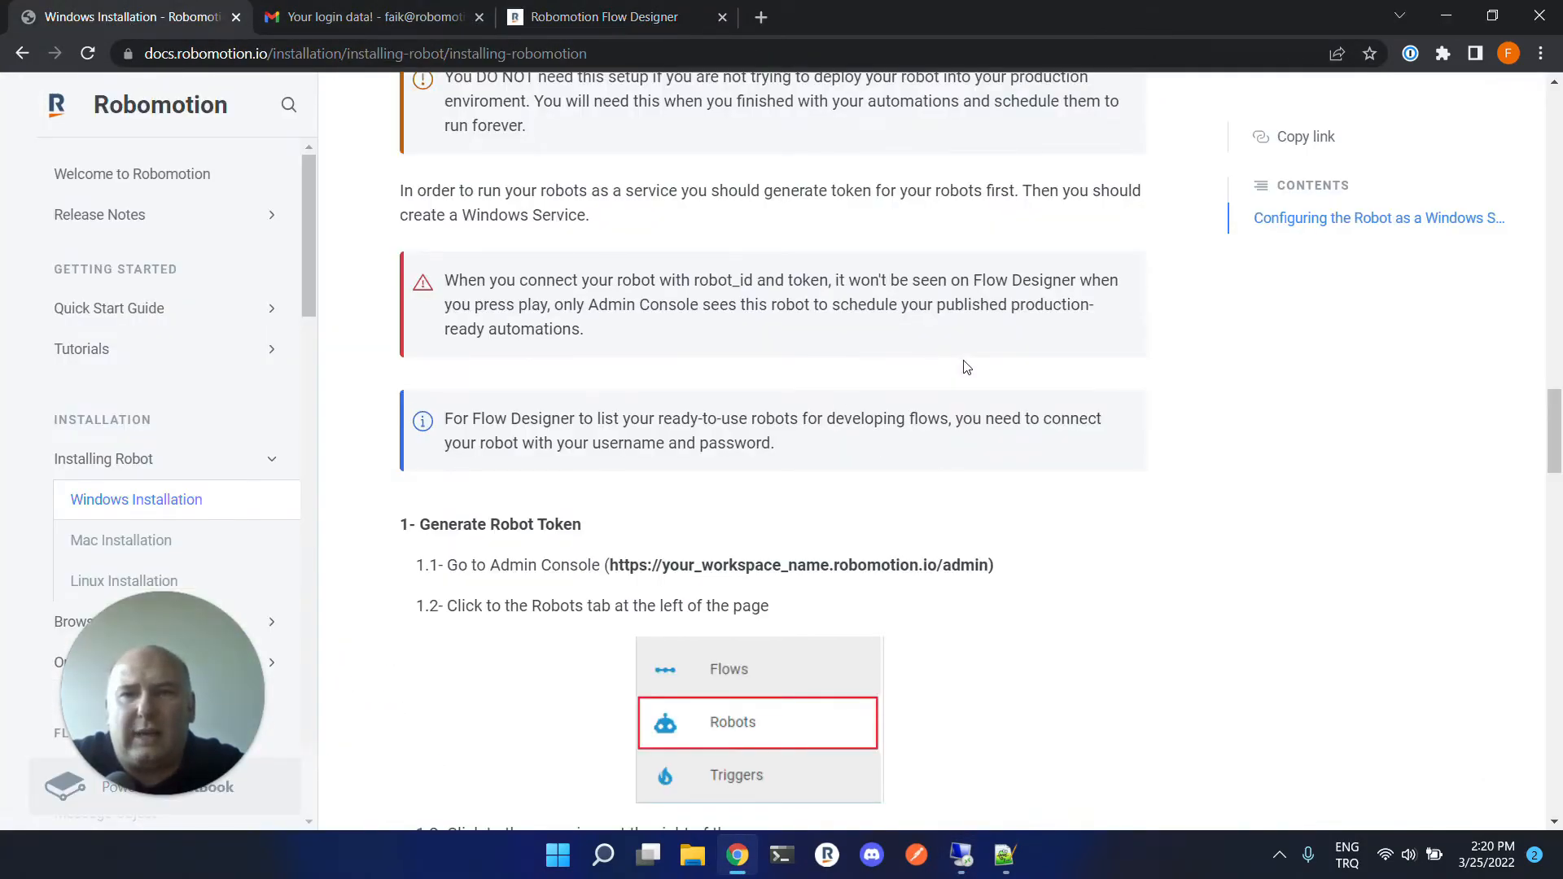
scroll(1004, 404, "up", 4)
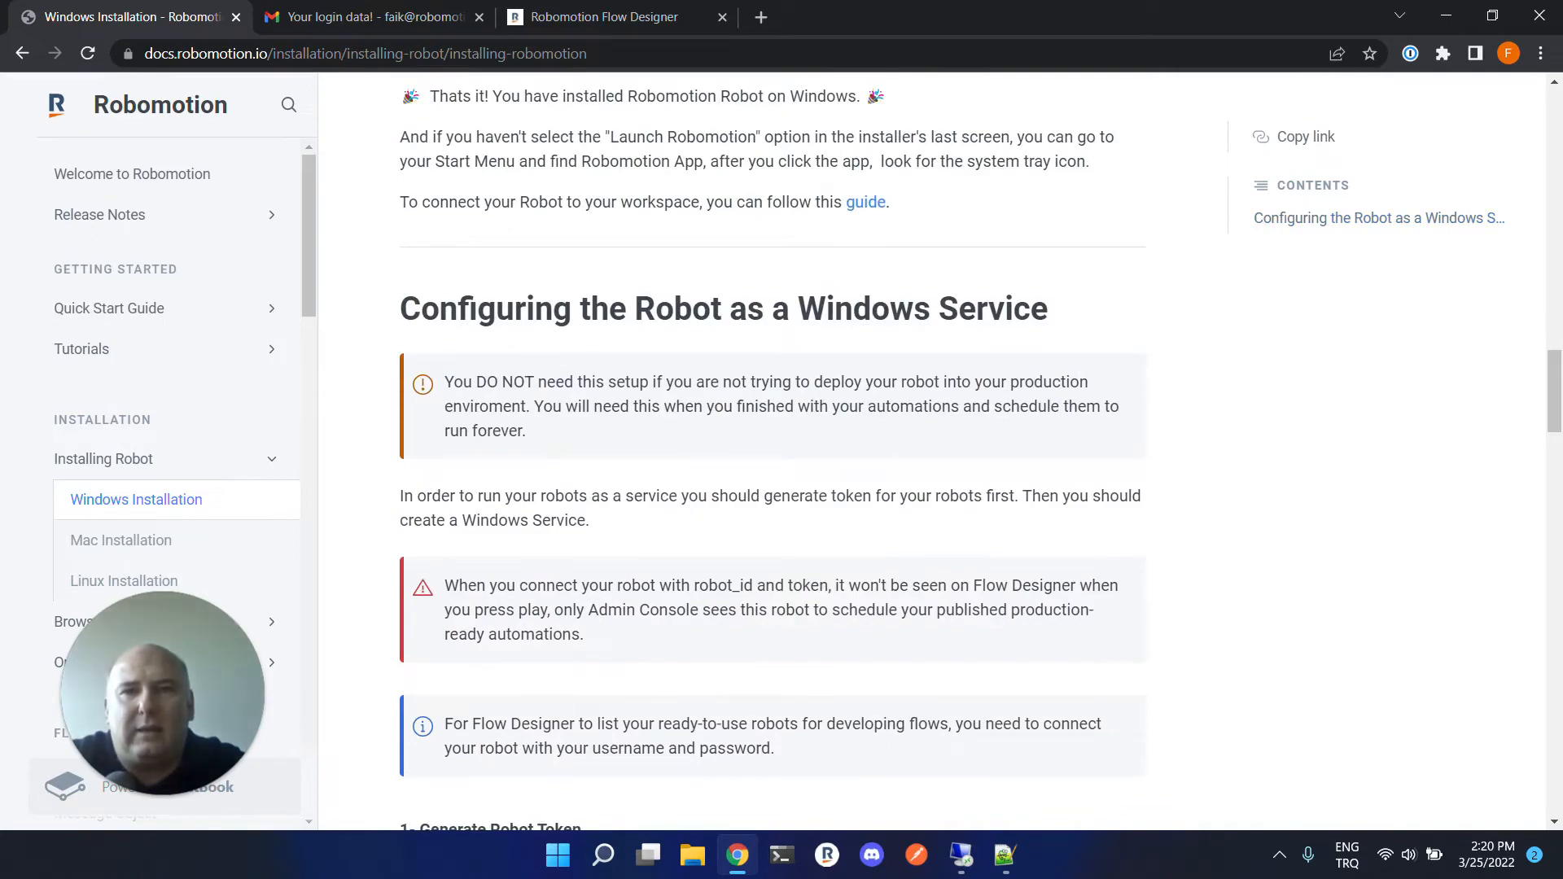
scroll(1004, 403, "up", 5)
scroll(1004, 404, "down", 9)
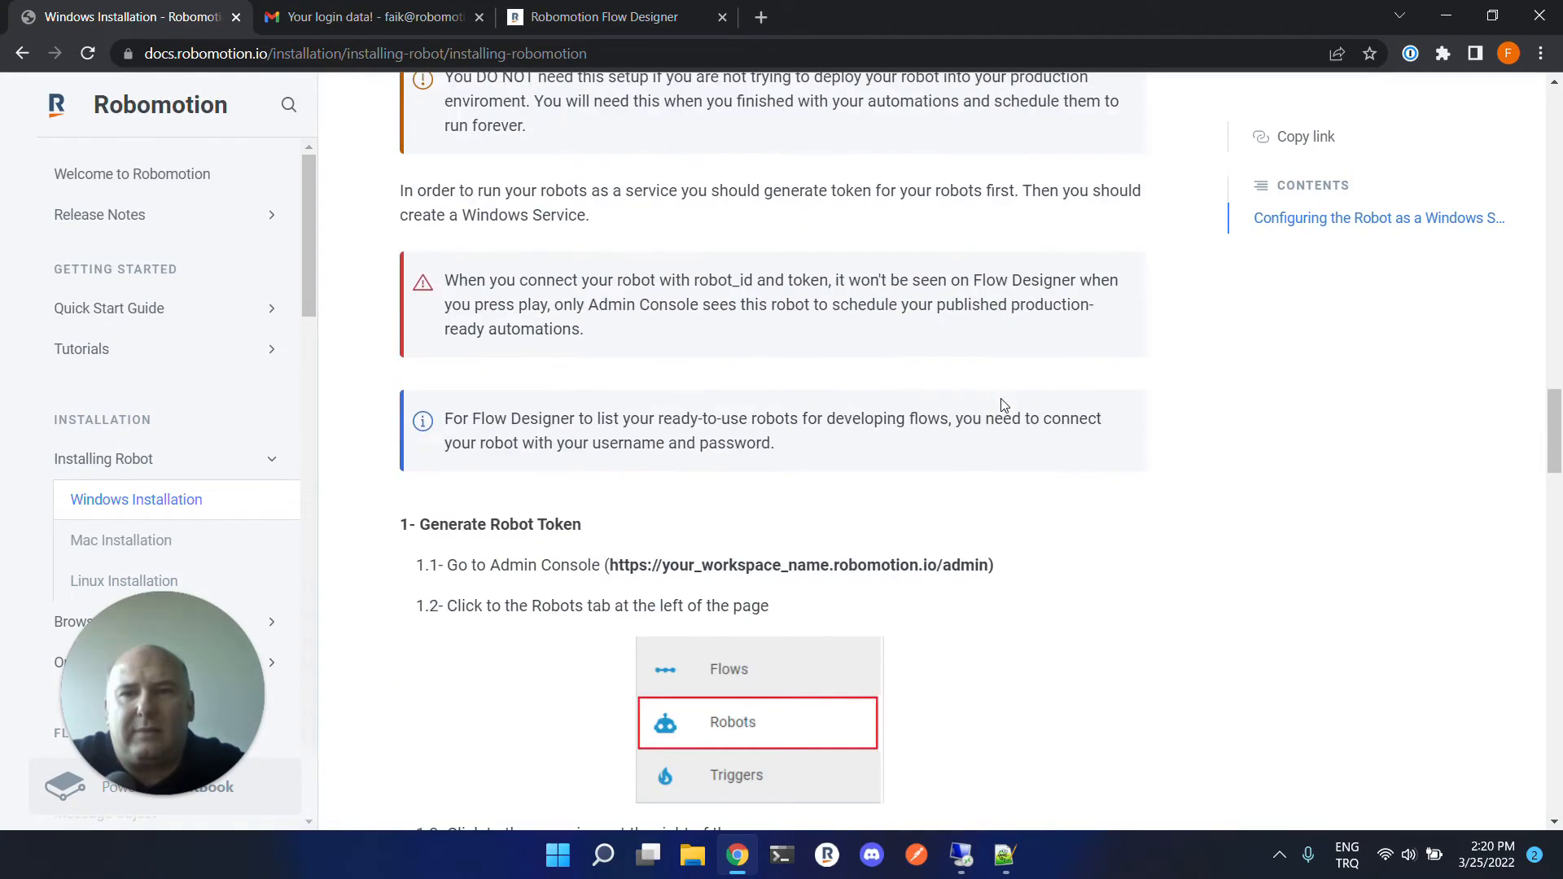
scroll(1004, 404, "down", 4)
scroll(1004, 404, "down", 12)
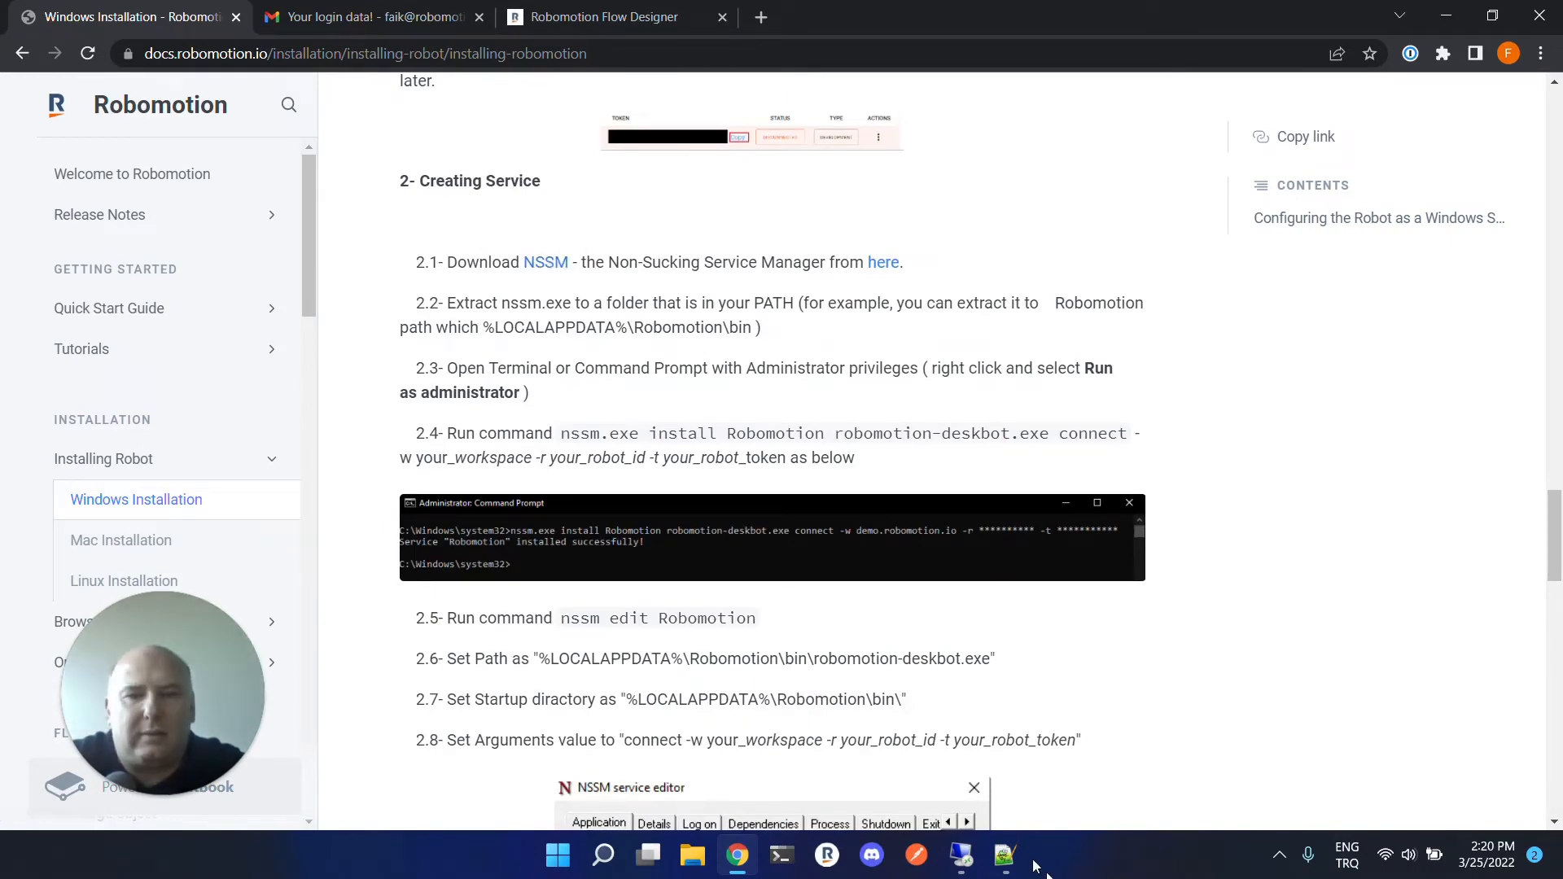
In the remote Chrome, search Google for nssm and open the nssm.cc site.
left_click(968, 859)
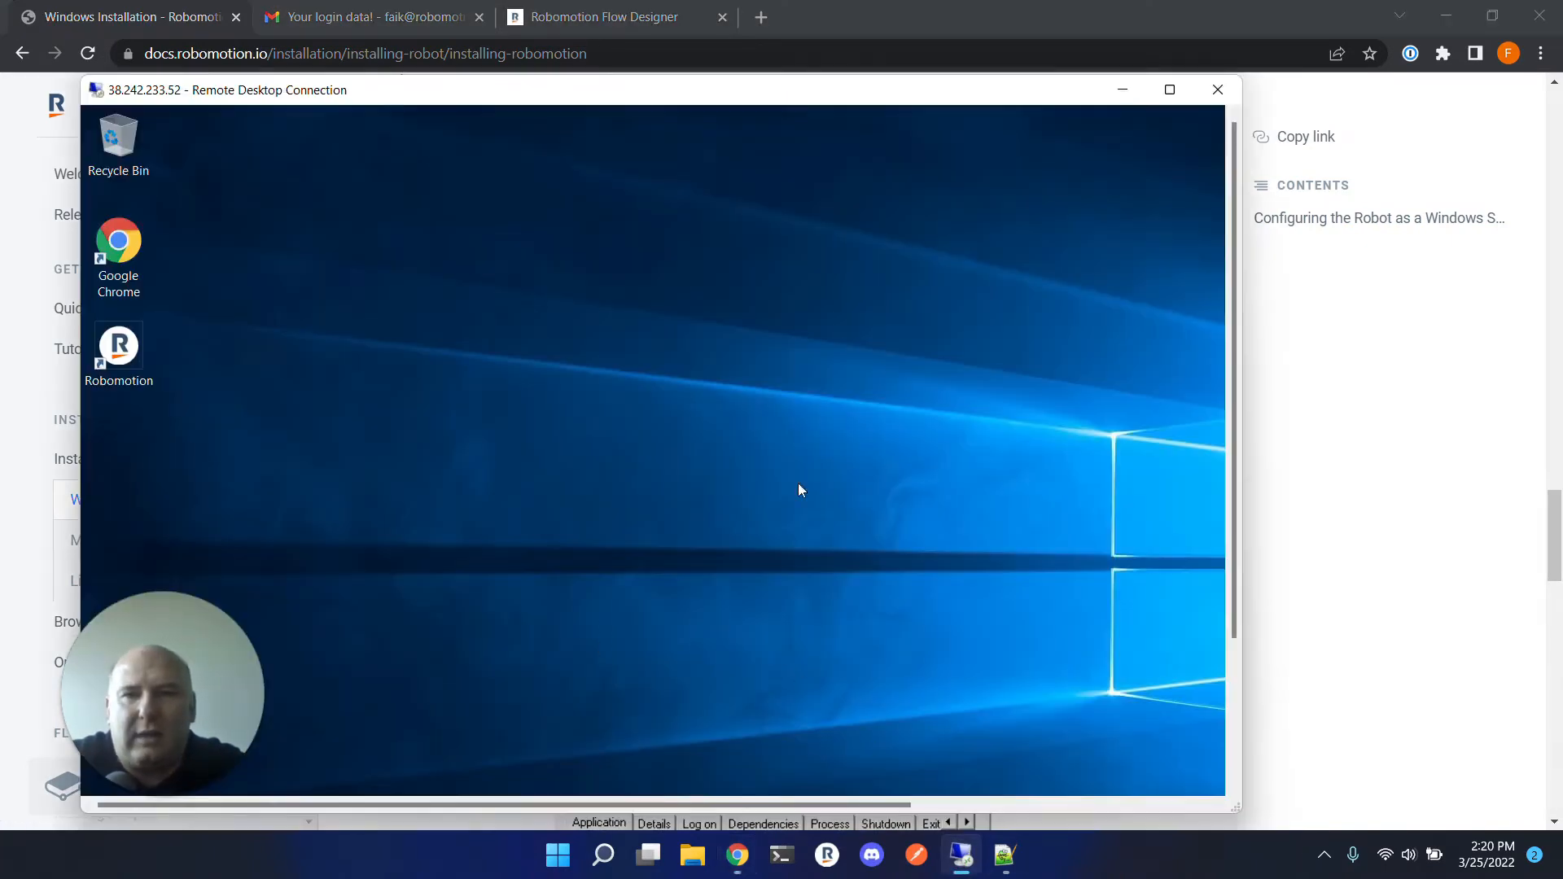
left_click(1169, 91)
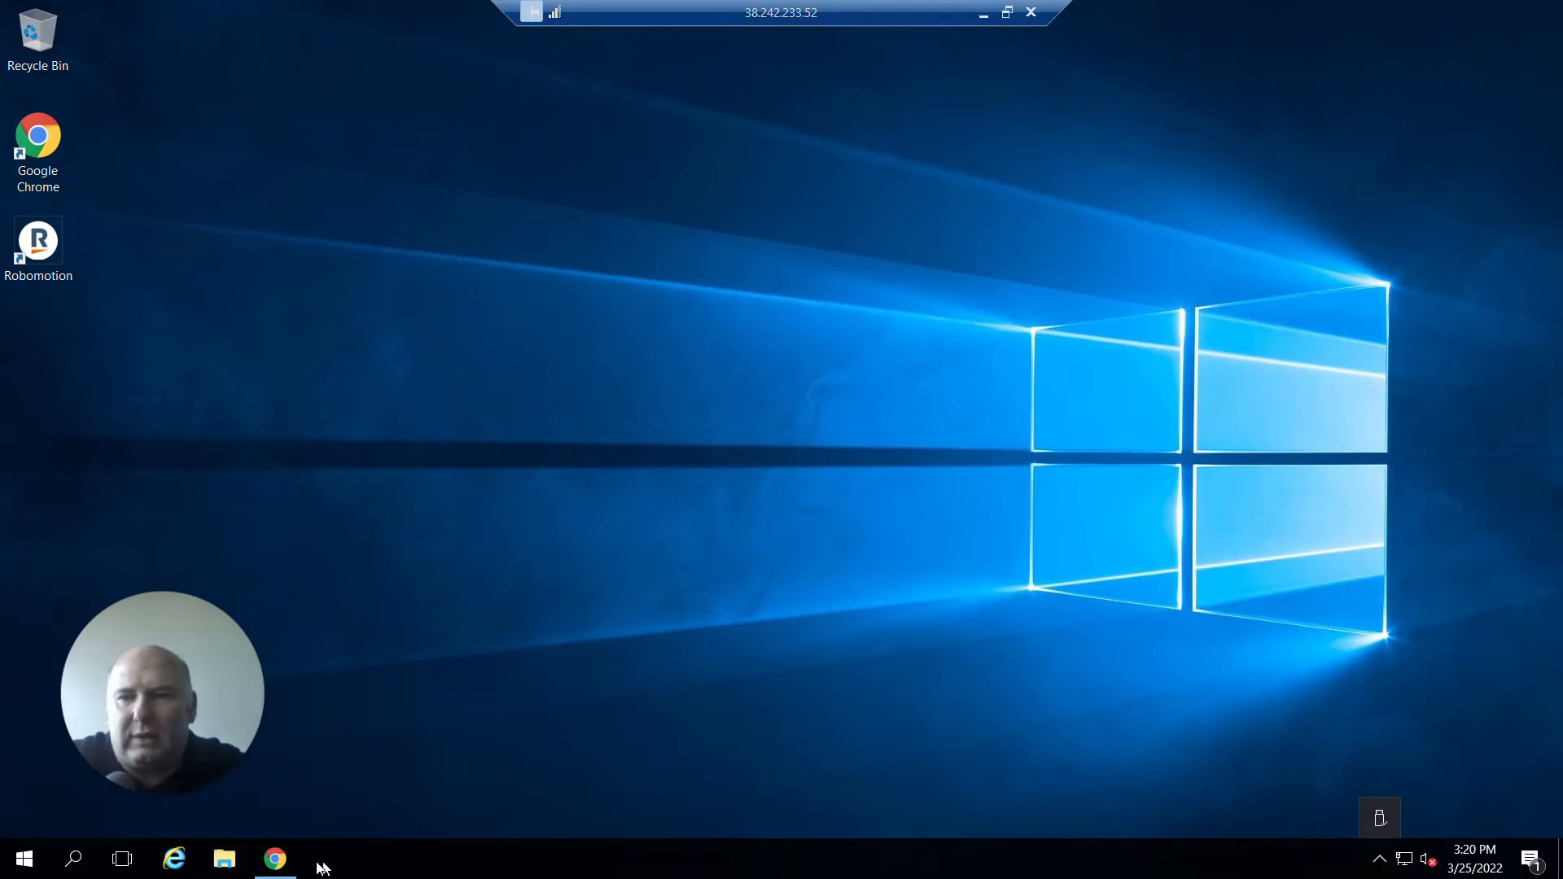
left_click(277, 860)
left_click(630, 104)
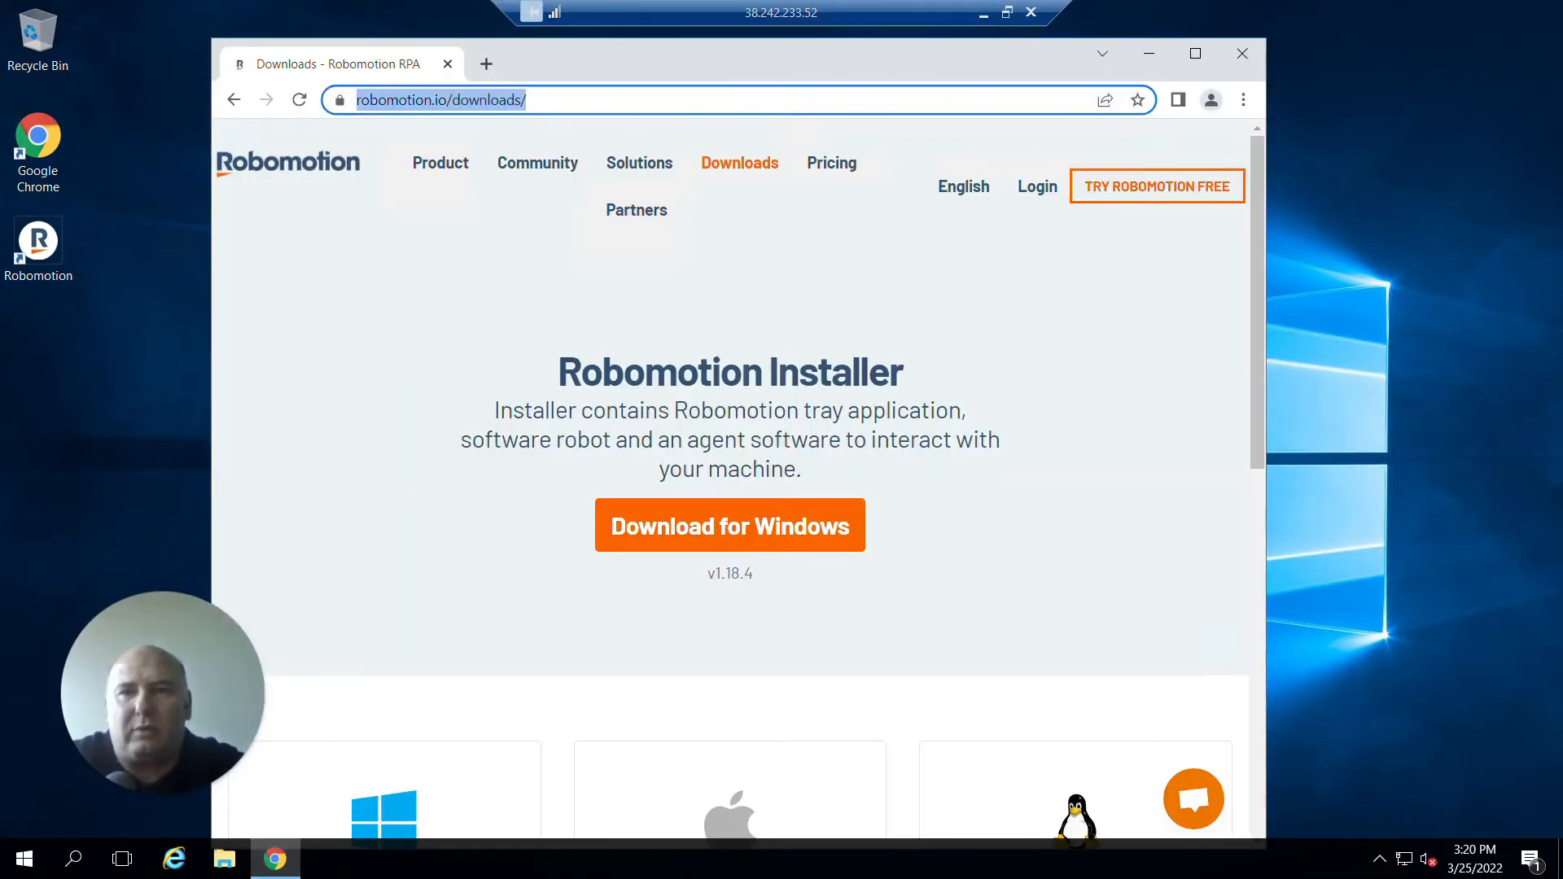
type("nssm")
key("Return")
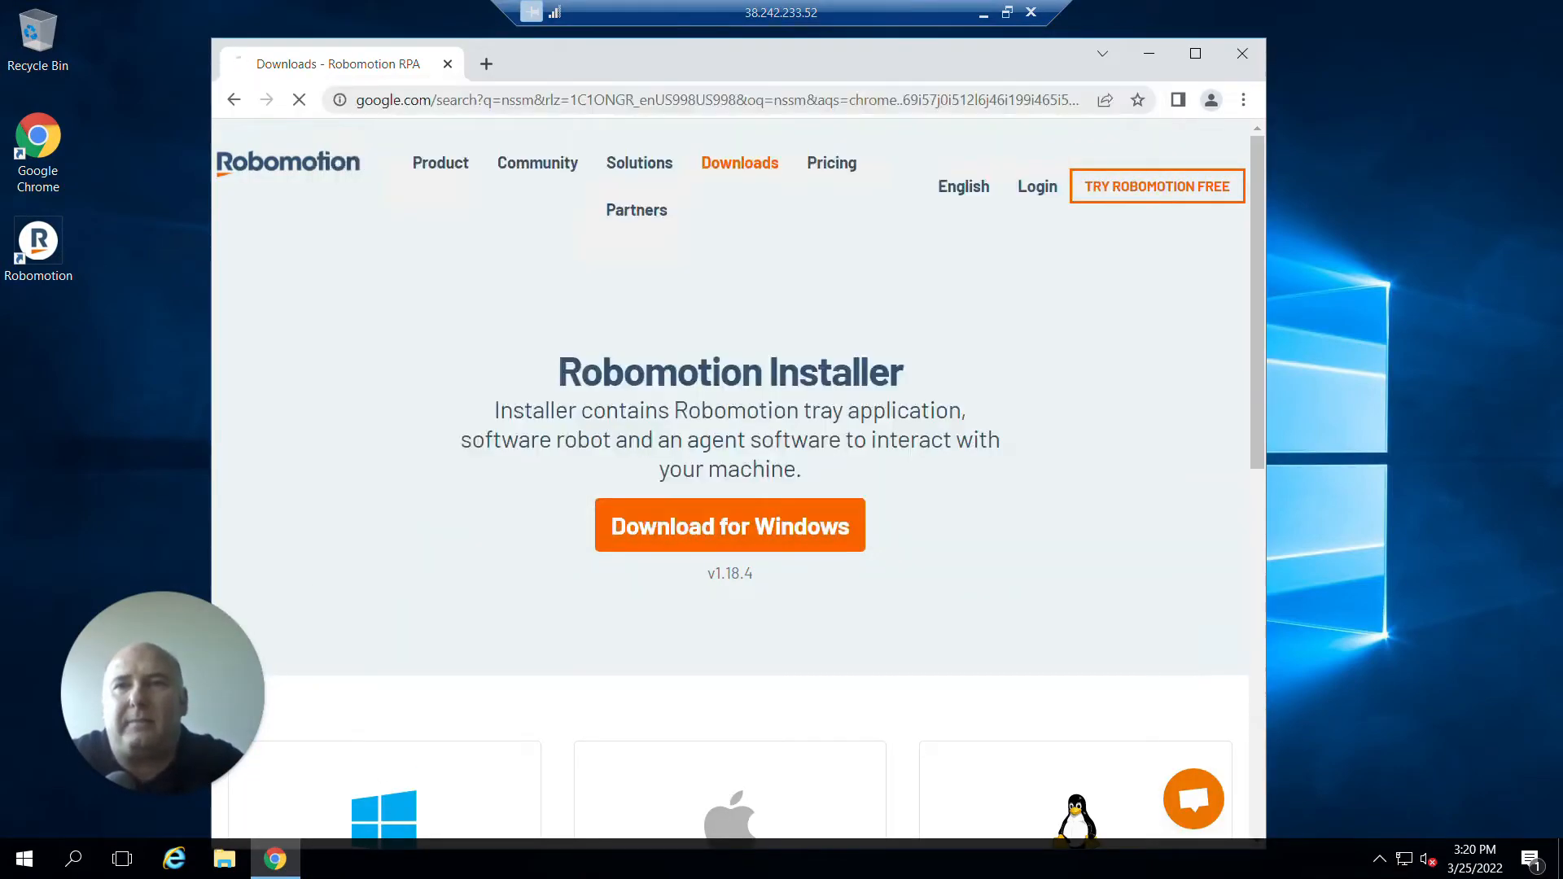
left_click(547, 345)
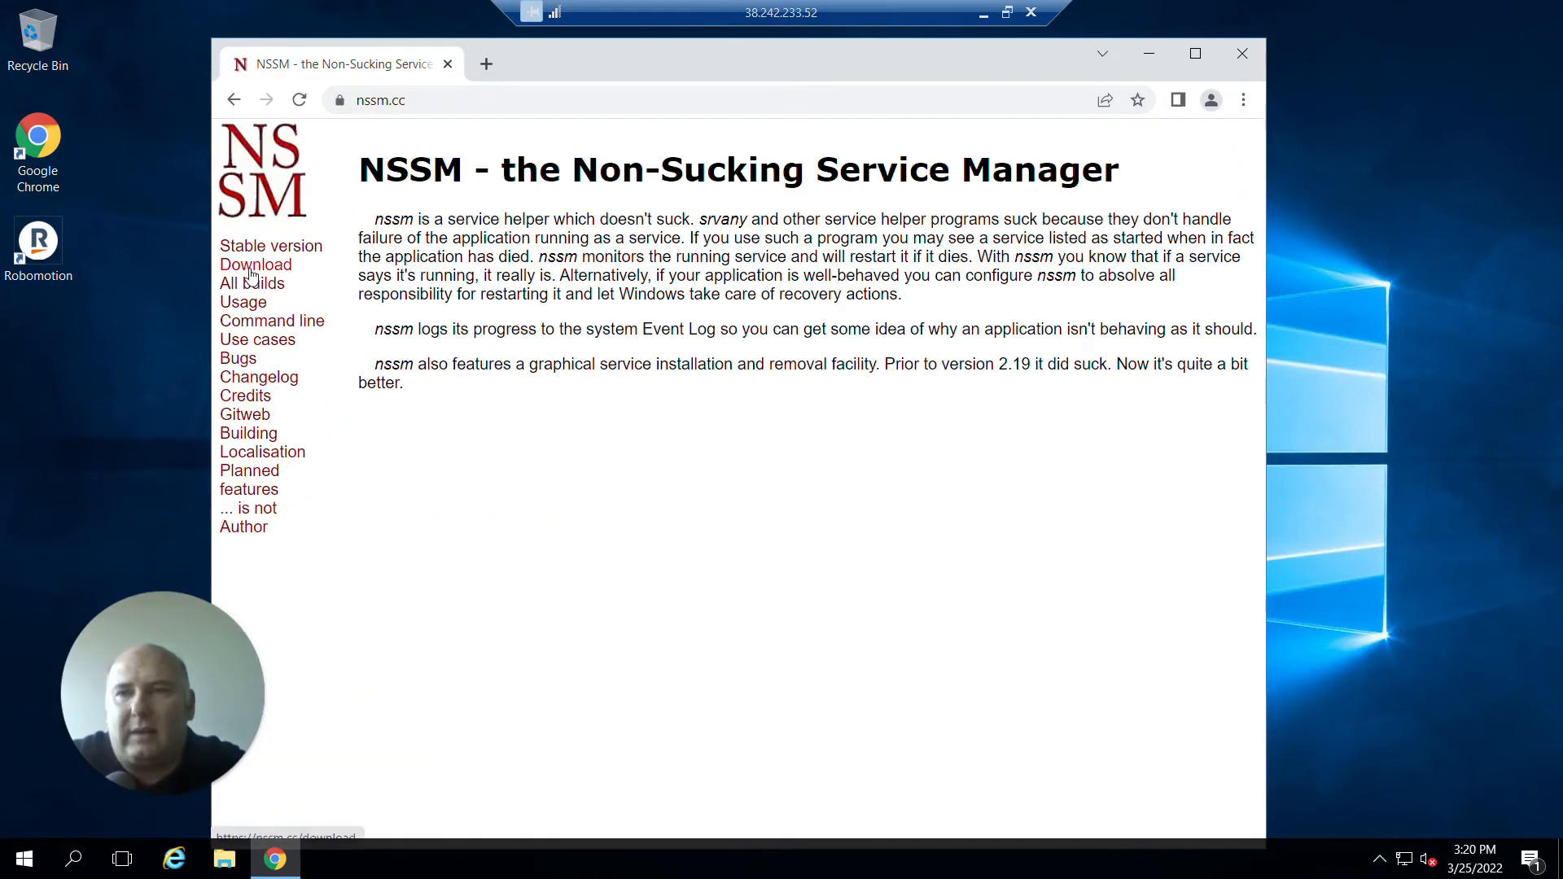
Download the nssm 2.24 release from the NSSM download page.
left_click(252, 267)
left_click_drag(1004, 59, 1191, 22)
left_click(943, 599)
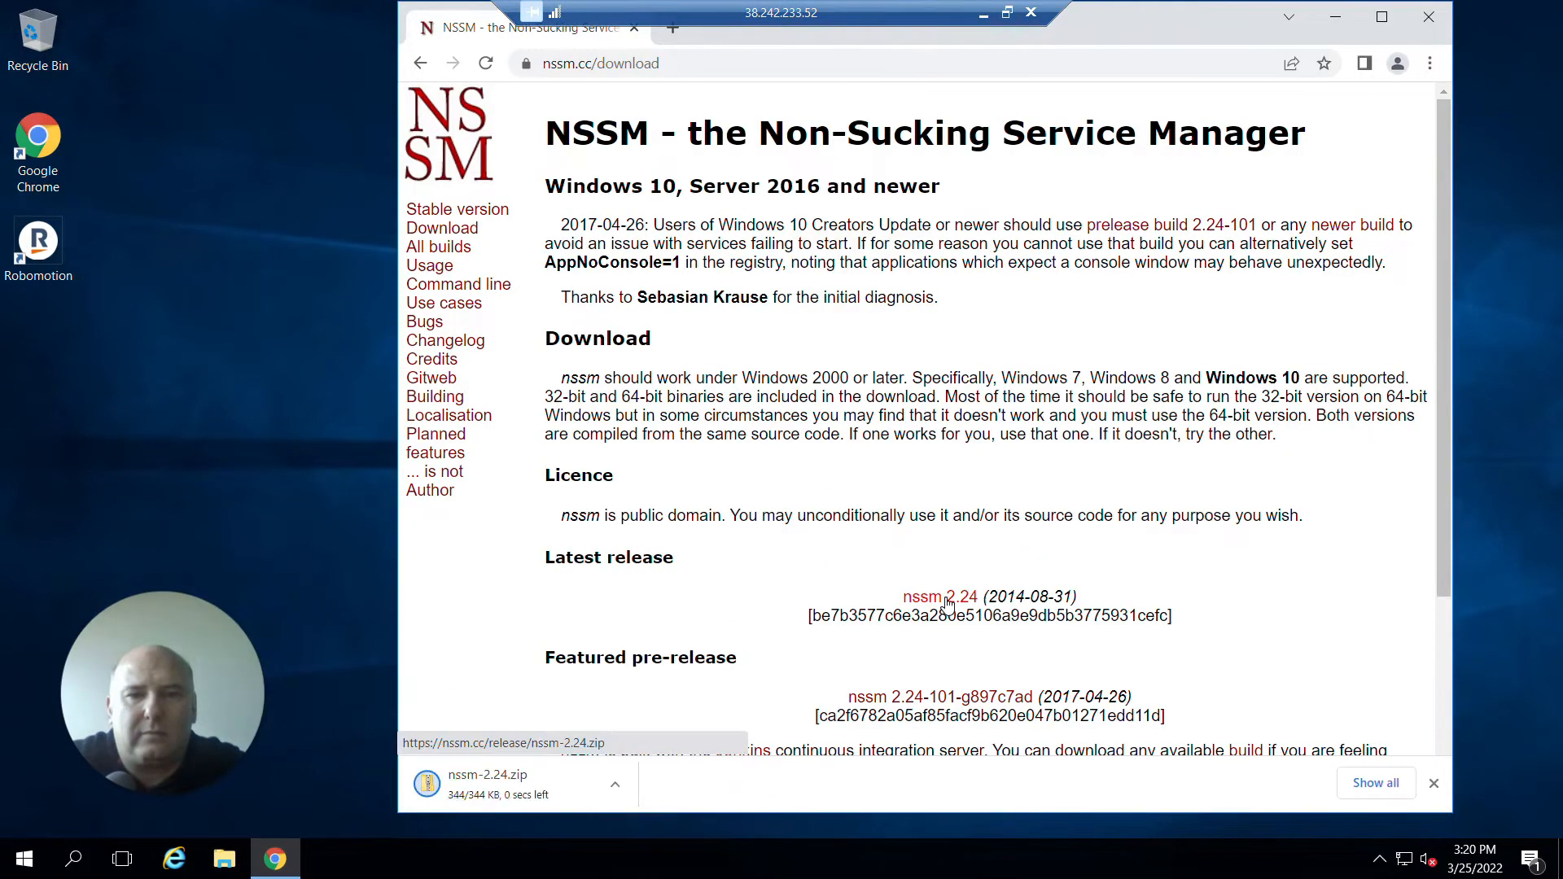
Open the downloaded nssm-2.24.zip and browse into its win64 folder to select the nssm application.
left_click(537, 790)
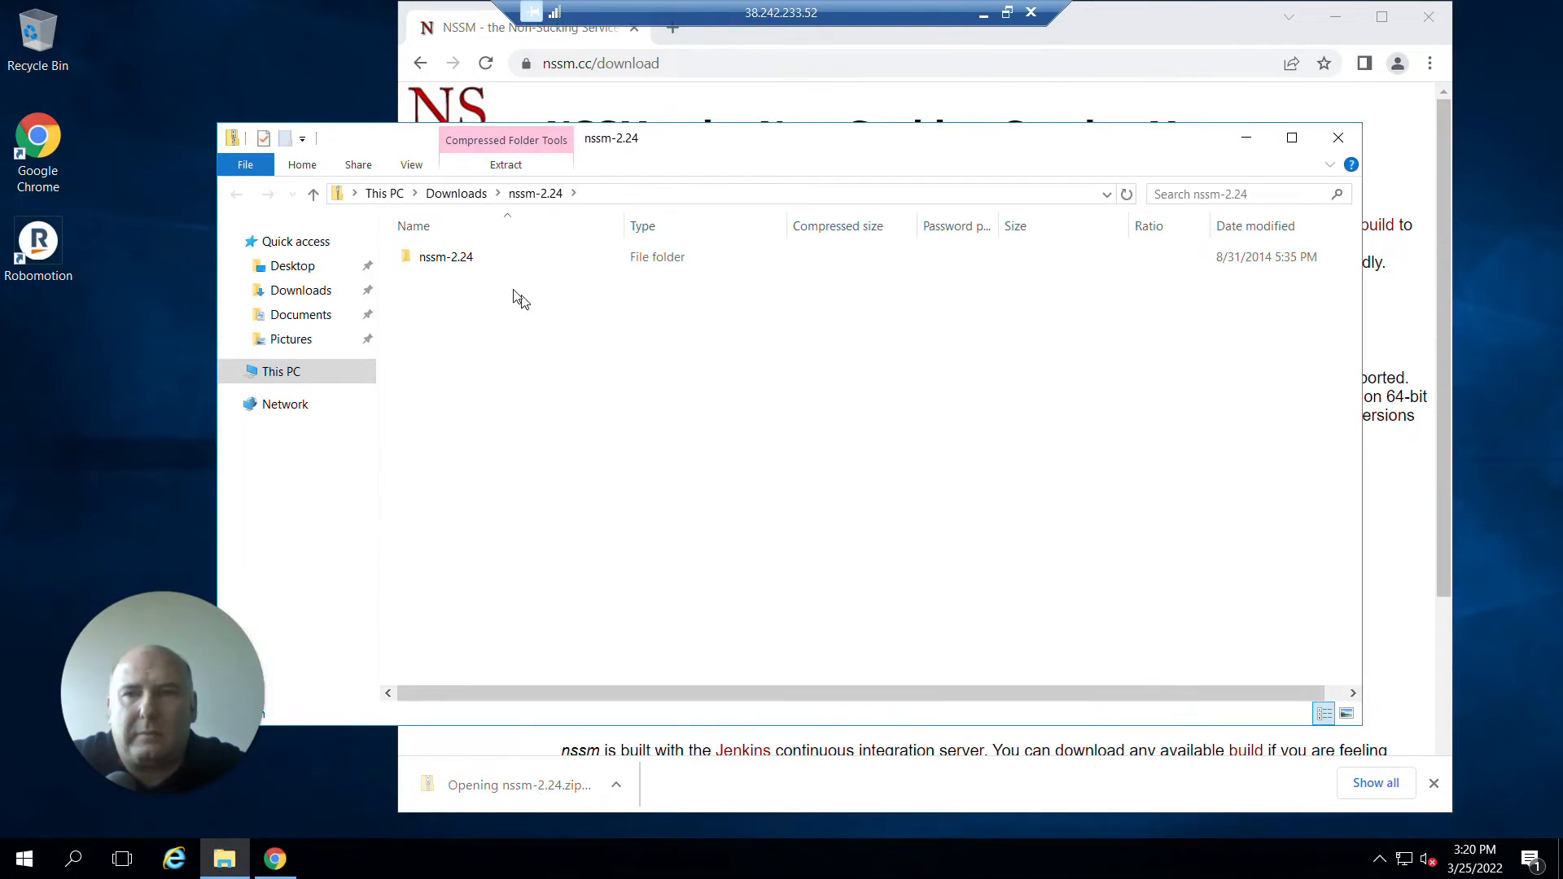
left_click(456, 257)
left_click(526, 300)
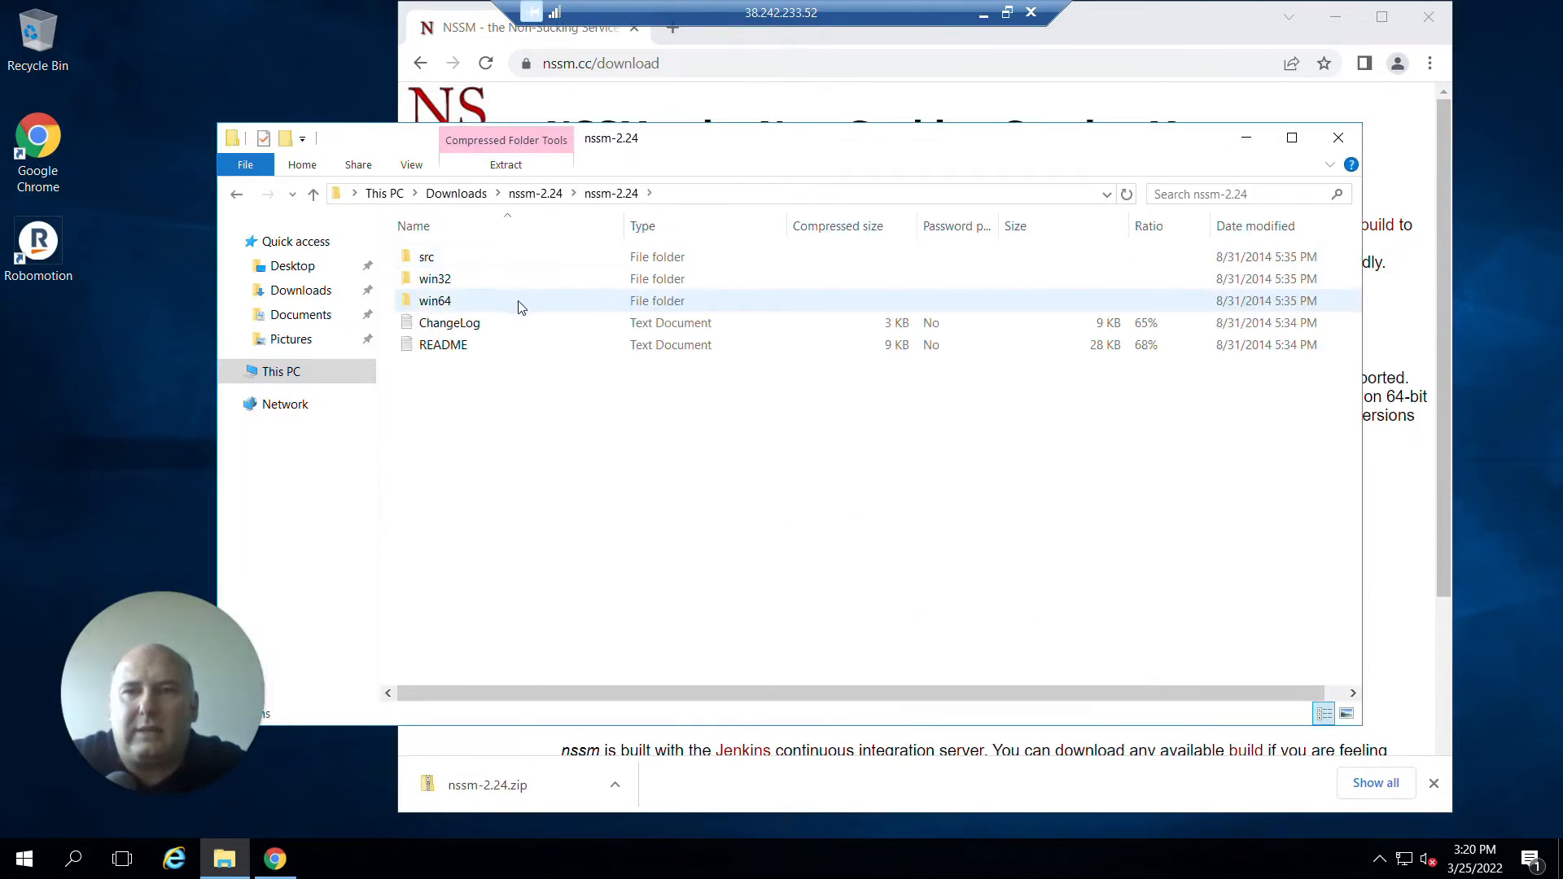
double_click(521, 302)
left_click(491, 258)
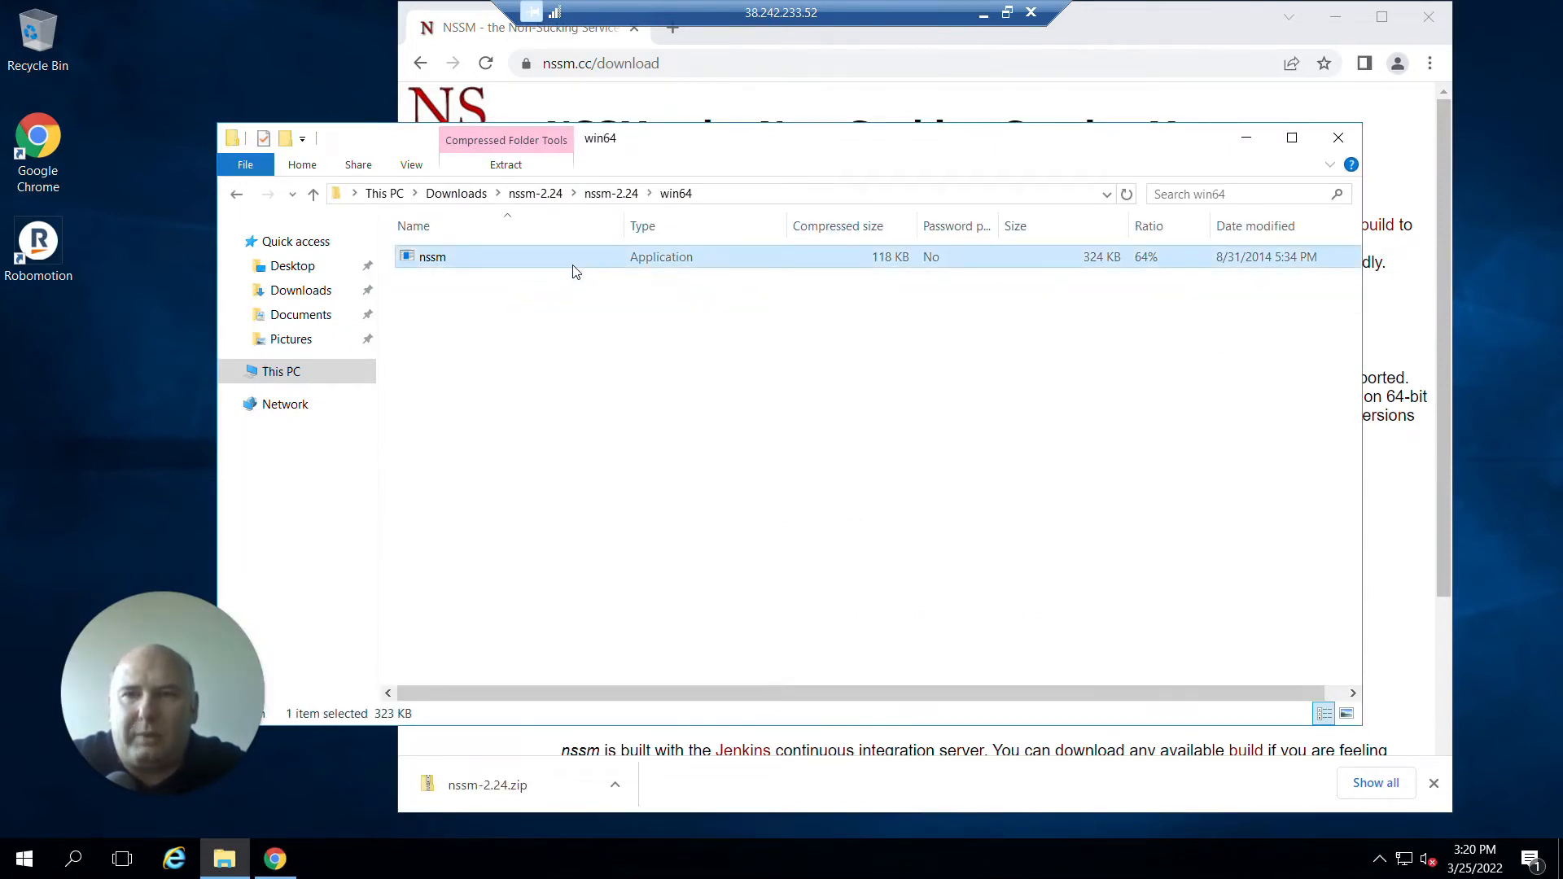
Paste the nssm application into the %LOCALAPPDATA%/robomotion/bin folder and close the Explorer and browser windows.
left_click(769, 196)
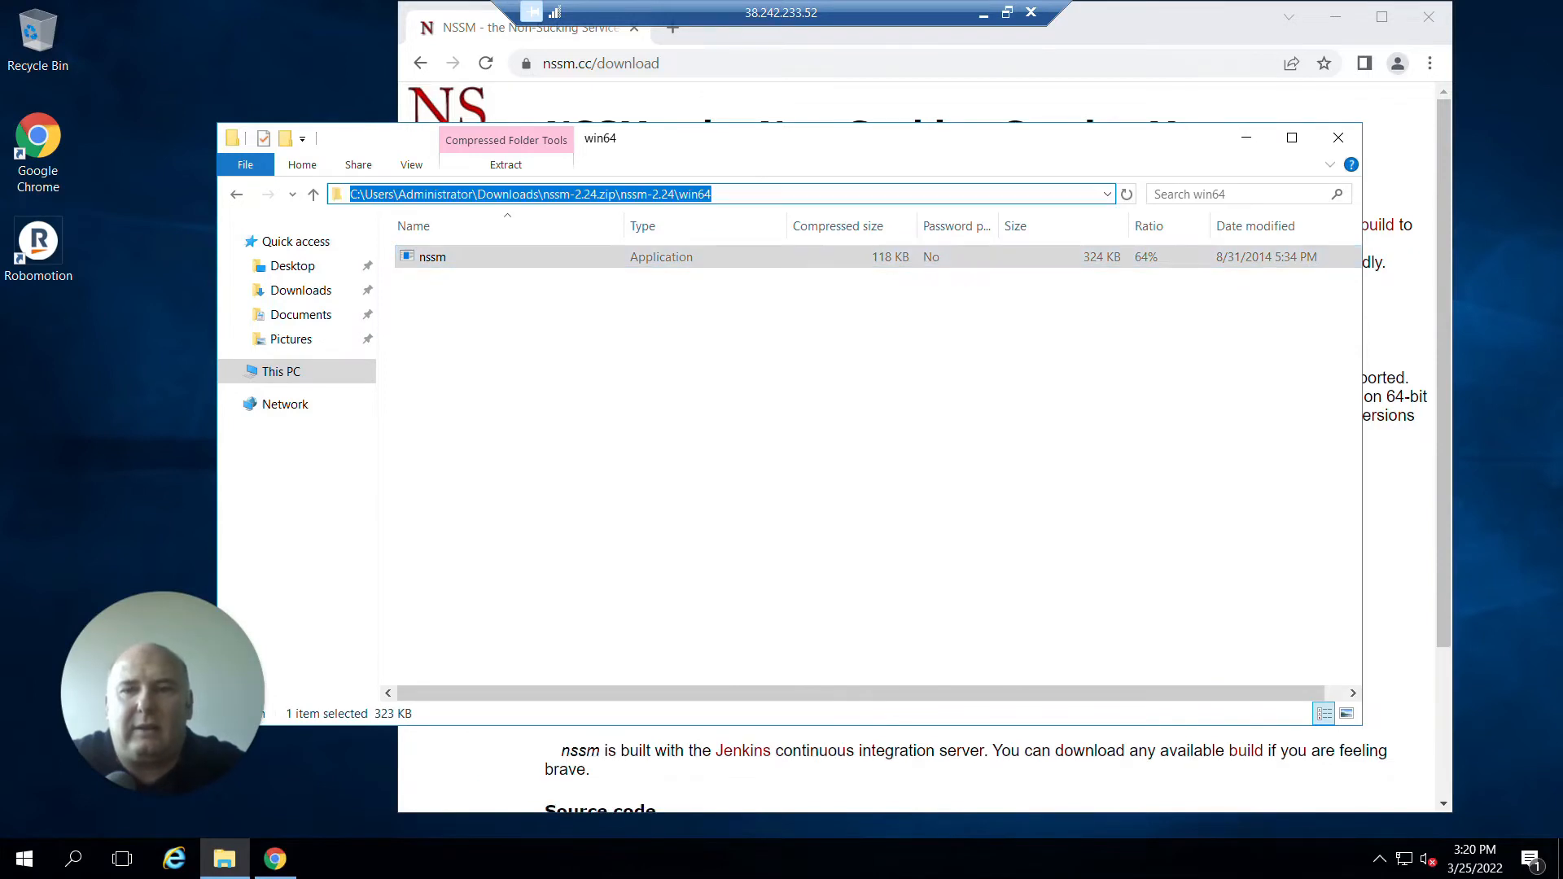
key("BackSpace")
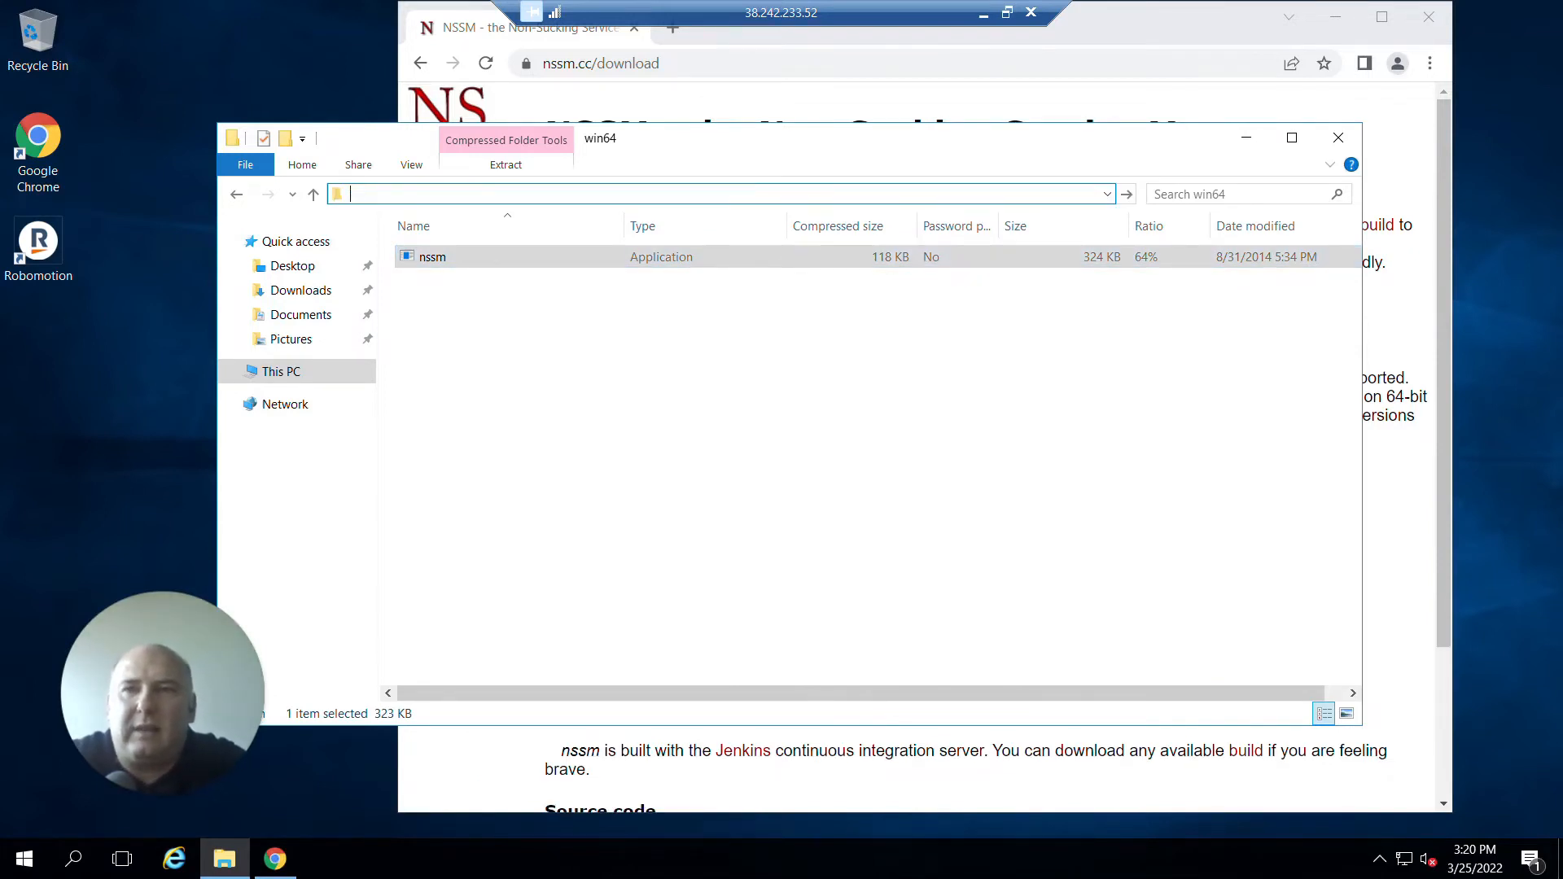
type("%")
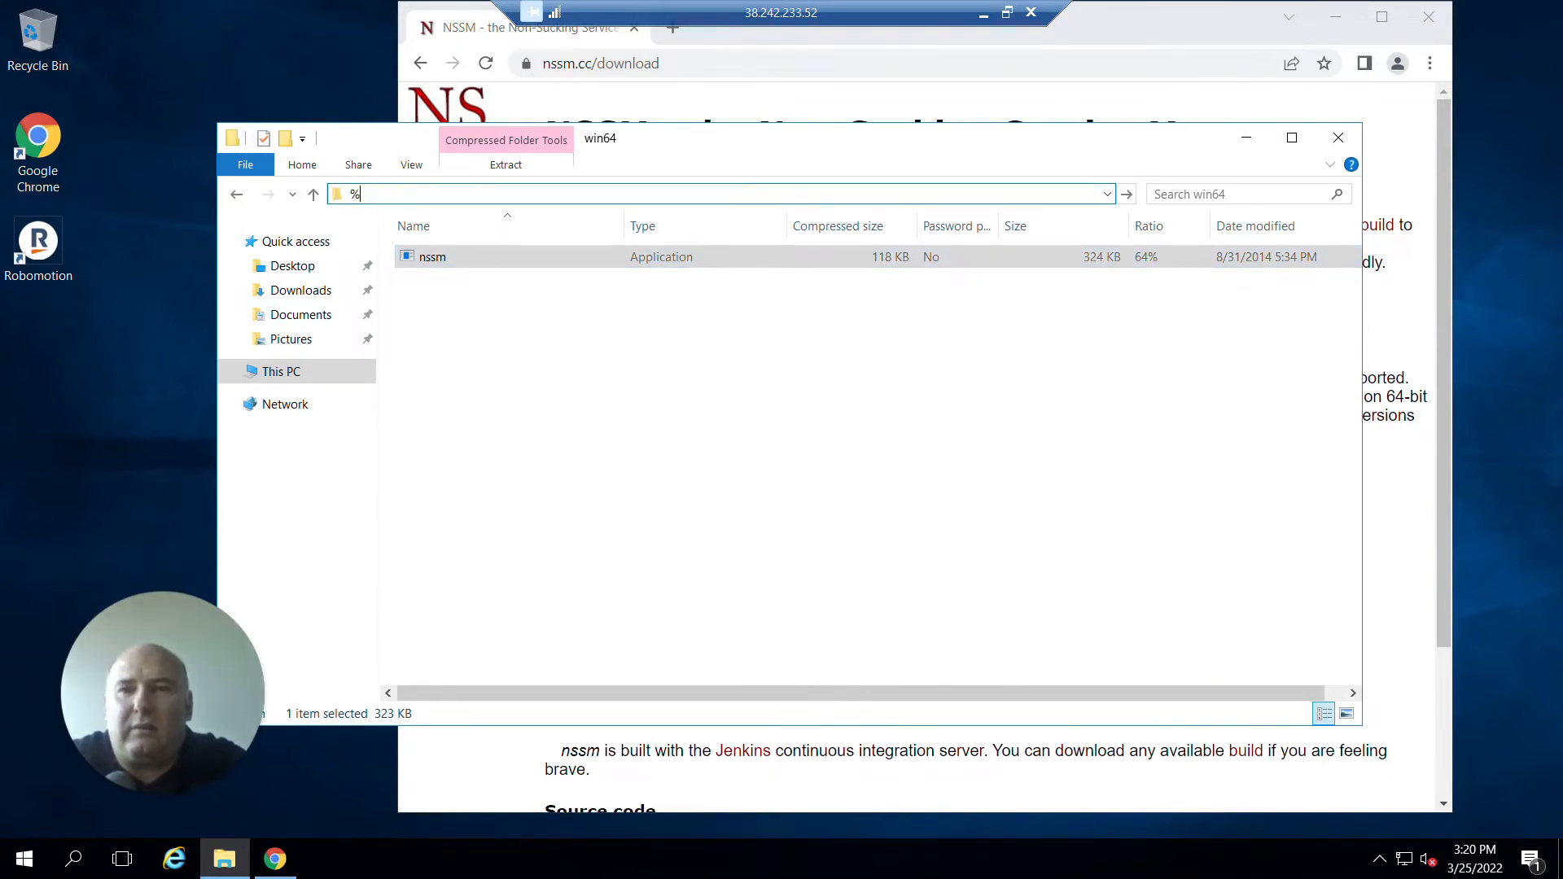
type("LOCA")
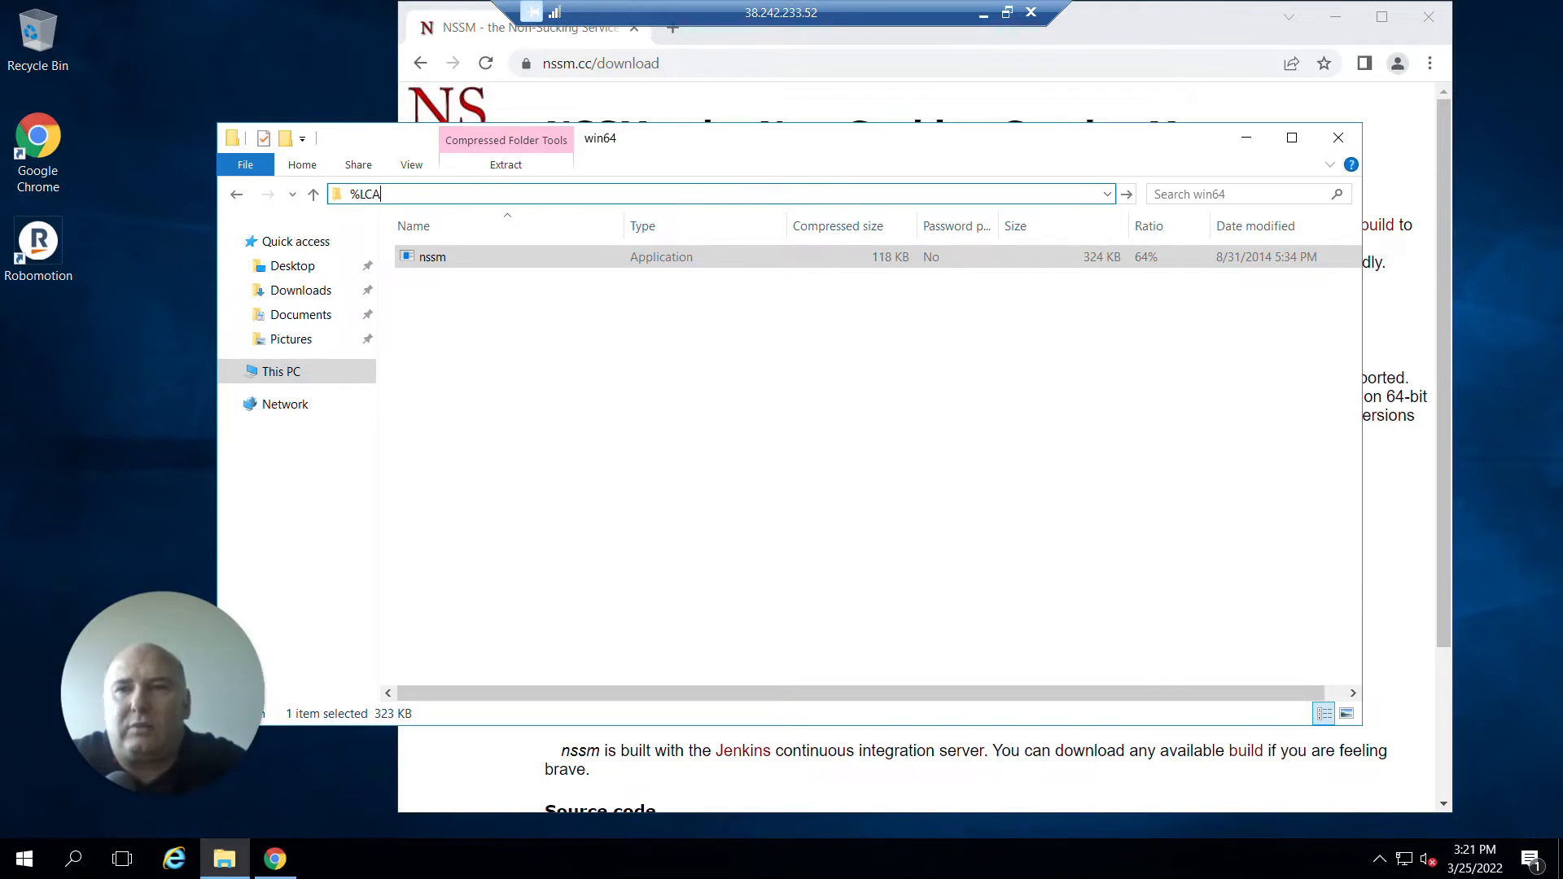
key("BackSpace")
key("BackSpace")
type("OCALAPPDATA")
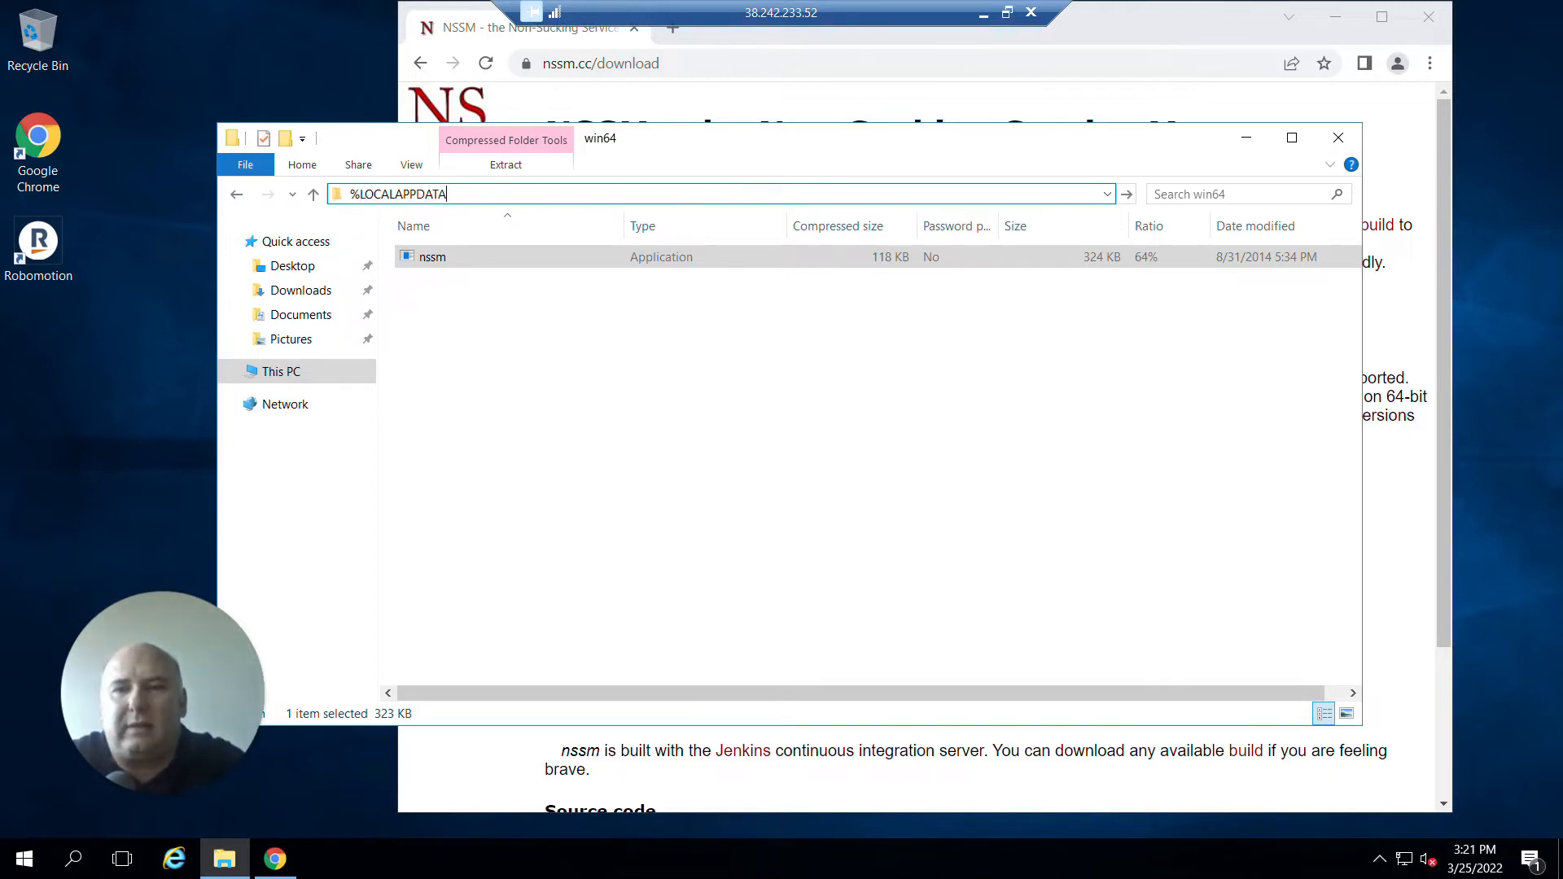
type("%&Roa")
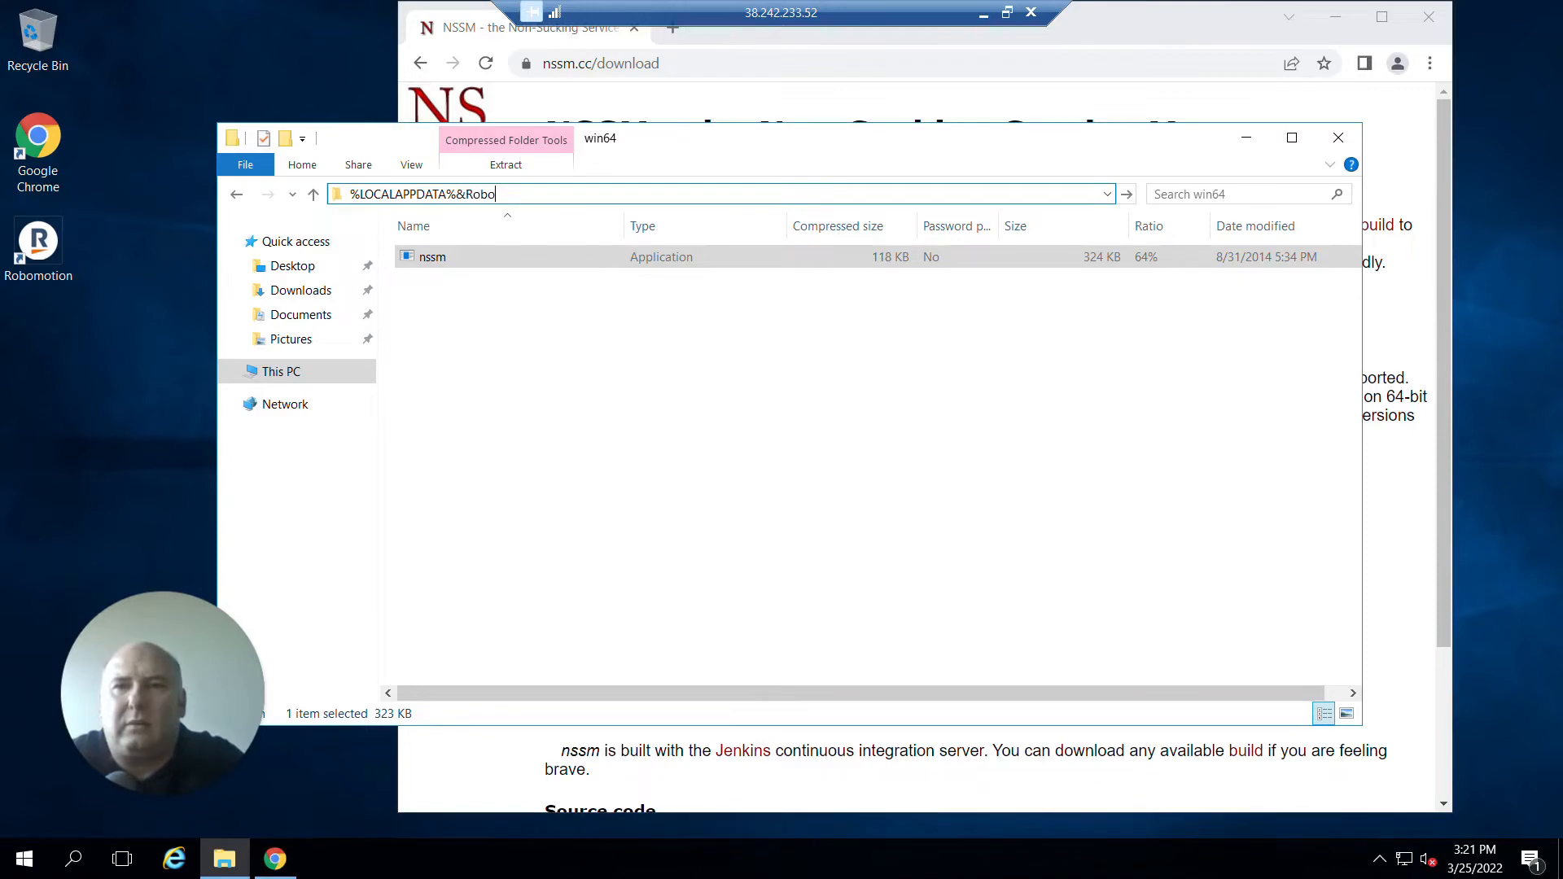
key("BackSpace")
key("BackSpace")
key("BackSpace")
key("BackSpace")
type("/robomo")
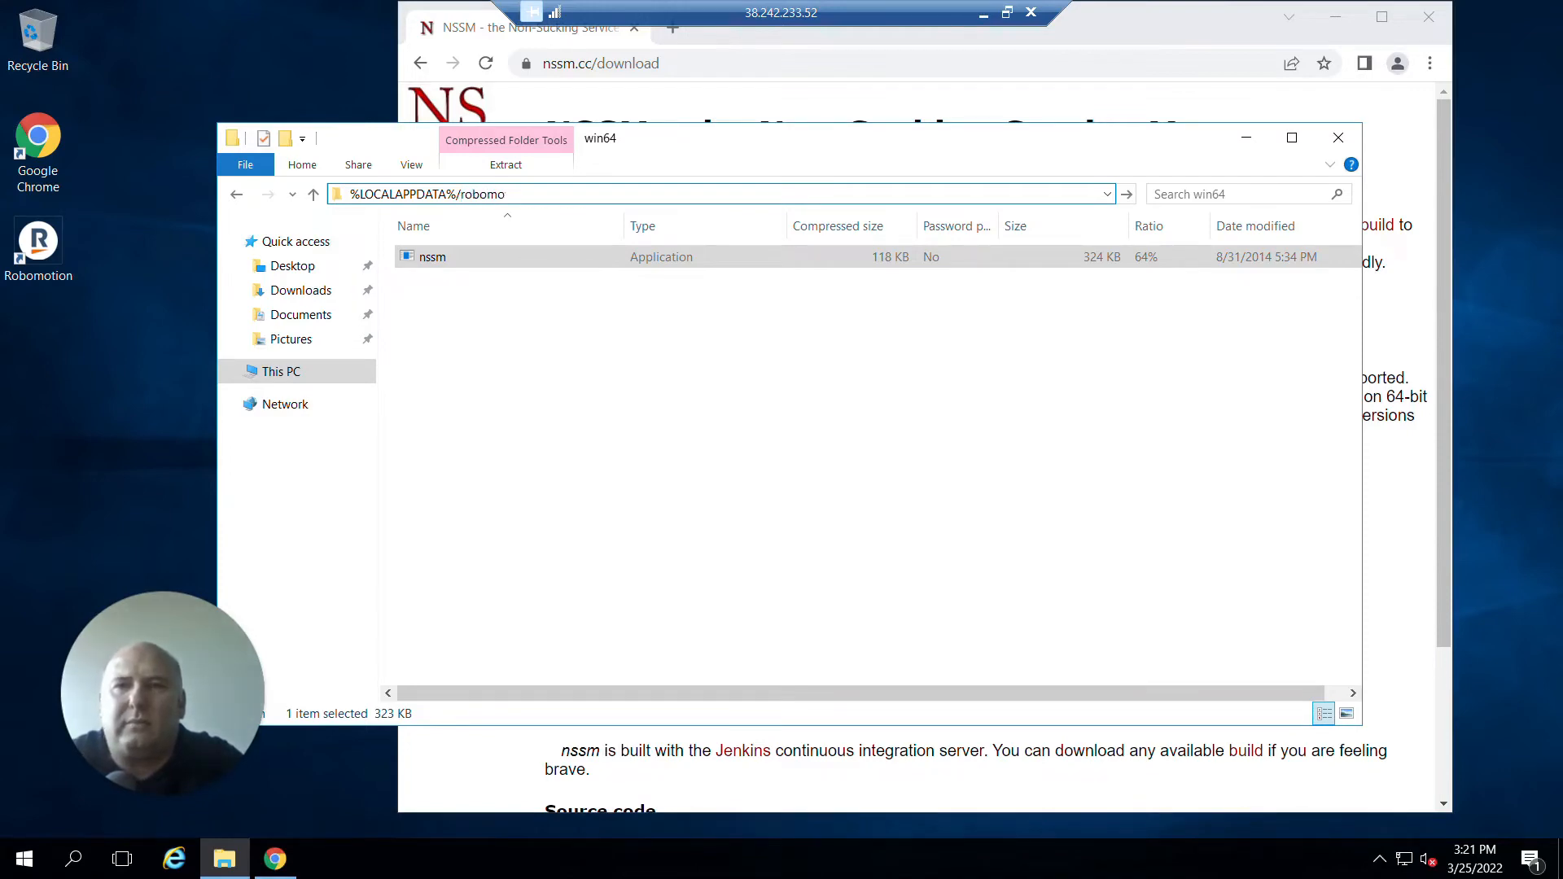
type("tion/bin")
key("Return")
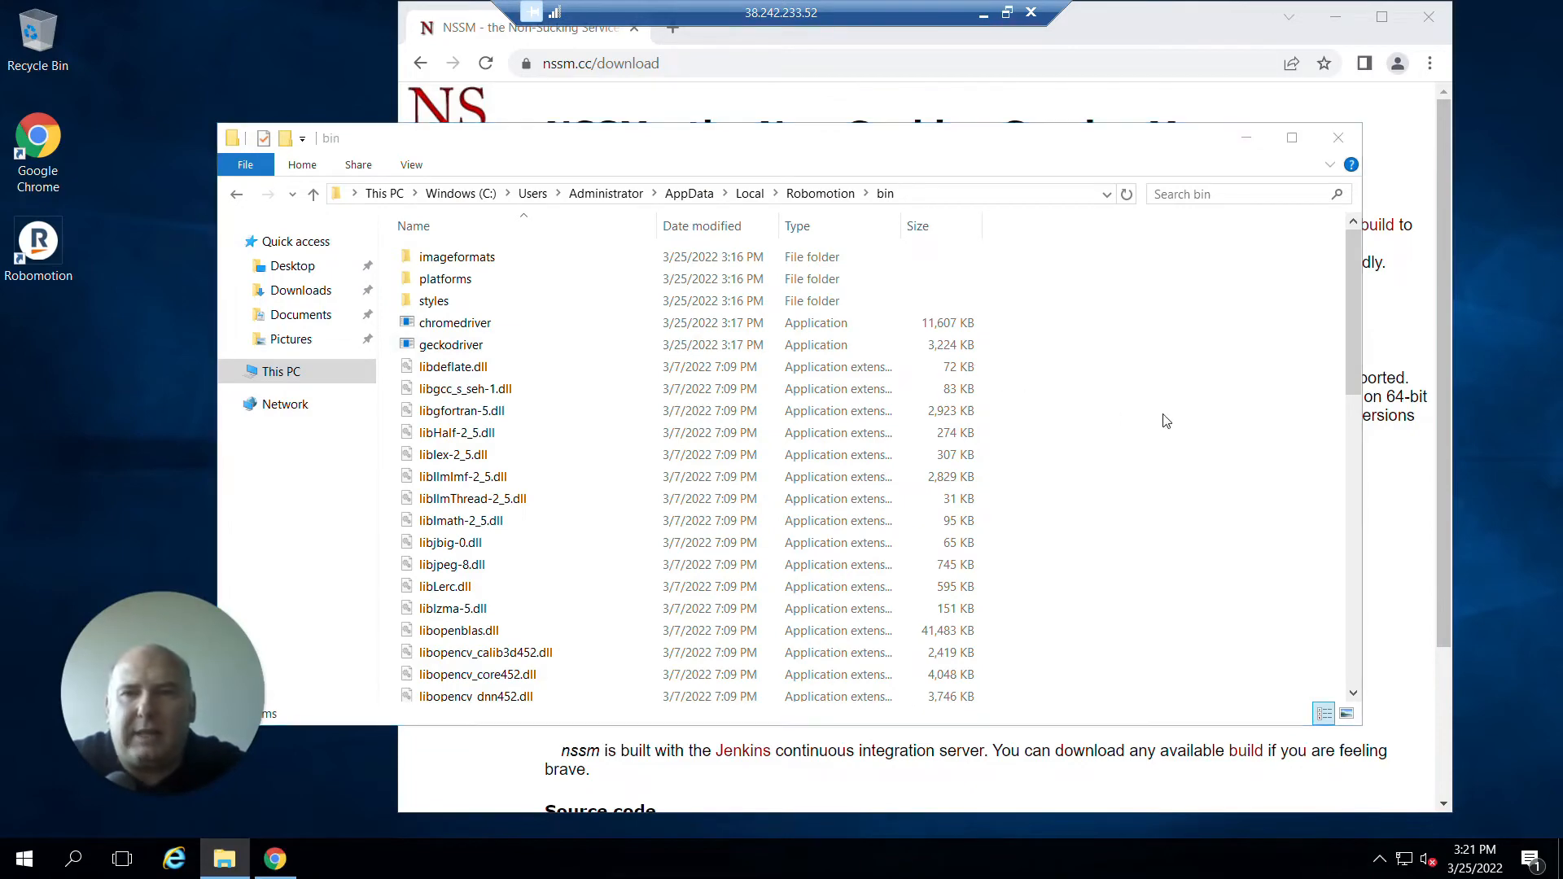
key("ctrl+v")
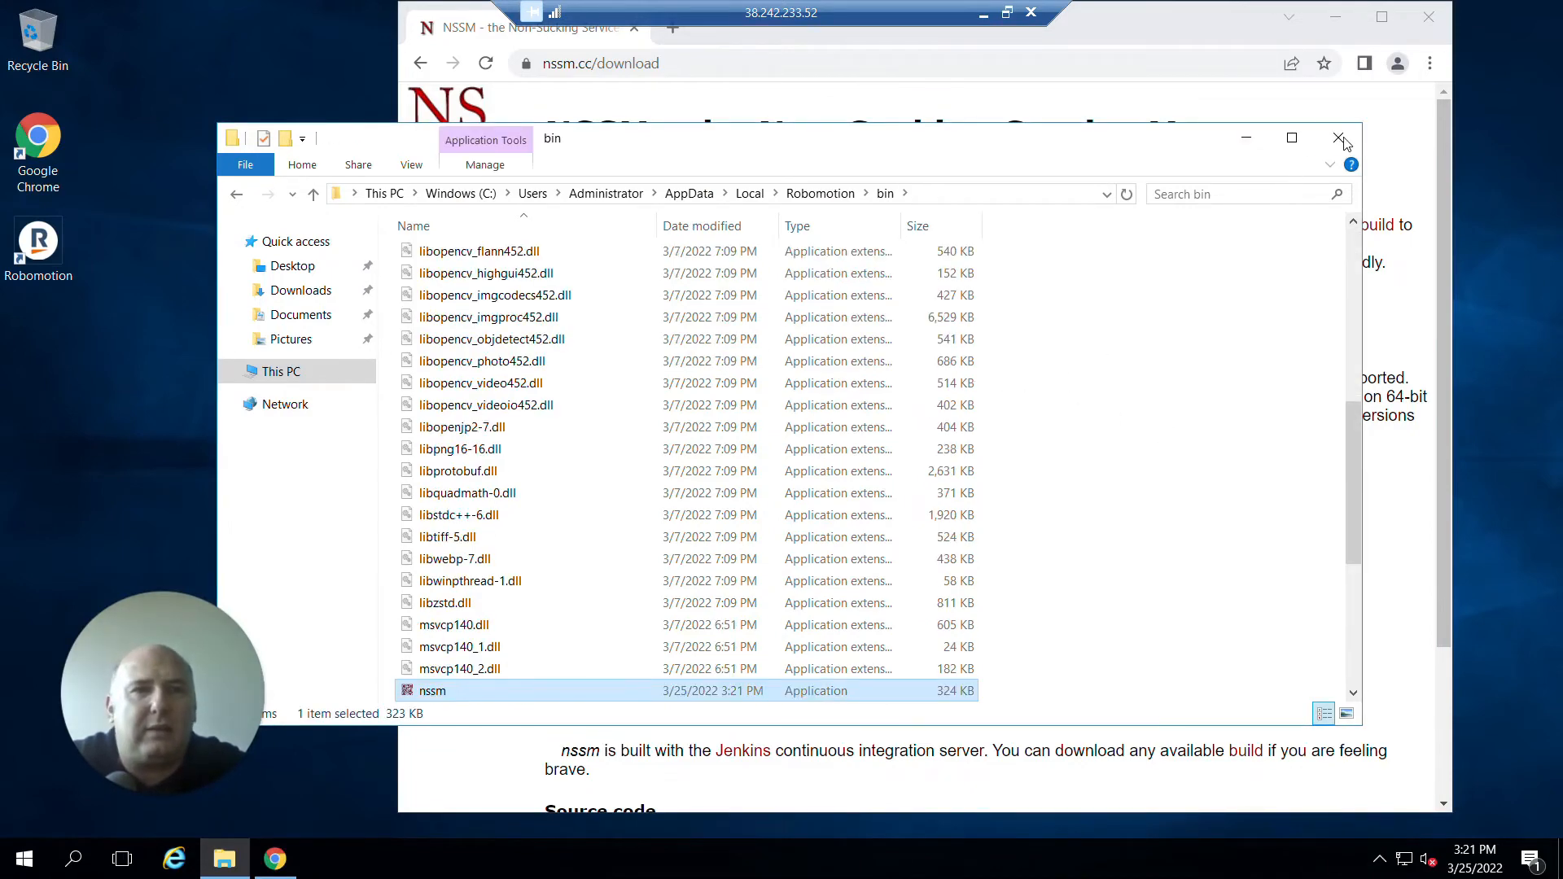
left_click(1338, 137)
left_click(1335, 16)
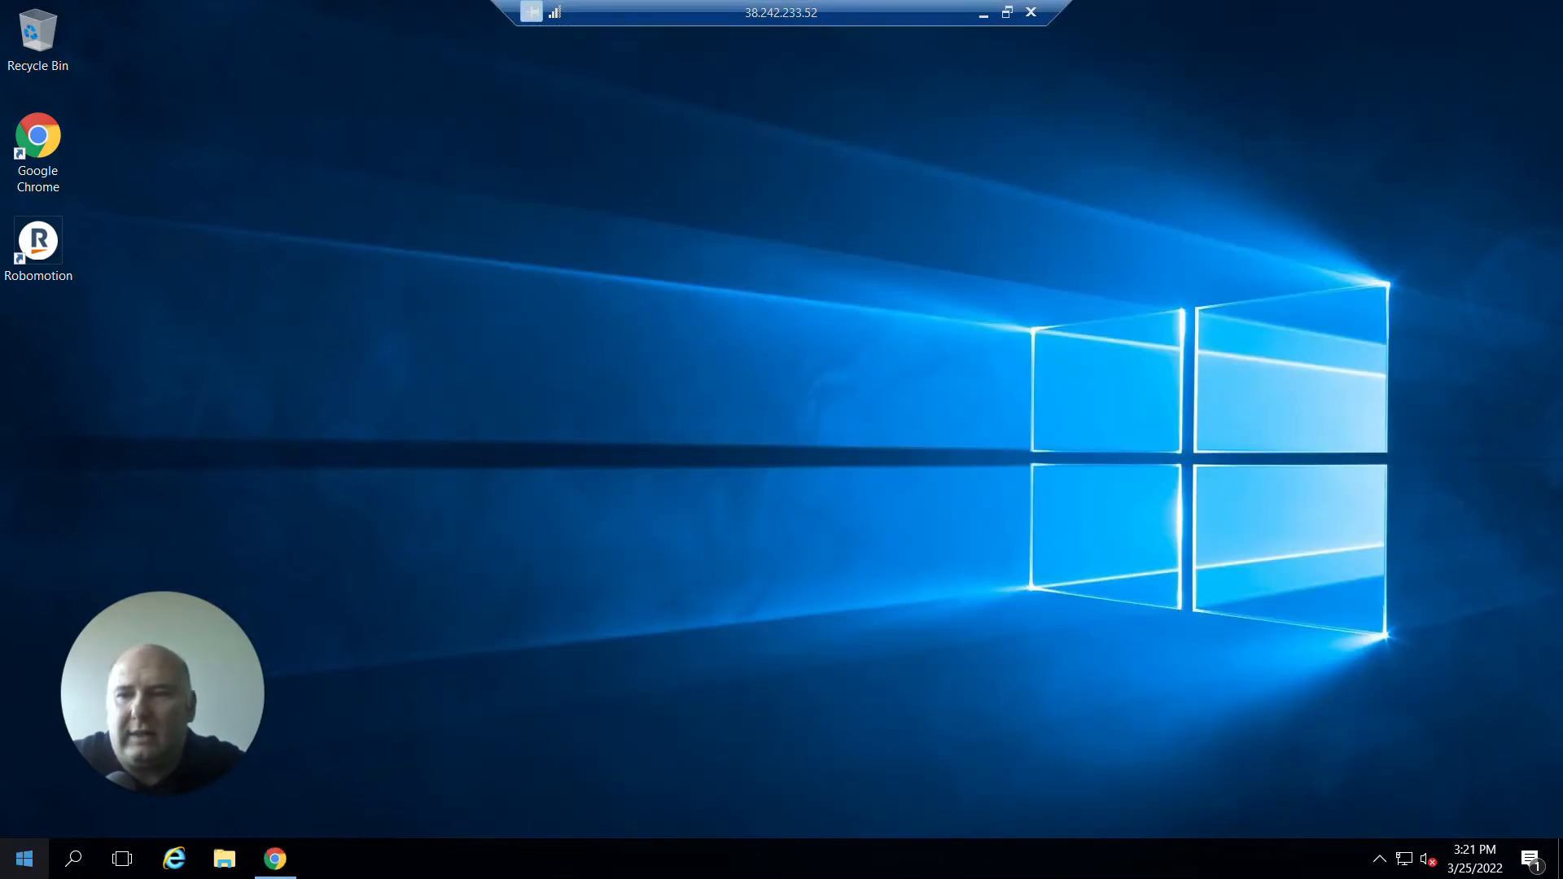
Open Command Prompt from the Start search and close the Windows Media Player window that opened by mistake.
left_click(25, 868)
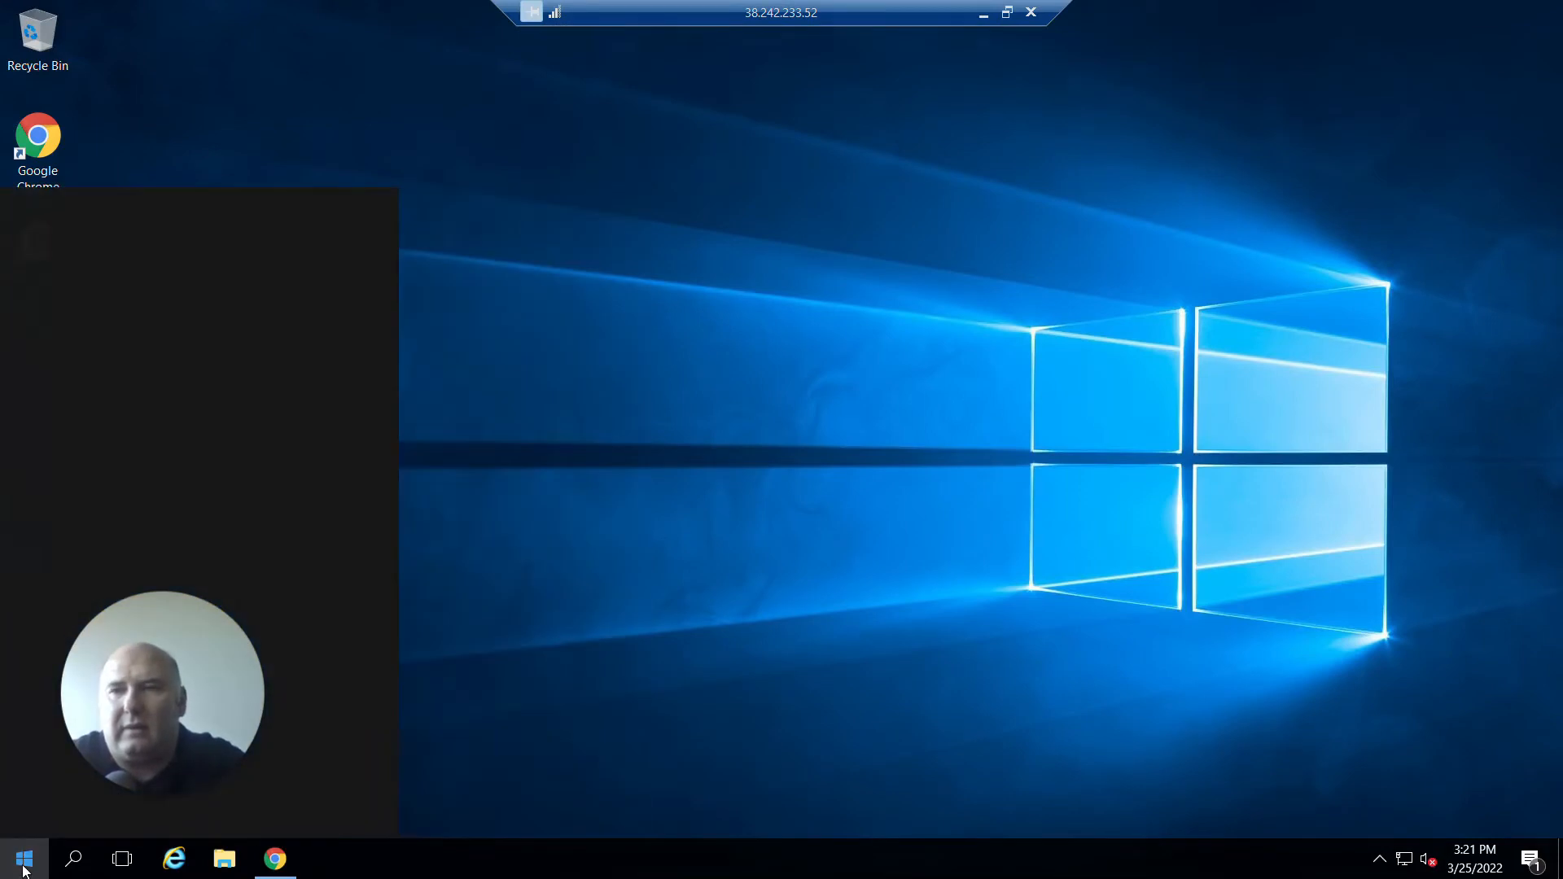
type("md")
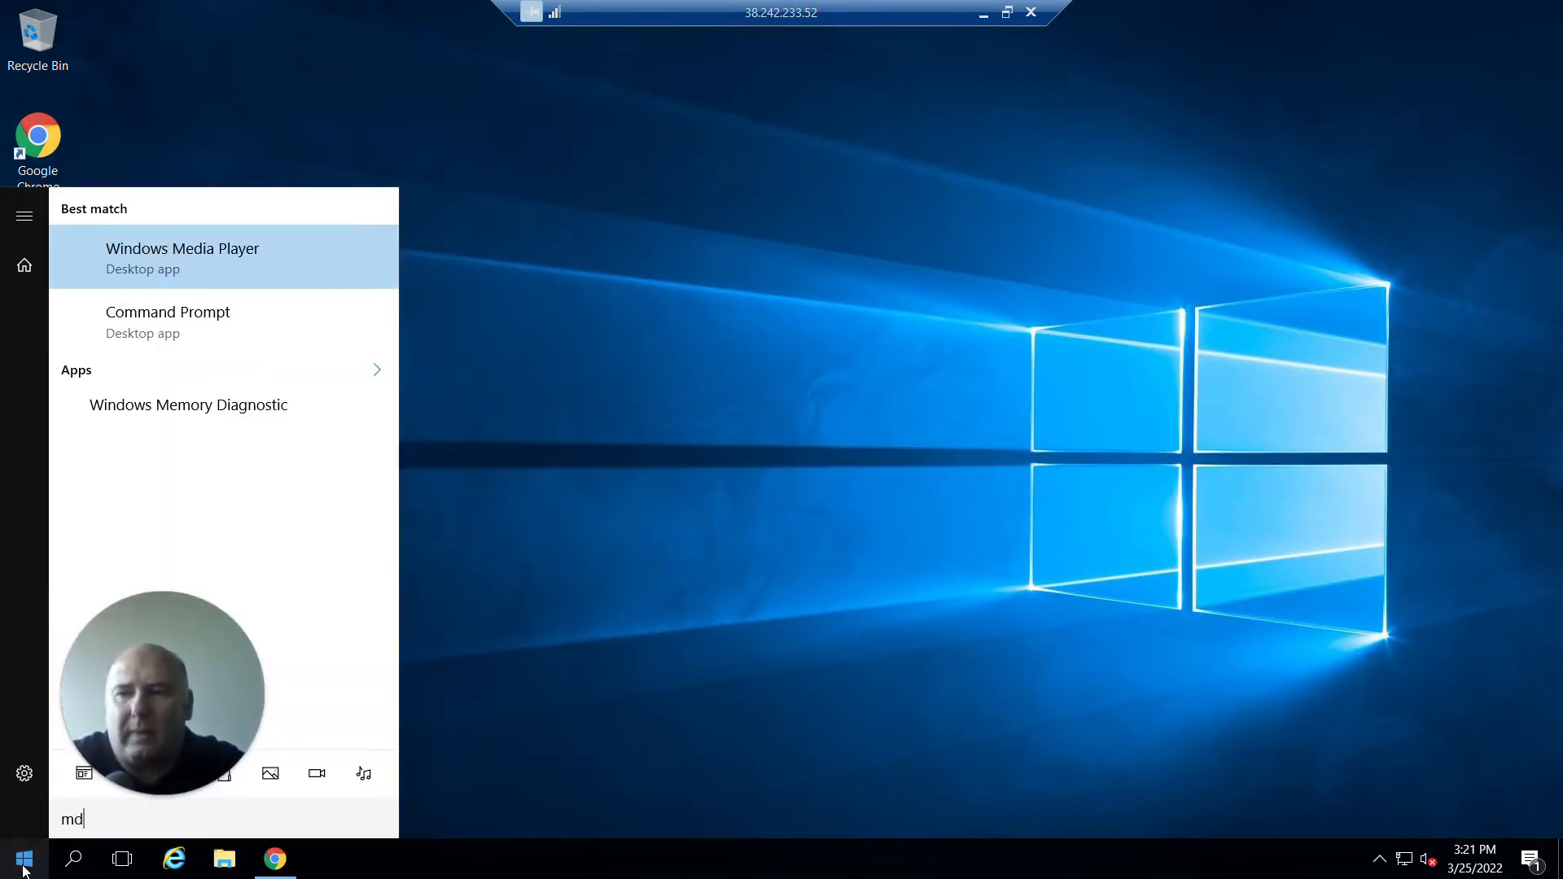
key("BackSpace")
key("BackSpace")
type("c,d")
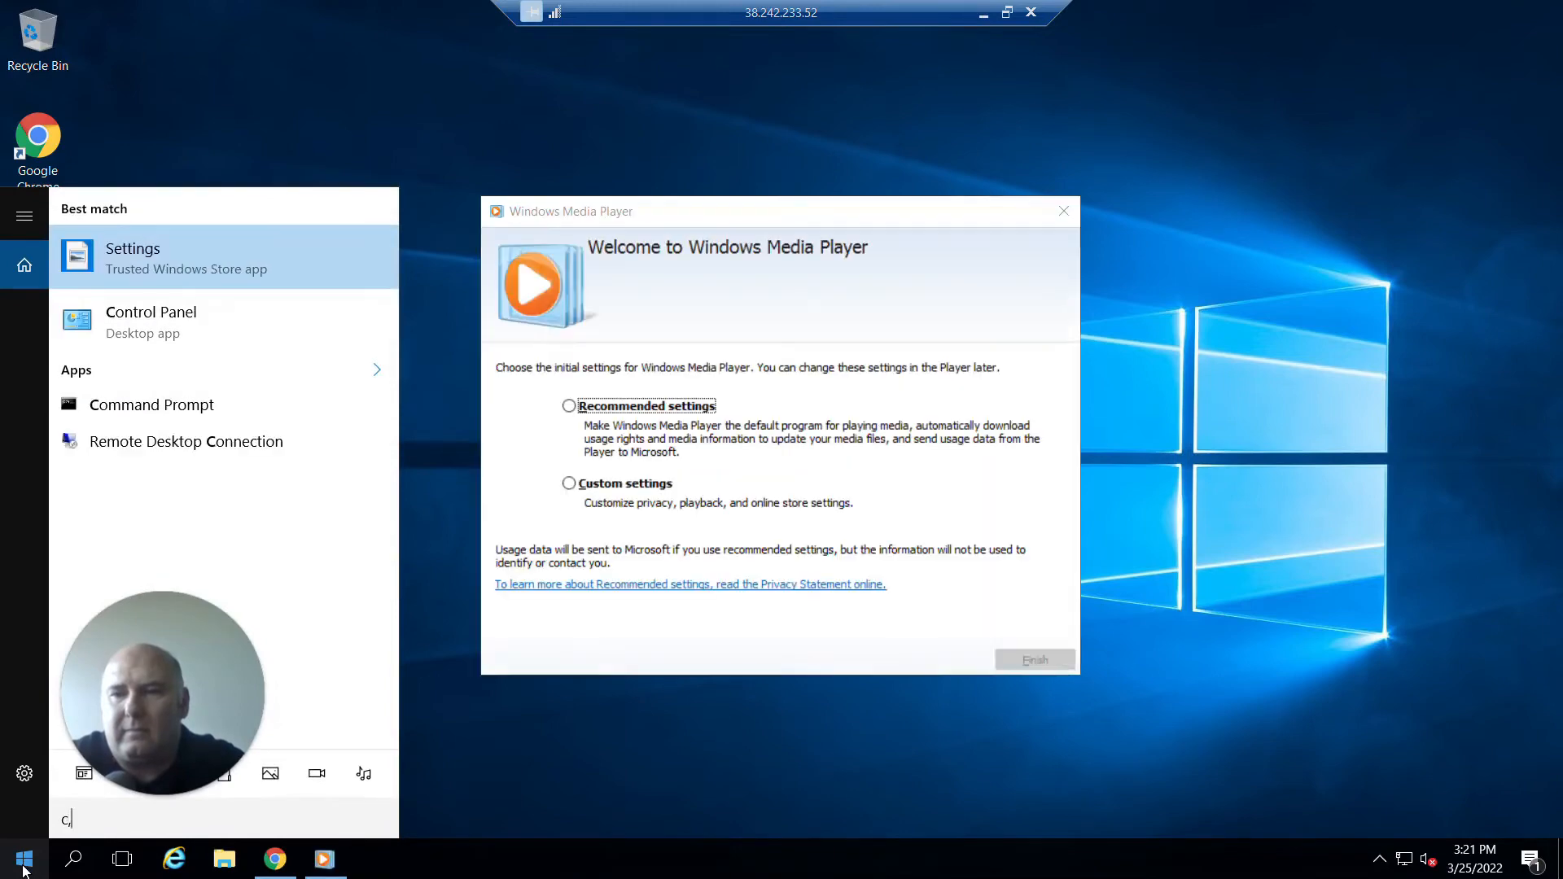
key("BackSpace")
key("BackSpace")
type("md")
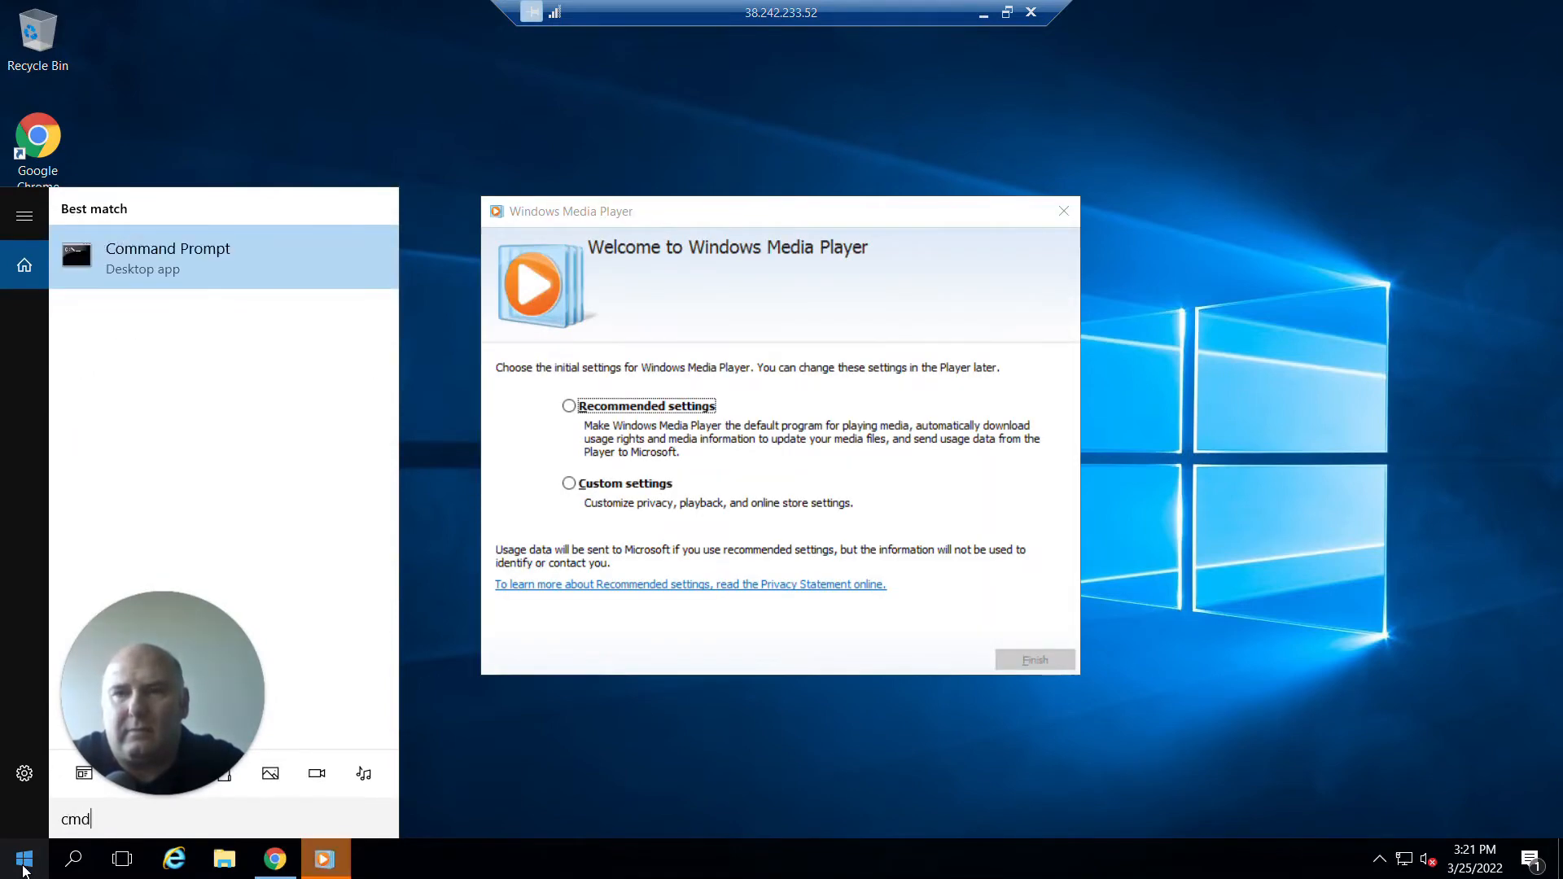
key("Return")
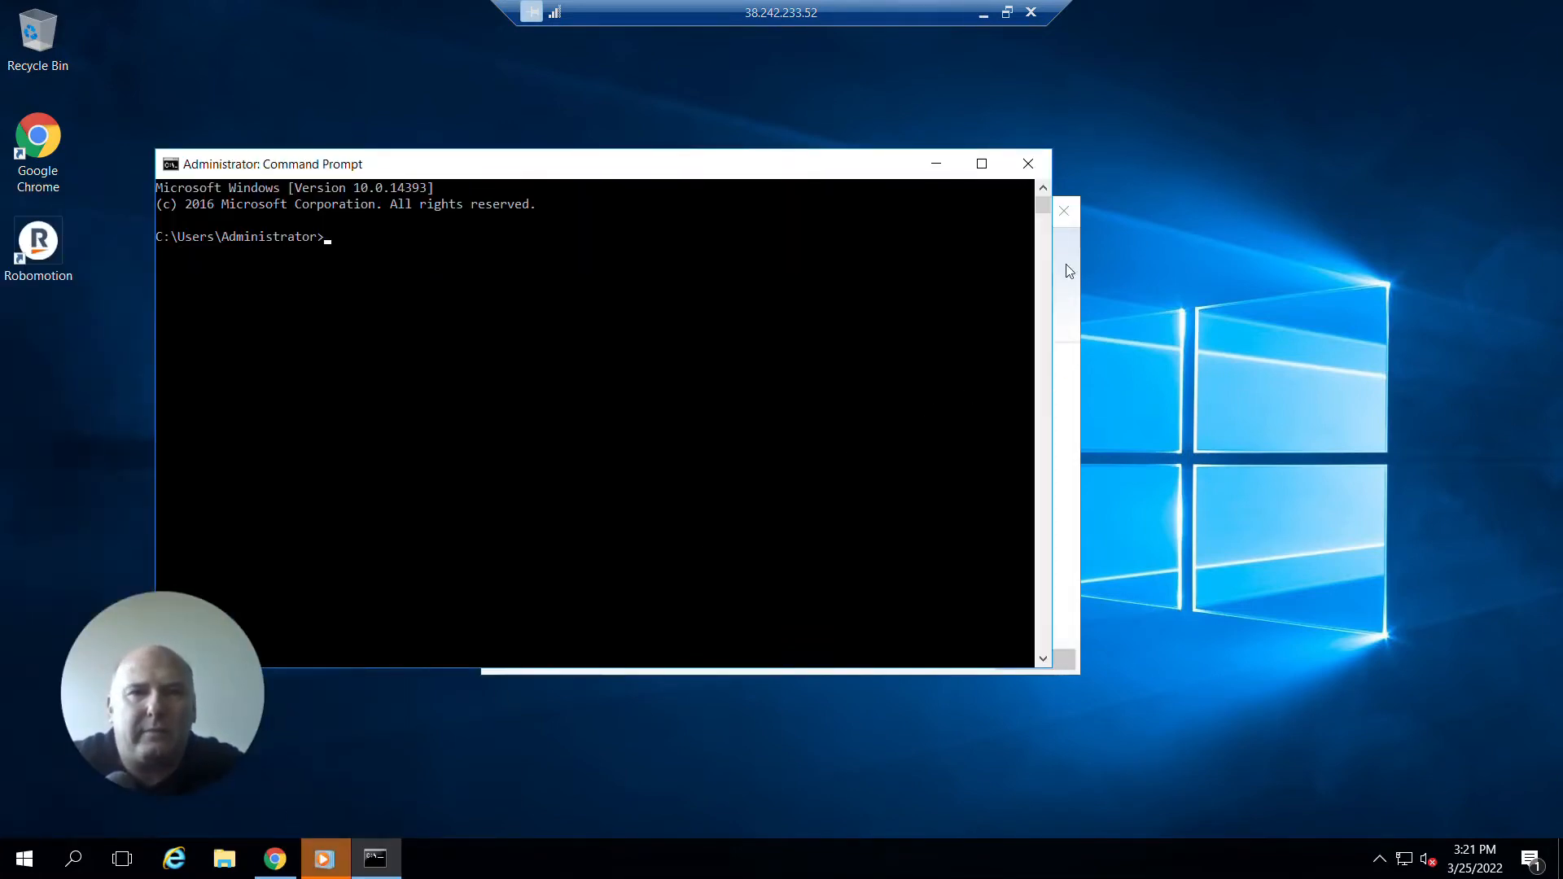
left_click(1059, 208)
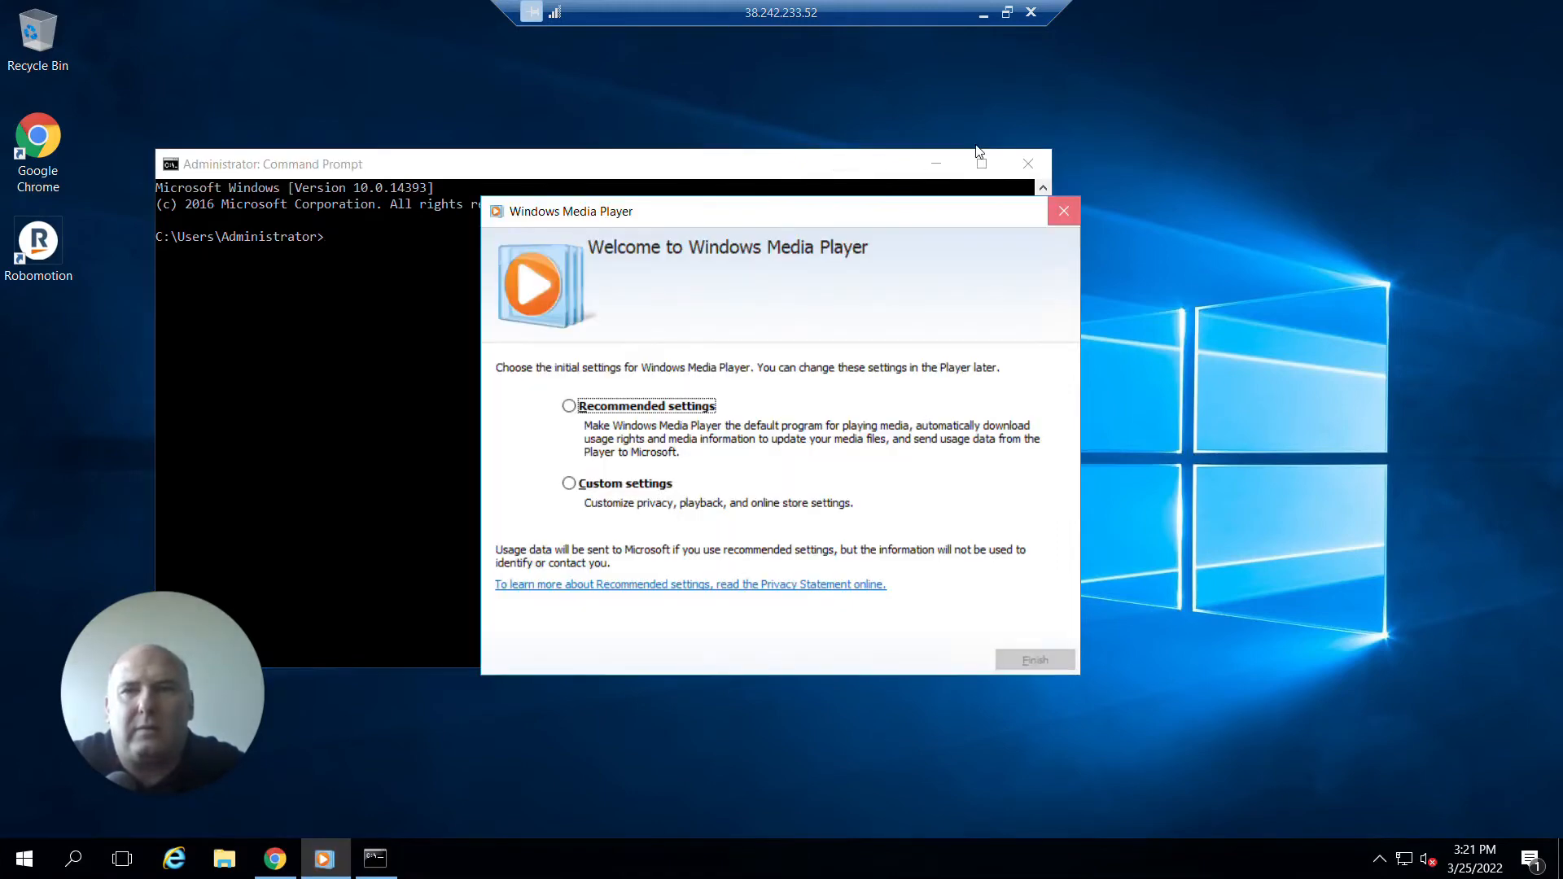
left_click_drag(908, 163, 1043, 140)
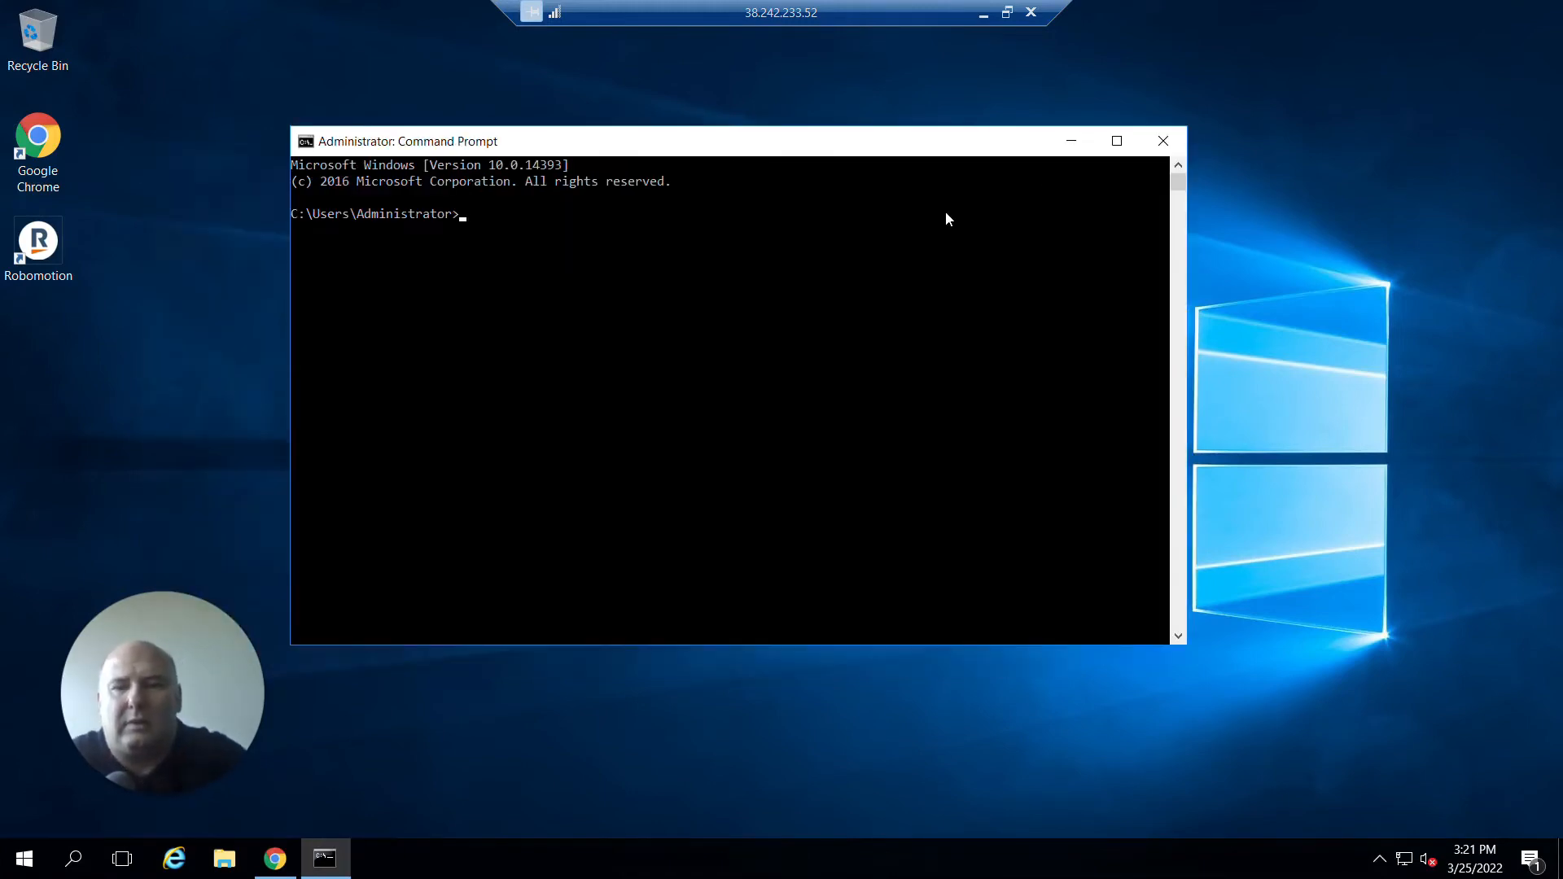
Run nssm in the Command Prompt to view its usage options.
type("nssm")
key("Return")
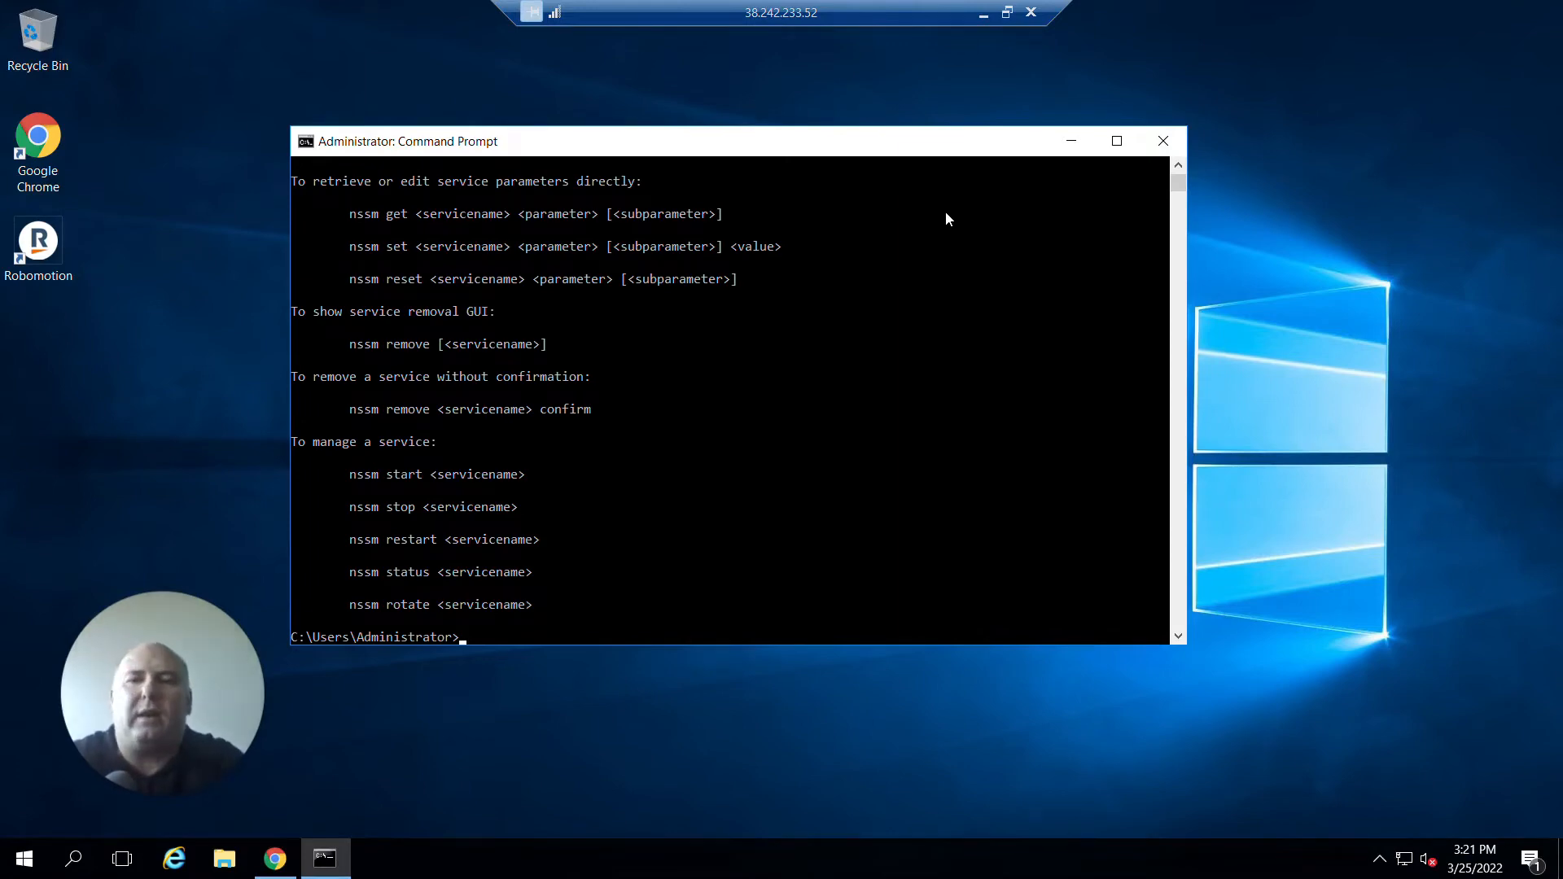
type("nssm")
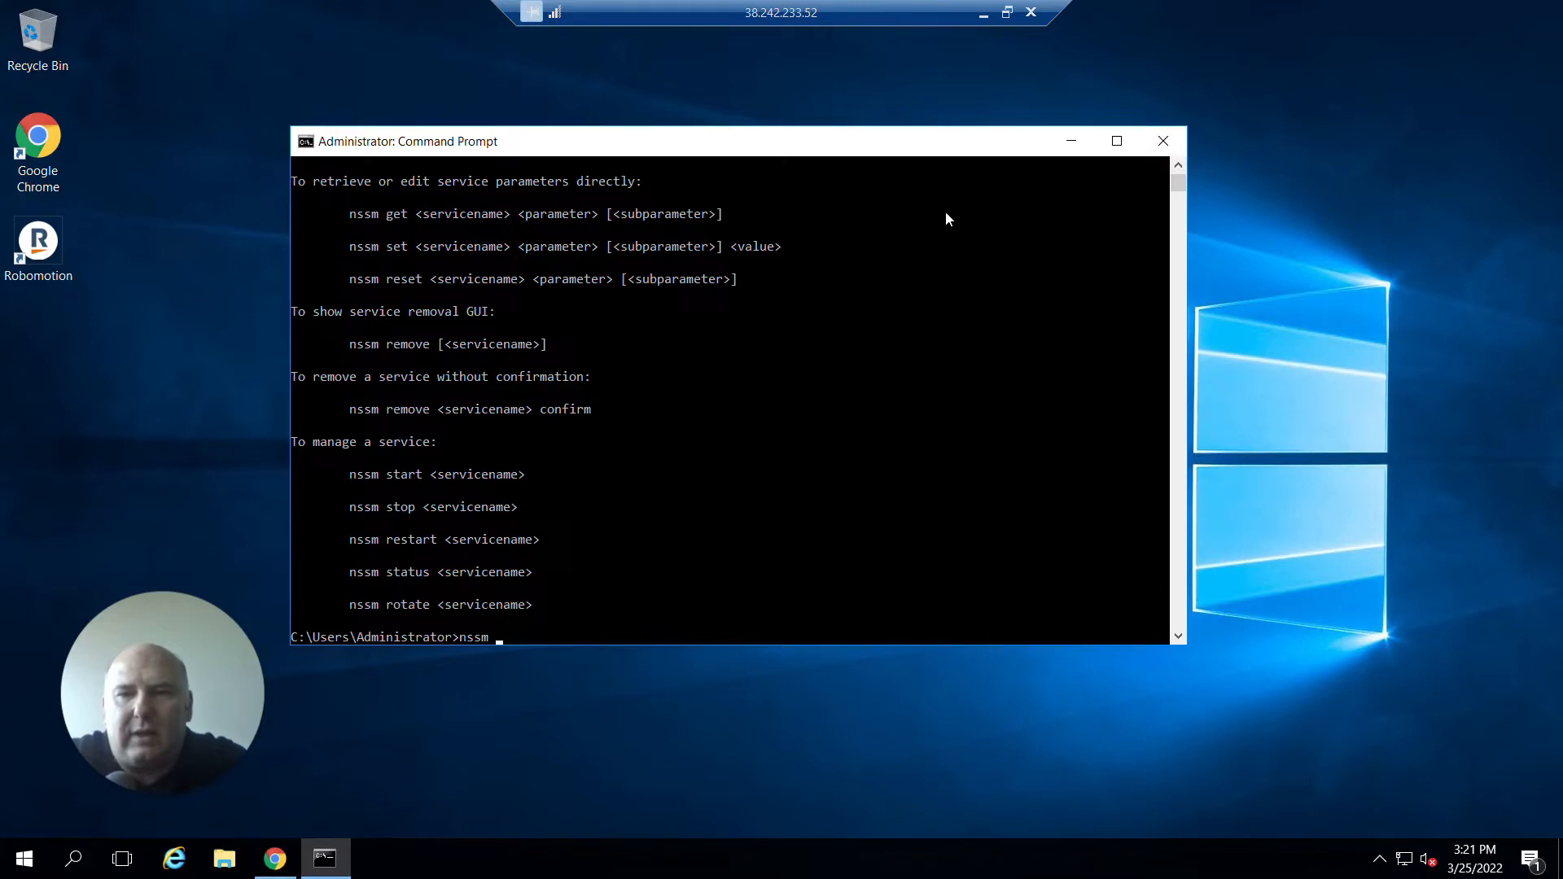
Copy the nssm.exe install Robomotion command from the documentation page on the local browser and return to the remote desktop.
left_click(983, 13)
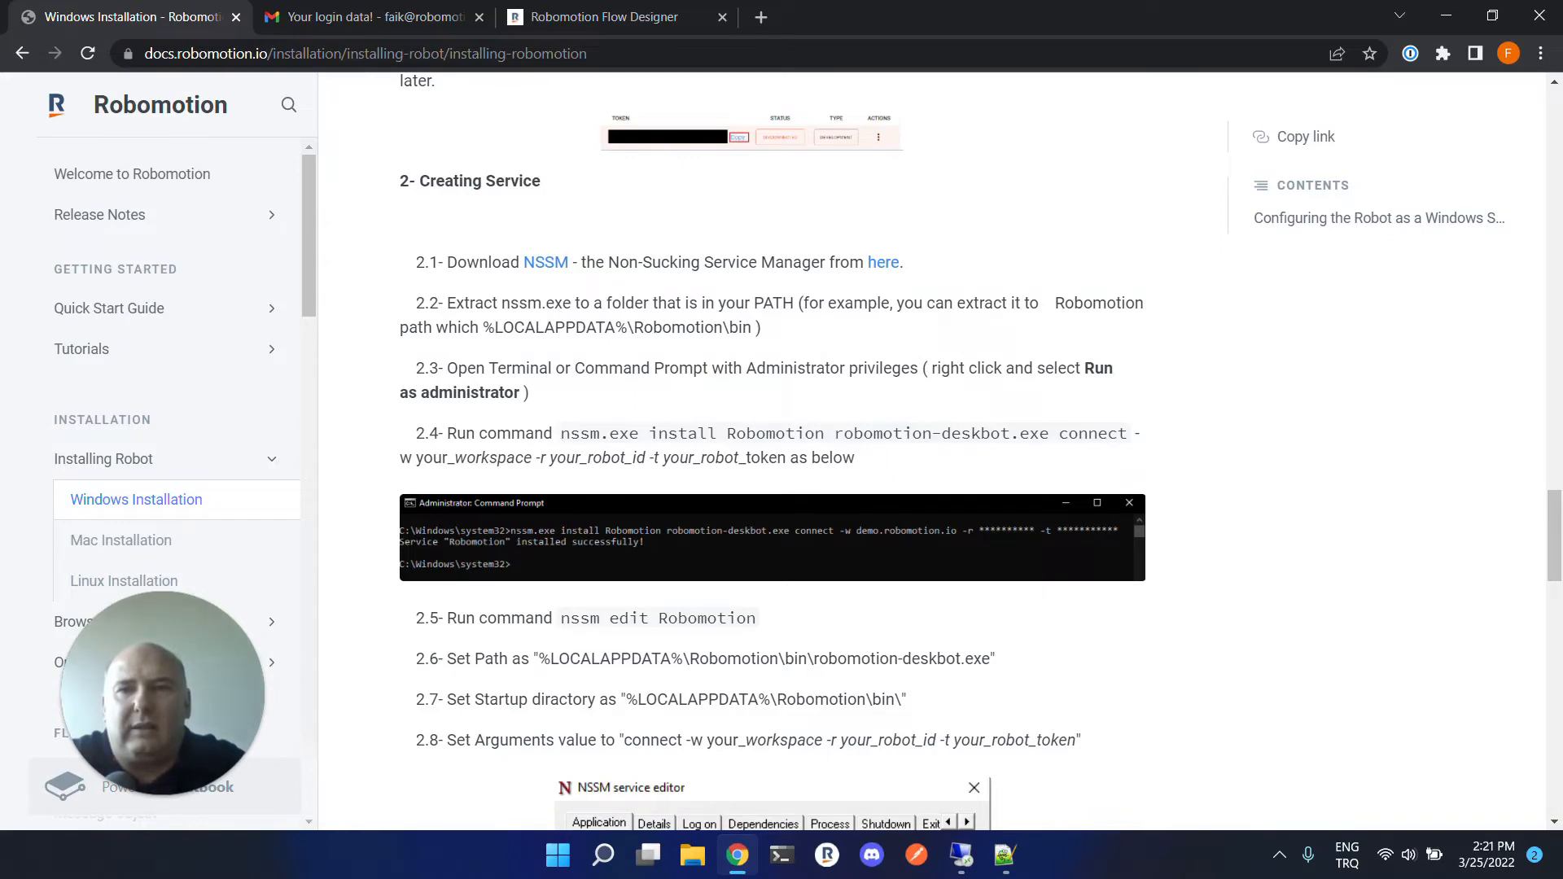
left_click_drag(560, 433, 787, 458)
right_click(779, 462)
left_click(821, 487)
key("alt+Tab")
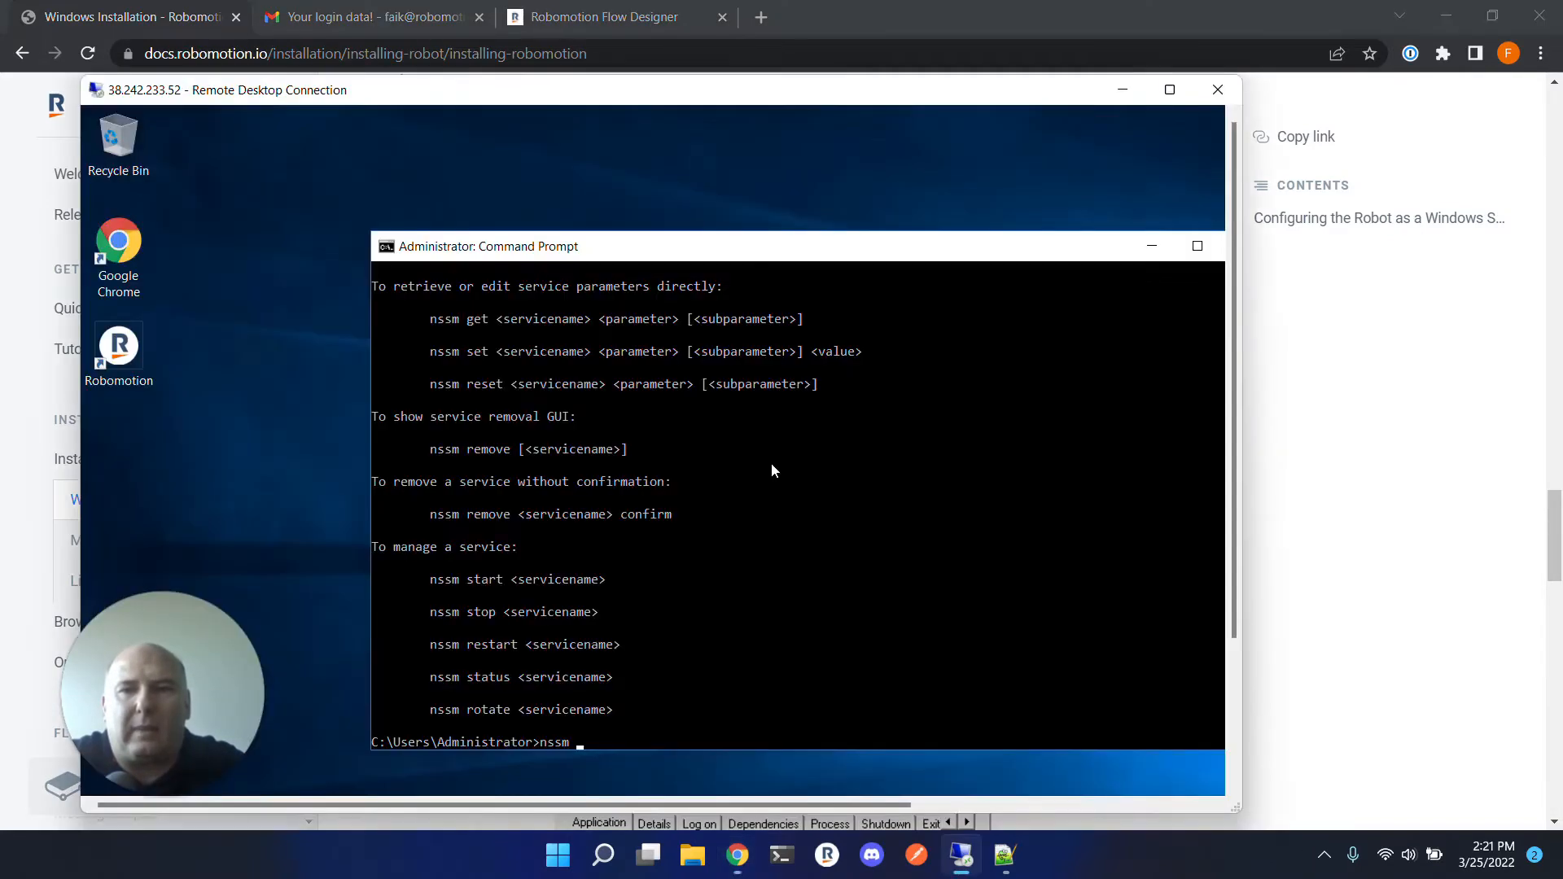
Clear the typed text and paste the nssm install command into the Command Prompt.
key("BackSpace")
key("BackSpace")
key("BackSpace")
key("BackSpace")
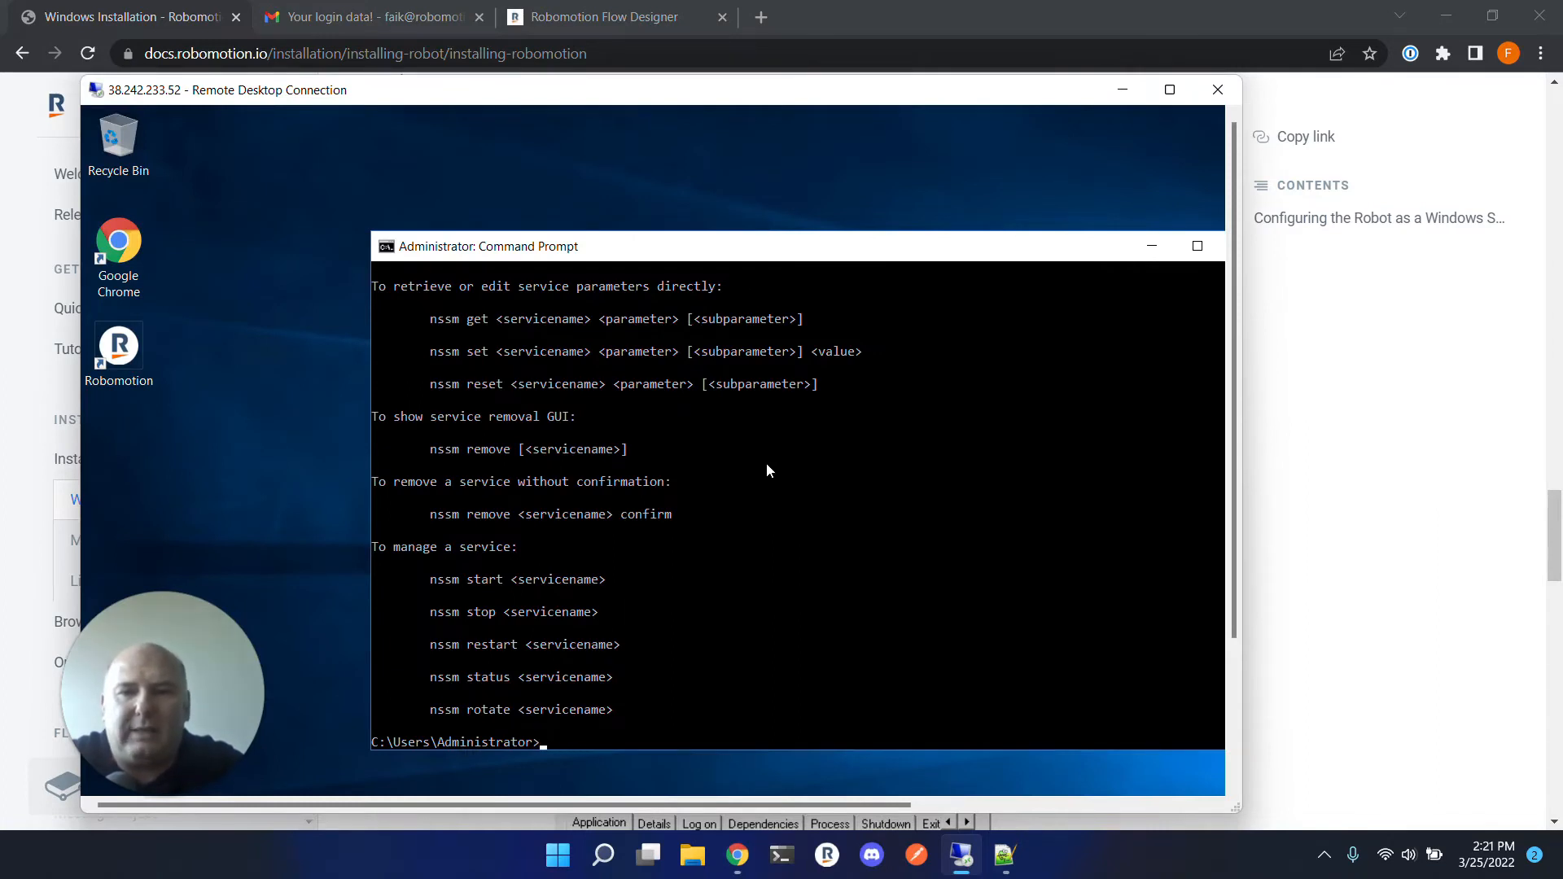
key("ctrl+v")
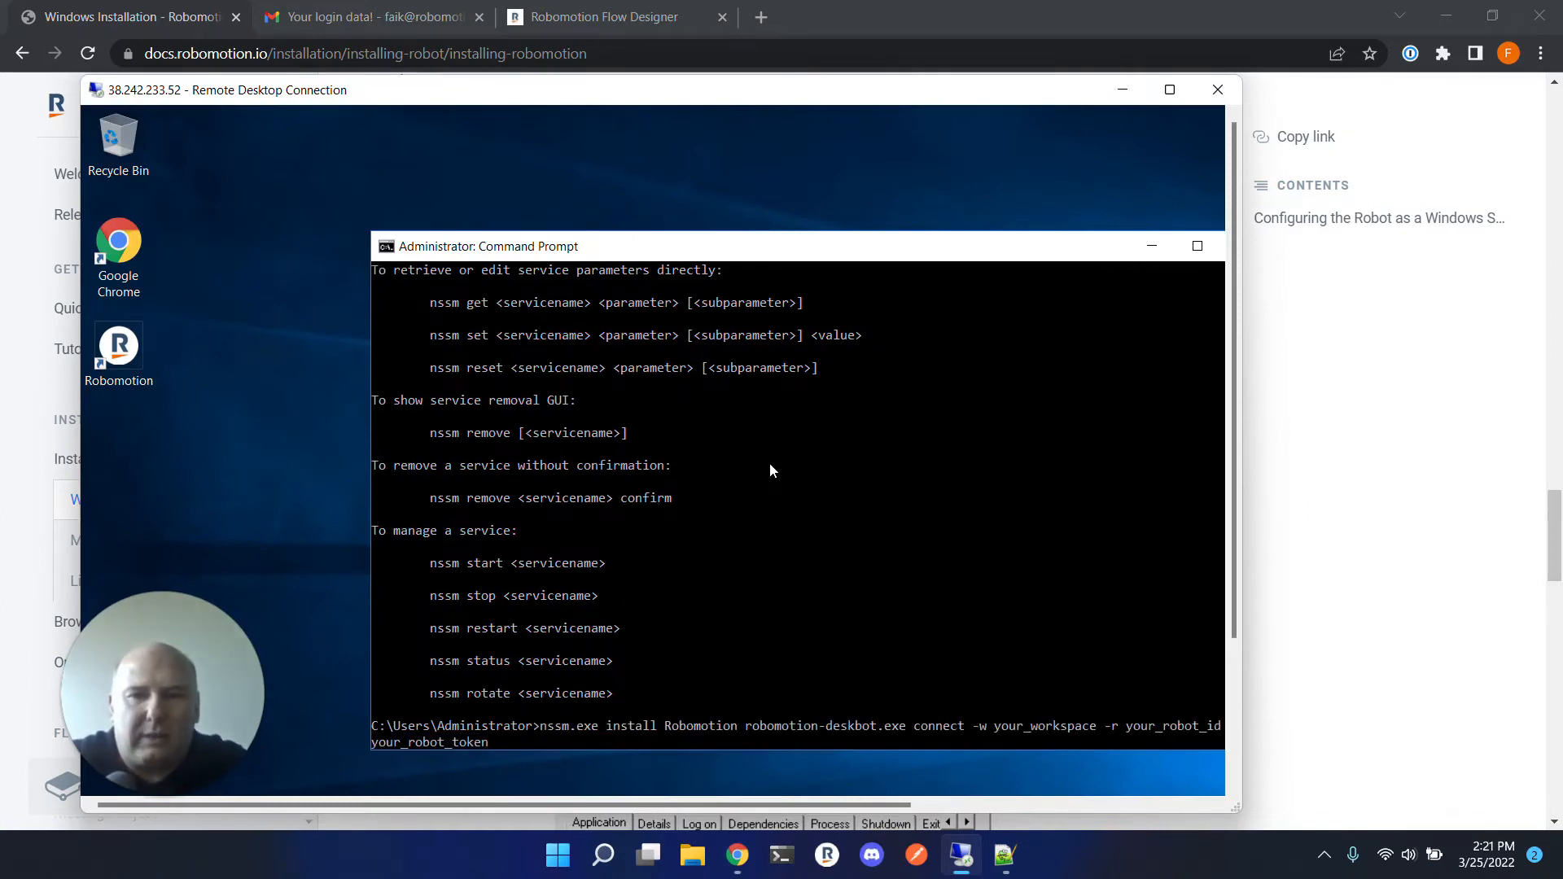
Replace the your_workspace placeholder after -w with demo.robomotion.io in the install command.
key("Right")
key("Right")
key("Right")
key("Right")
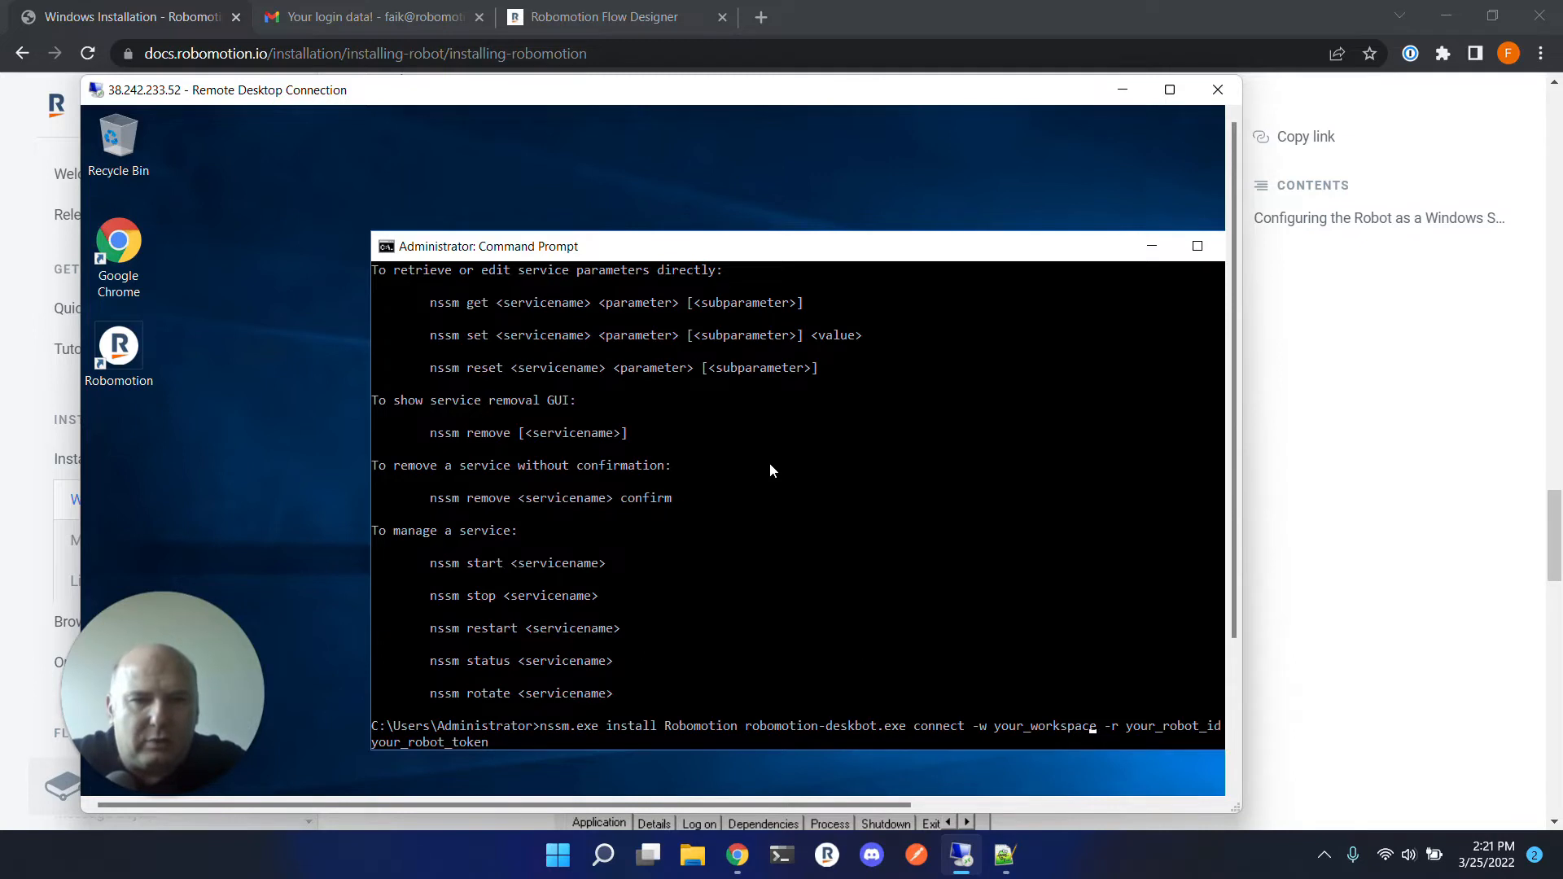
key("BackSpace")
key("BackSpace")
key("BackSpace")
key("BackSpace")
key("BackSpace")
key("BackSpace")
key("BackSpace")
key("BackSpace")
key("BackSpace")
key("BackSpace")
key("BackSpace")
key("BackSpace")
key("BackSpace")
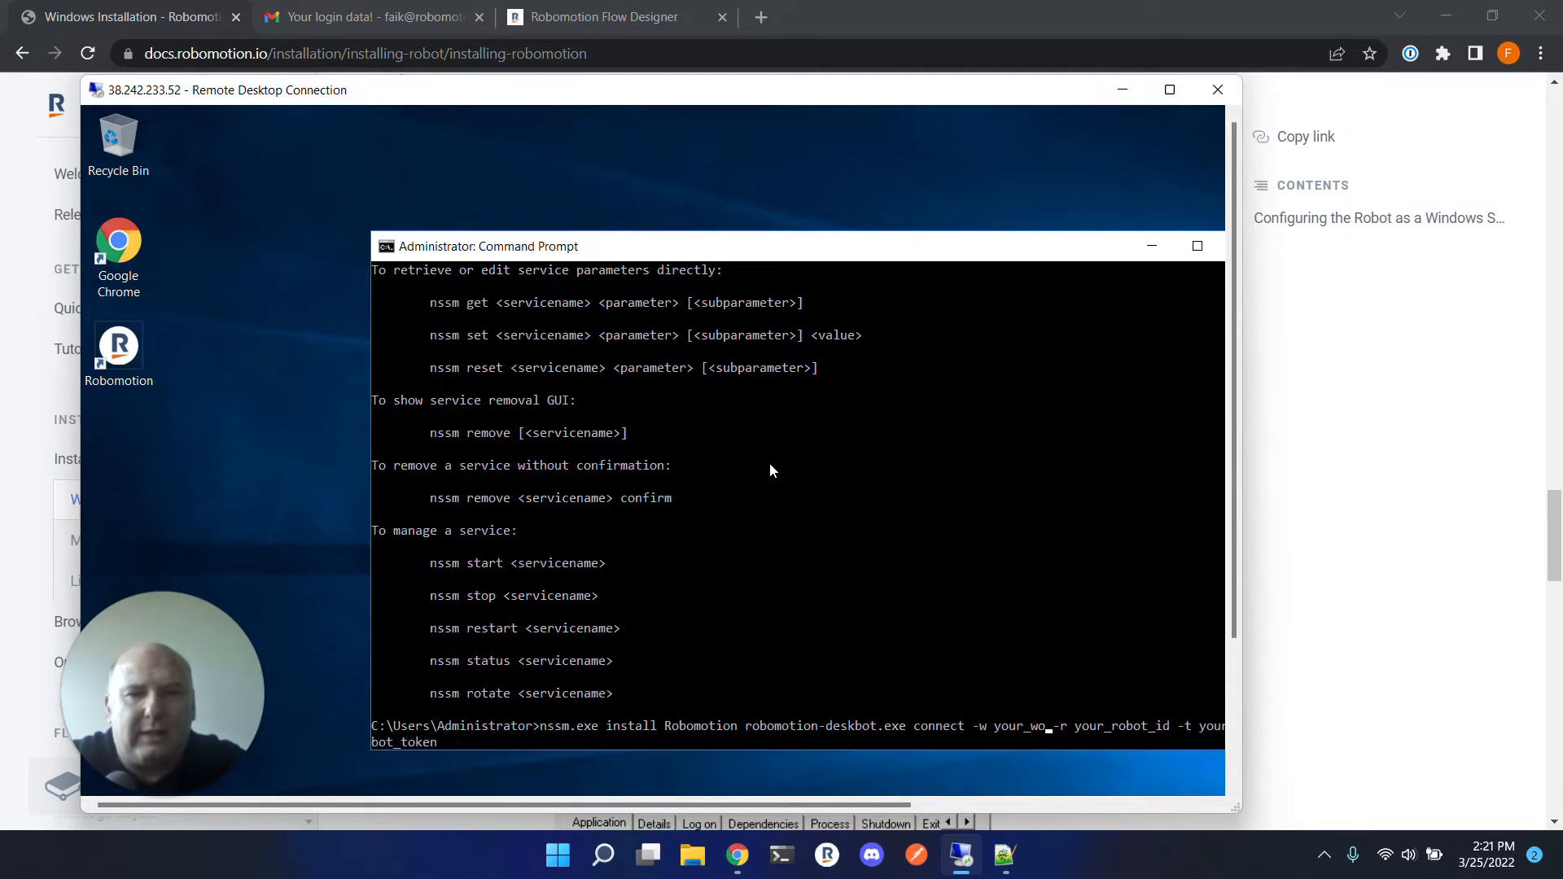
key("BackSpace")
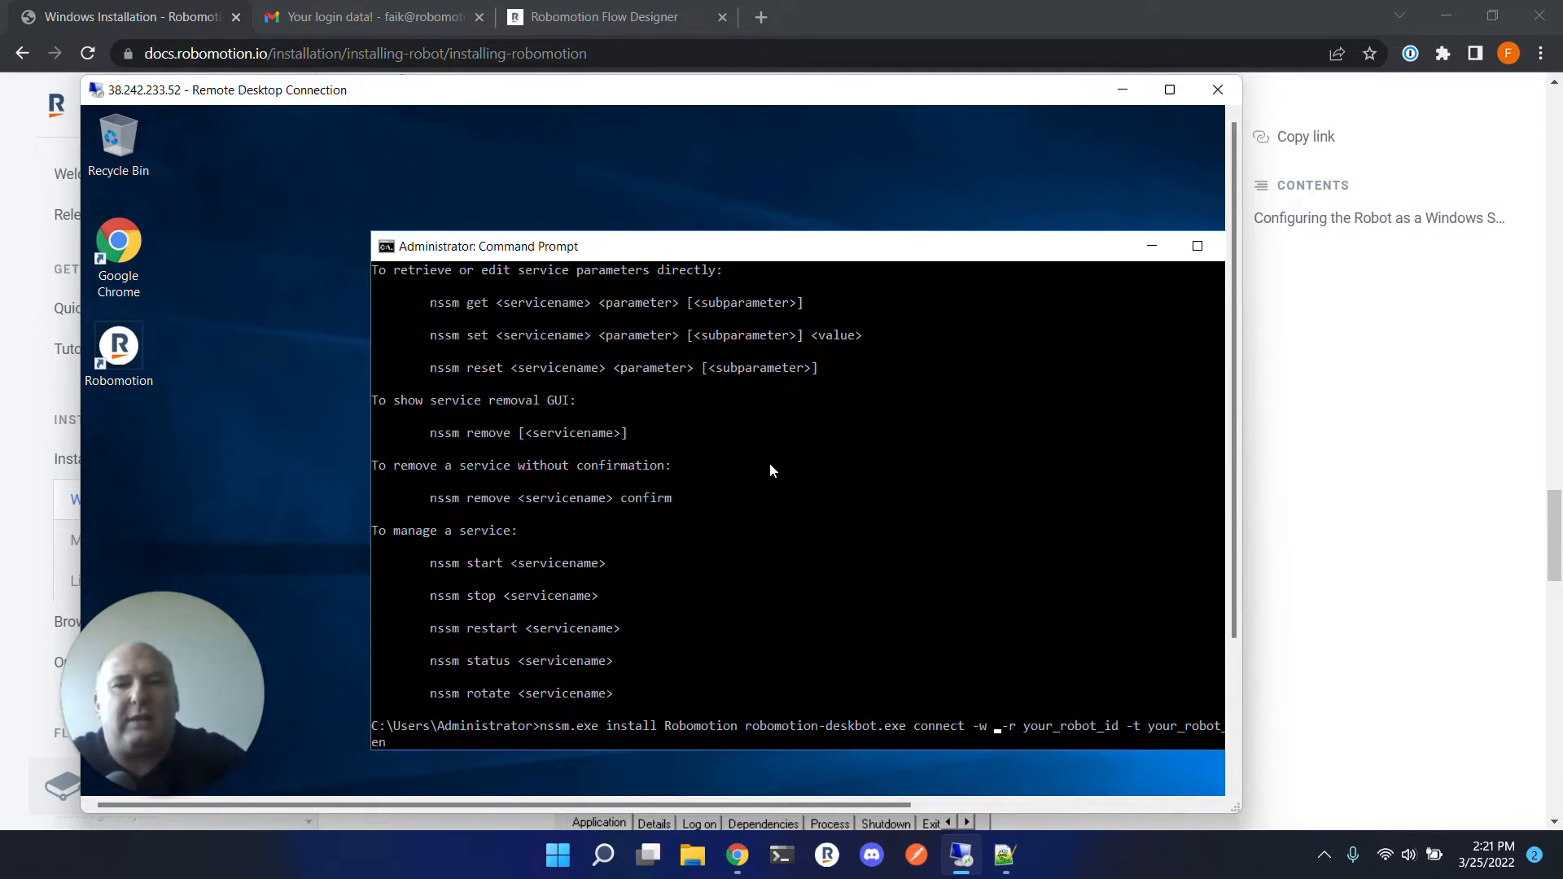
type("demo")
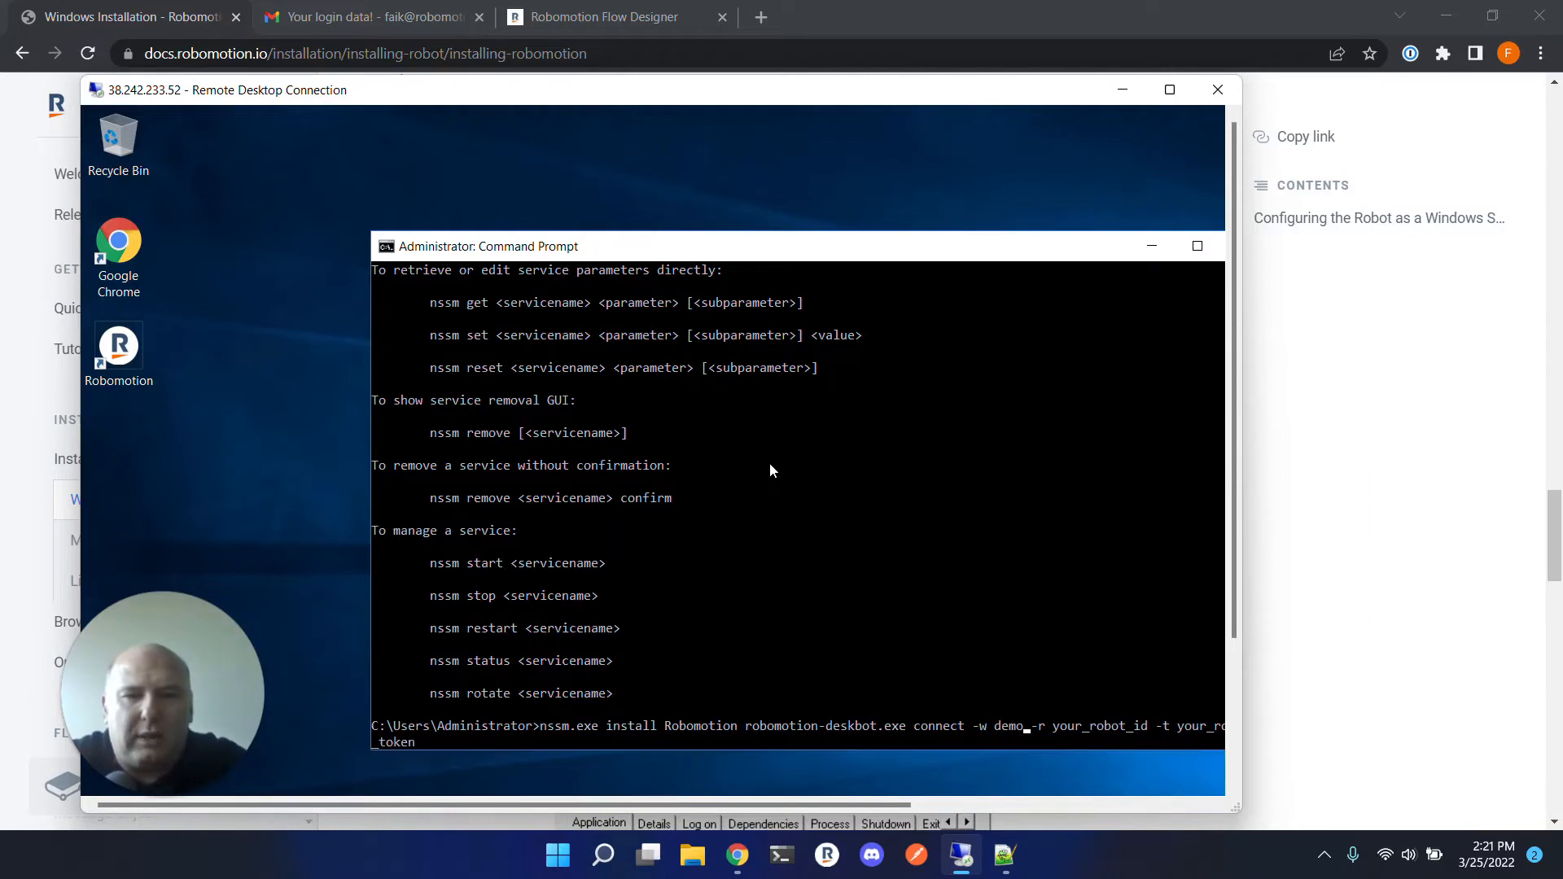
type(".")
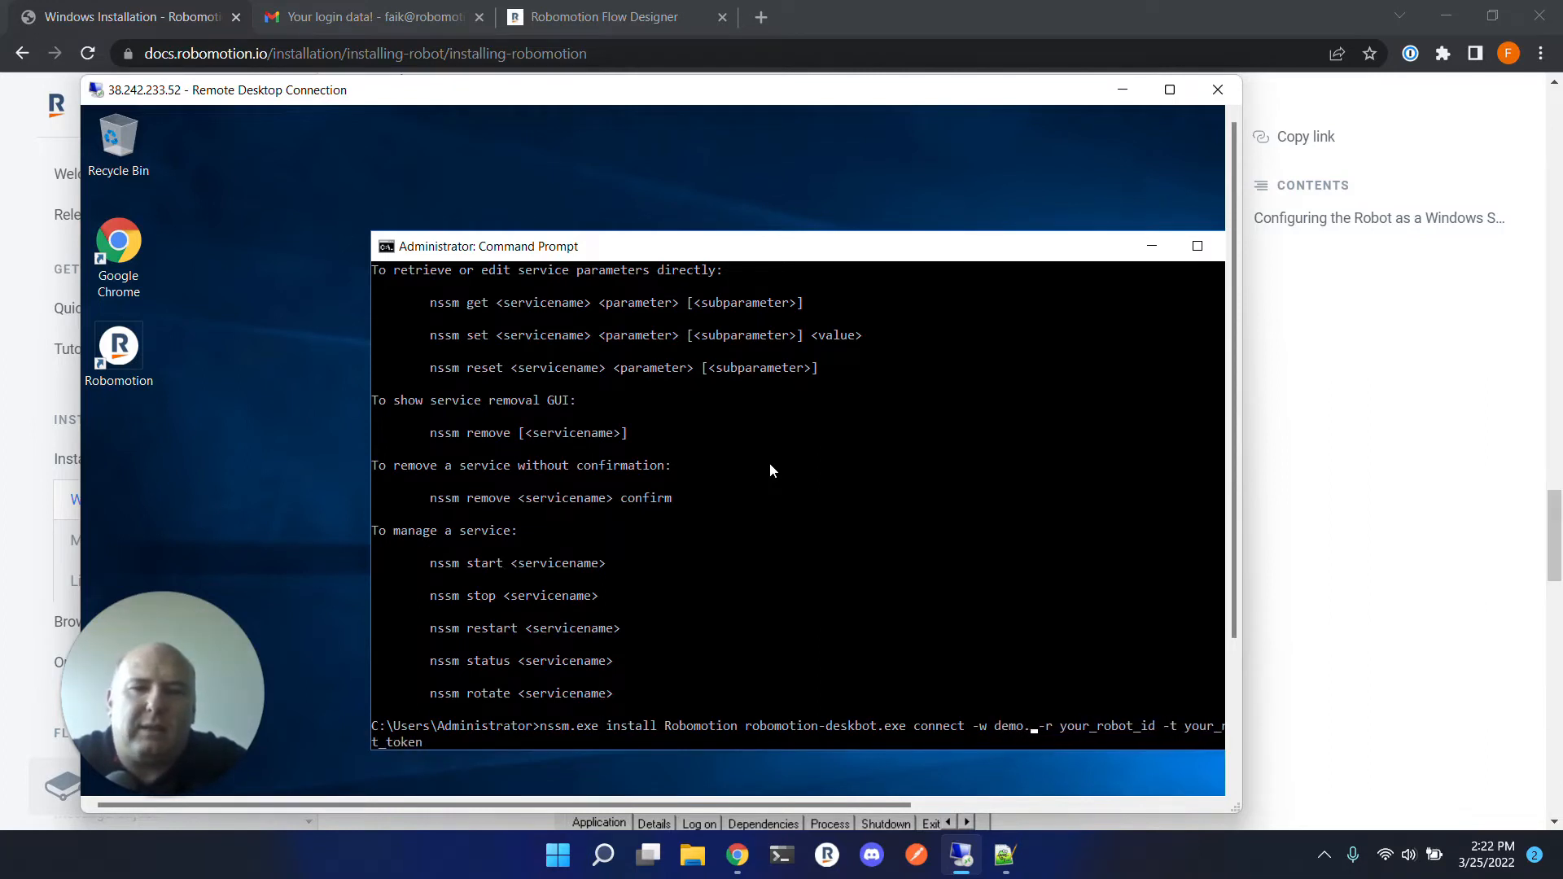
type("ro")
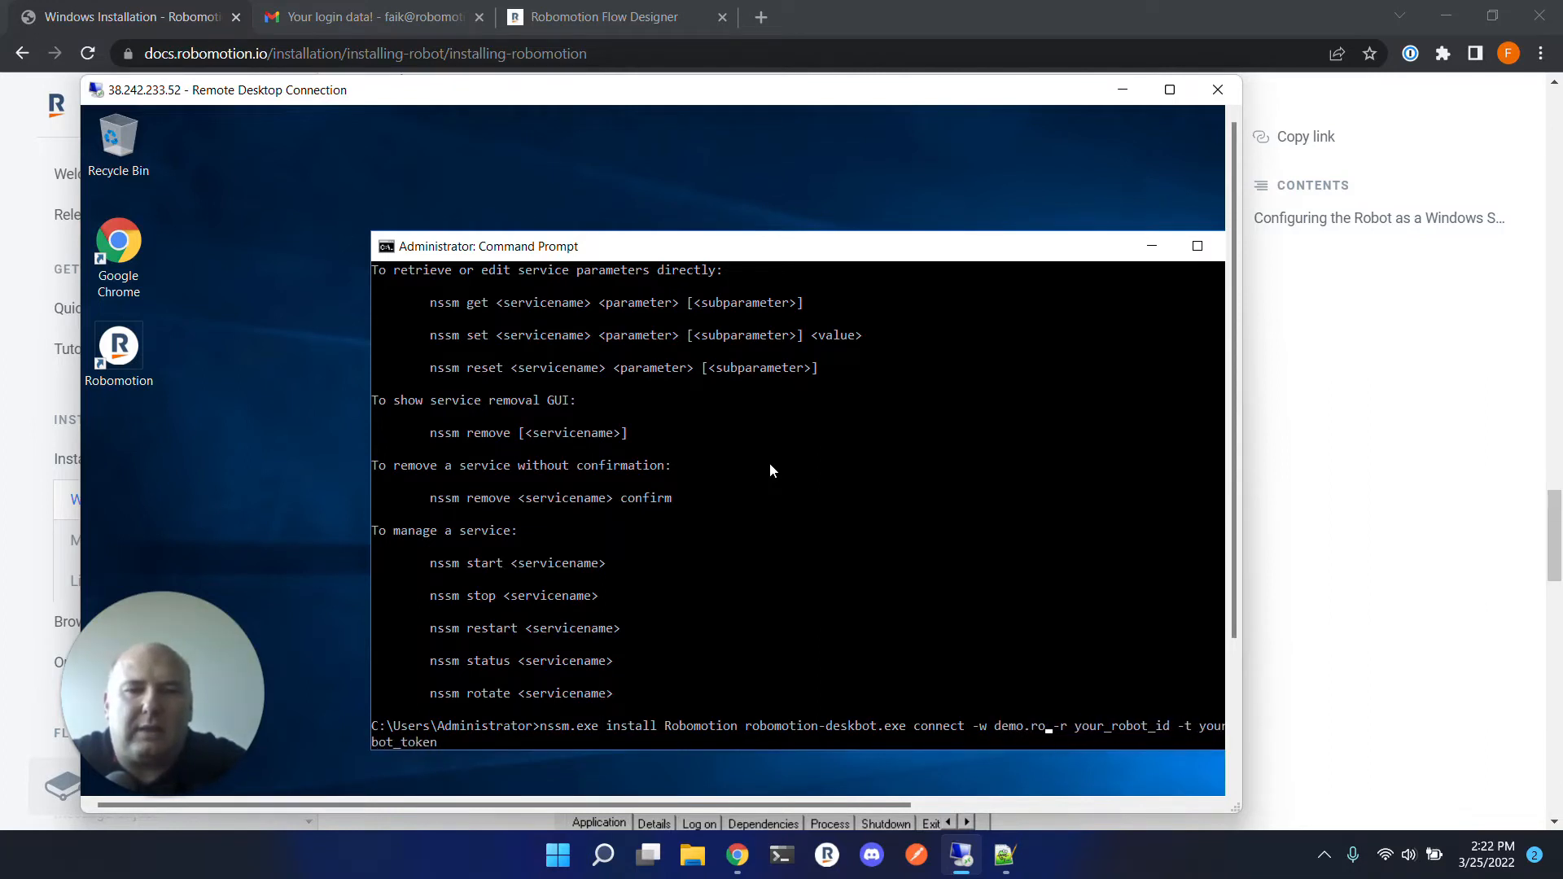
type("bomotion")
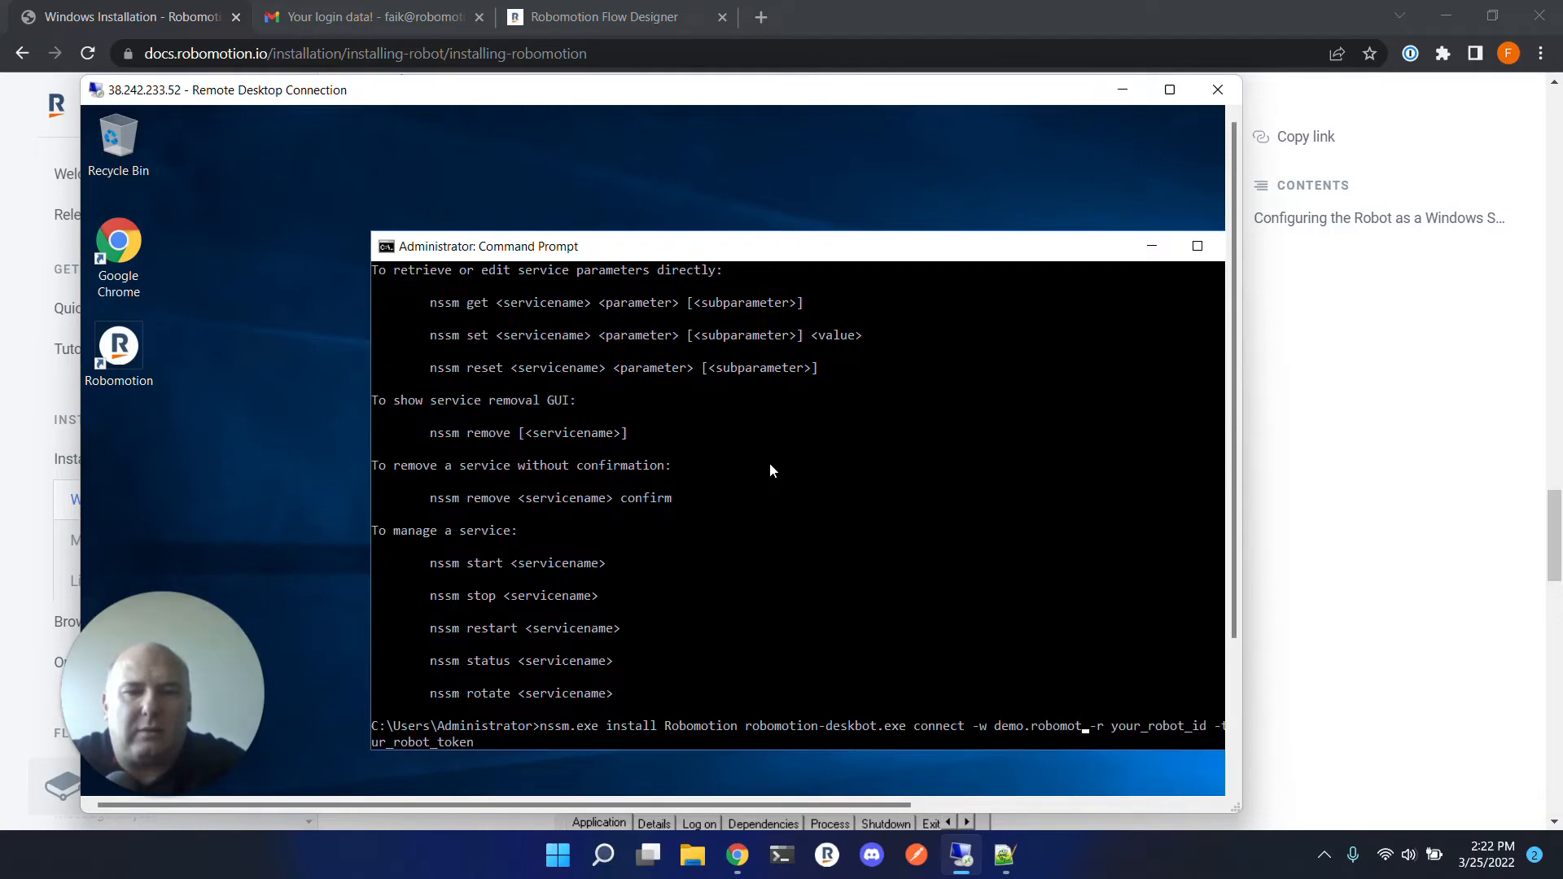
type(".io")
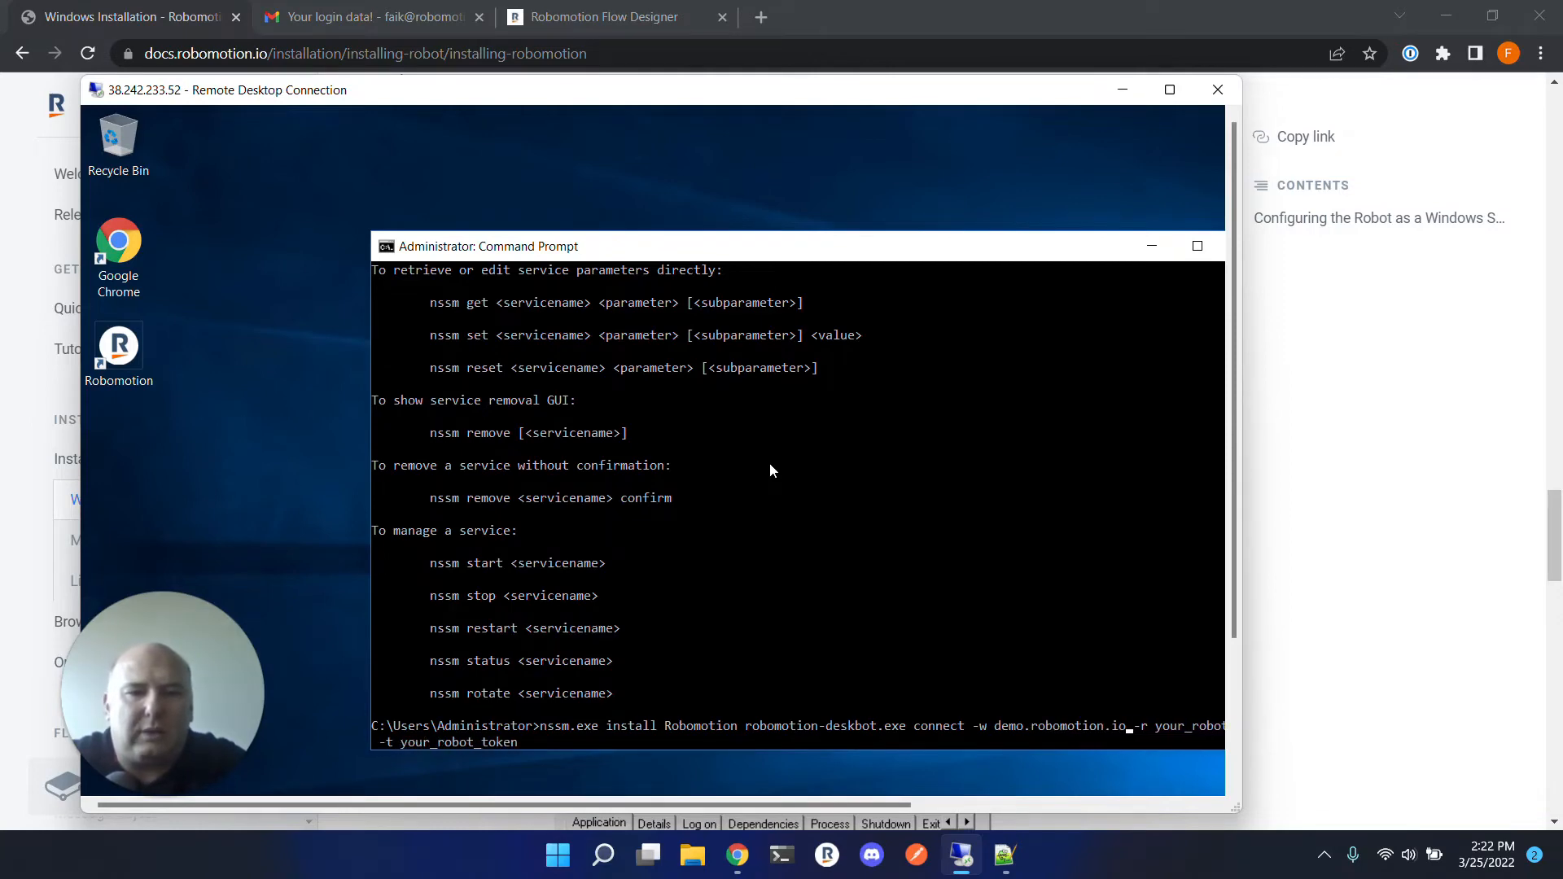
Delete the your_robot_id placeholder after -r in the install command.
key("Right")
key("Right")
key("Right")
key("Right")
key("Delete")
key("Delete")
key("Delete")
key("Delete")
key("Delete")
key("Delete")
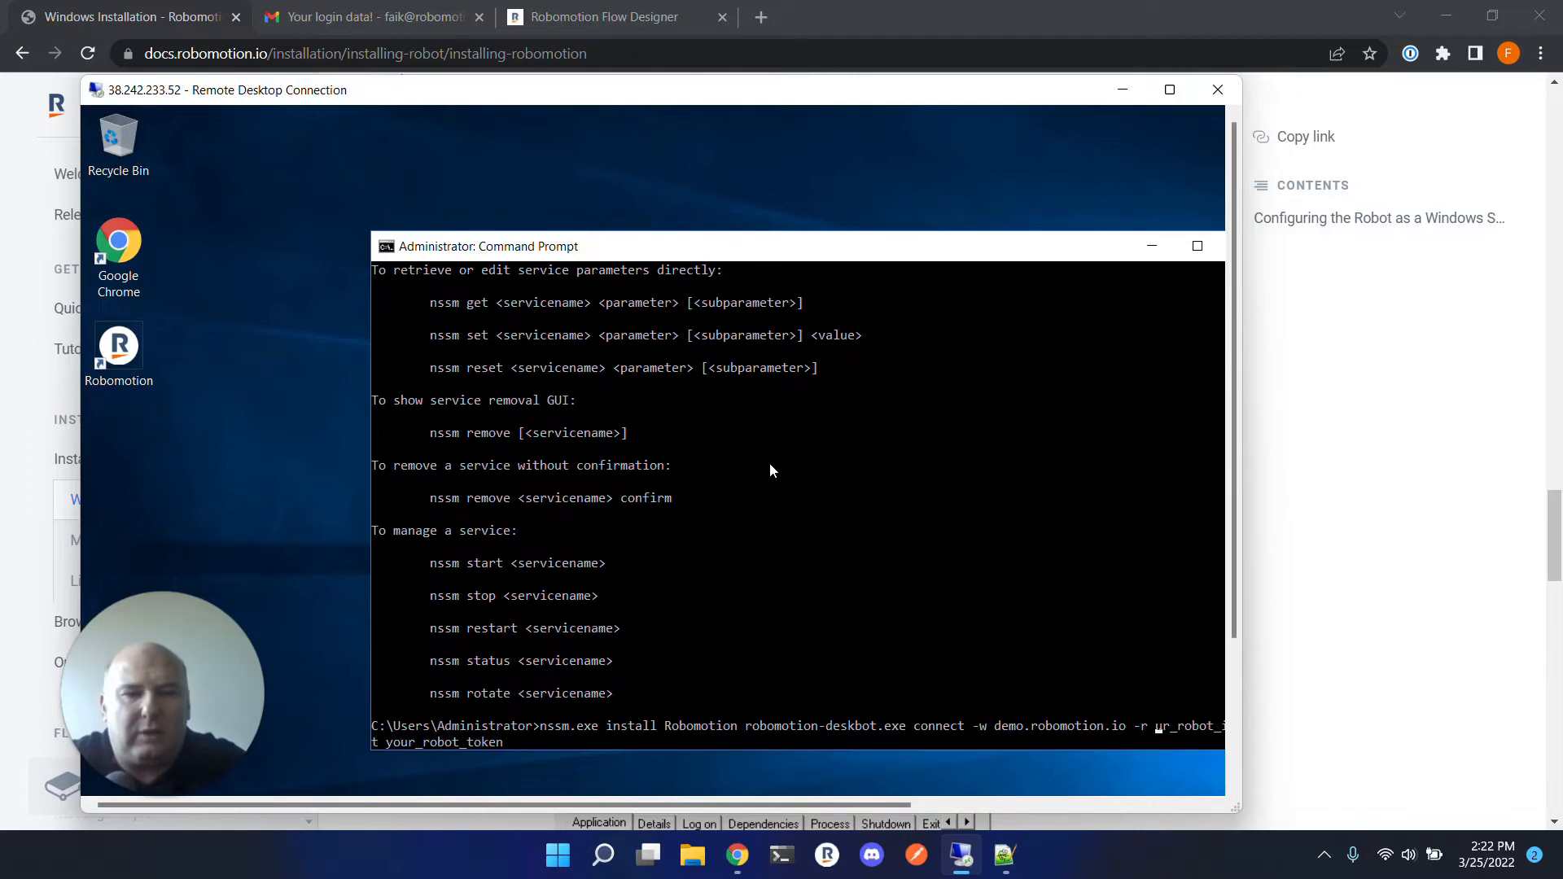
key("Delete")
key("Delete")
key("Delete")
key("Delete")
key("Delete")
key("Delete")
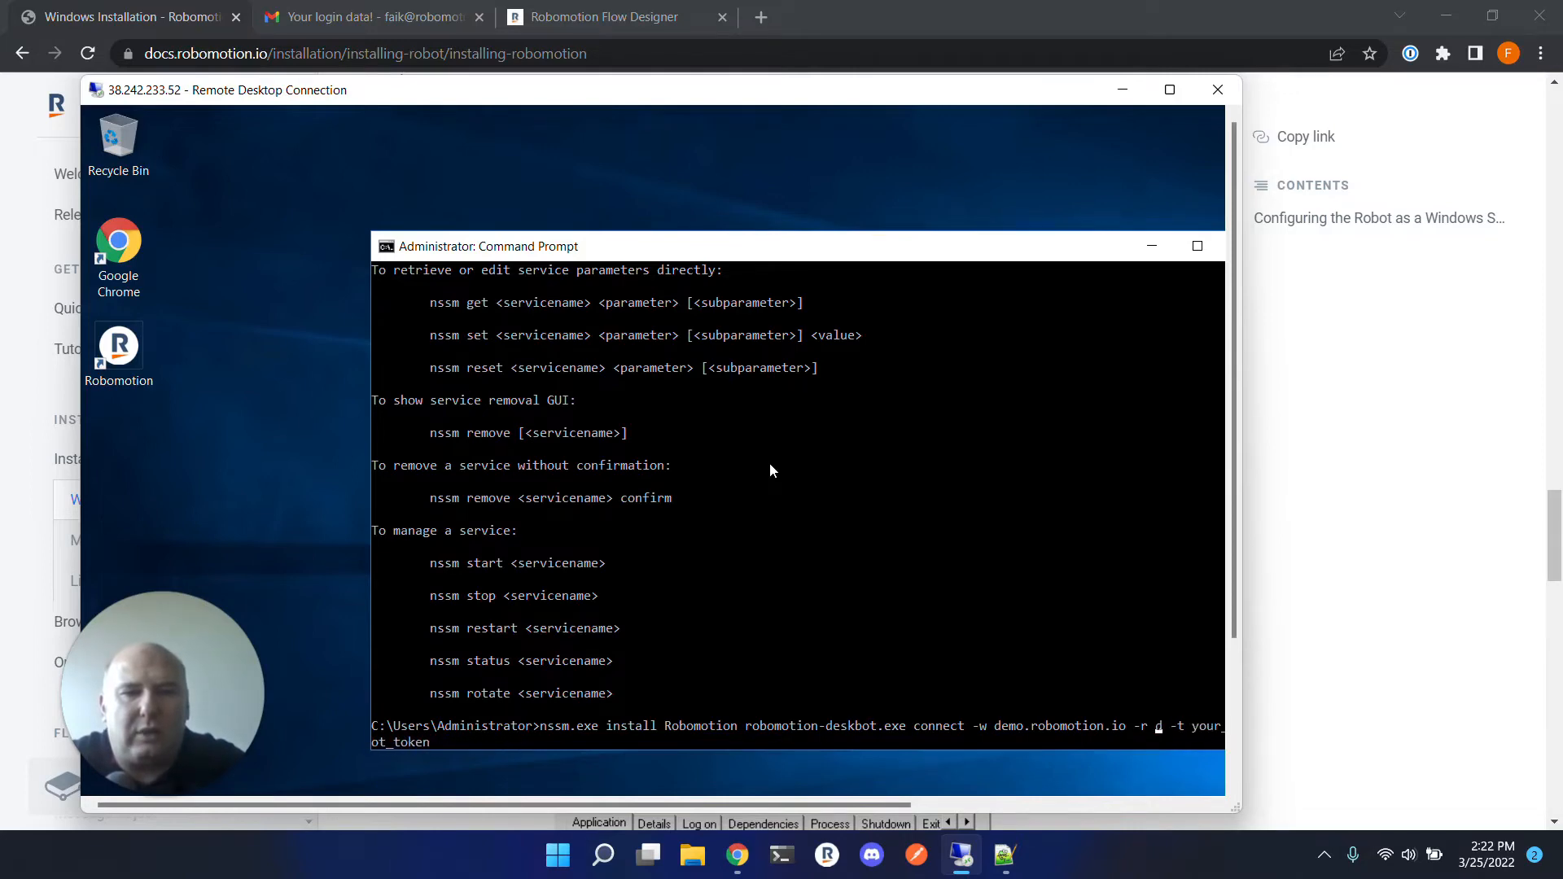
Copy the Mark IV robot's ID from the Admin Console Robots list and paste it after -r in the install command.
left_click(737, 855)
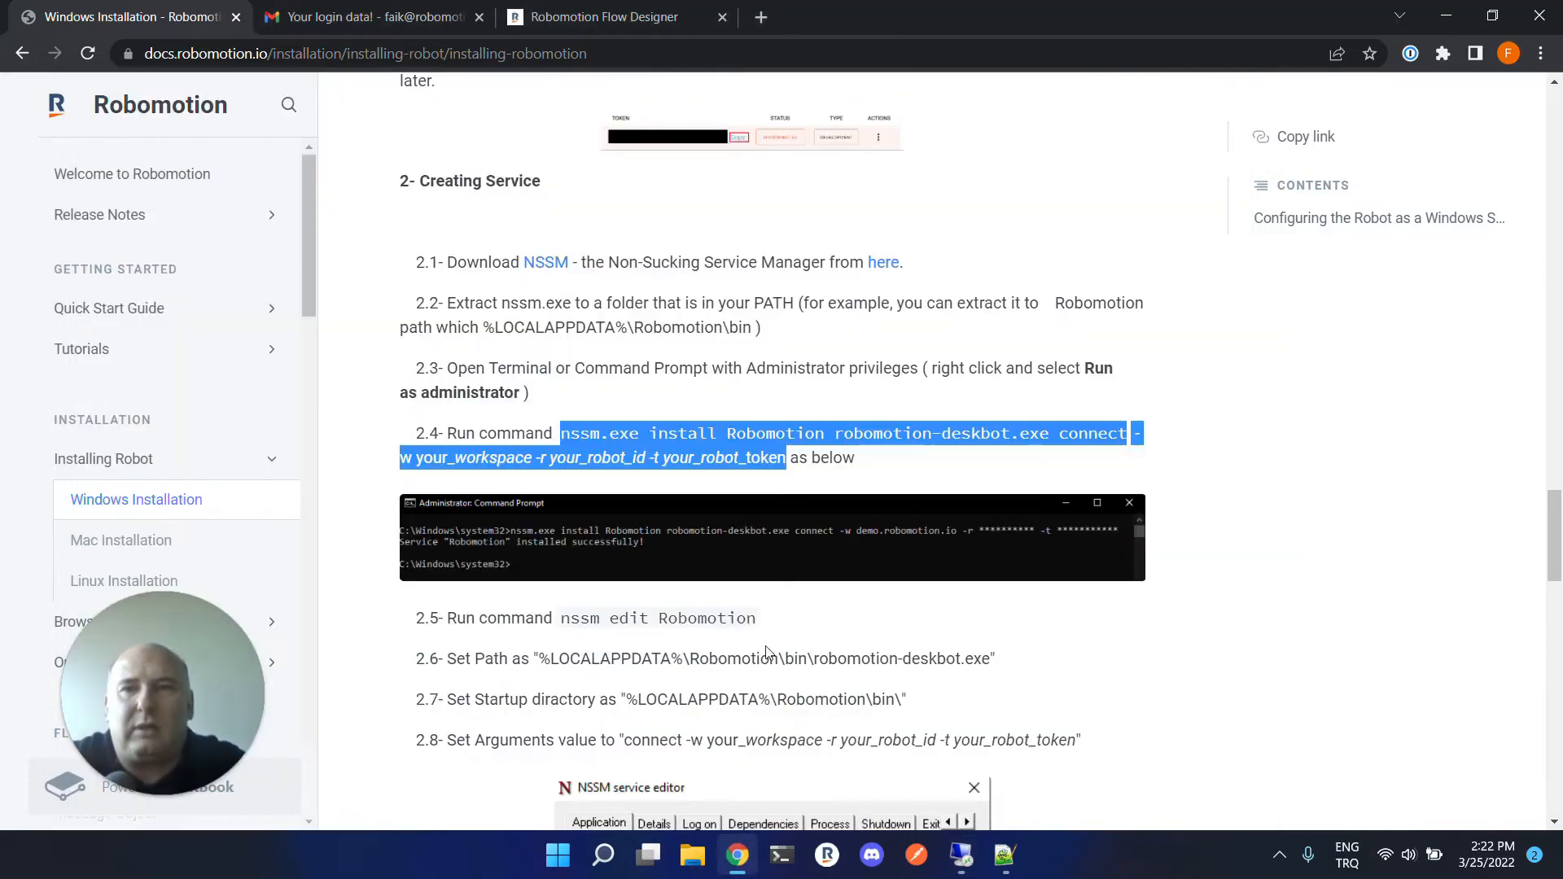
left_click(564, 17)
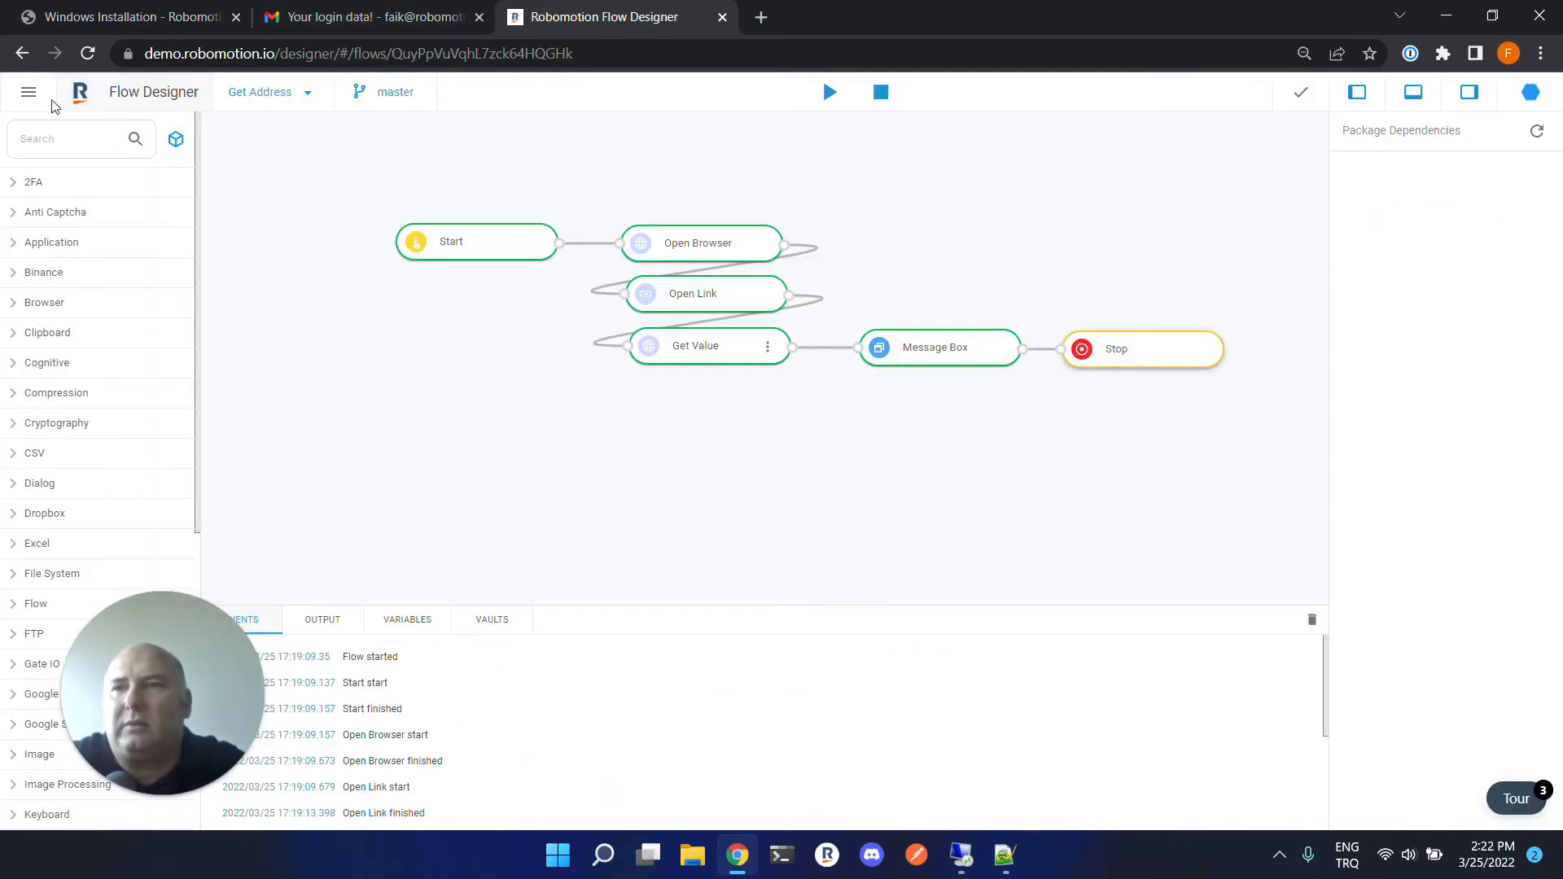
left_click(29, 91)
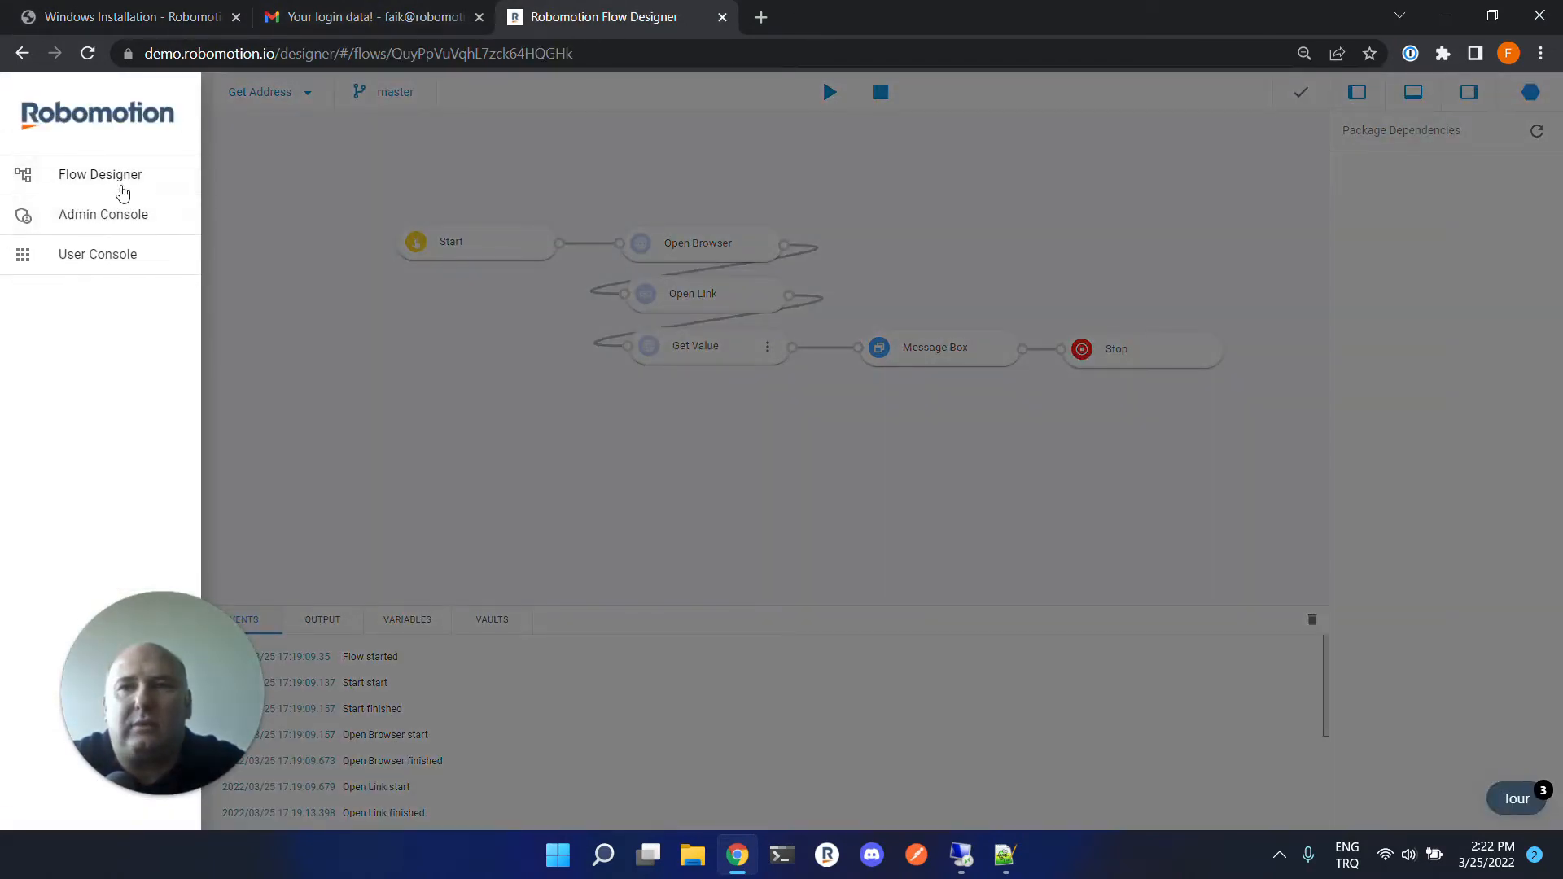
left_click(61, 215)
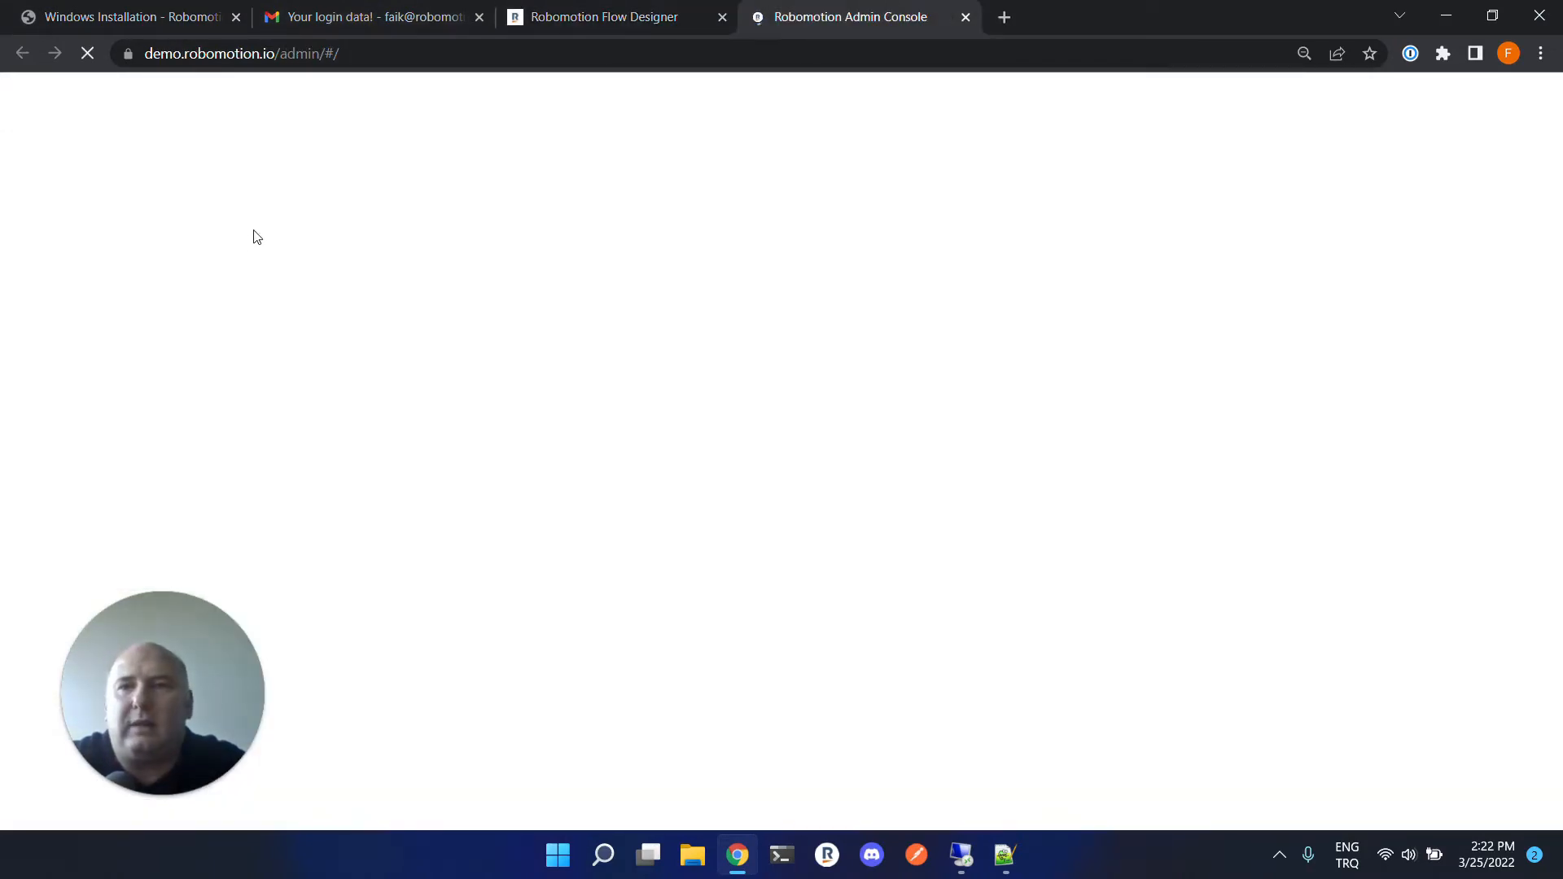
left_click(104, 225)
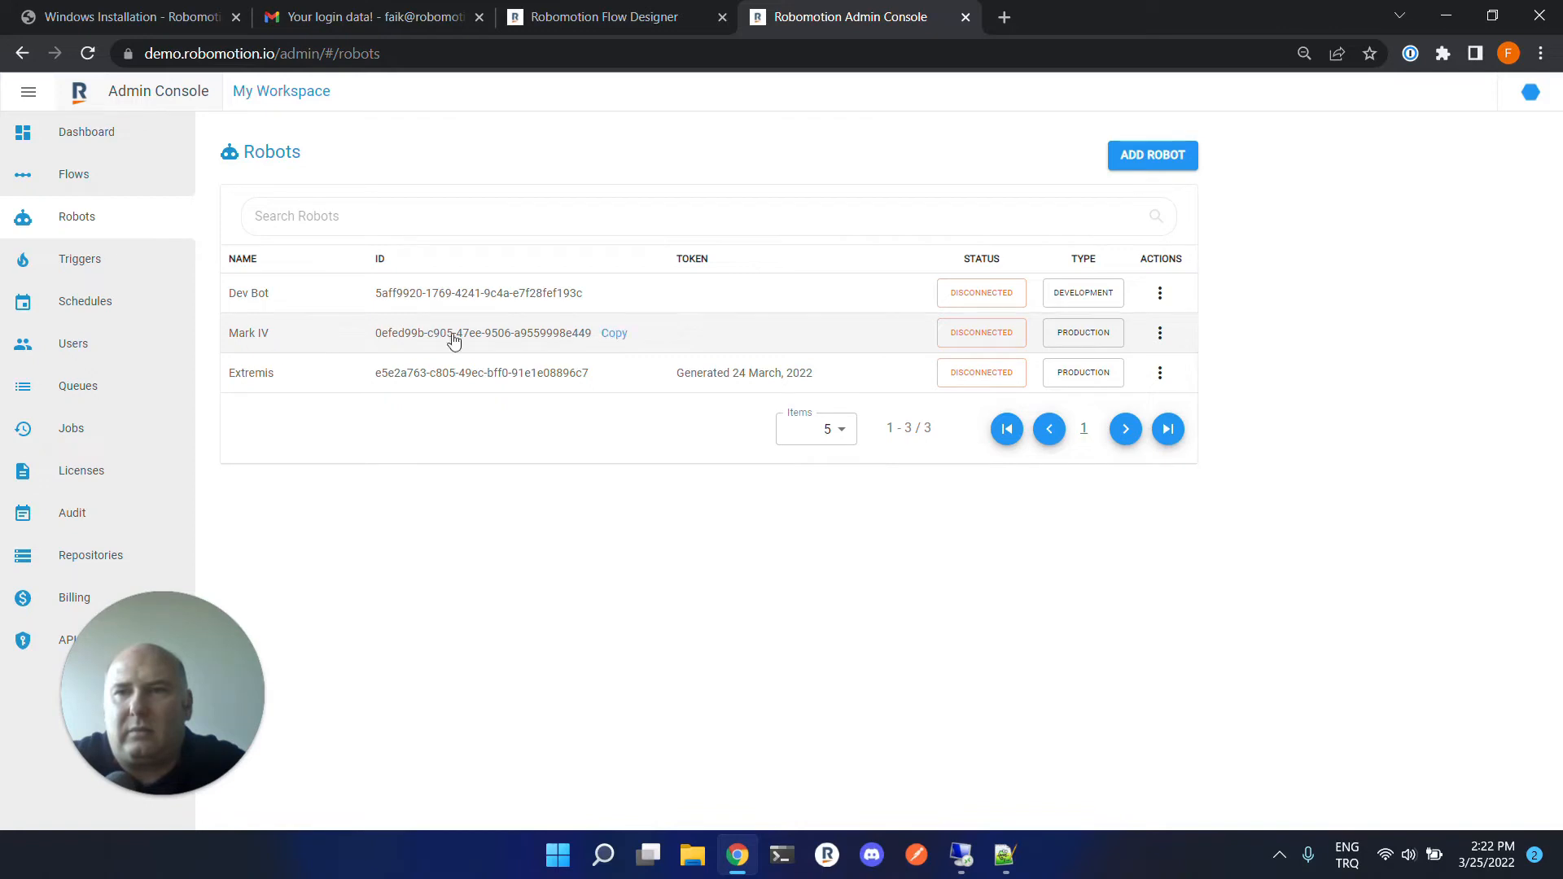
left_click(612, 336)
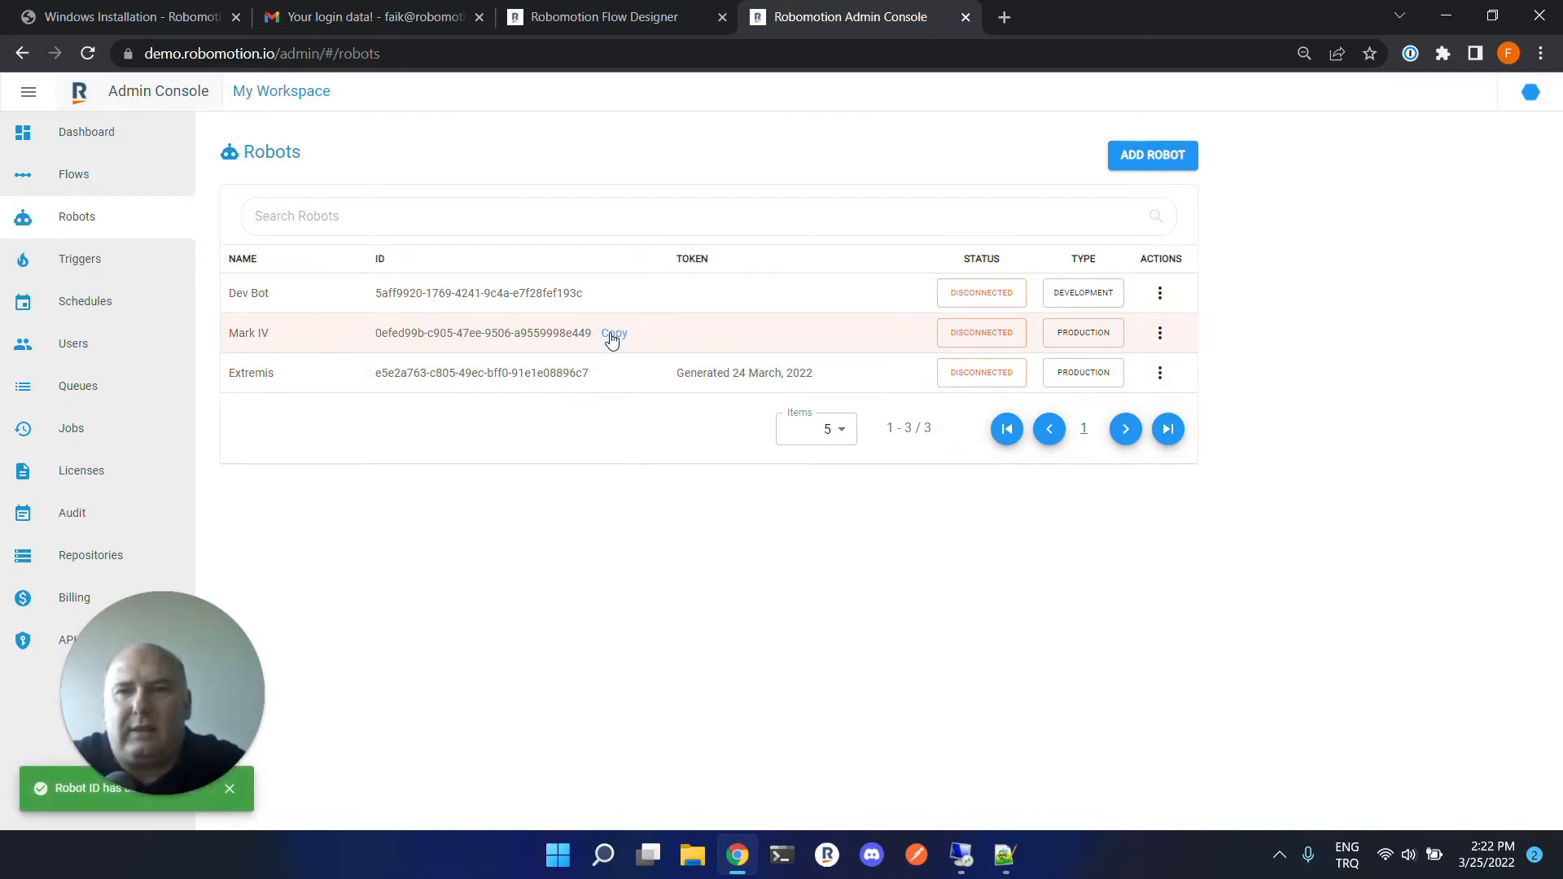
left_click(961, 855)
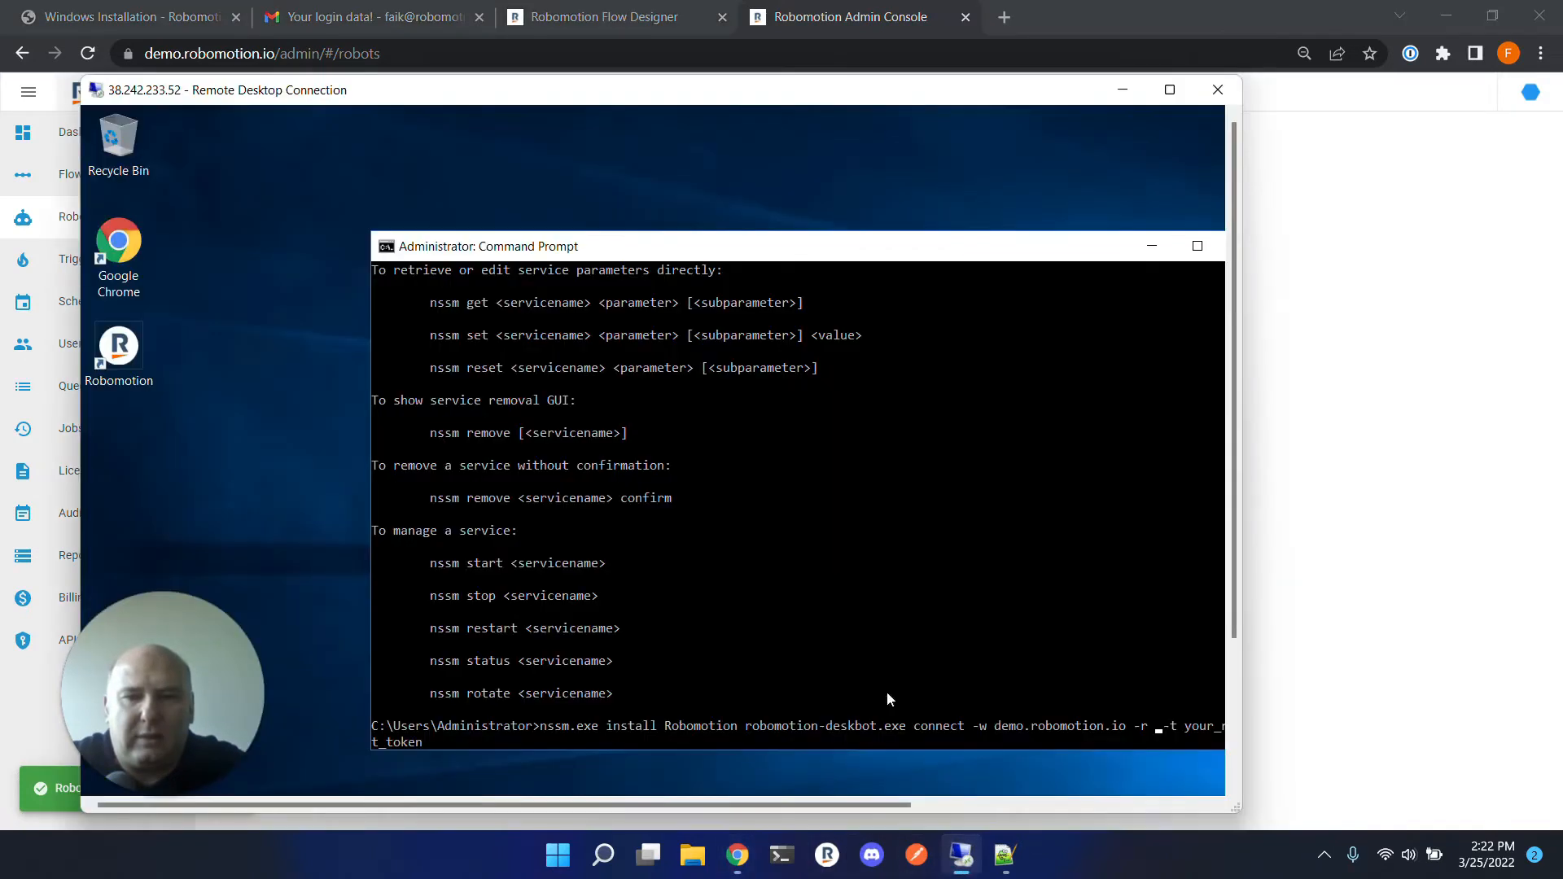
key("ctrl+v")
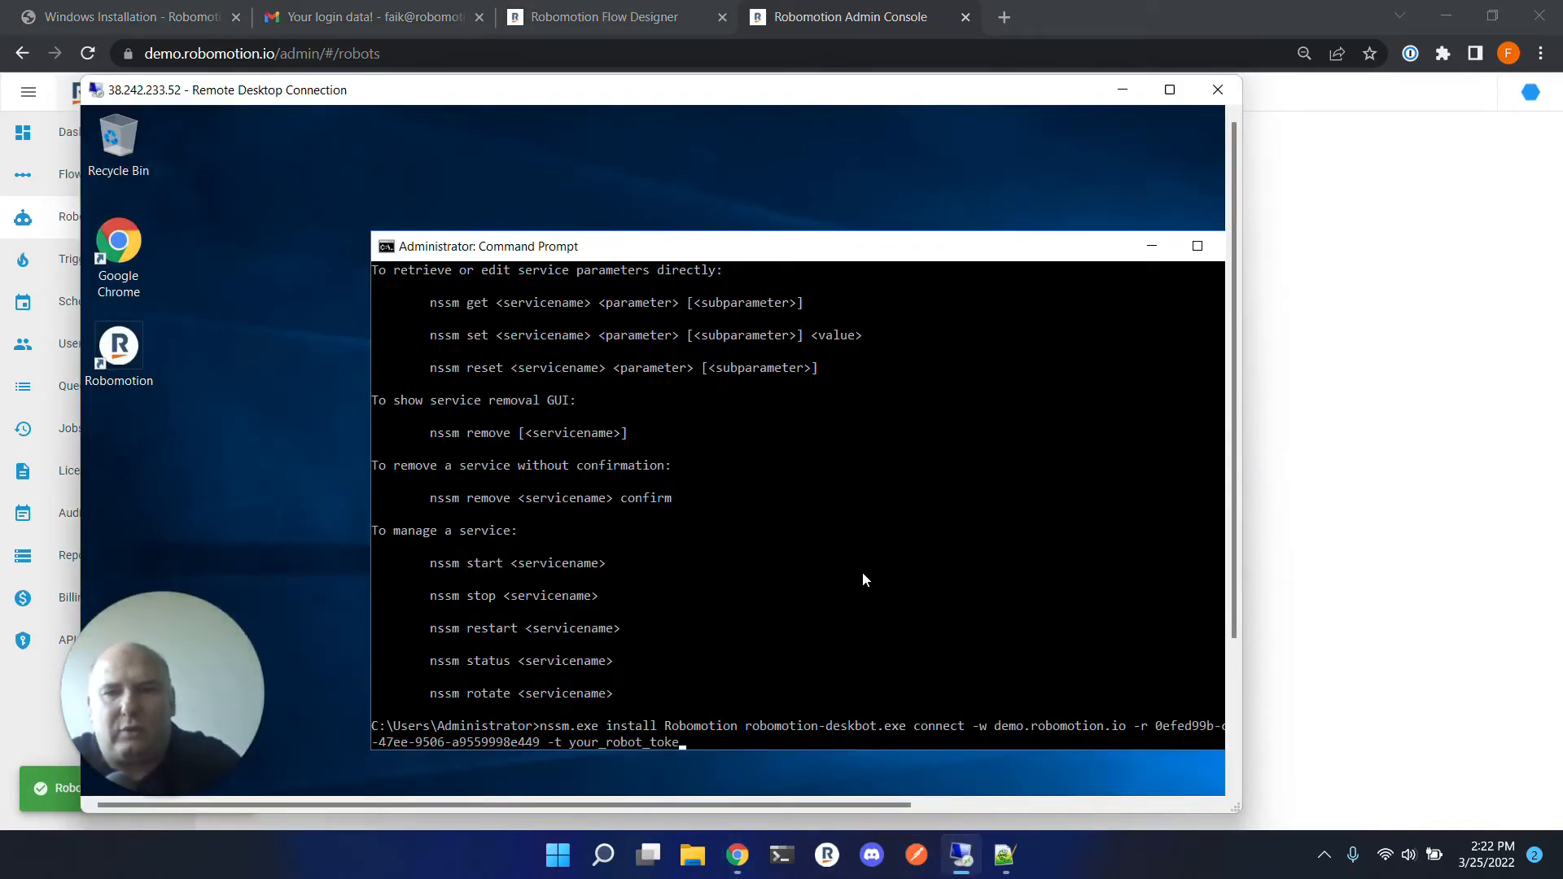
Replace the your_robot_token placeholder after -t with a newly generated token copied for the Mark IV robot.
key("BackSpace")
key("BackSpace")
key("BackSpace")
key("BackSpace")
key("BackSpace")
key("BackSpace")
key("BackSpace")
key("BackSpace")
key("BackSpace")
key("BackSpace")
key("BackSpace")
key("BackSpace")
key("BackSpace")
key("BackSpace")
key("BackSpace")
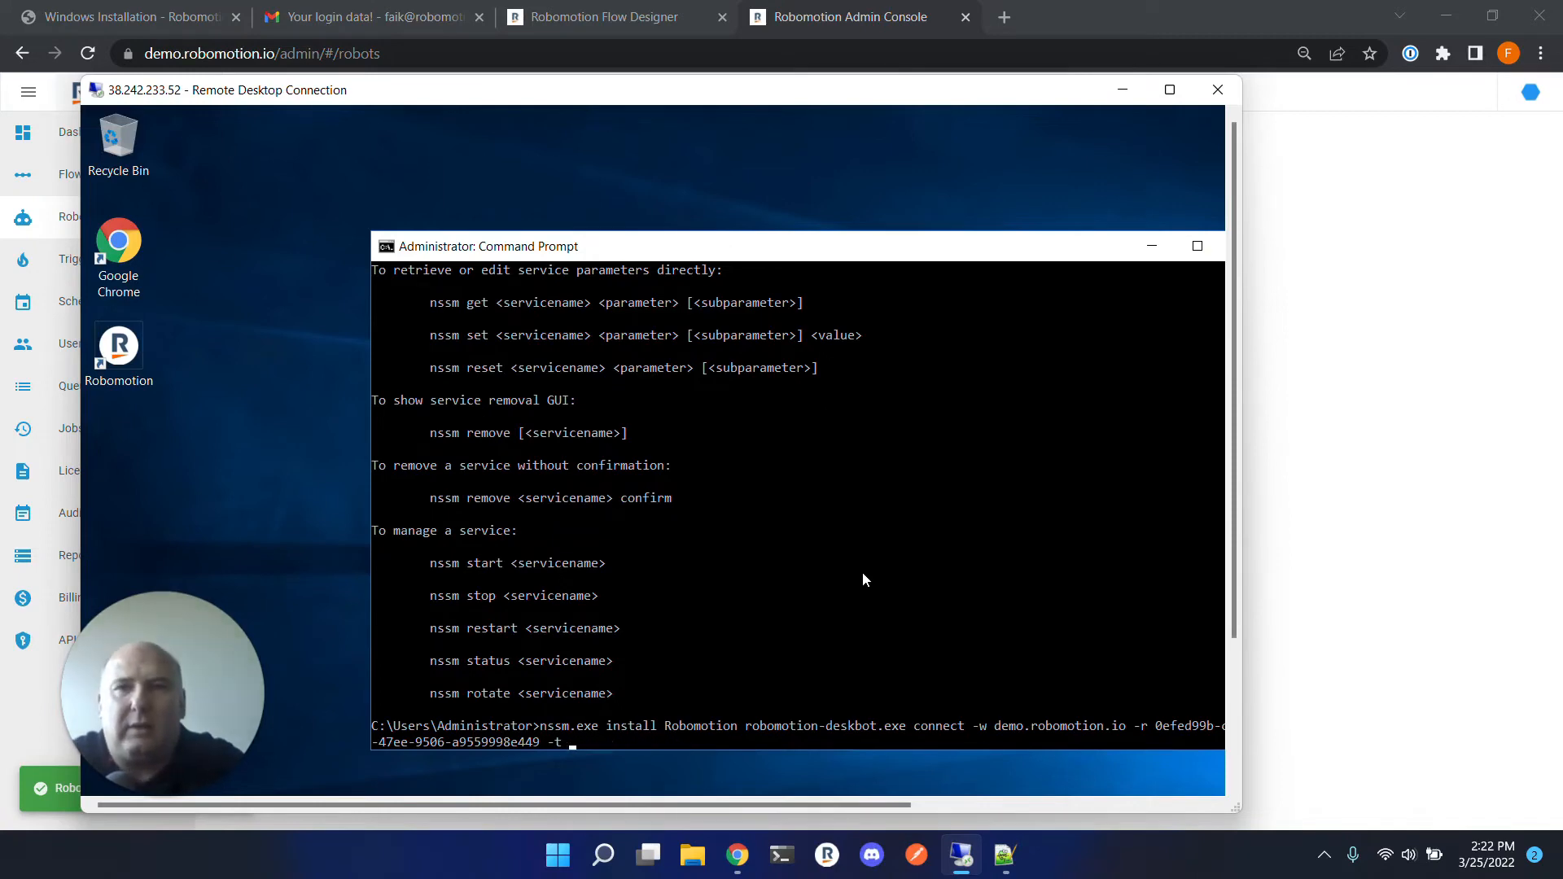
left_click(850, 16)
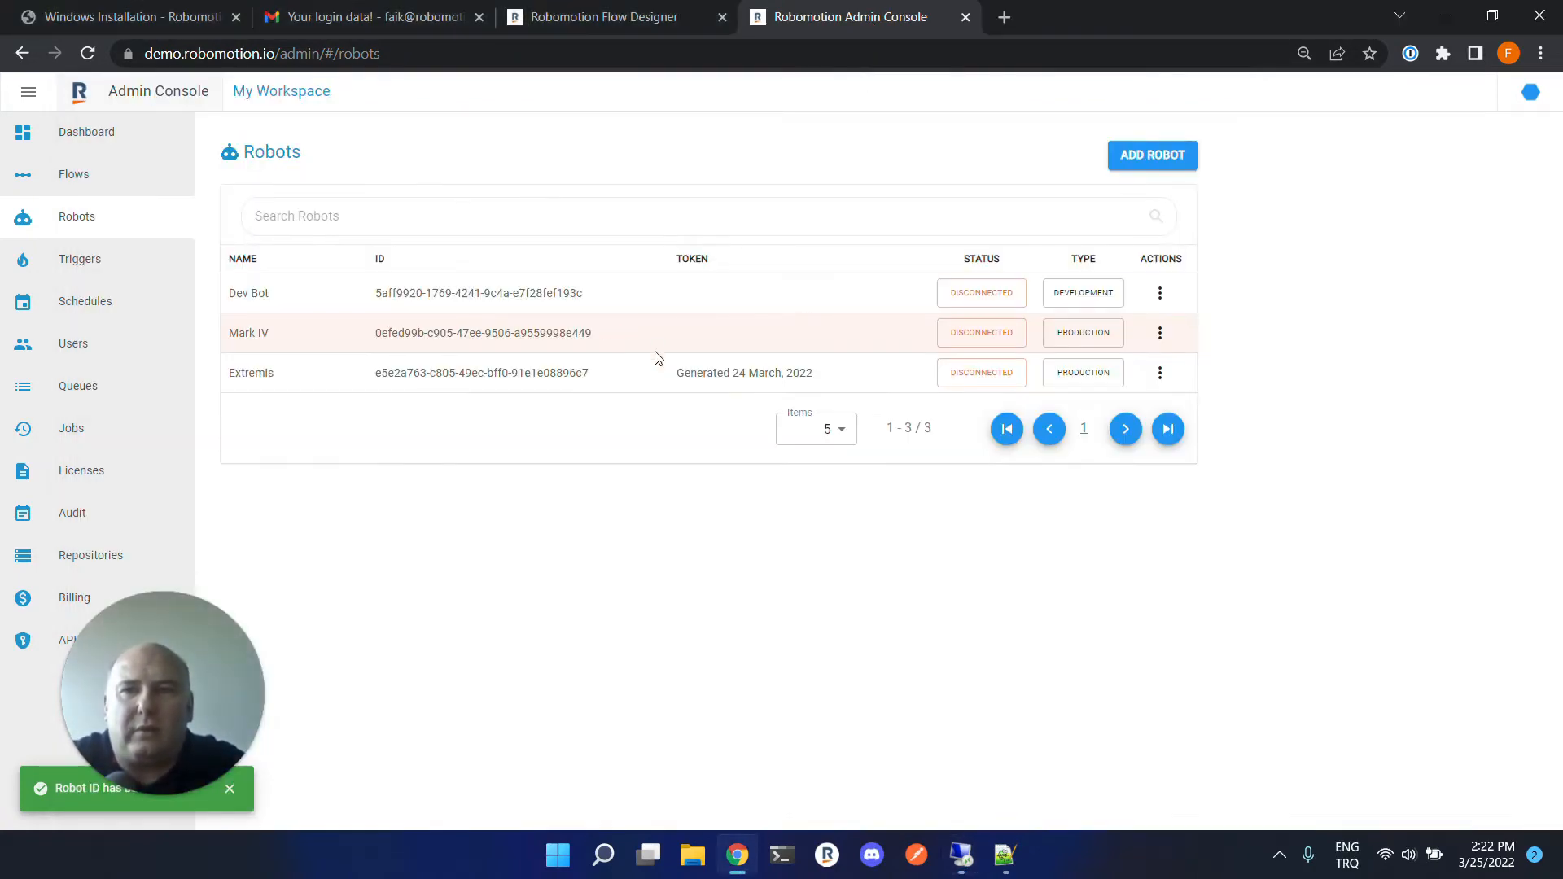
left_click(1161, 333)
left_click(1243, 464)
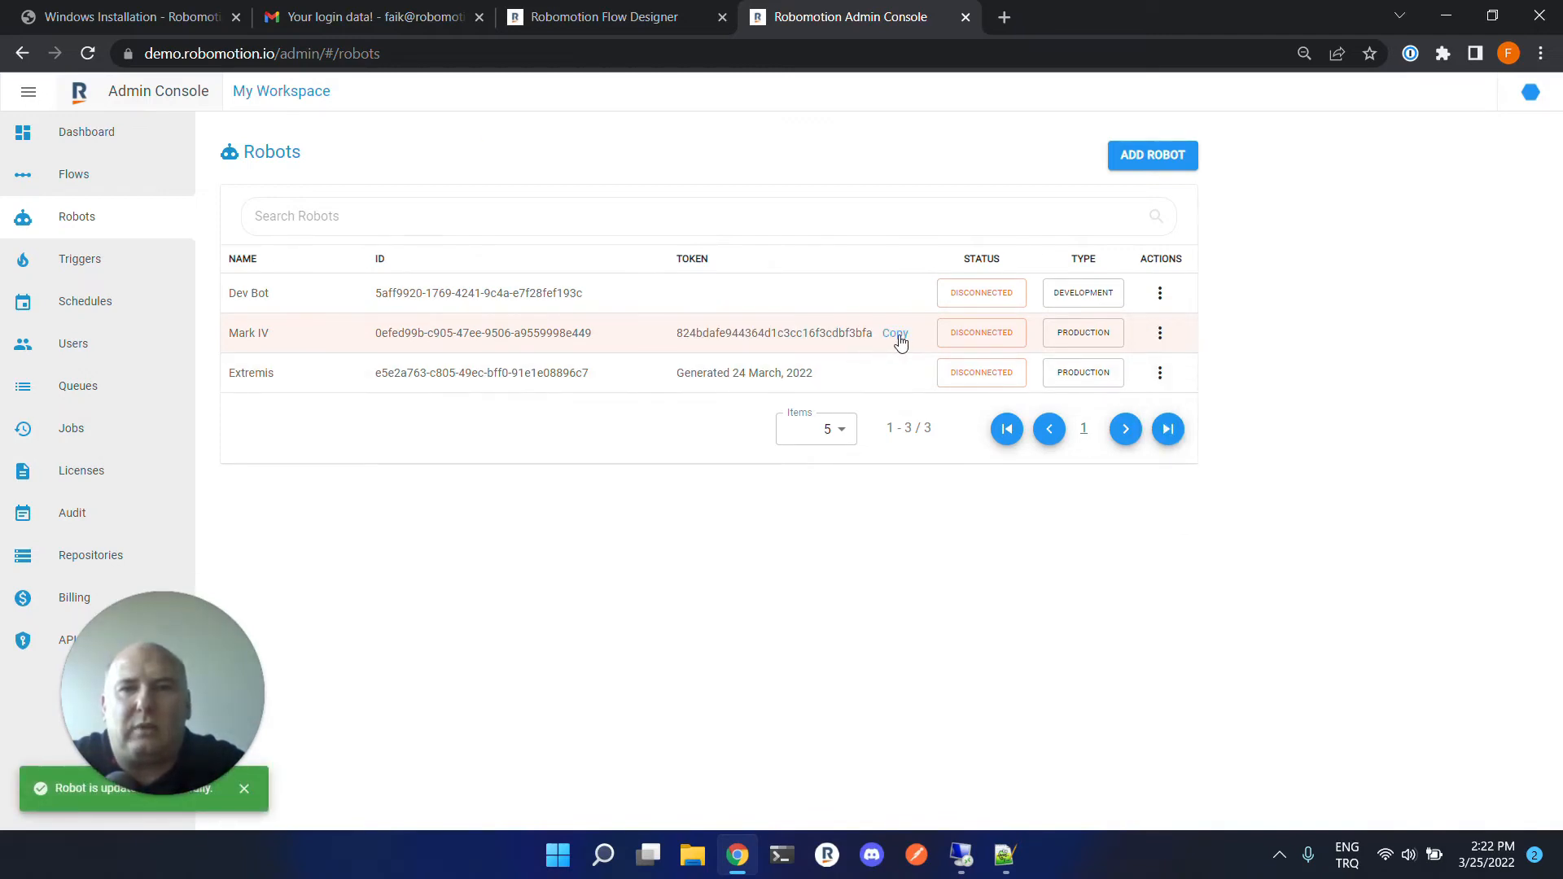
left_click(895, 334)
left_click(960, 854)
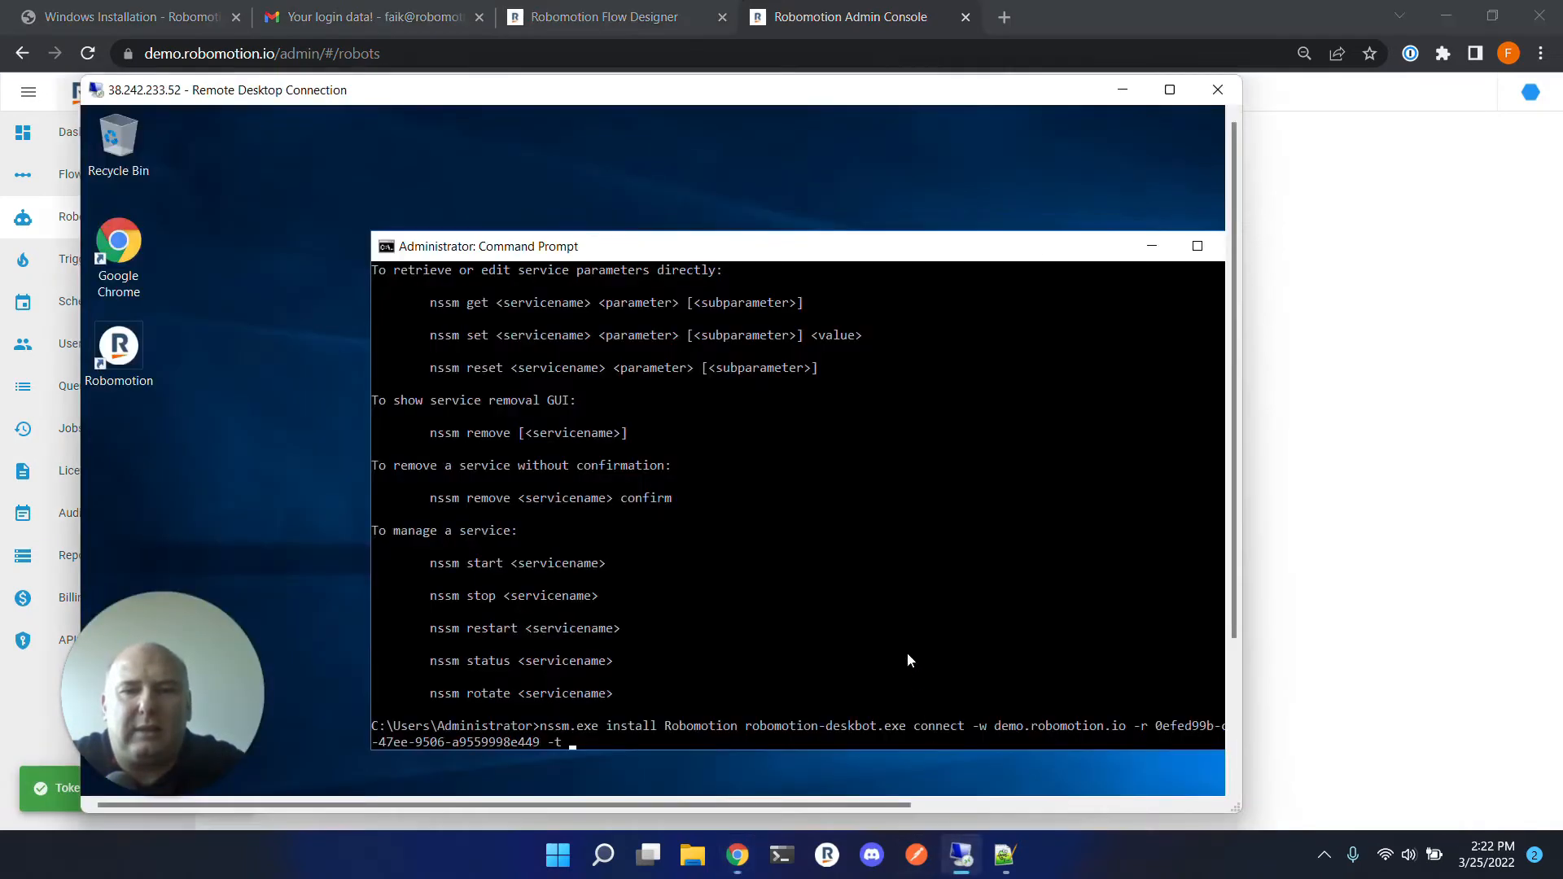
right_click(892, 609)
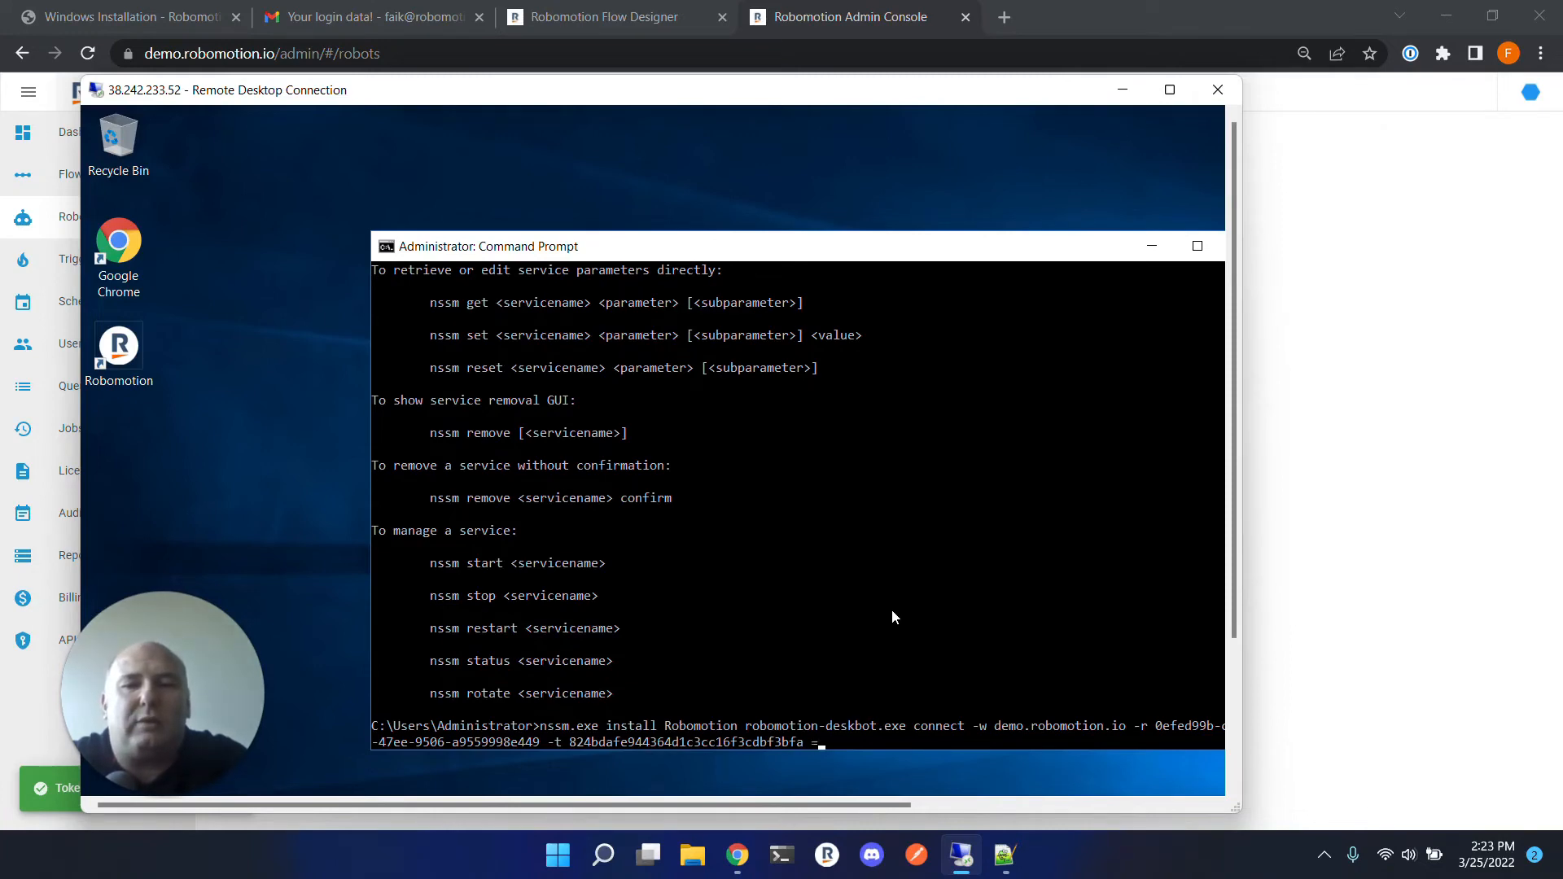
Append the -i option with the account e-mail address and run the nssm install command.
type("-i")
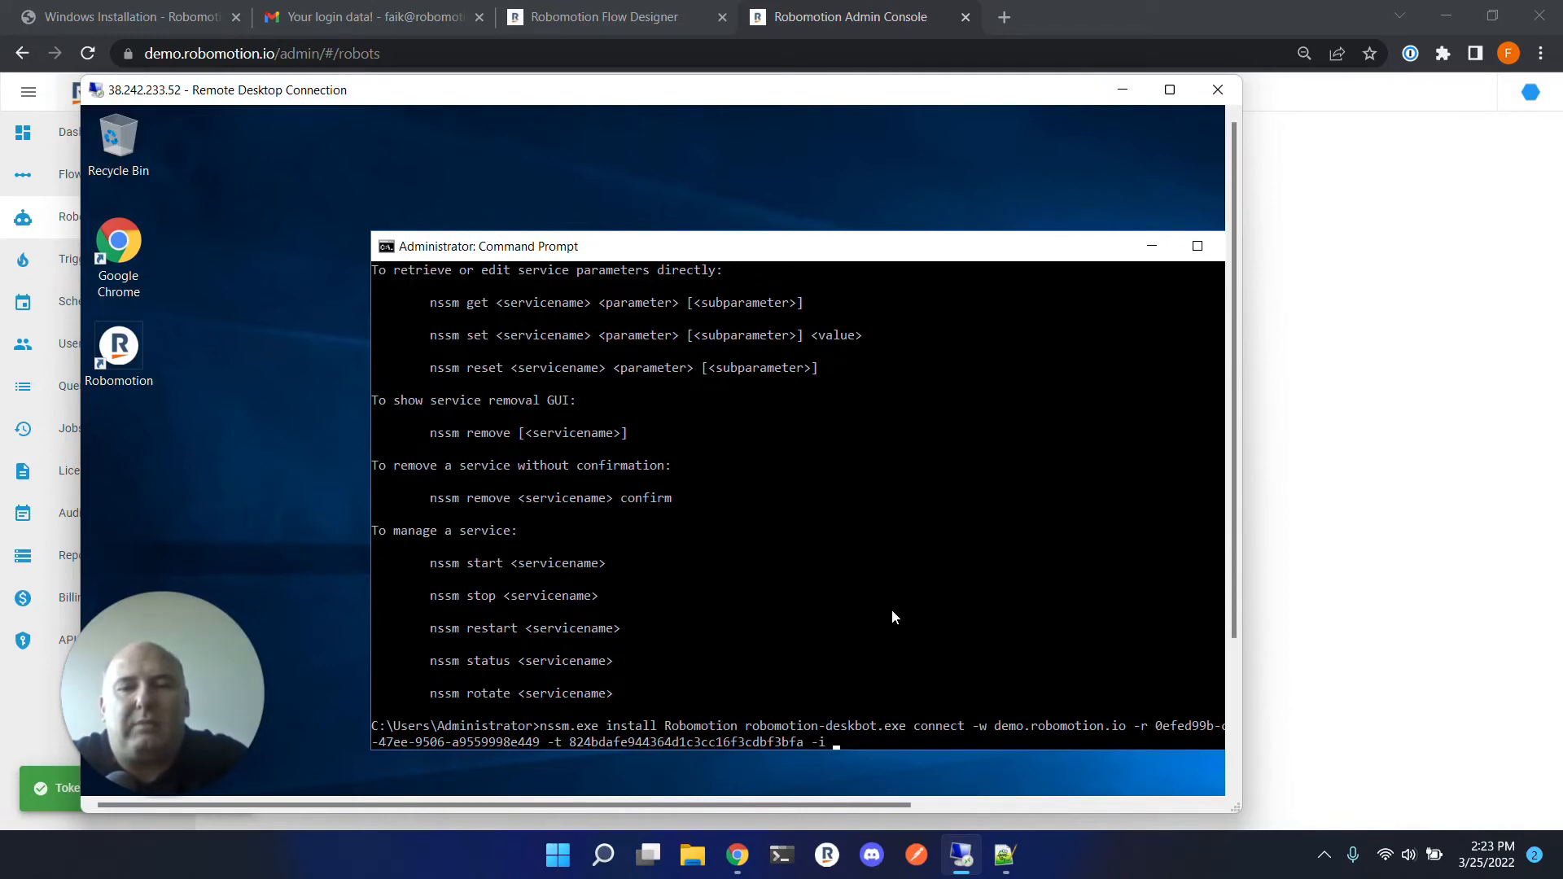
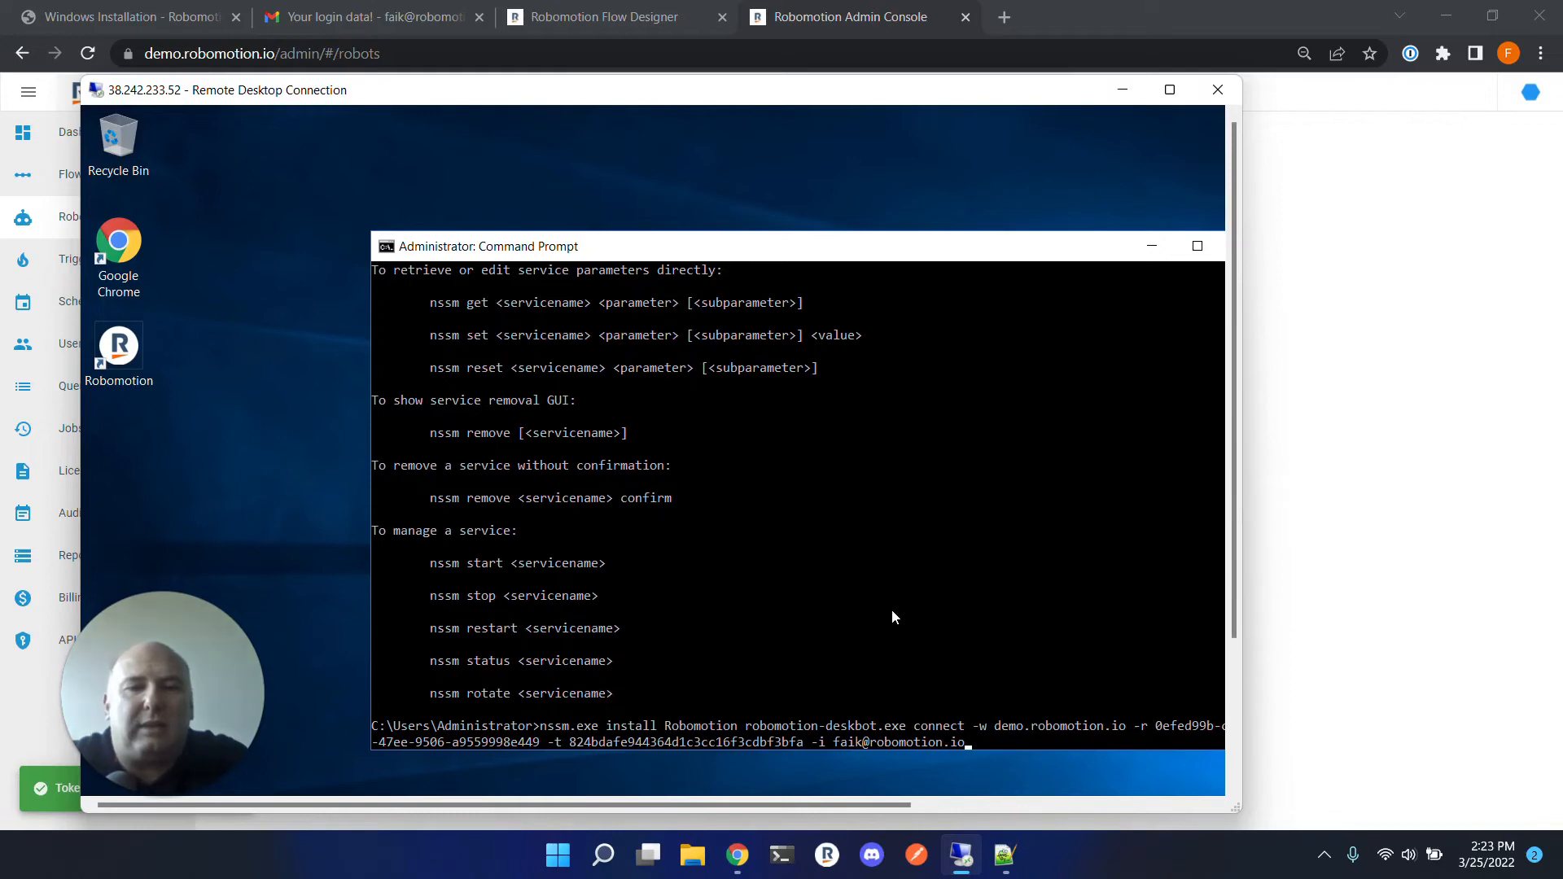
key("Return")
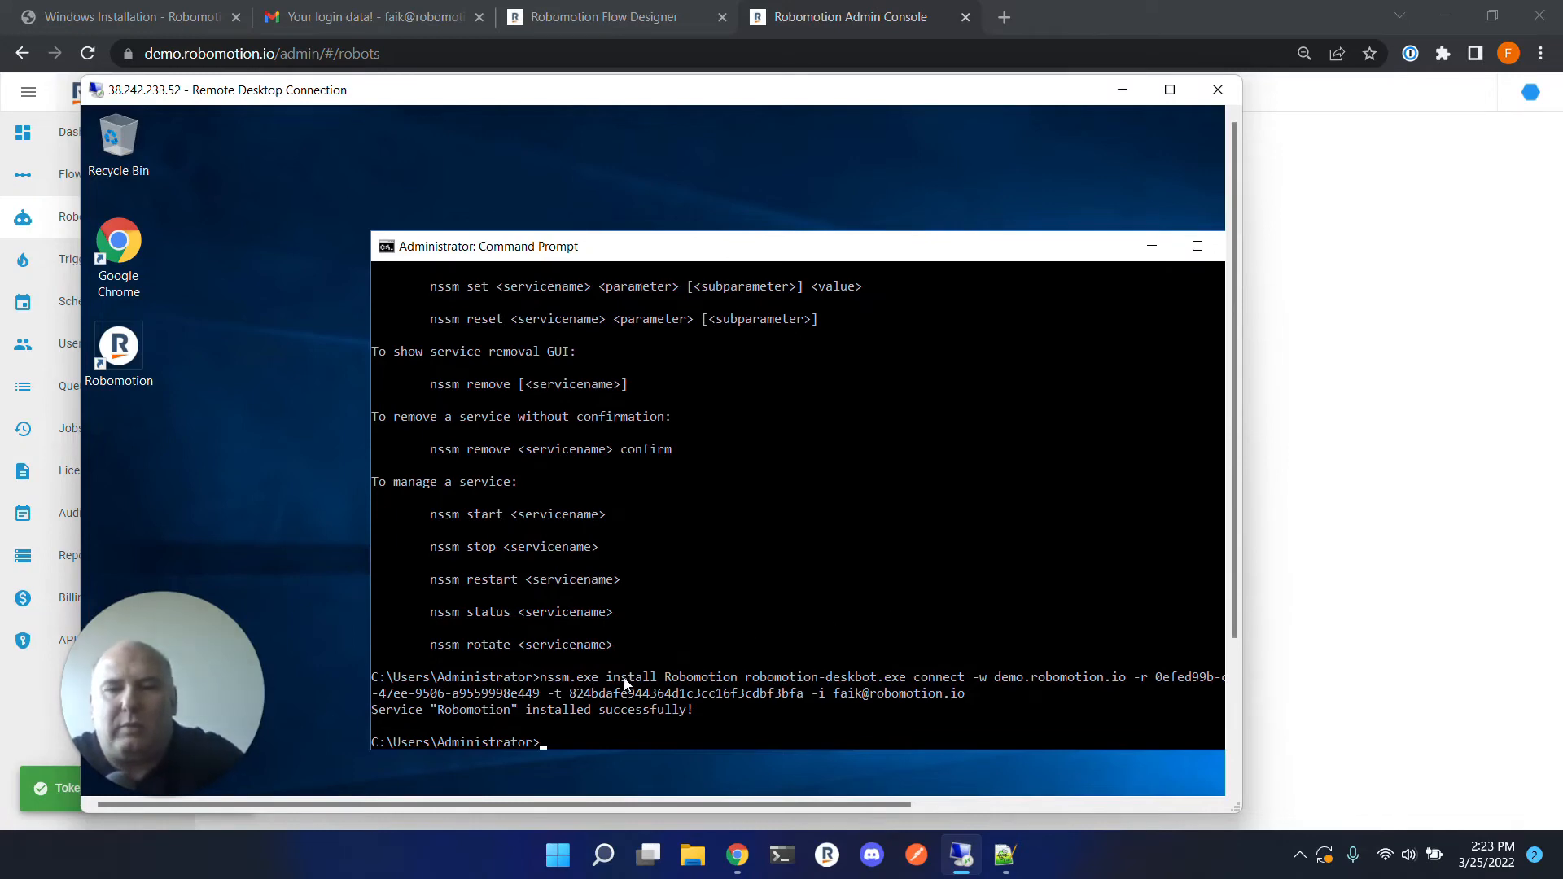
Run nssm edit Robomotion to open the service editor.
type("nssm edit Robomo")
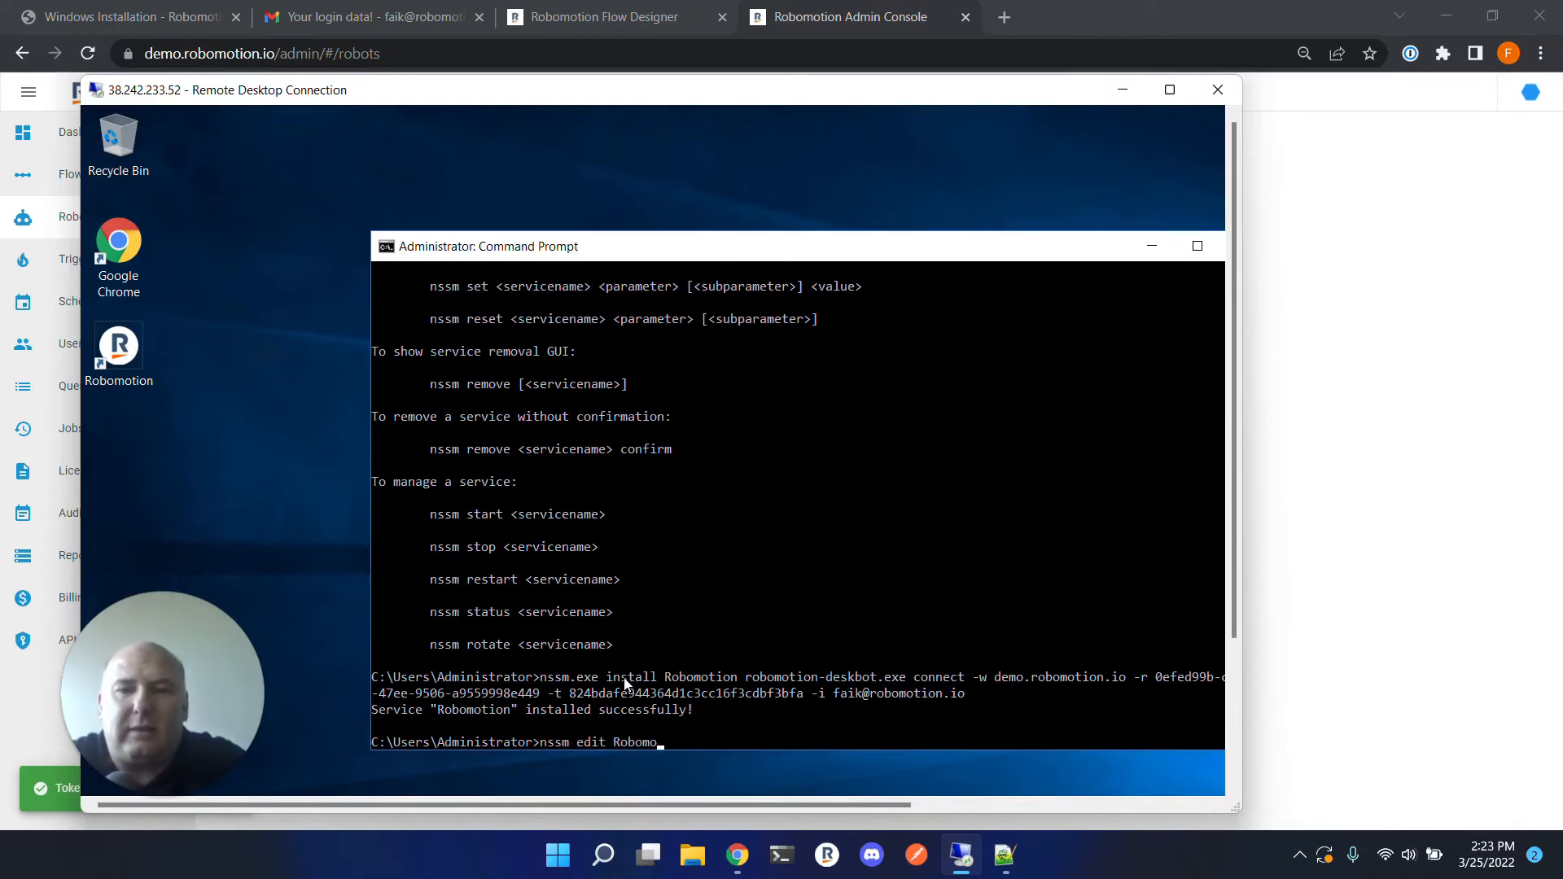
type("iton")
key("BackSpace")
key("BackSpace")
key("BackSpace")
key("BackSpace")
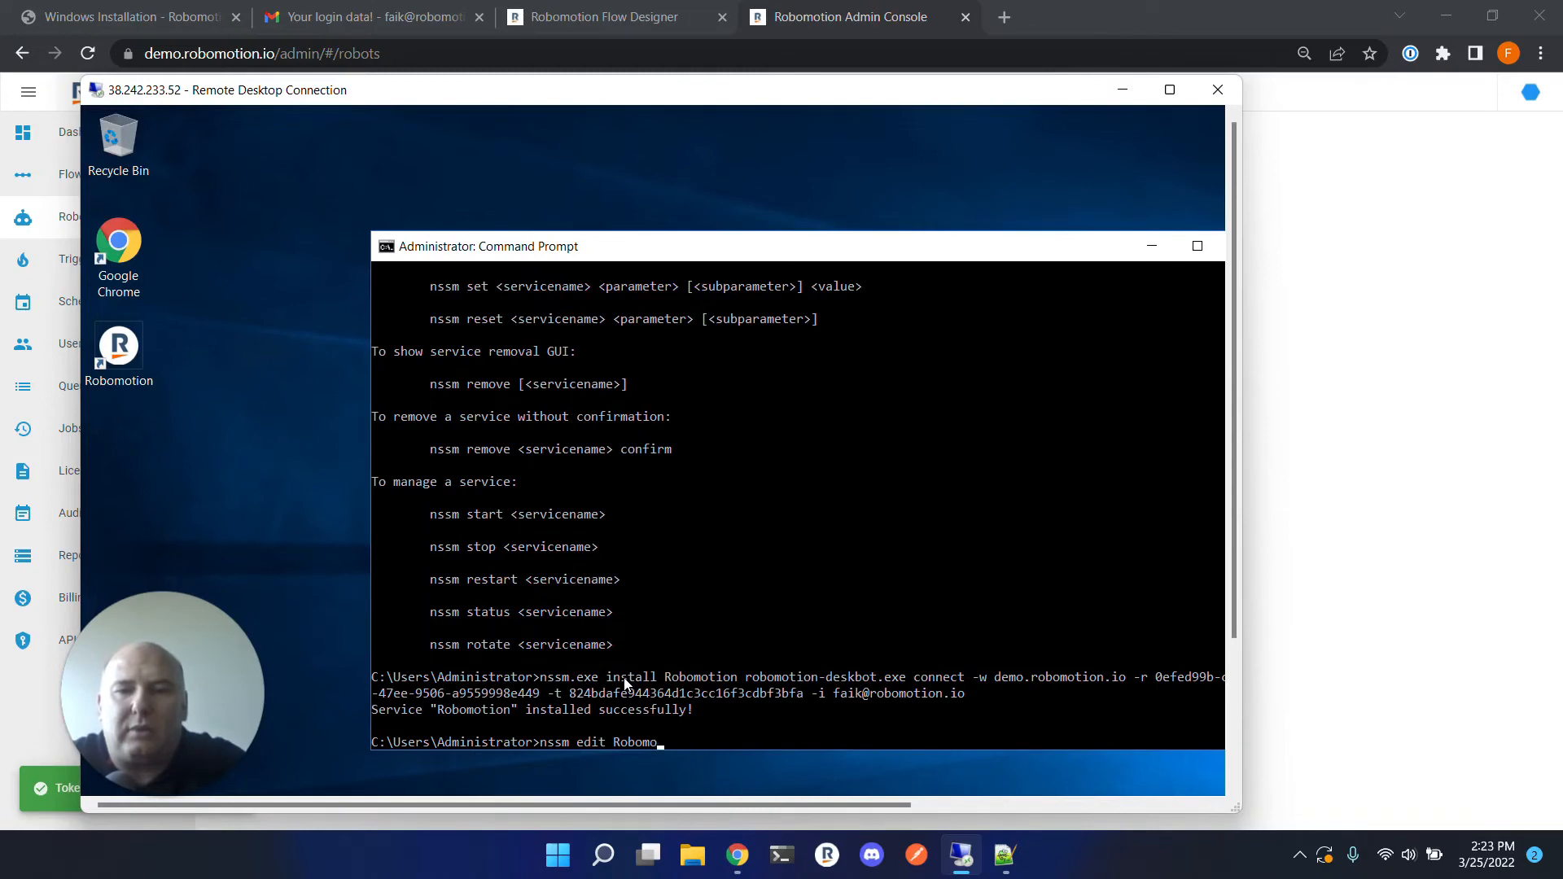
type("tion")
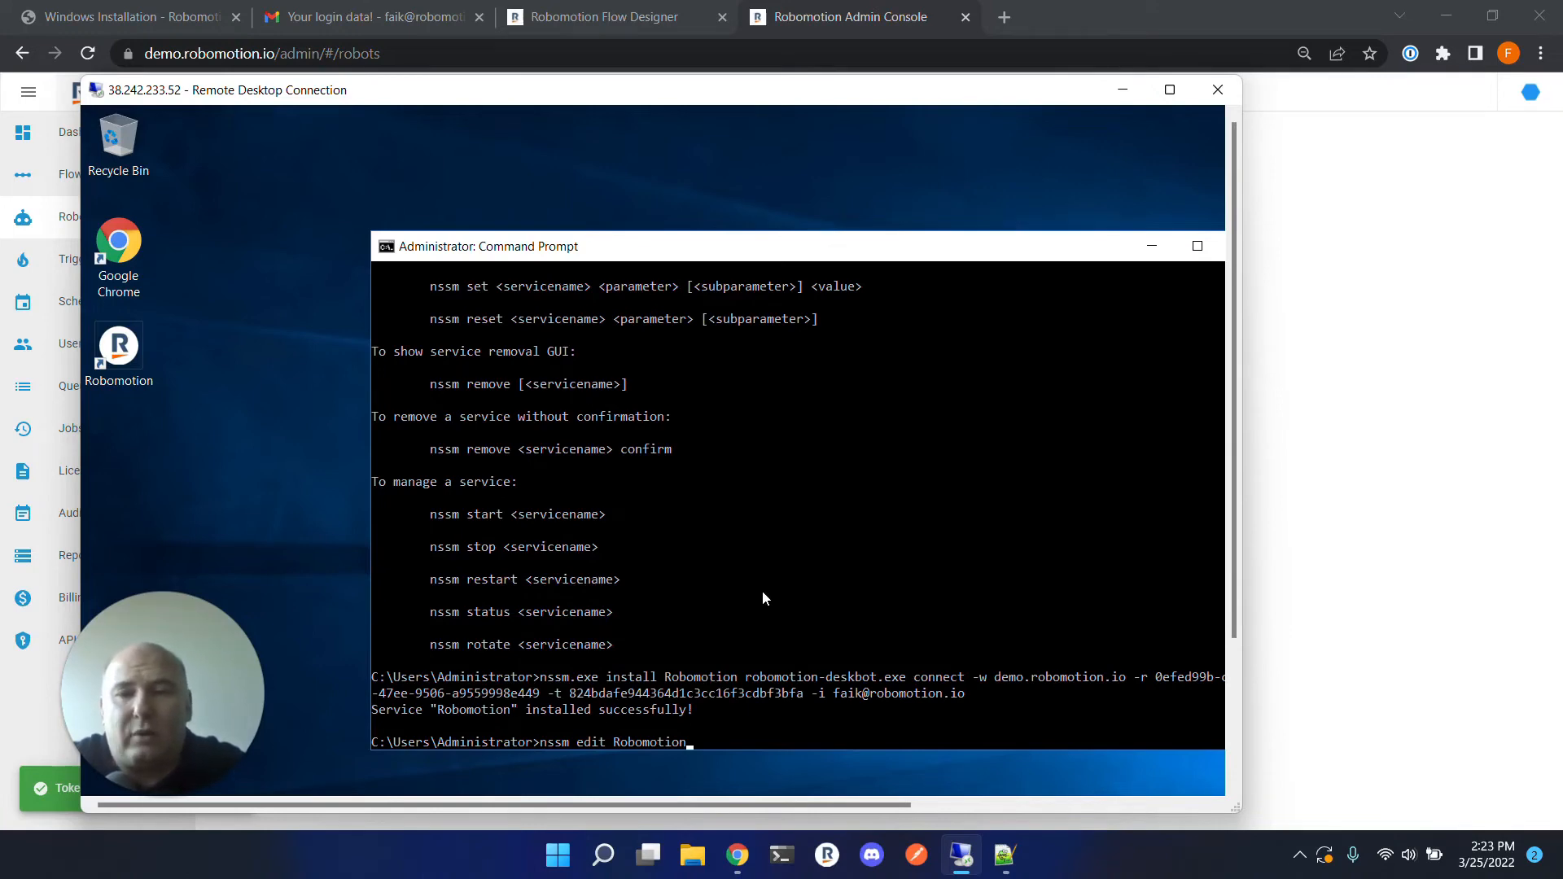
key("Return")
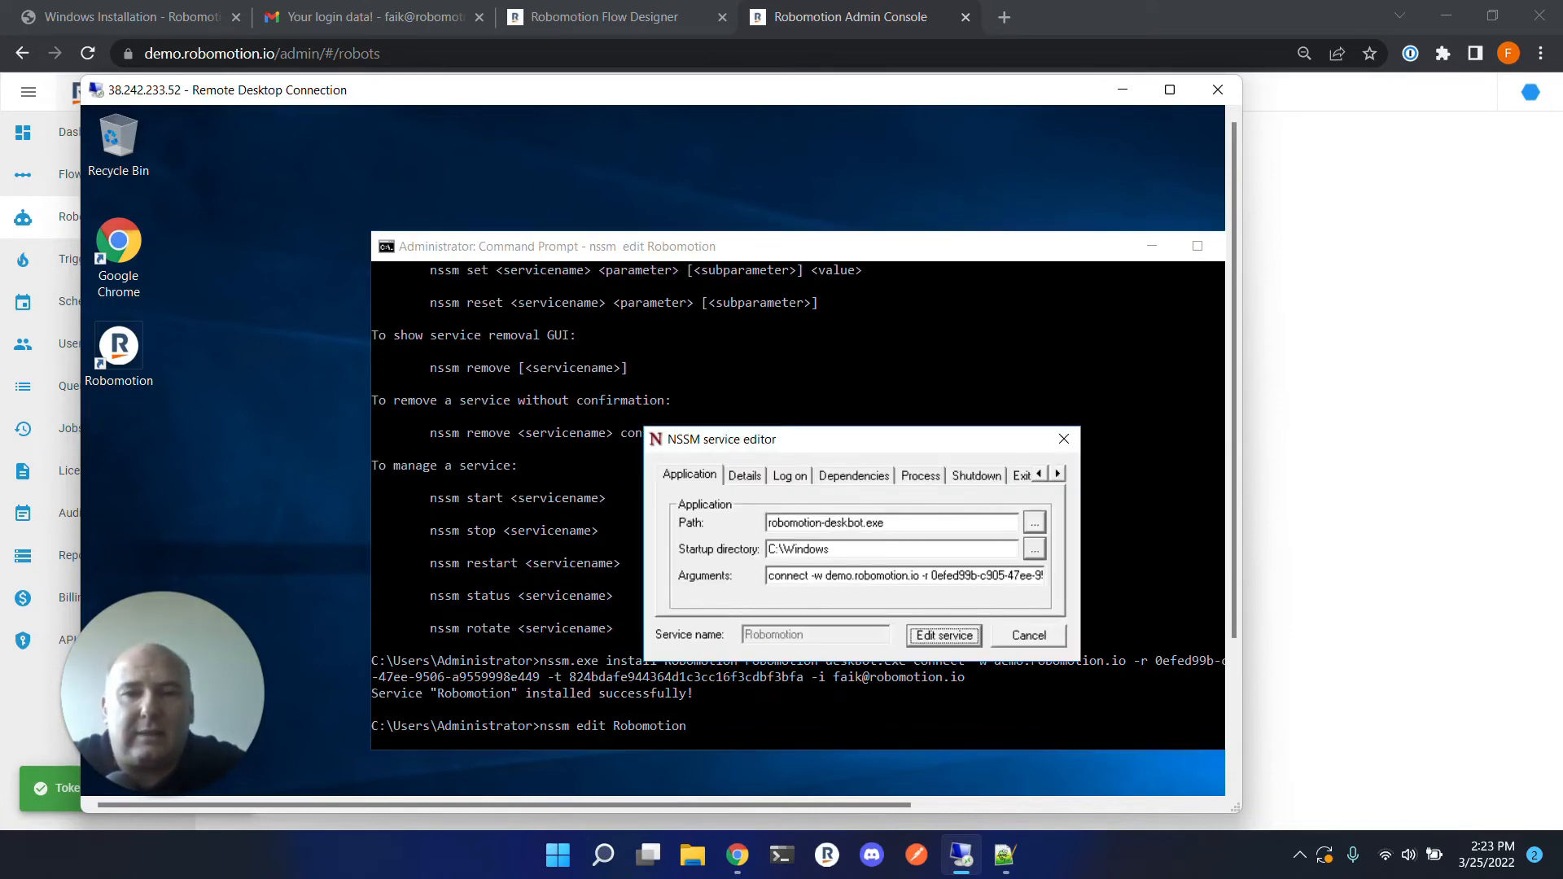
Set the service Path to robomotion-deskbot in %LOCALAPPDATA%\Robomotion\bin by browsing for the application file.
left_click(1034, 521)
left_click(476, 159)
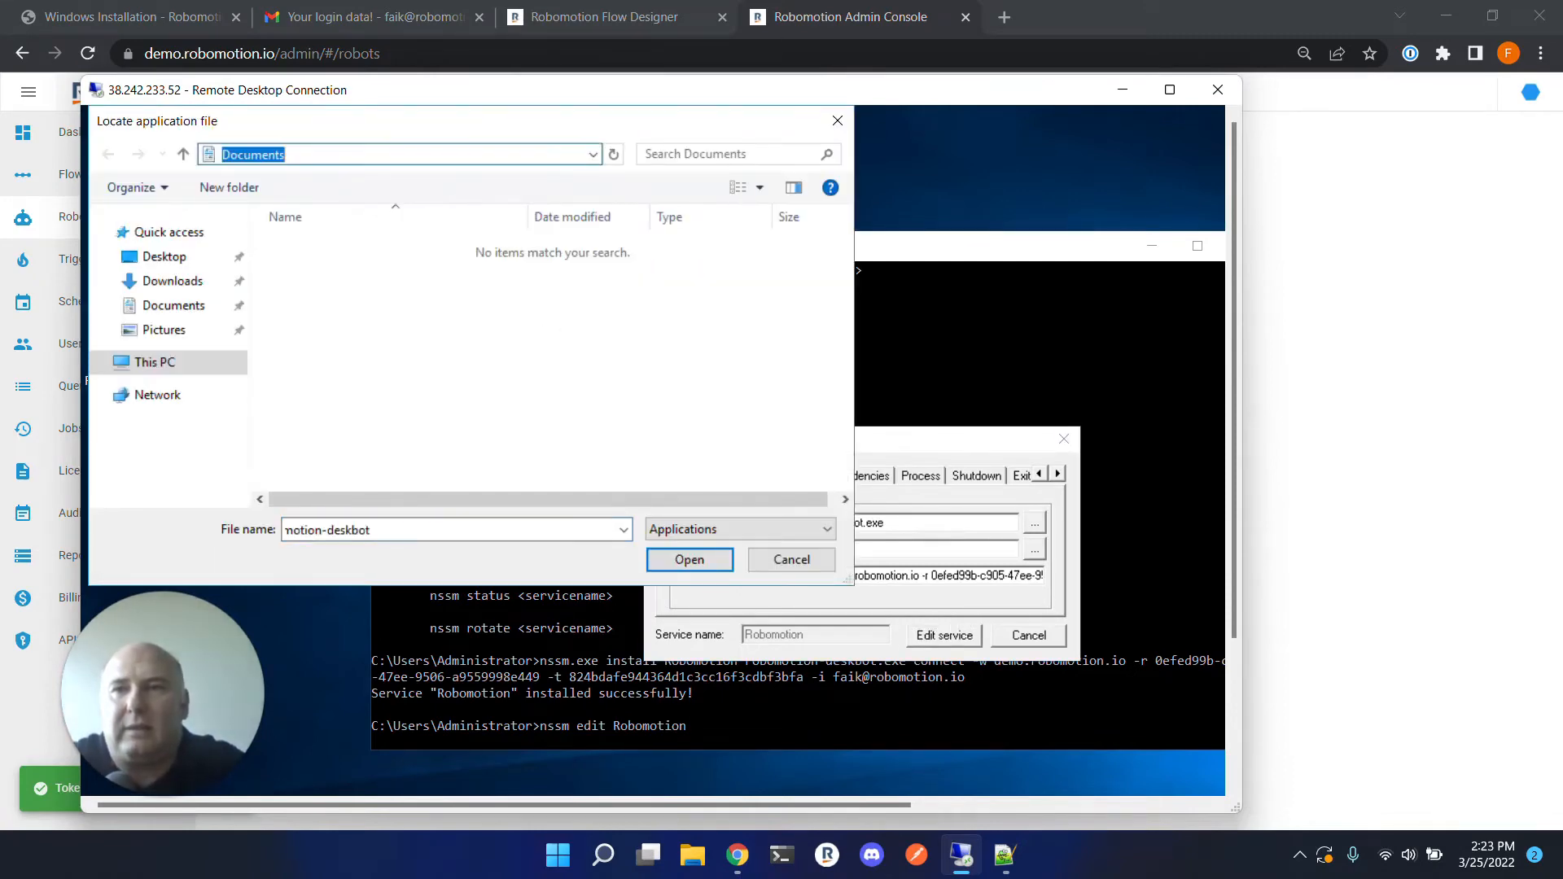
type("%L")
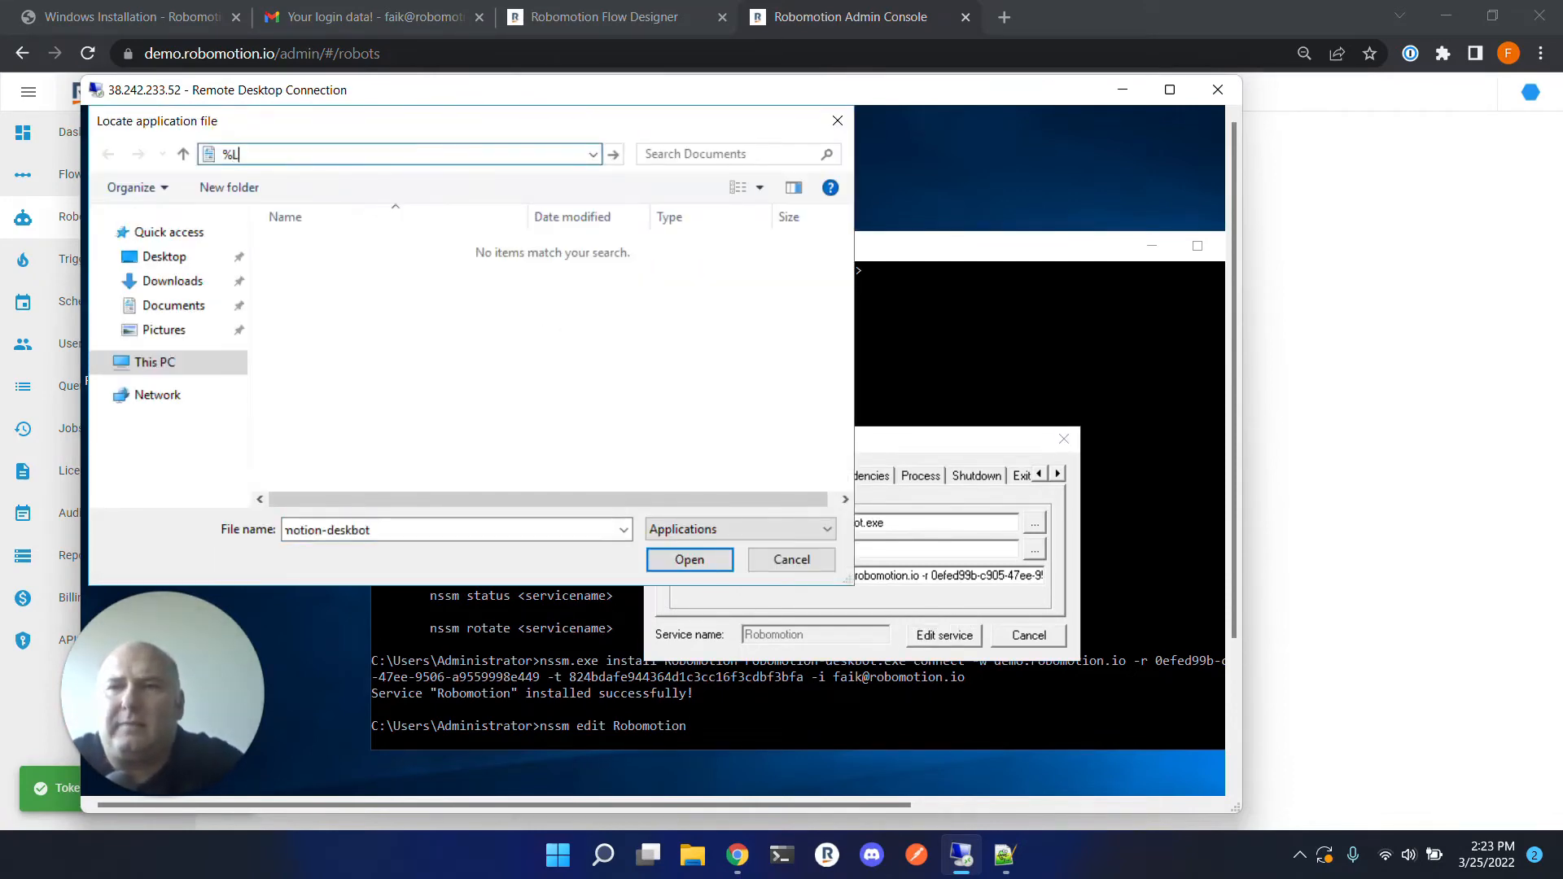
type("OCALAPPDATA")
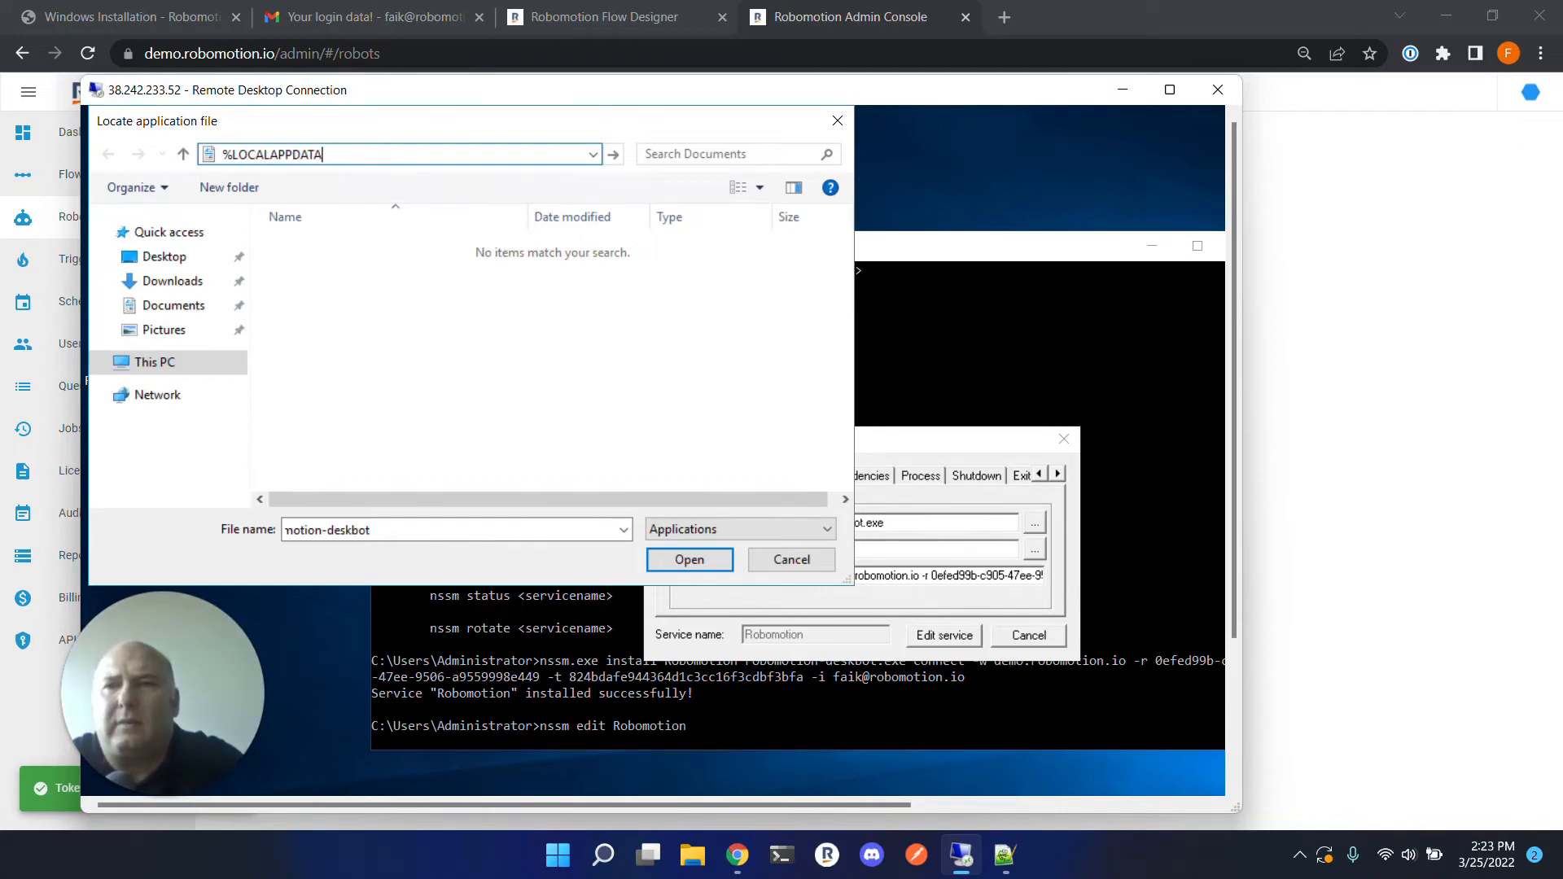
type("$%")
key("Return")
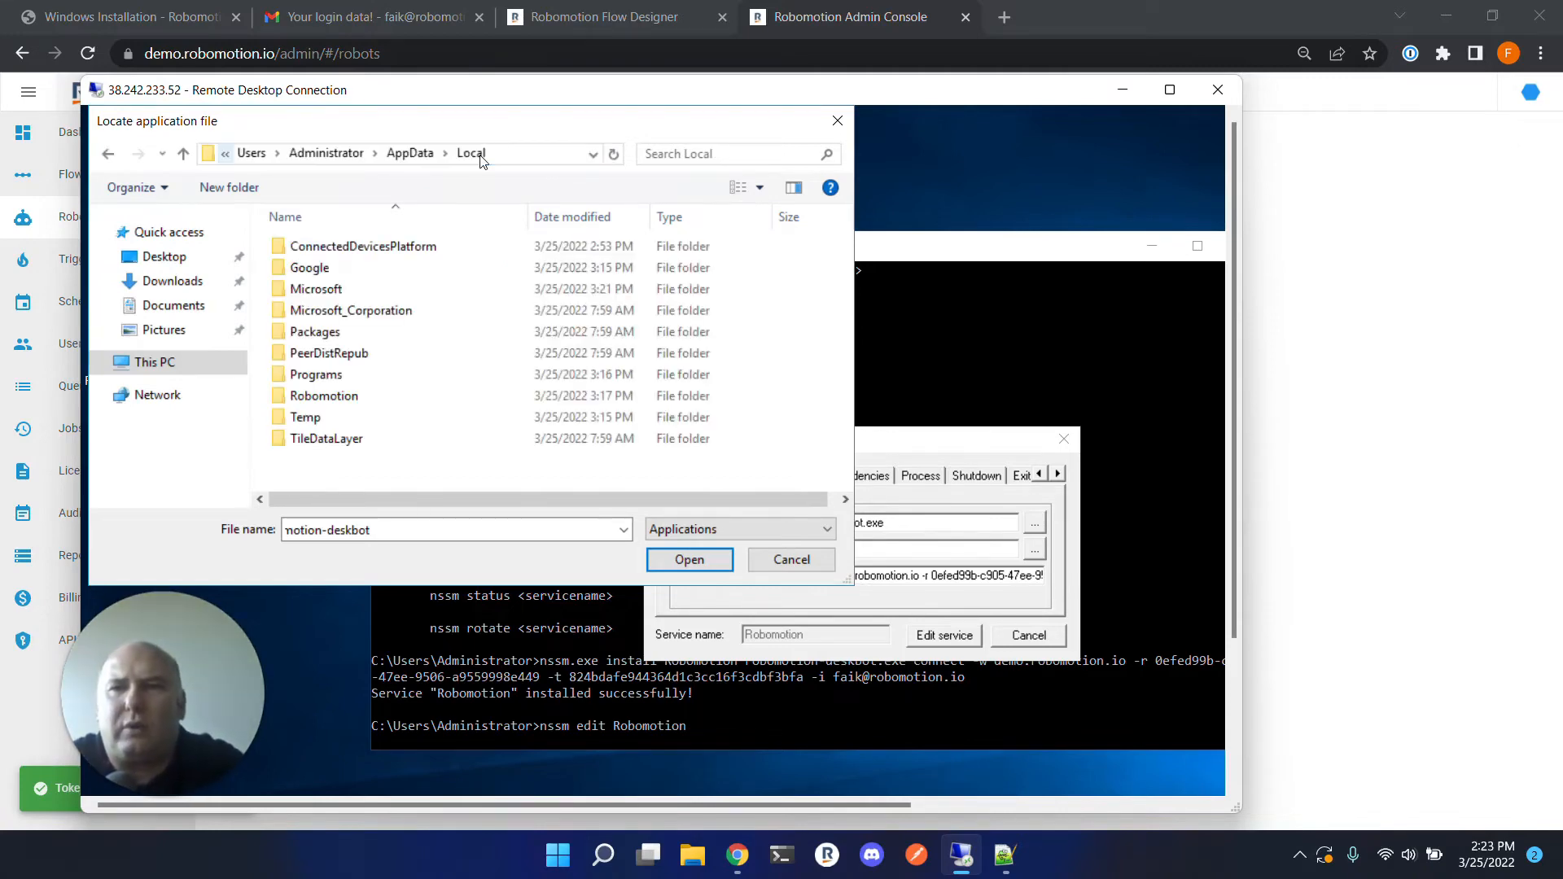
double_click(326, 396)
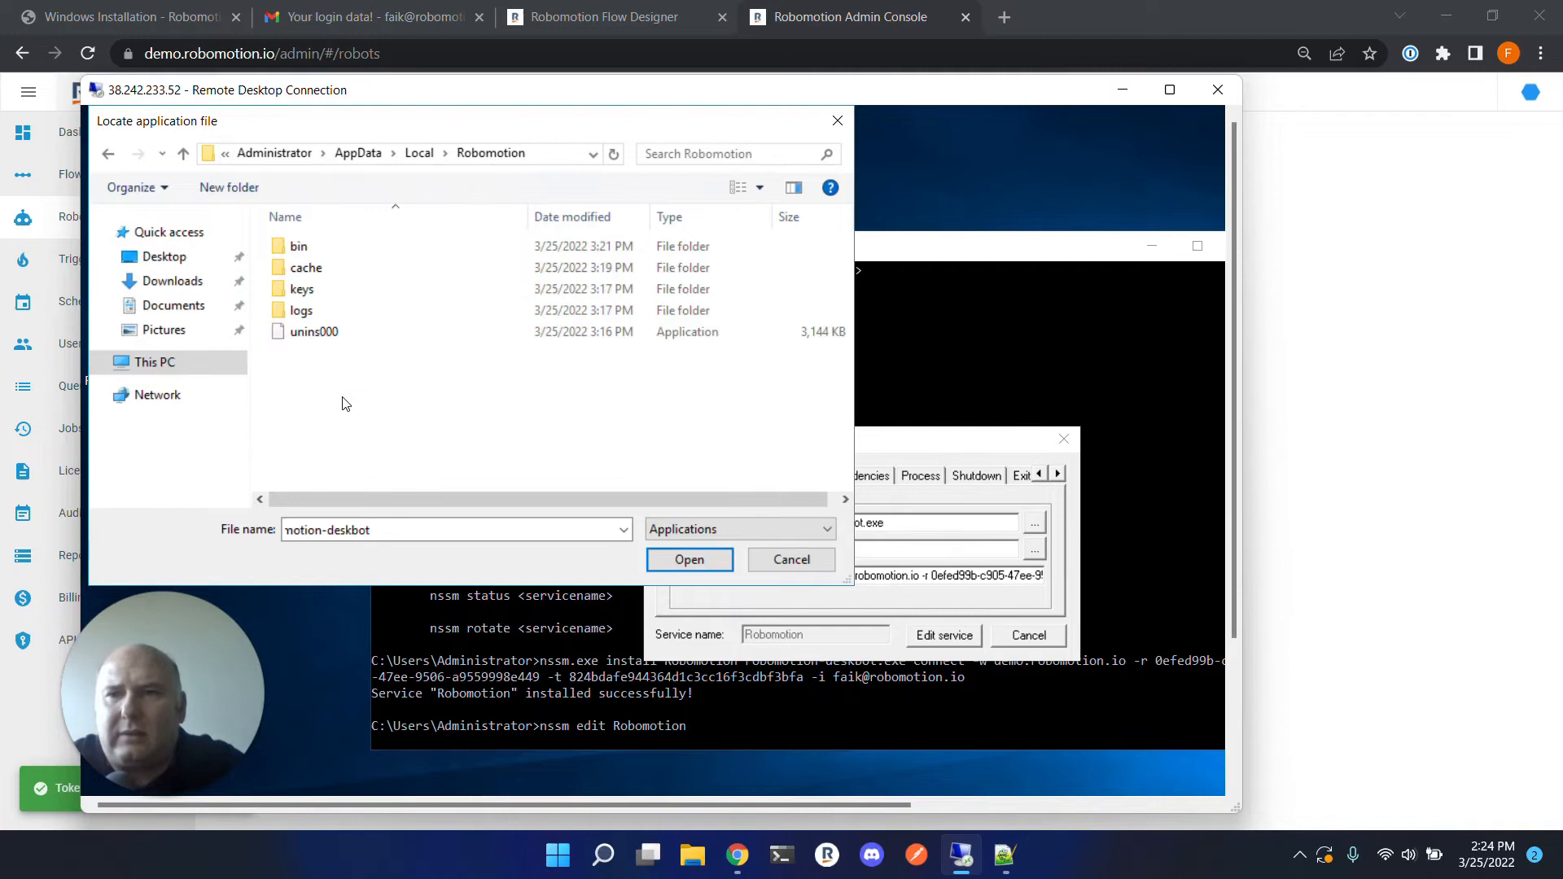
double_click(330, 254)
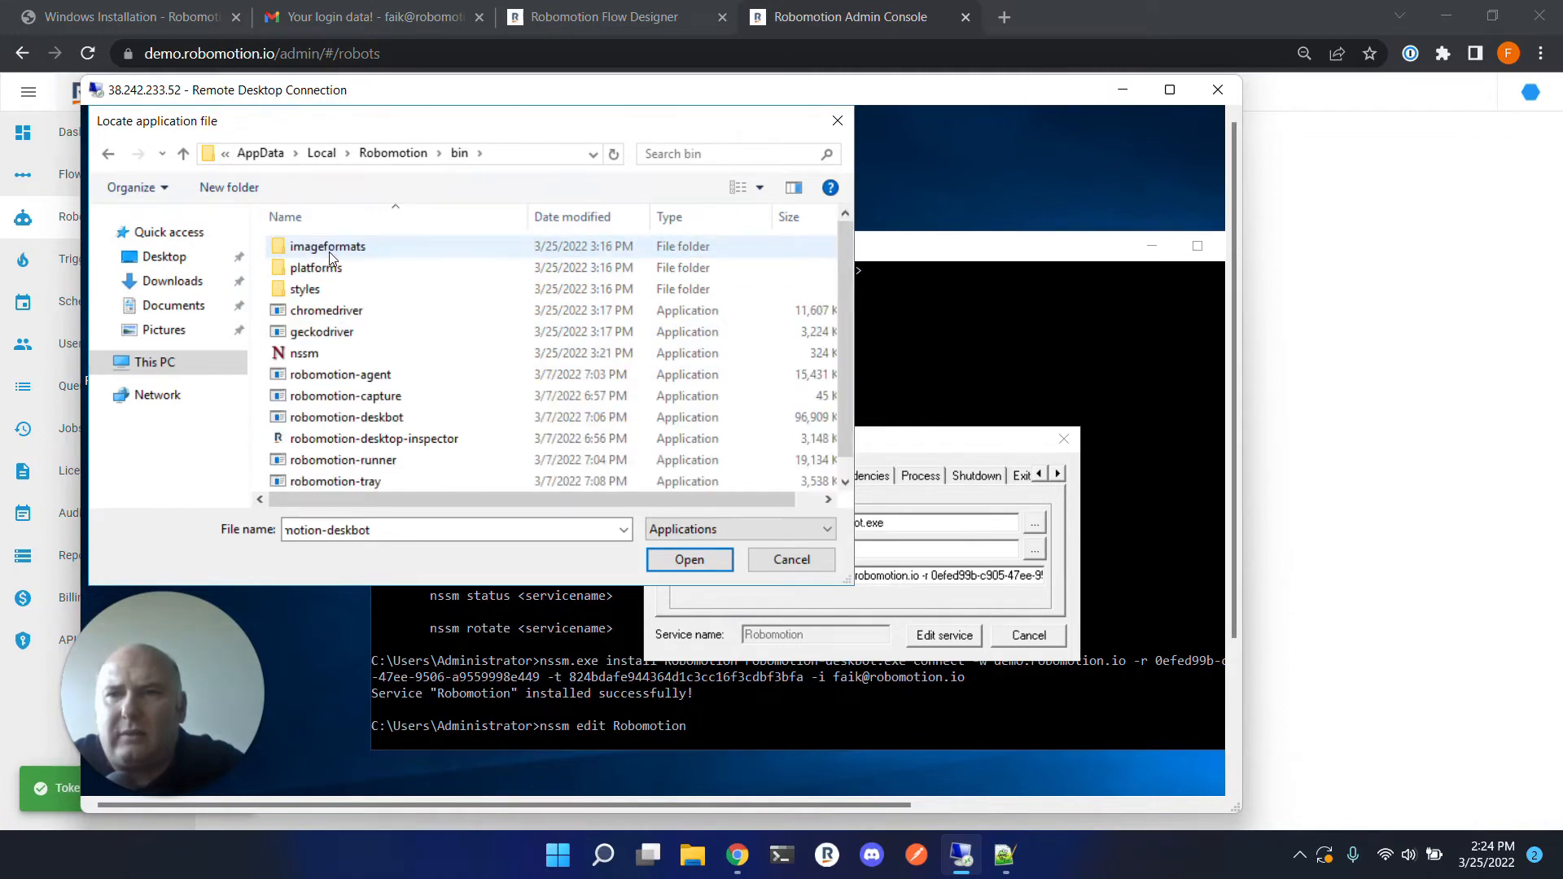
left_click(384, 420)
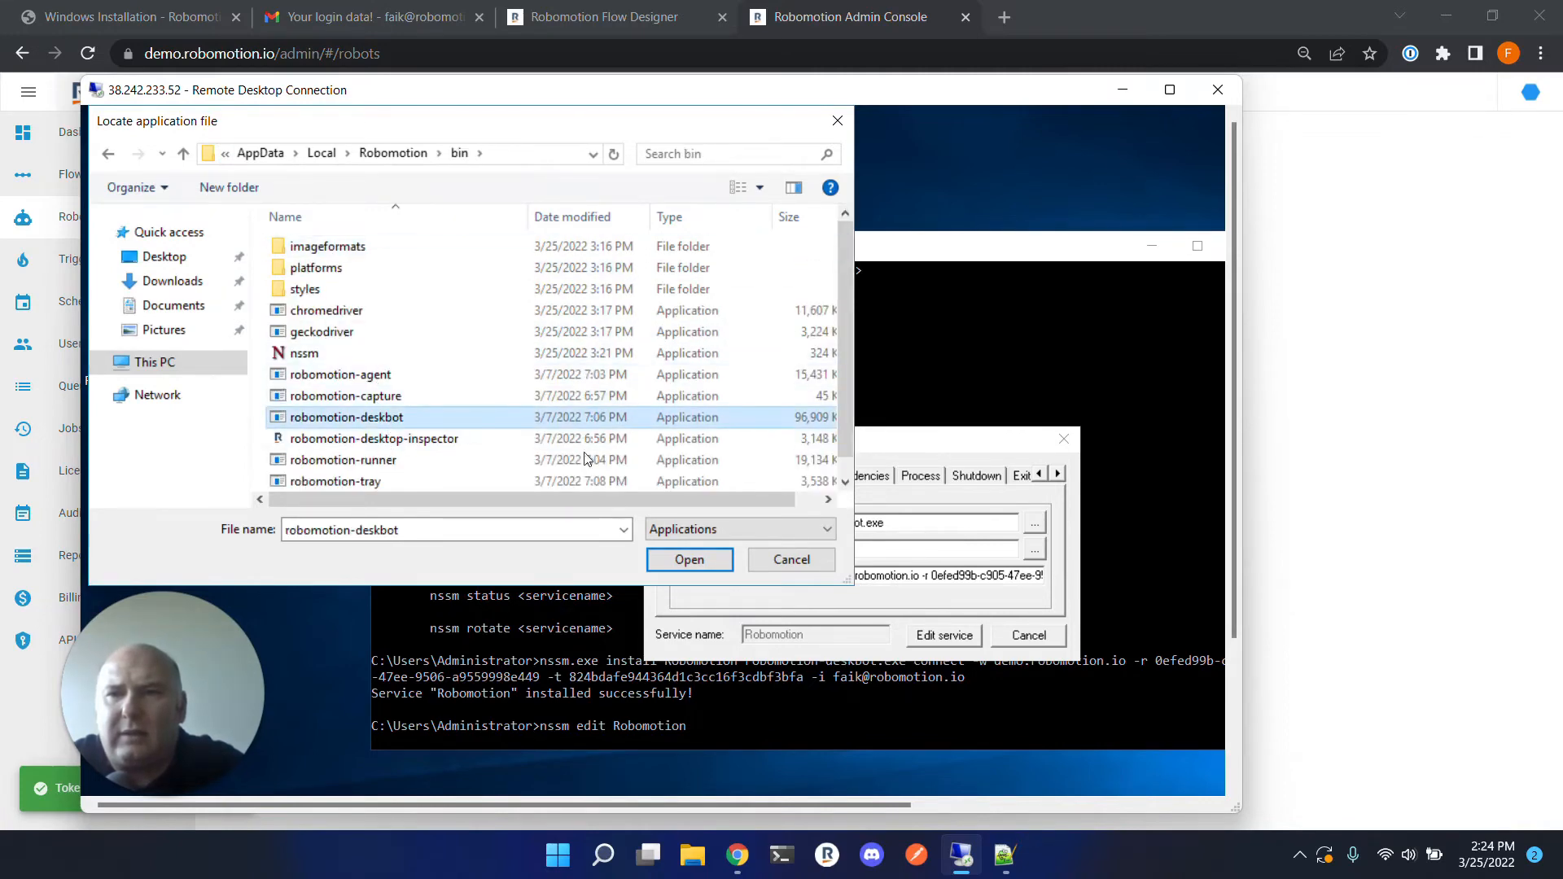
left_click(669, 561)
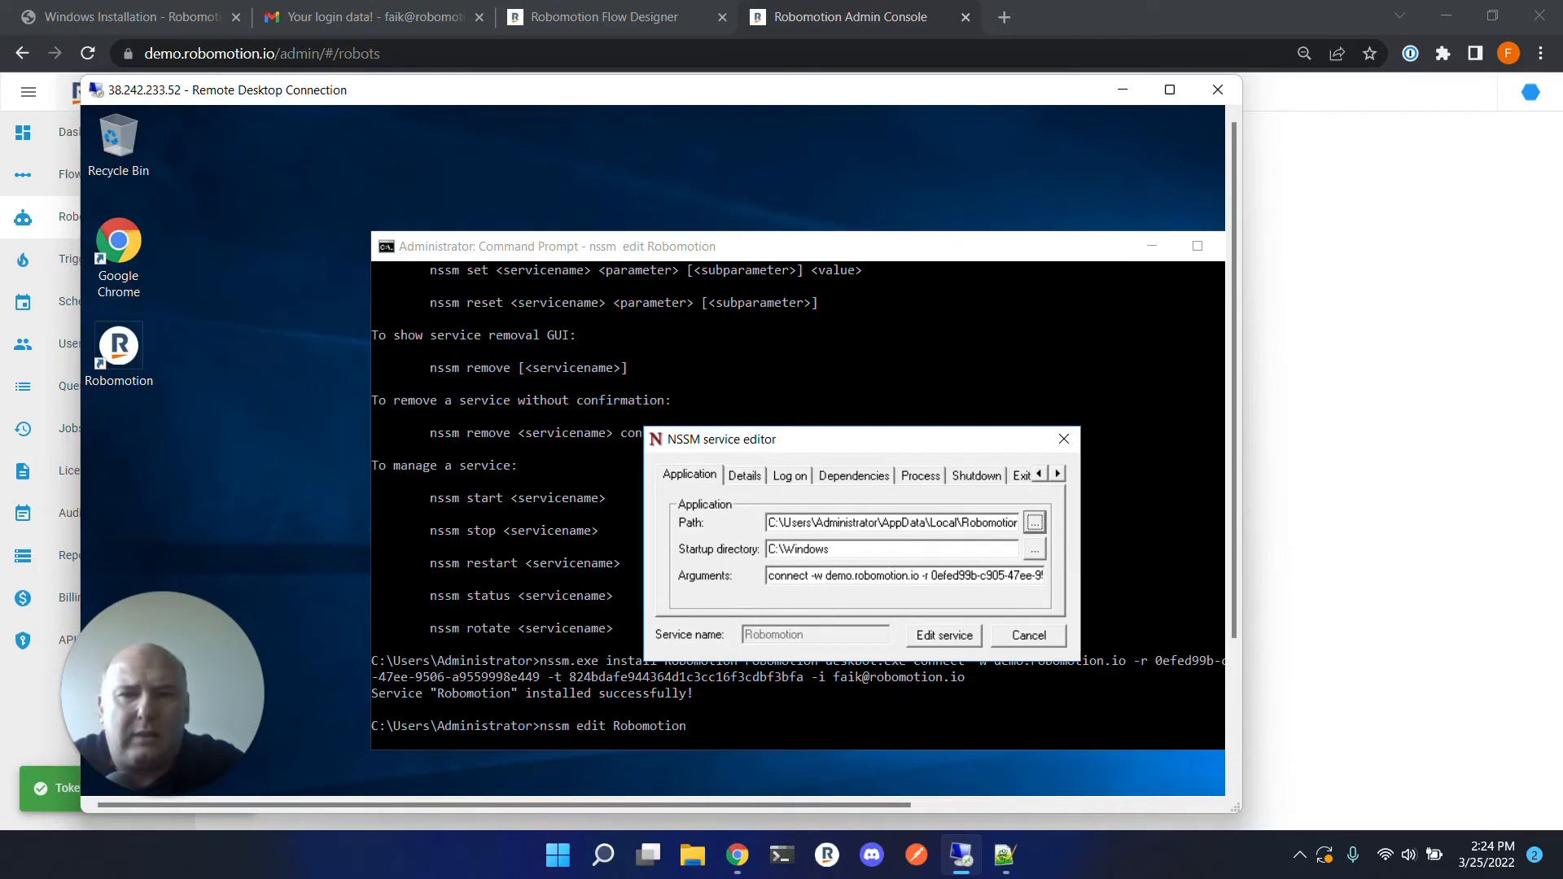
Copy the bin folder part of the Path and paste it as the Startup directory, replacing C:\Windows.
left_click(997, 522)
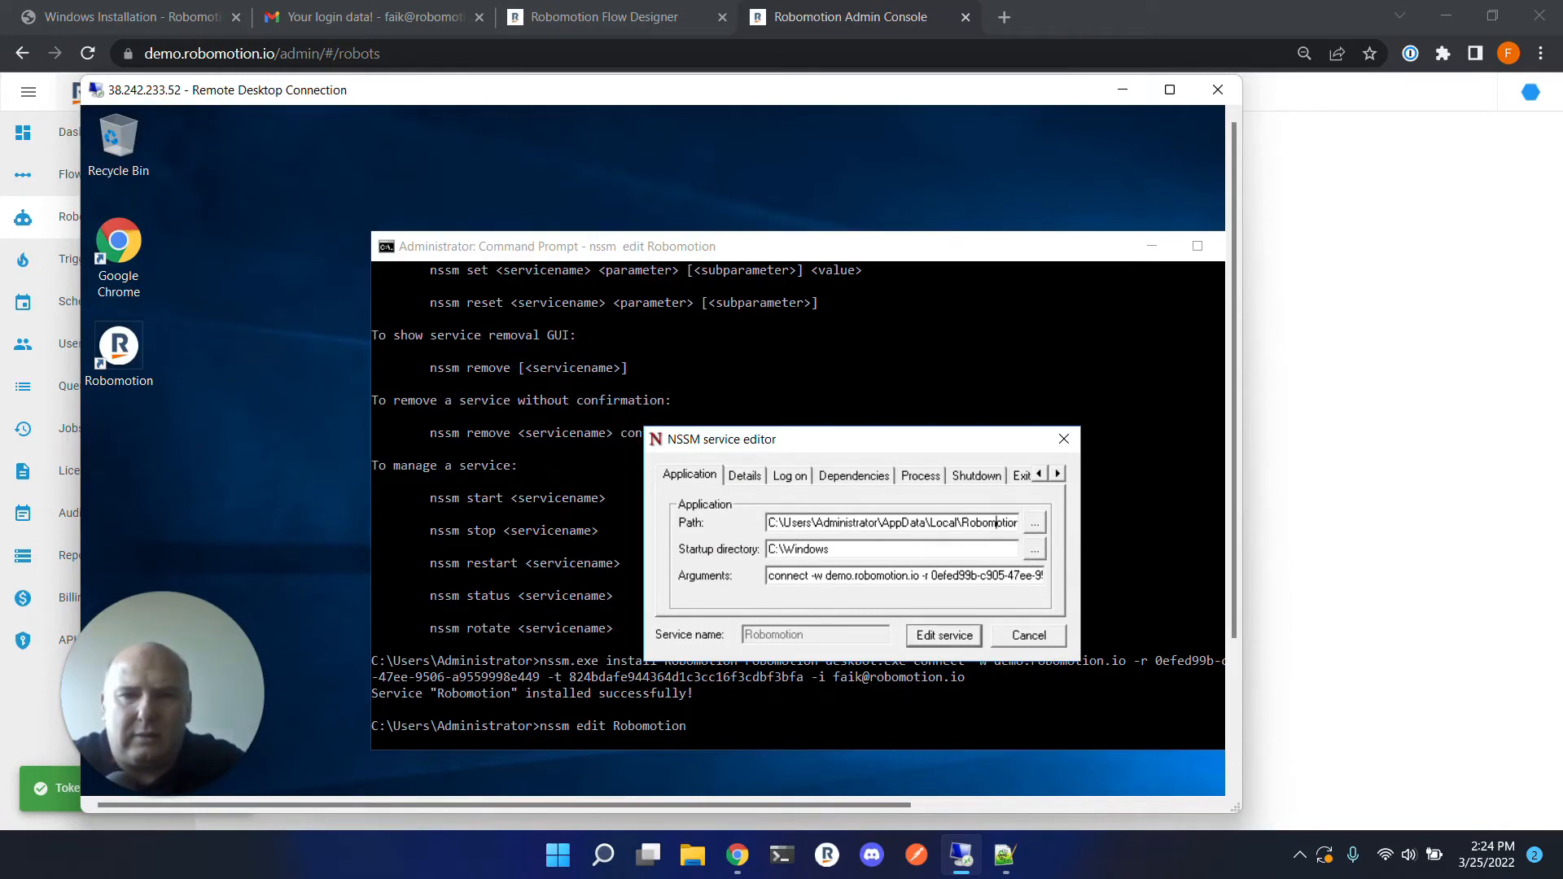
left_click_drag(878, 522, 926, 522)
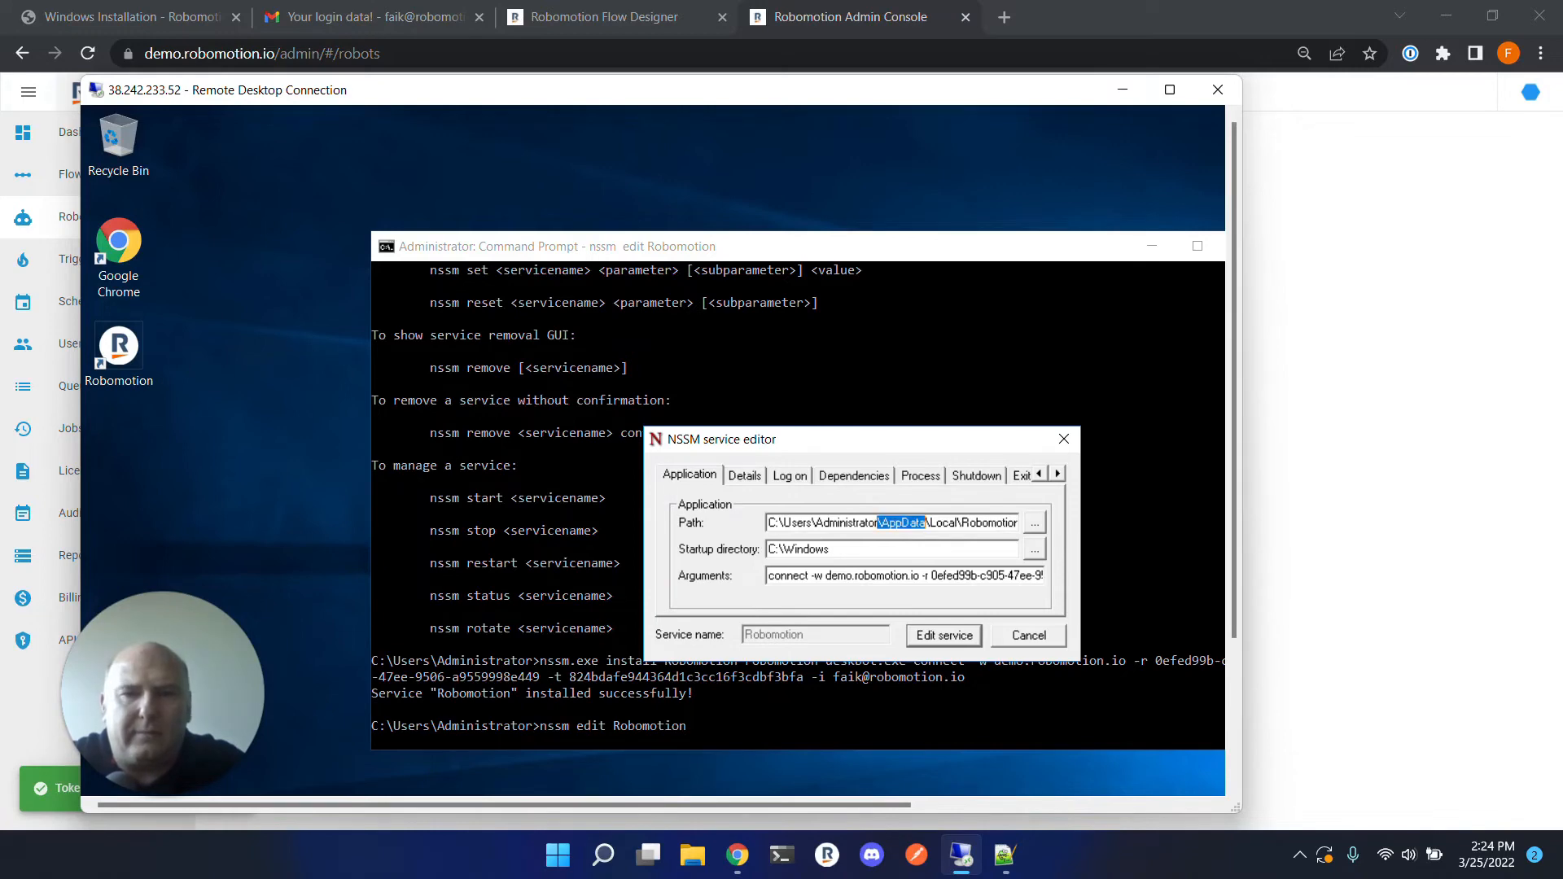
left_click(934, 523)
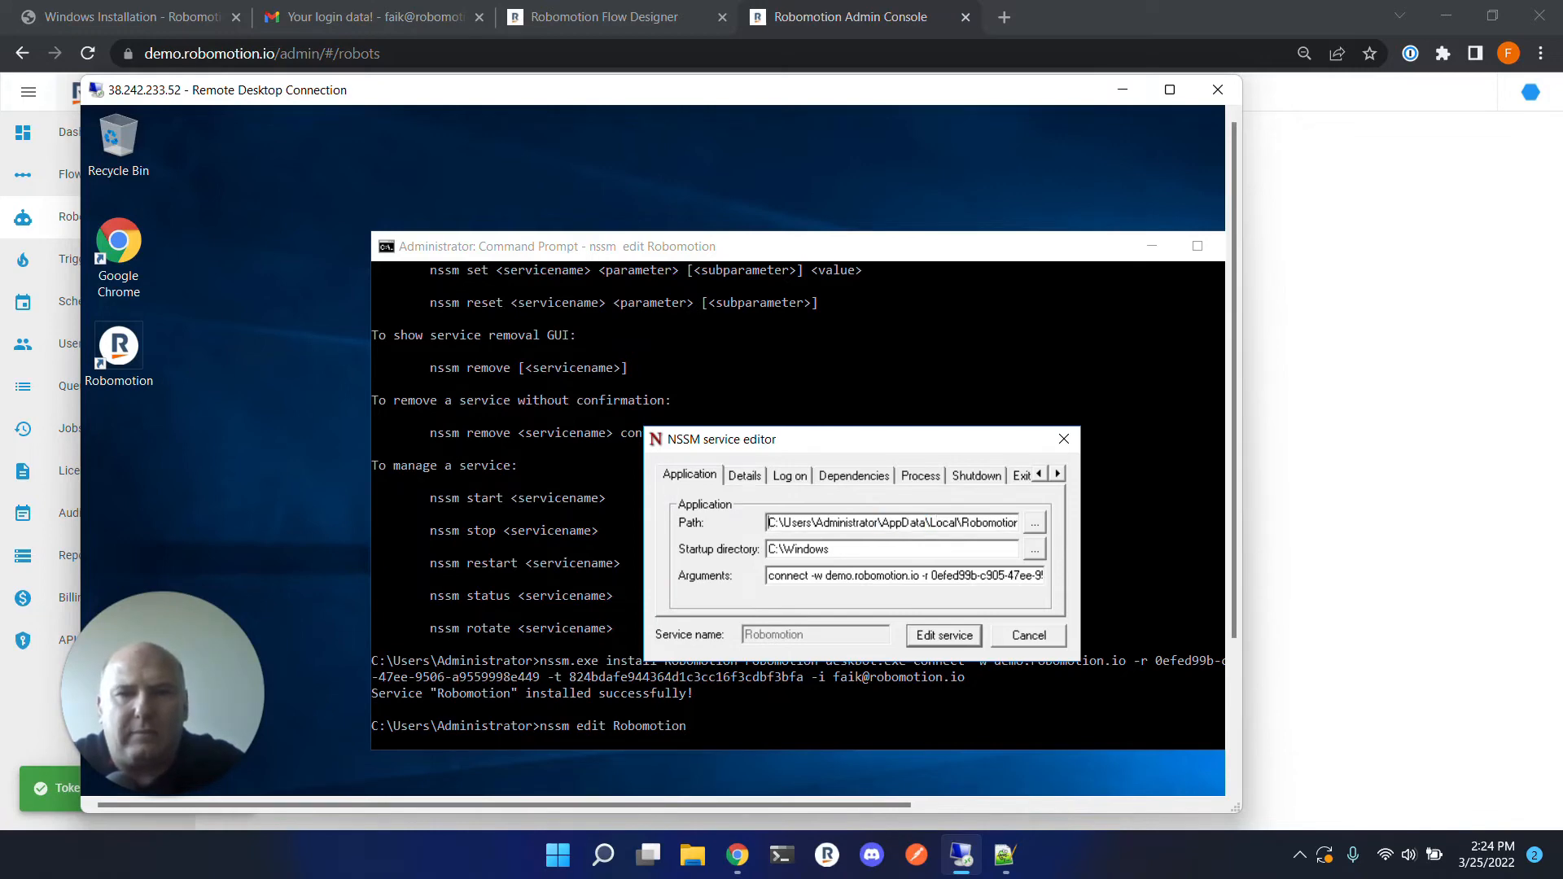
key("ctrl+shift+Right")
key("shift+End")
left_click_drag(1019, 523, 905, 523)
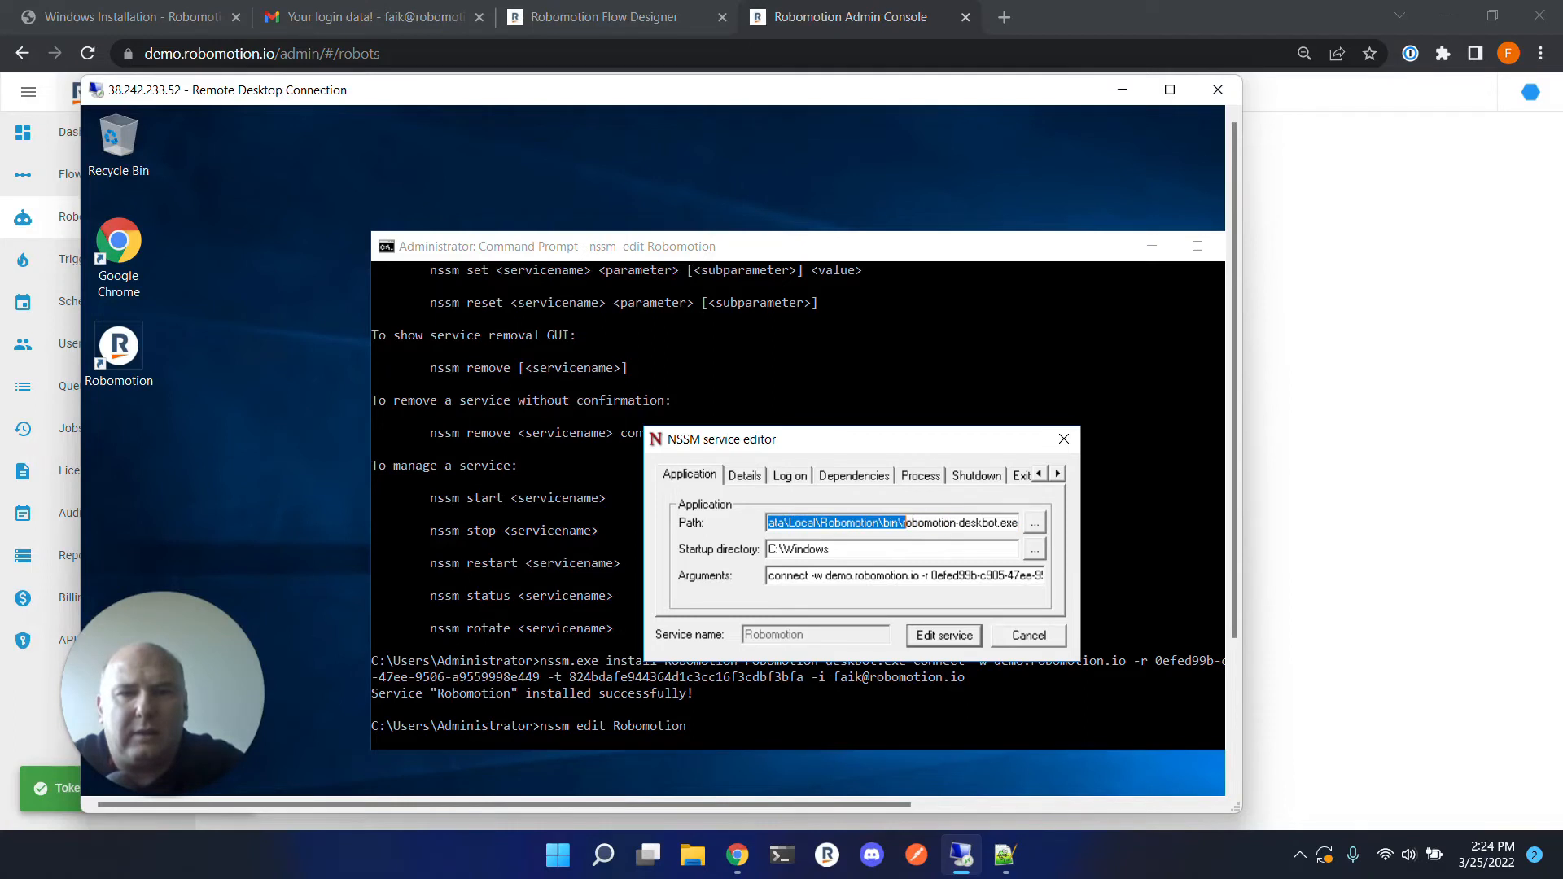
right_click(883, 530)
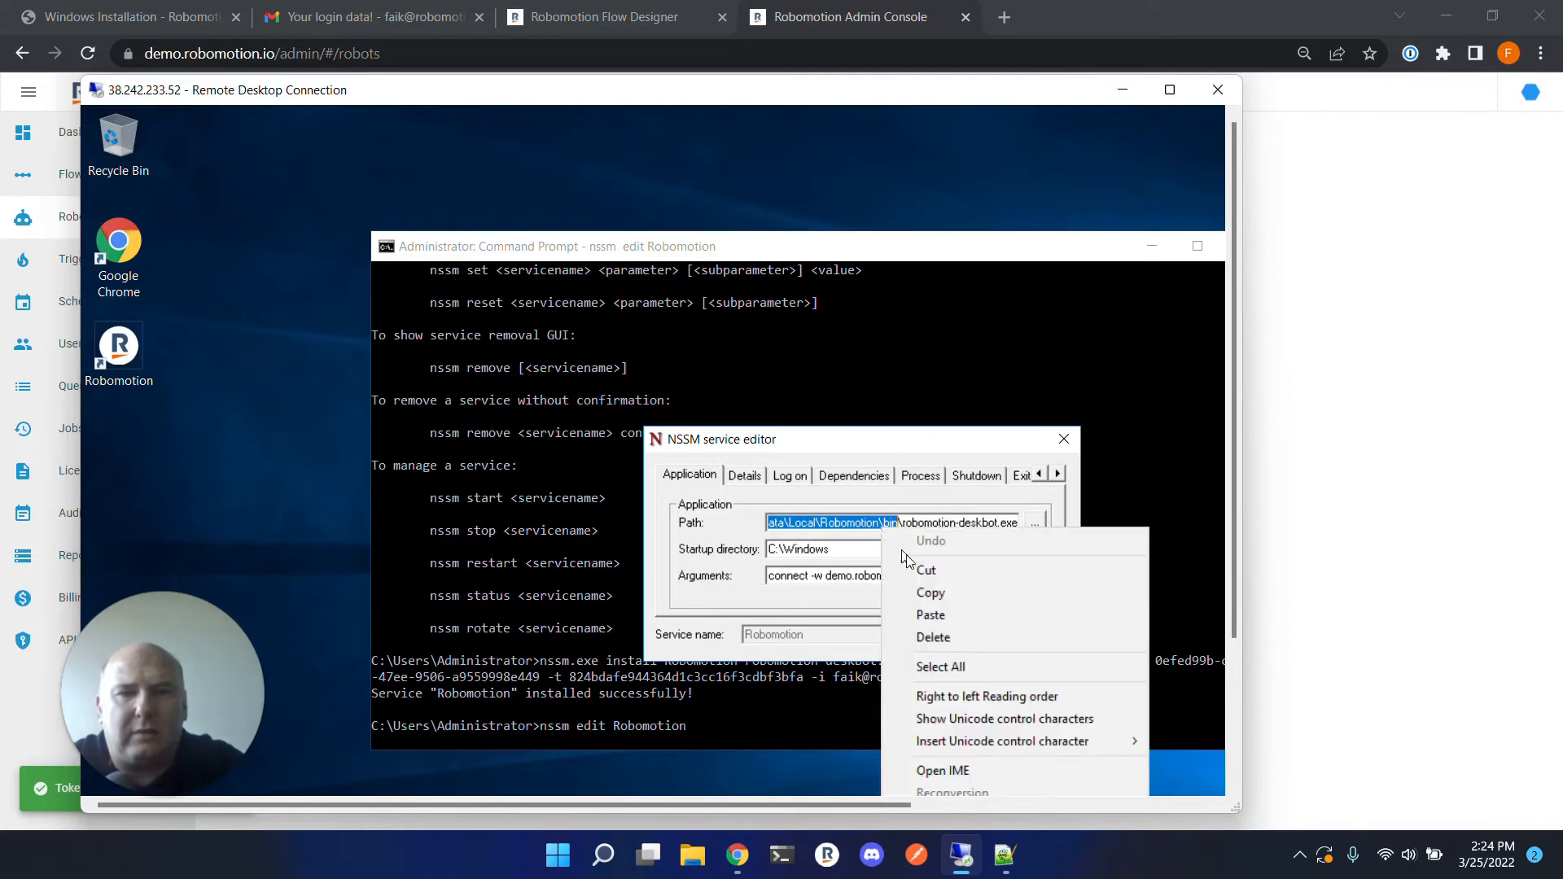
left_click(917, 596)
left_click_drag(865, 560, 768, 552)
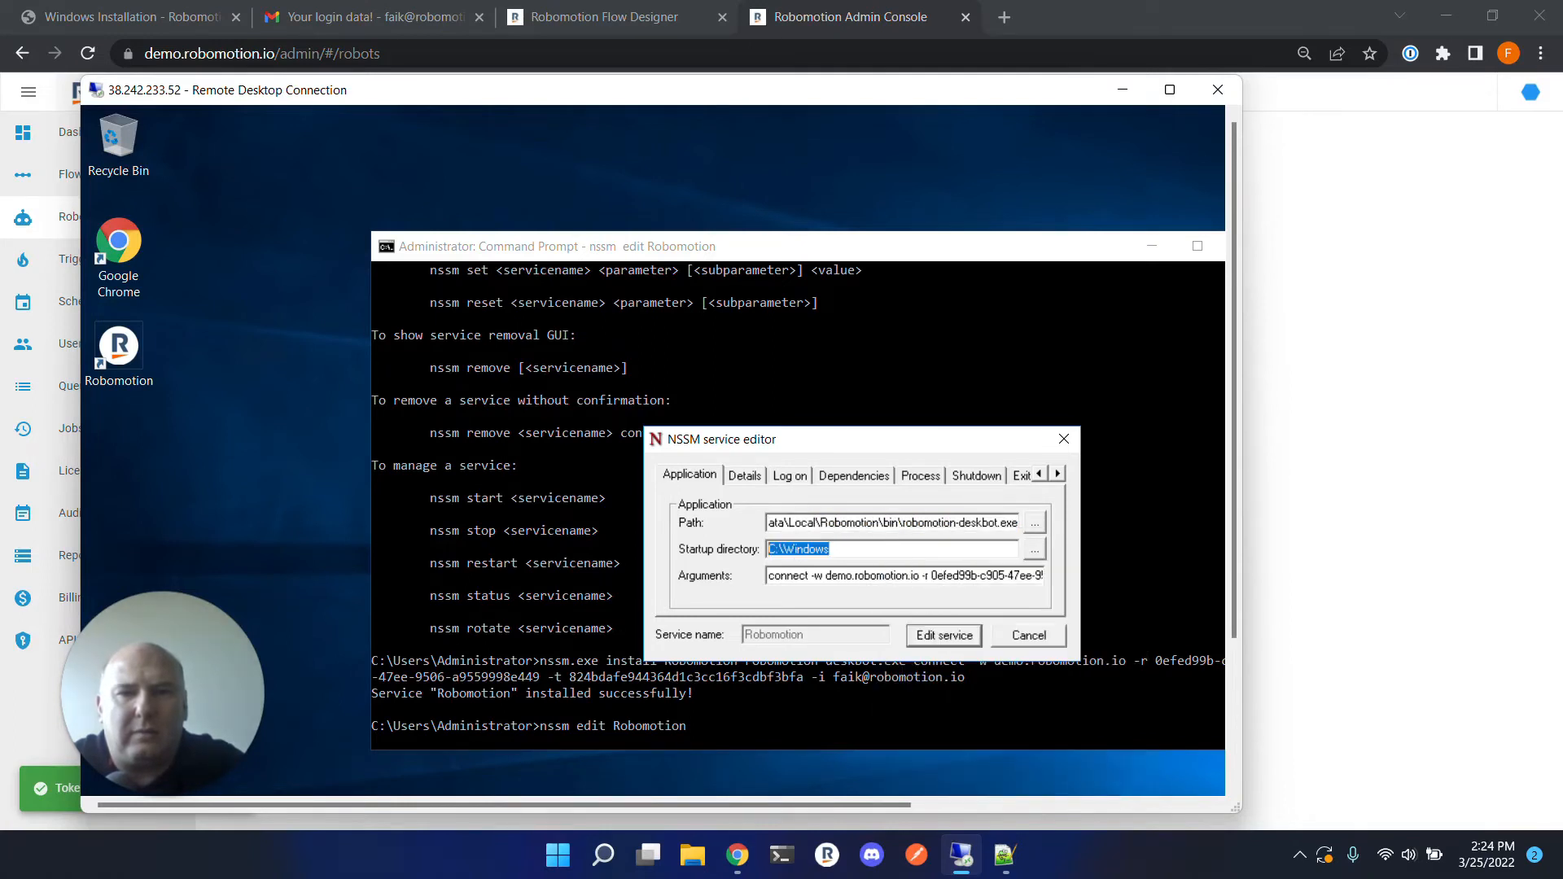
right_click(794, 546)
left_click(852, 633)
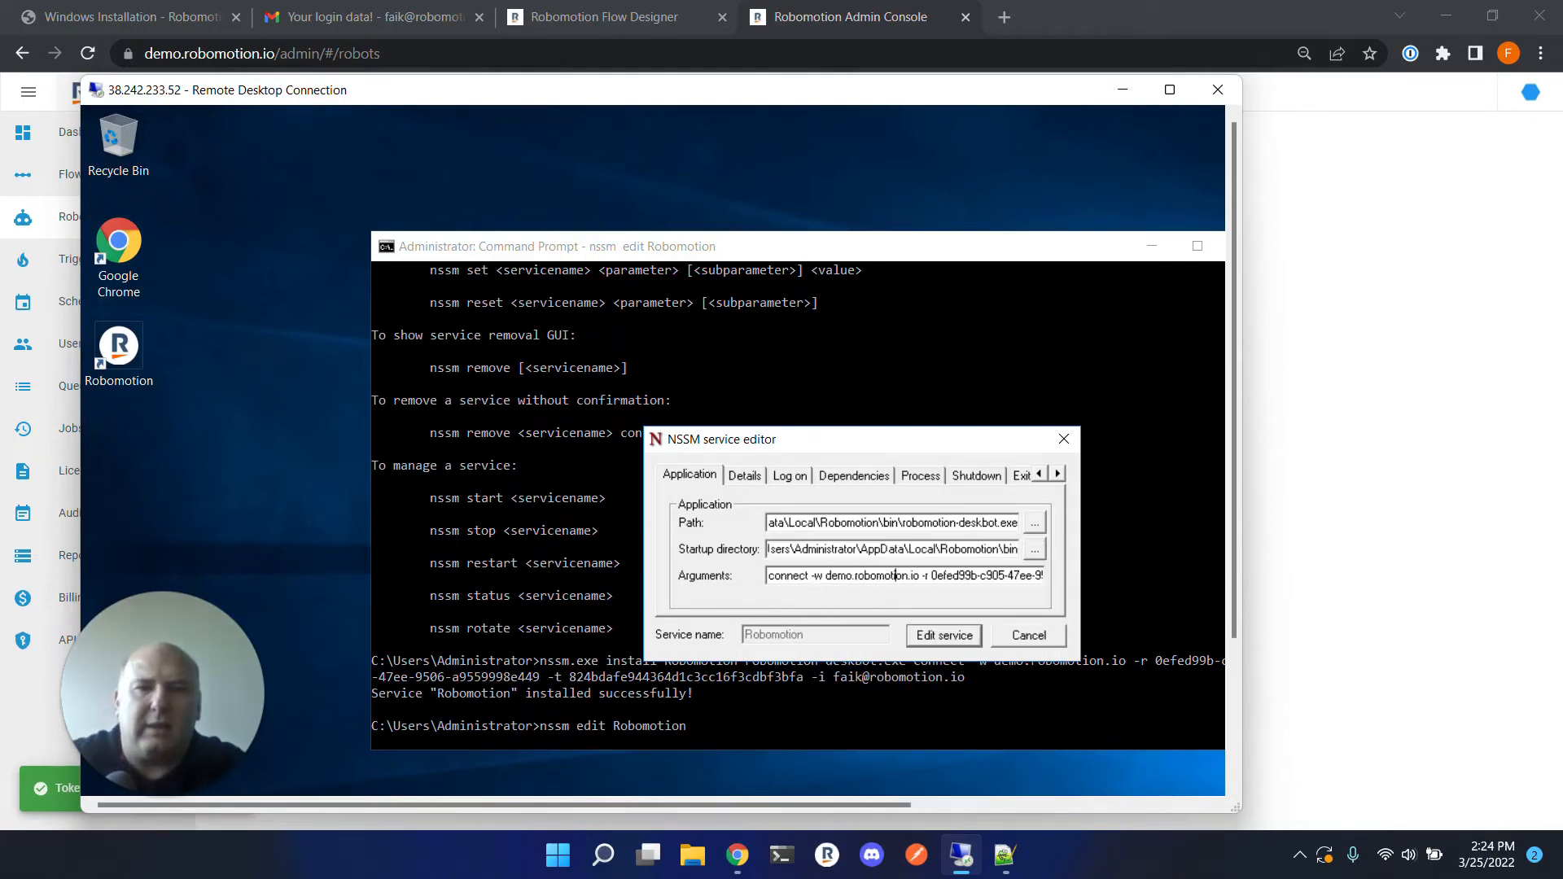
Scroll through the Arguments field to check the connect options.
key("Right")
key("Right")
key("Right")
key("Right")
key("Right")
key("Right")
key("Right")
key("Right")
key("Right")
key("Right")
key("Right")
key("Right")
key("Right")
key("Right")
key("Right")
key("Right")
key("Right")
key("Right")
key("Right")
key("Right")
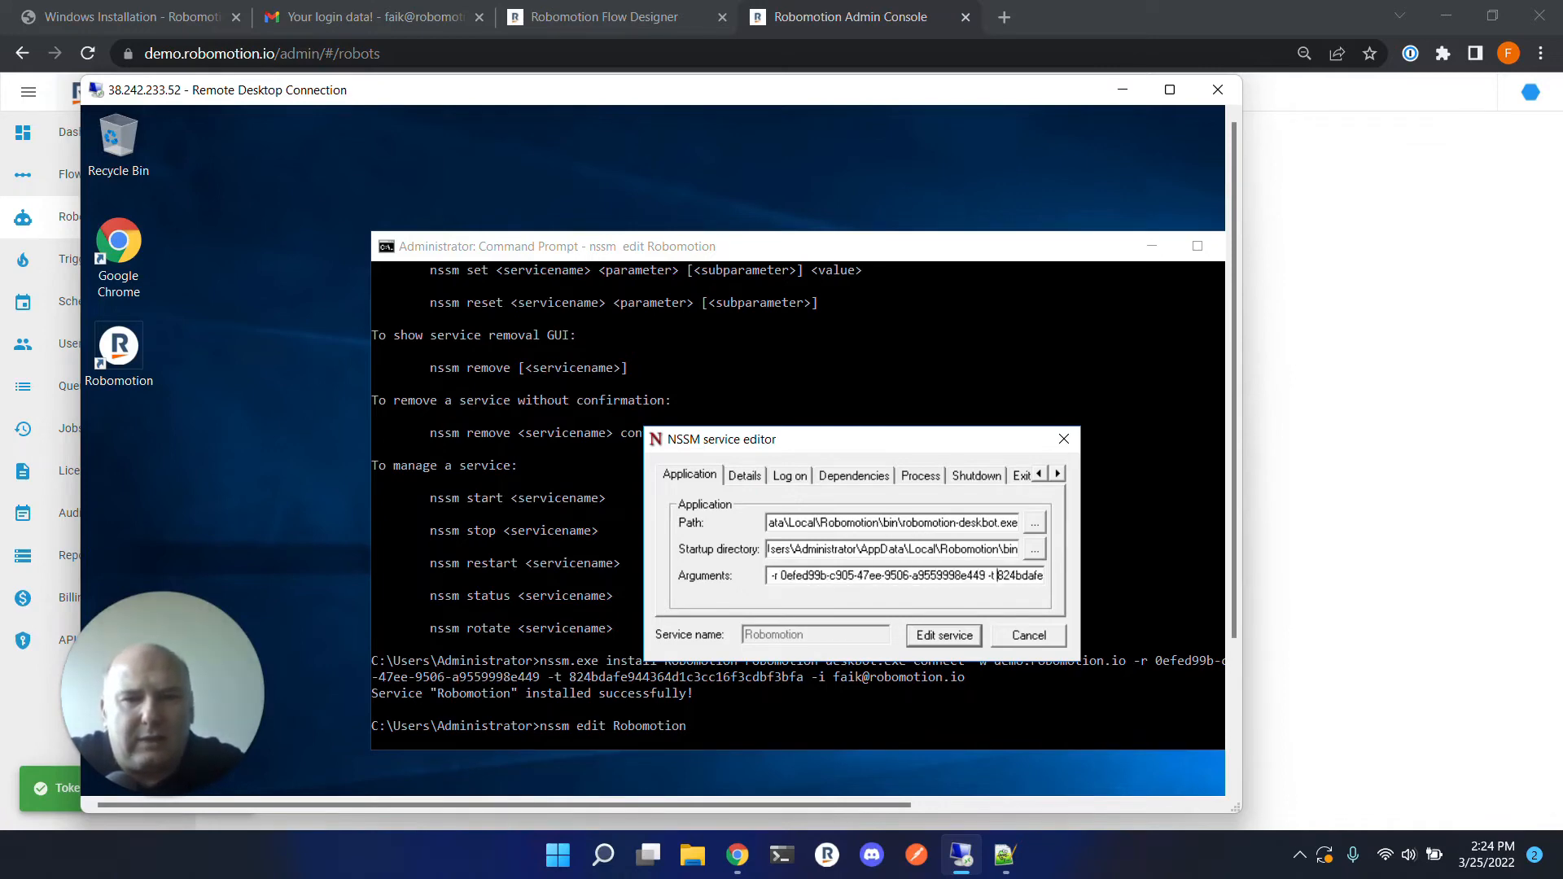
key("Right")
key("Right")
key("Right")
key("Right")
key("Right")
key("Right")
key("Right")
key("Right")
key("Right")
key("Right")
key("Right")
key("Right")
key("Right")
key("Right")
key("Right")
key("Right")
key("Right")
key("Right")
key("Right")
key("Right")
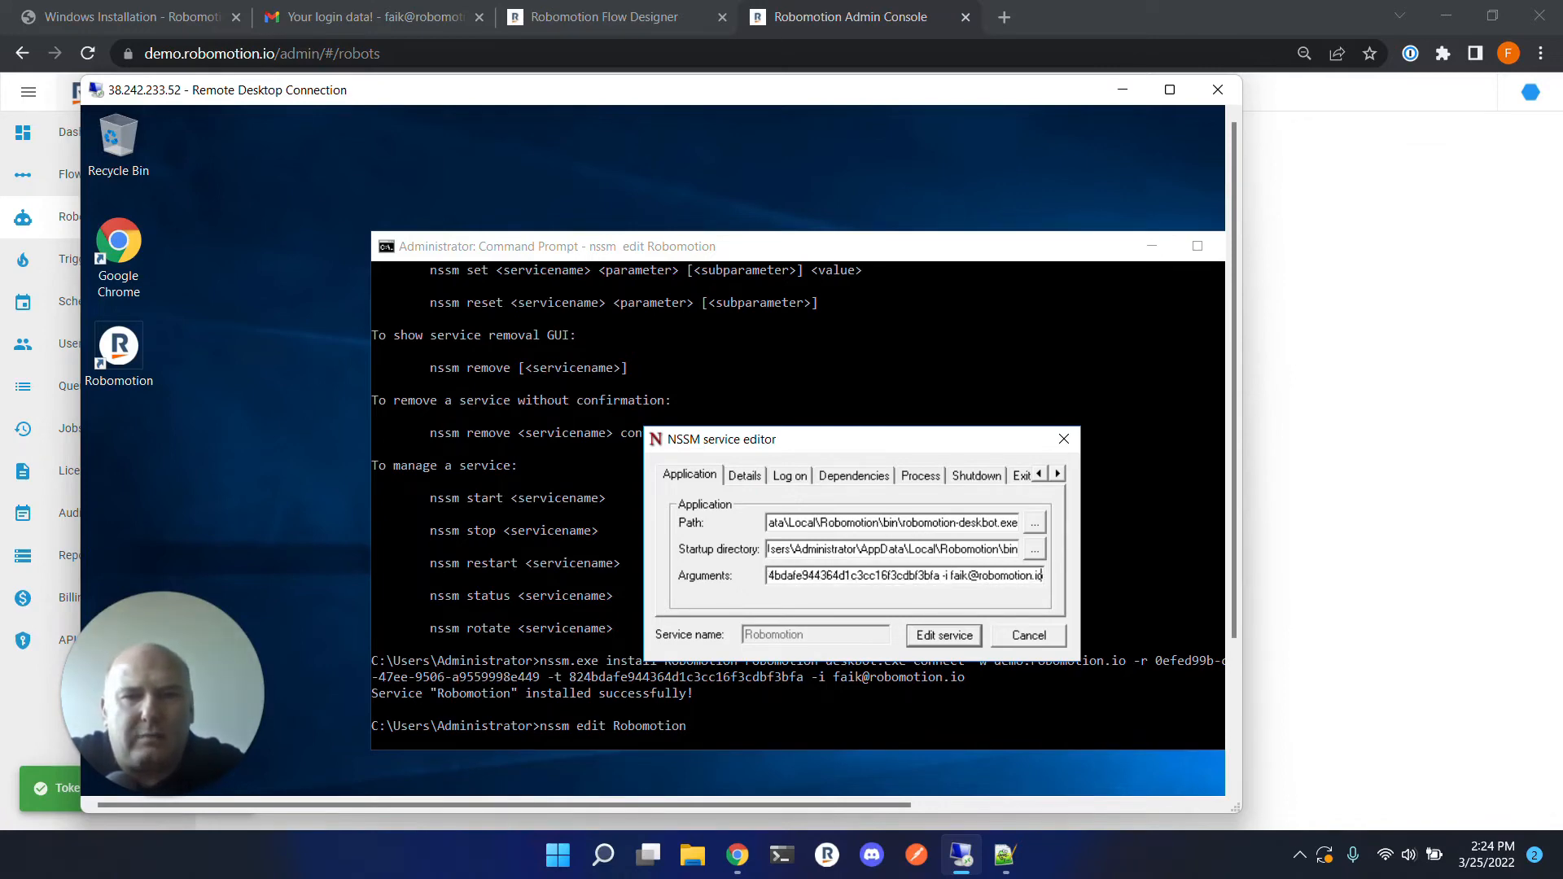
Set the service to log on as This account with the account name Administrator.
left_click(790, 479)
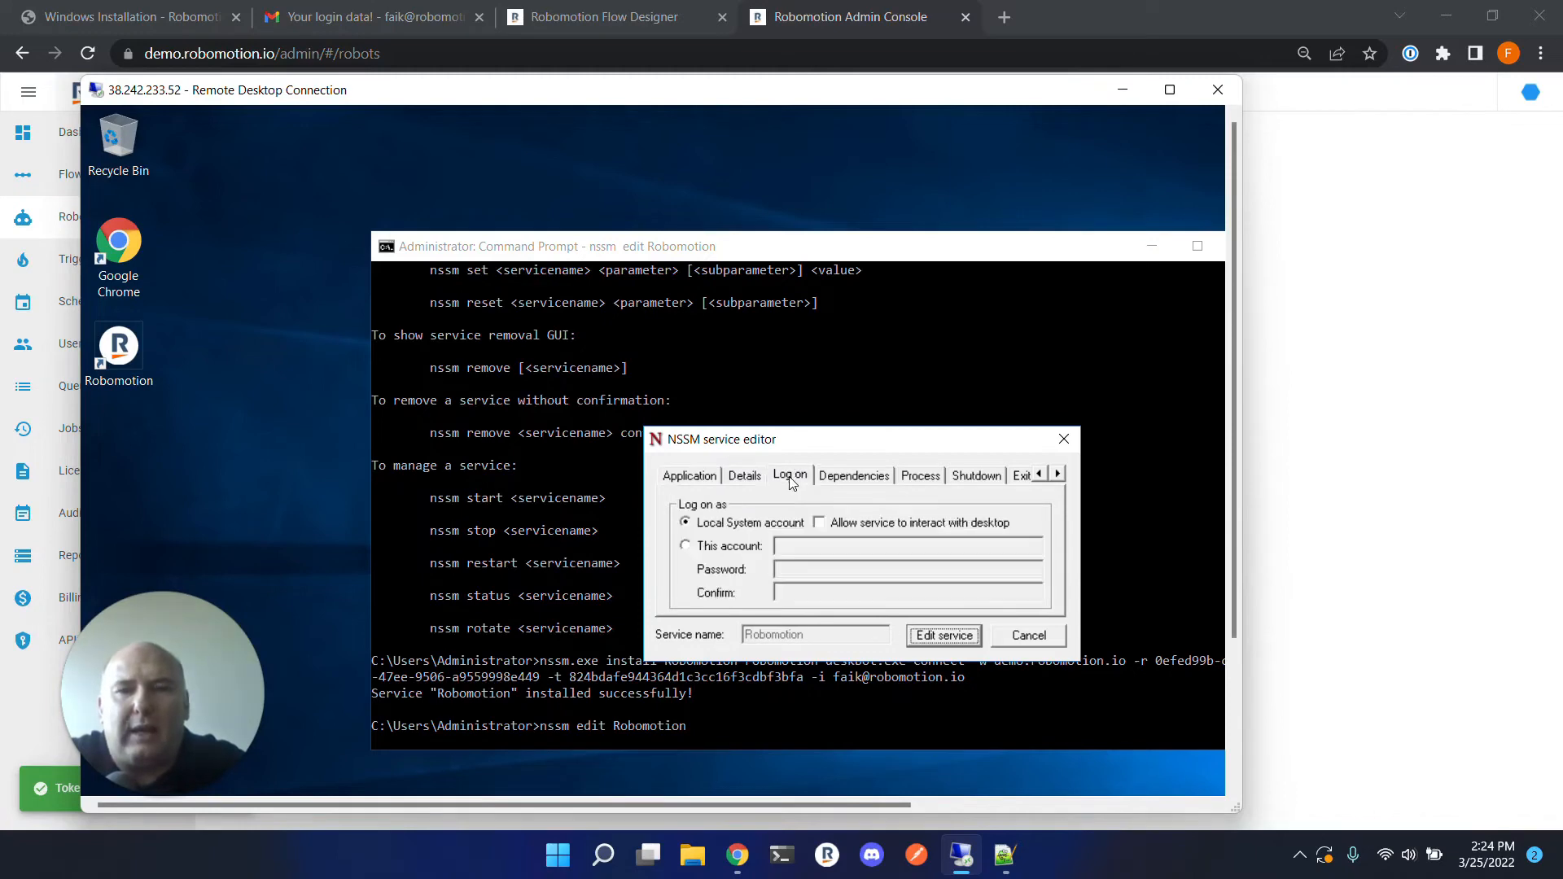
left_click(685, 547)
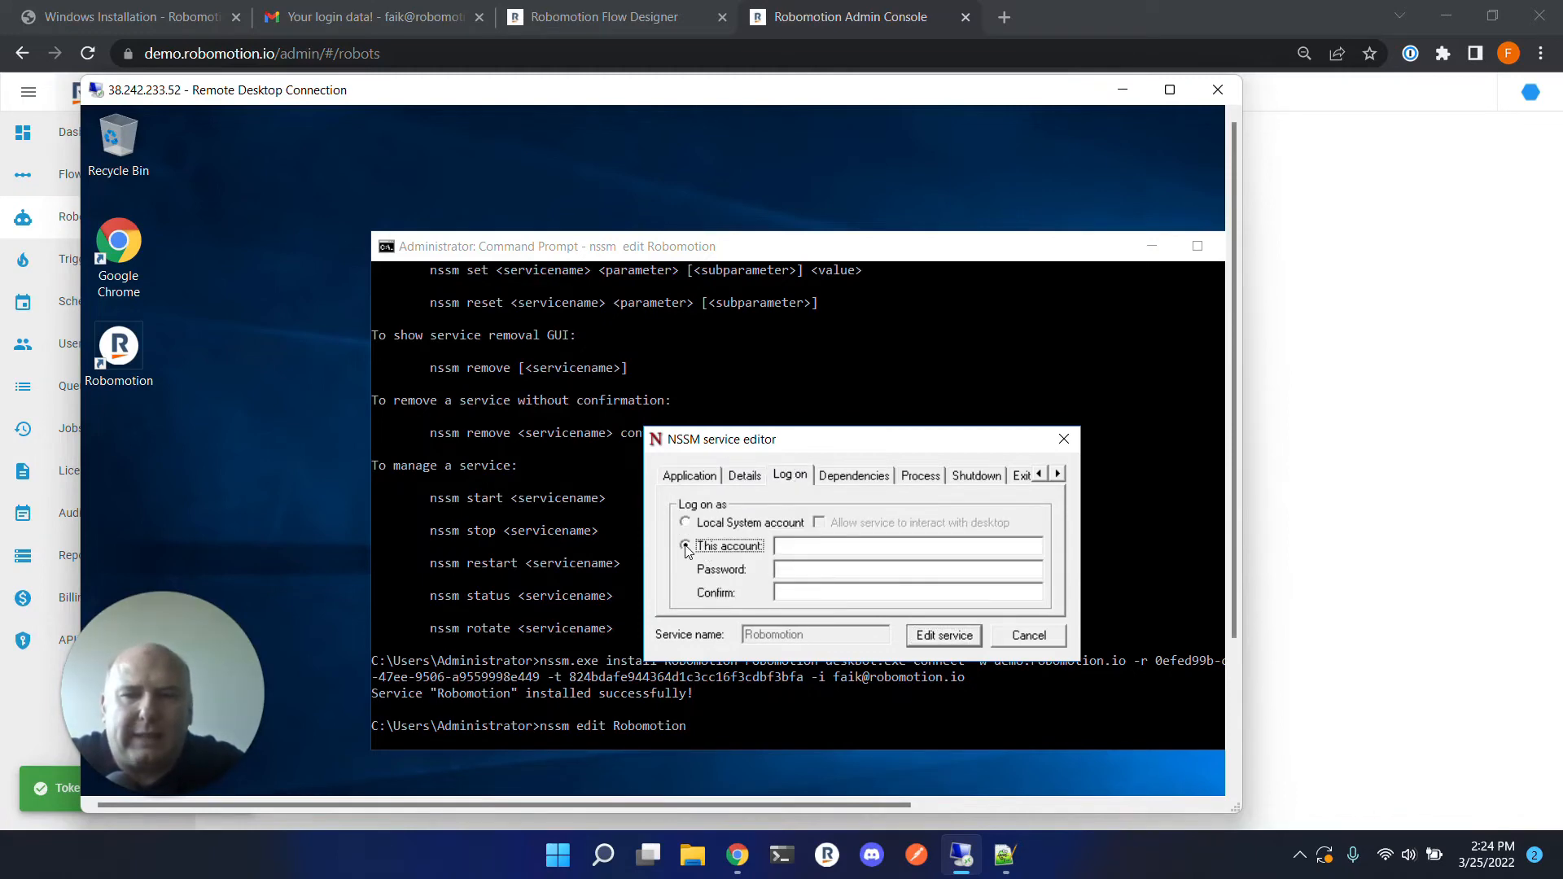
left_click(815, 546)
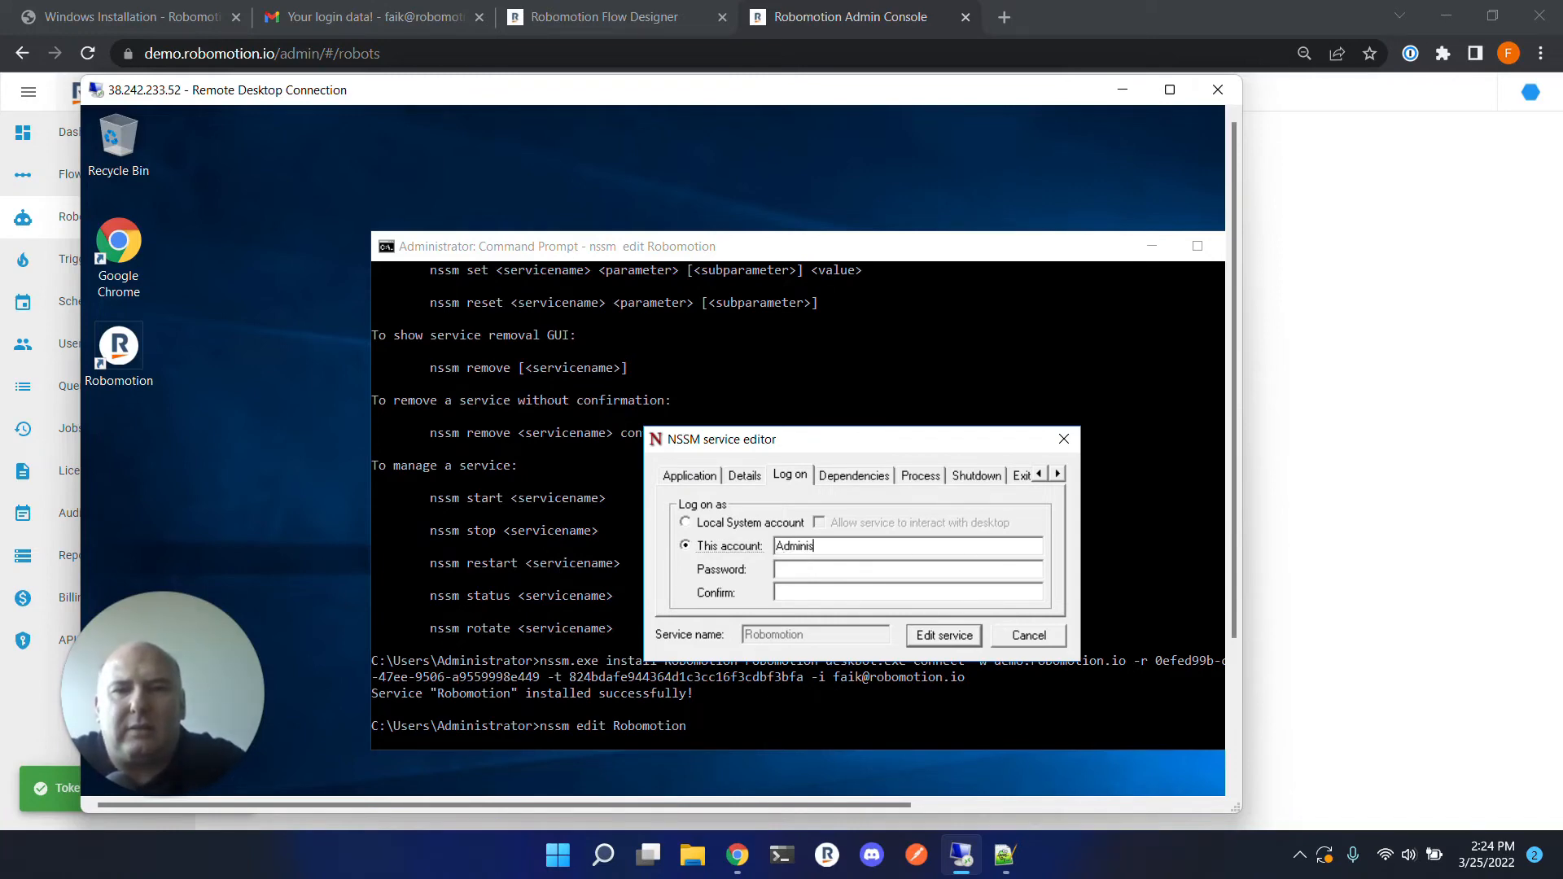
type("Administrat")
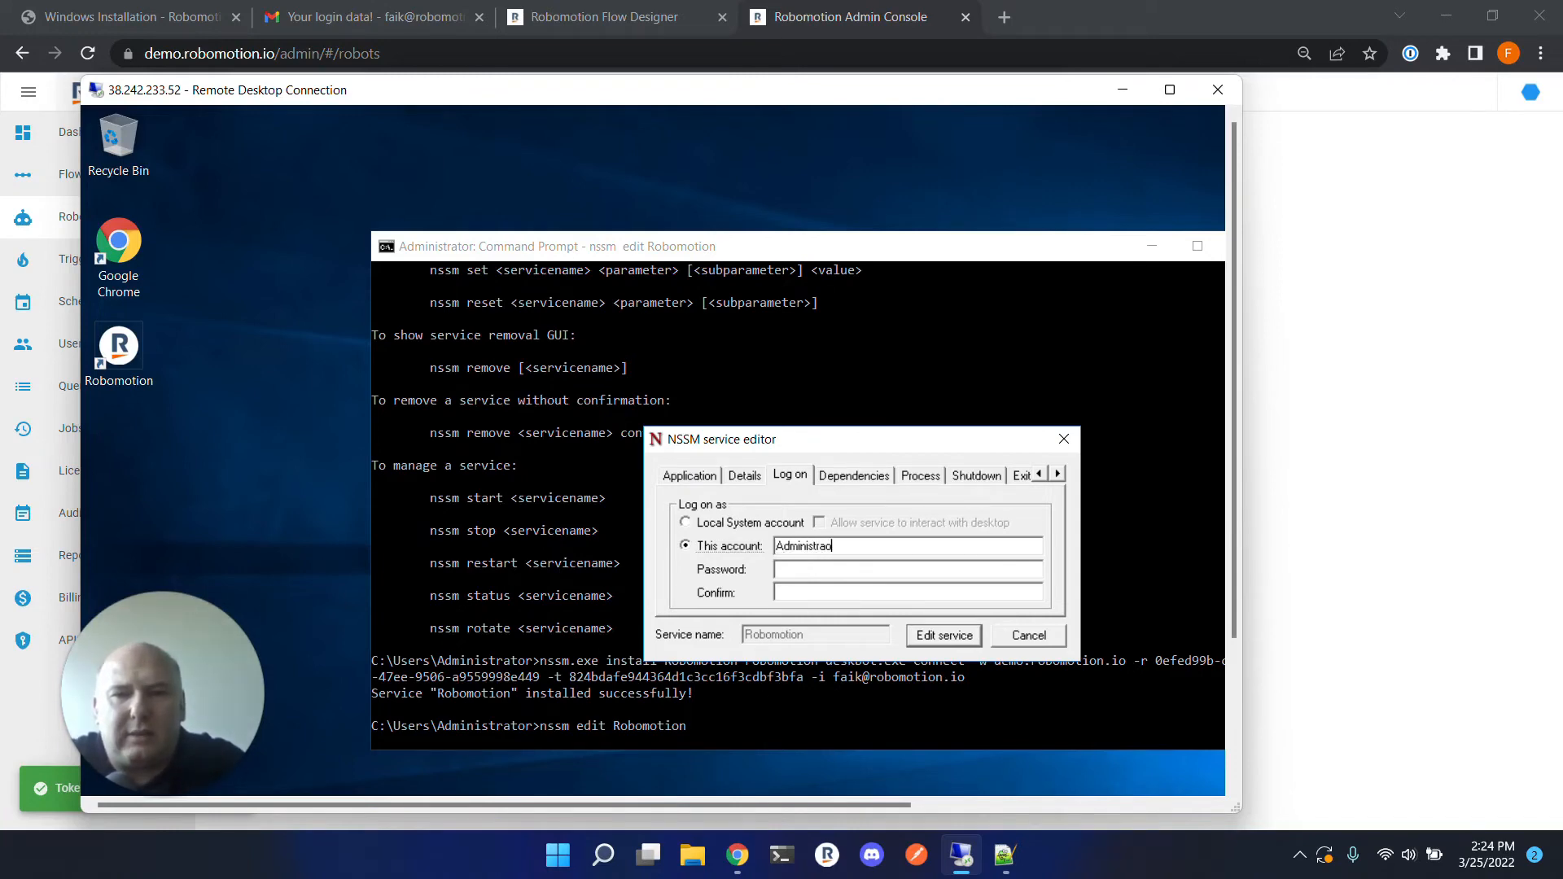
type("or")
key("Tab")
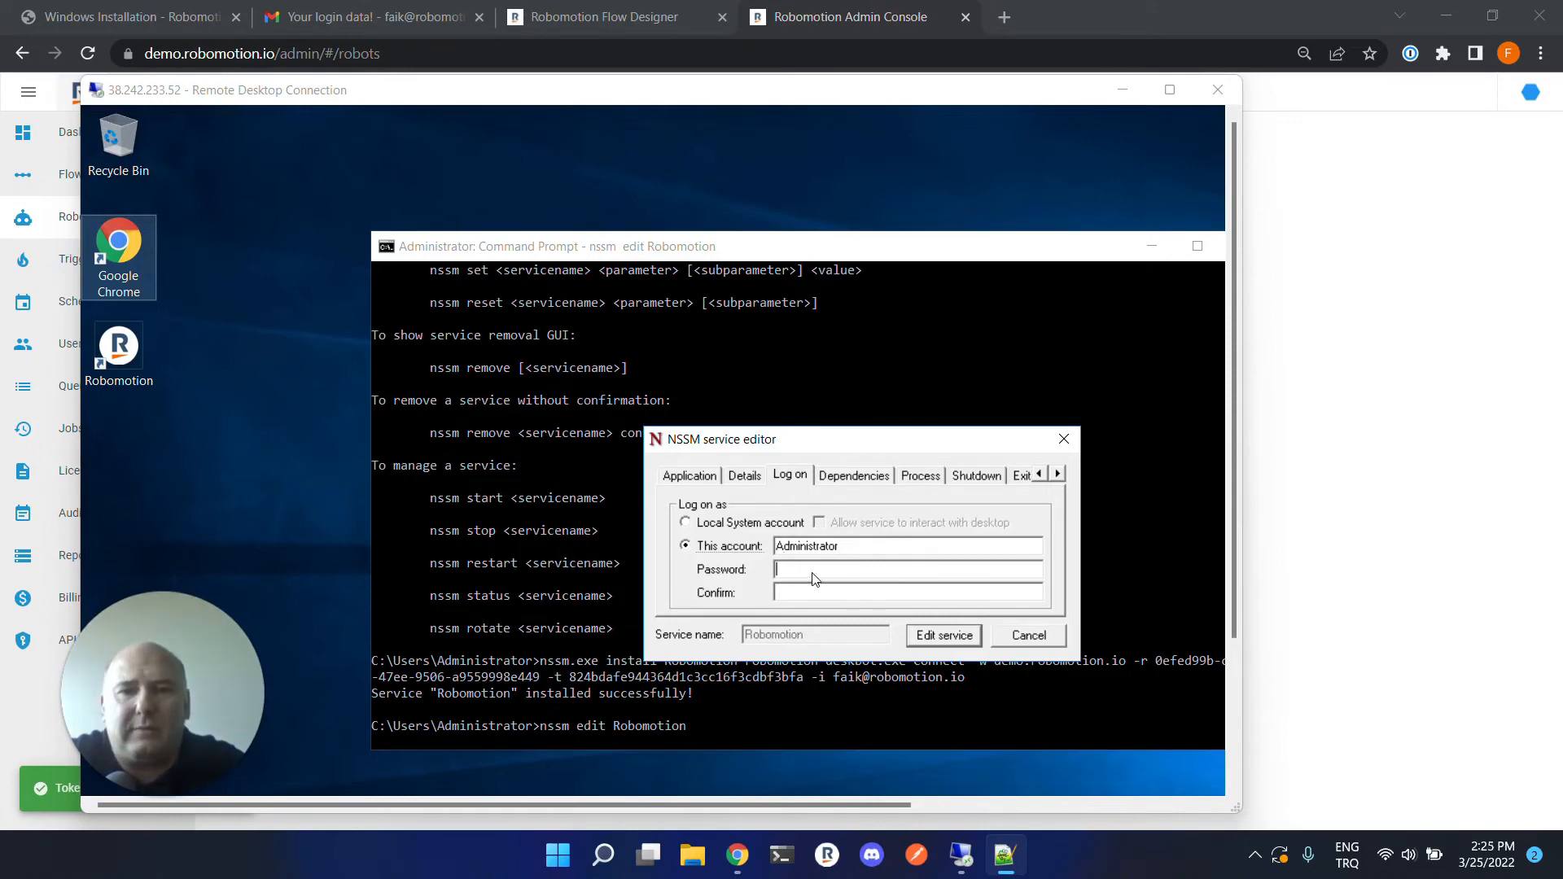
Paste the account password into Password and Confirm, then save the service edits.
key("alt+Tab")
key("ctrl+v")
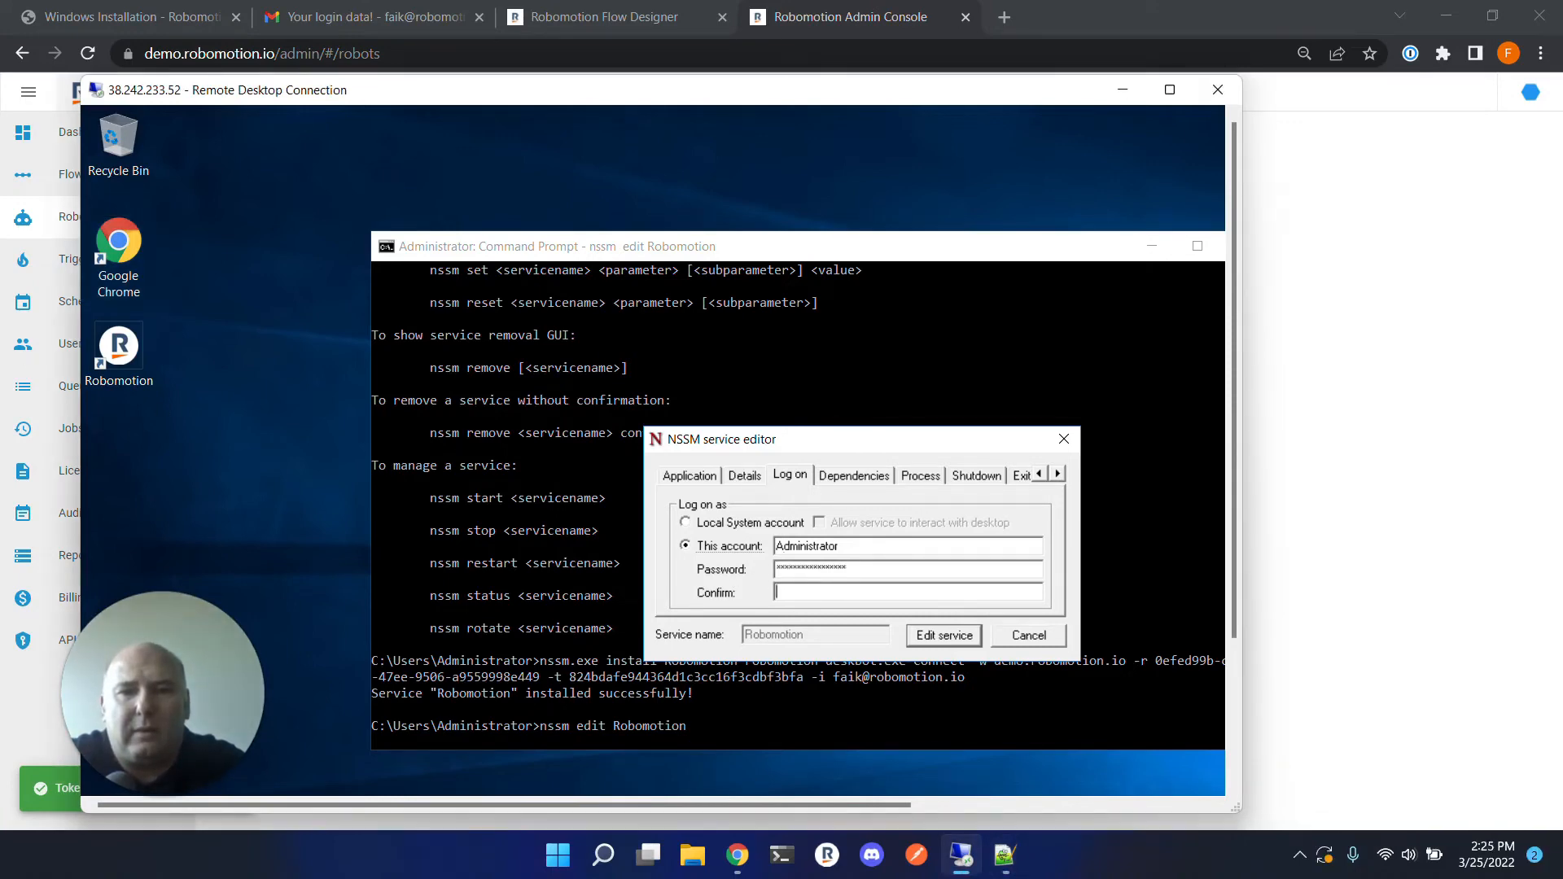
key("ctrl+v")
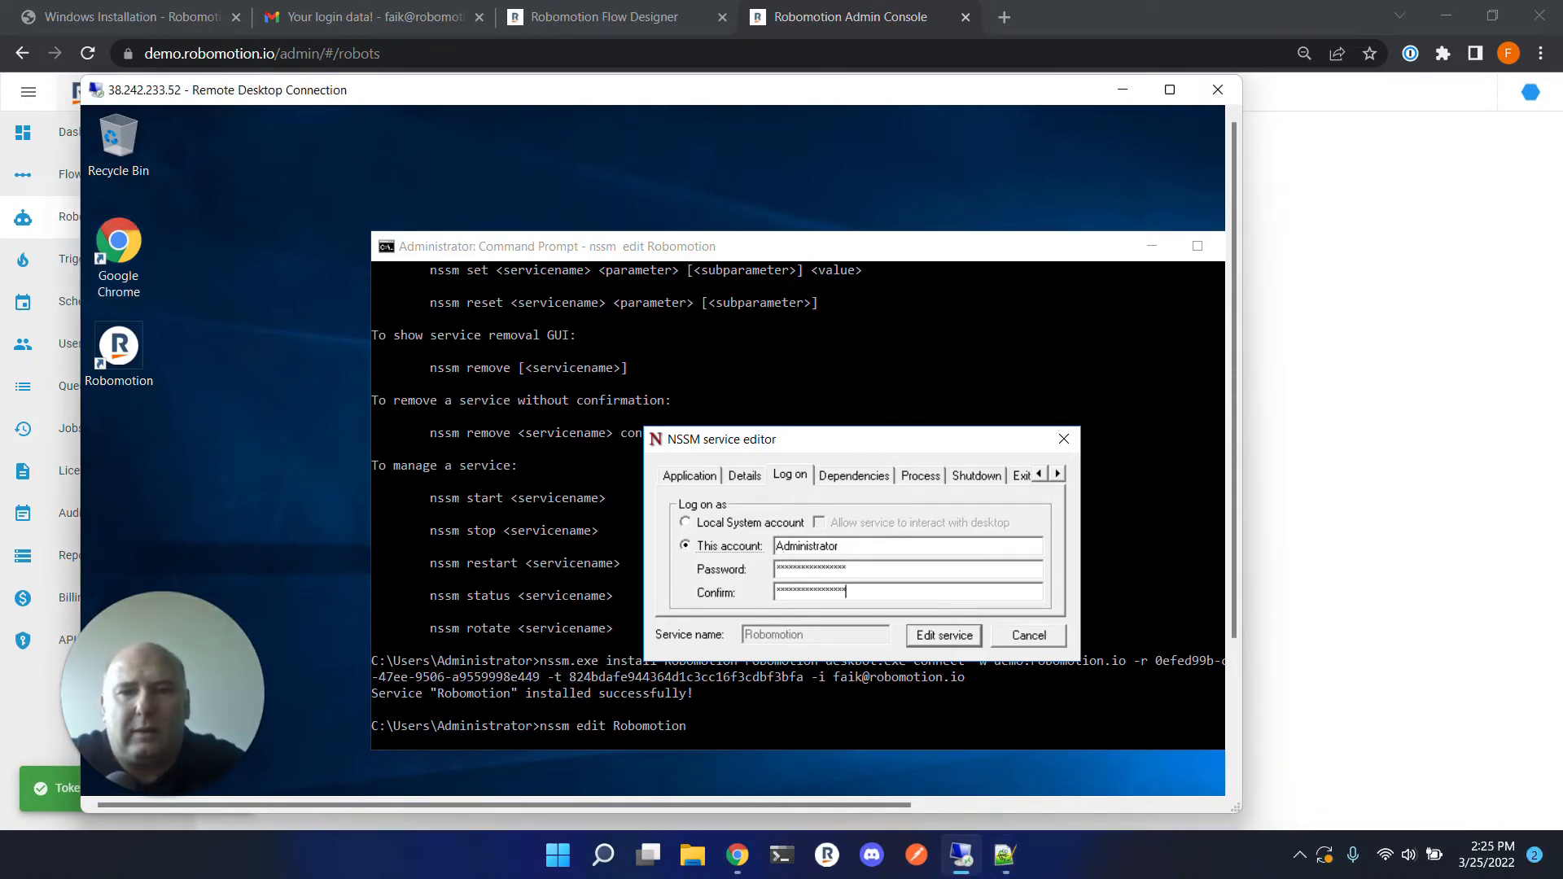
left_click(958, 644)
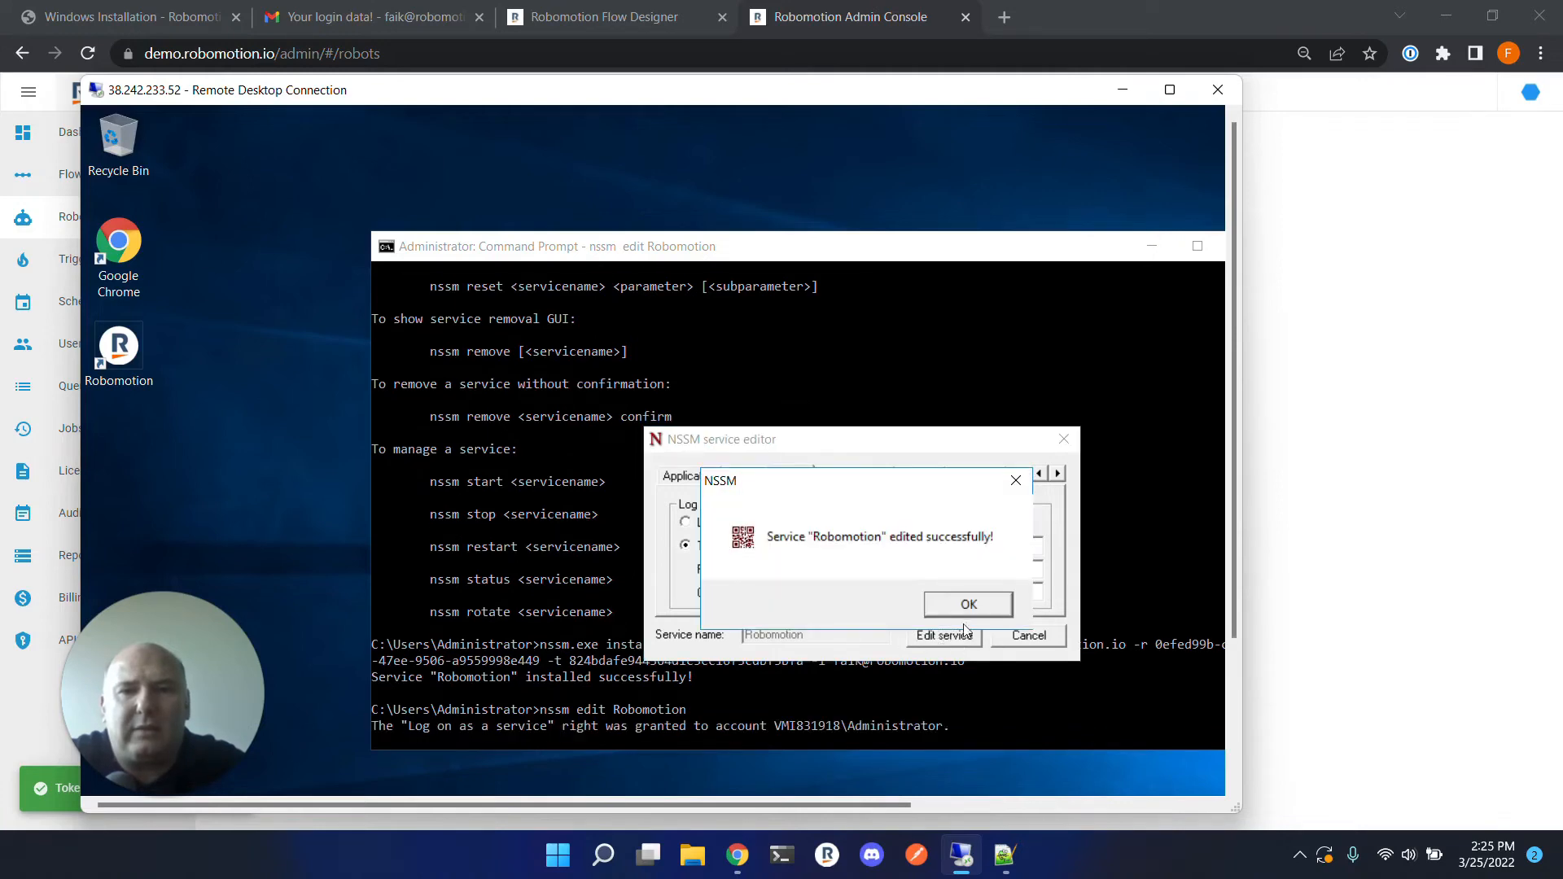
left_click(968, 604)
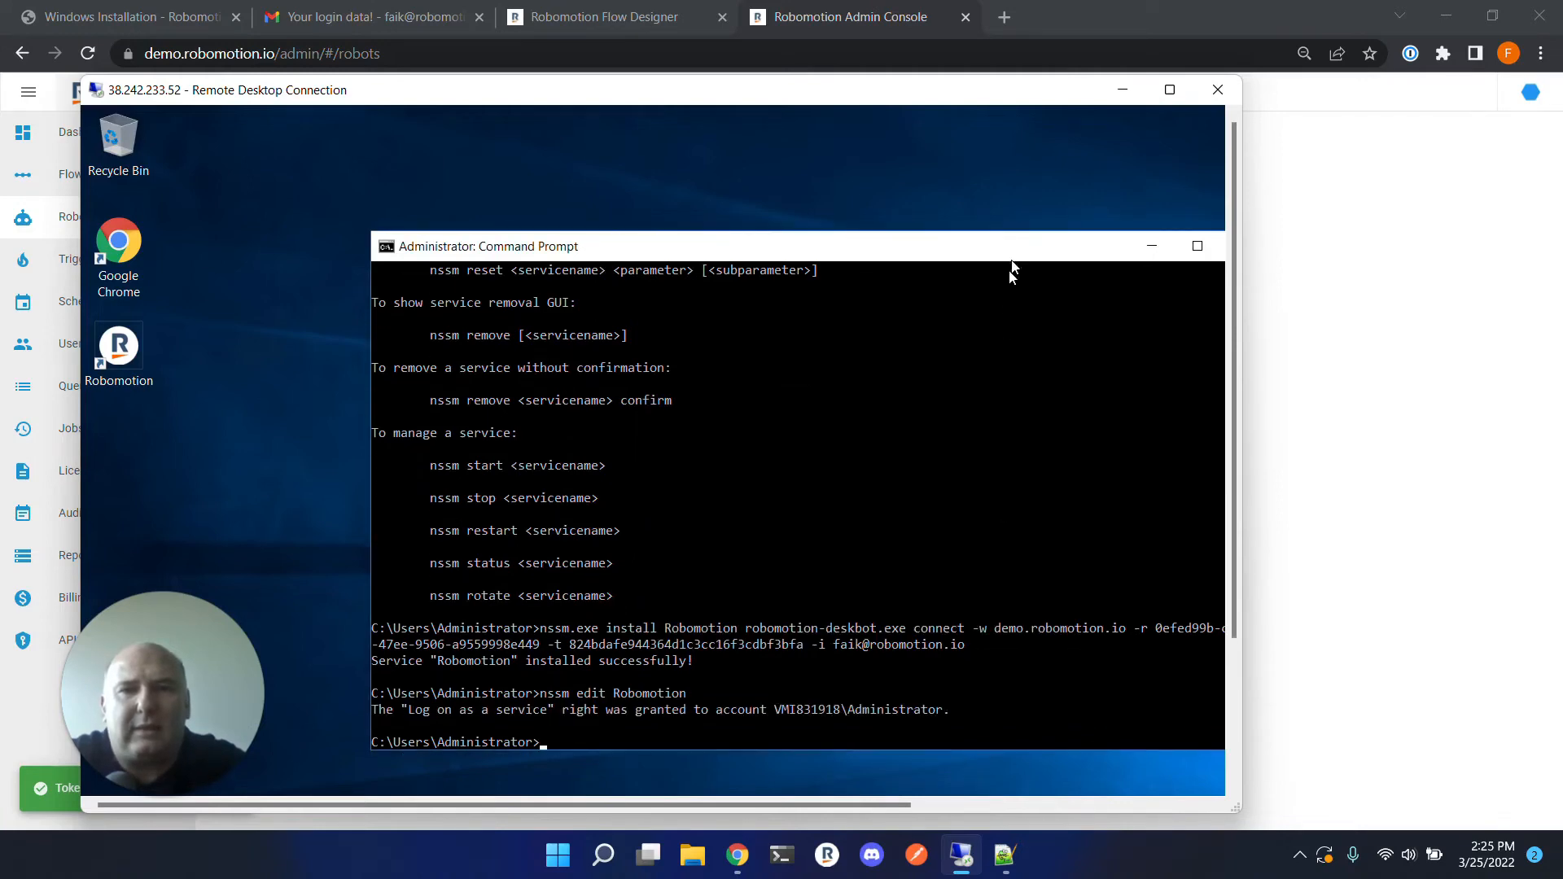
Switch the remote desktop to full screen and open the Windows Services app.
left_click_drag(1001, 251, 896, 178)
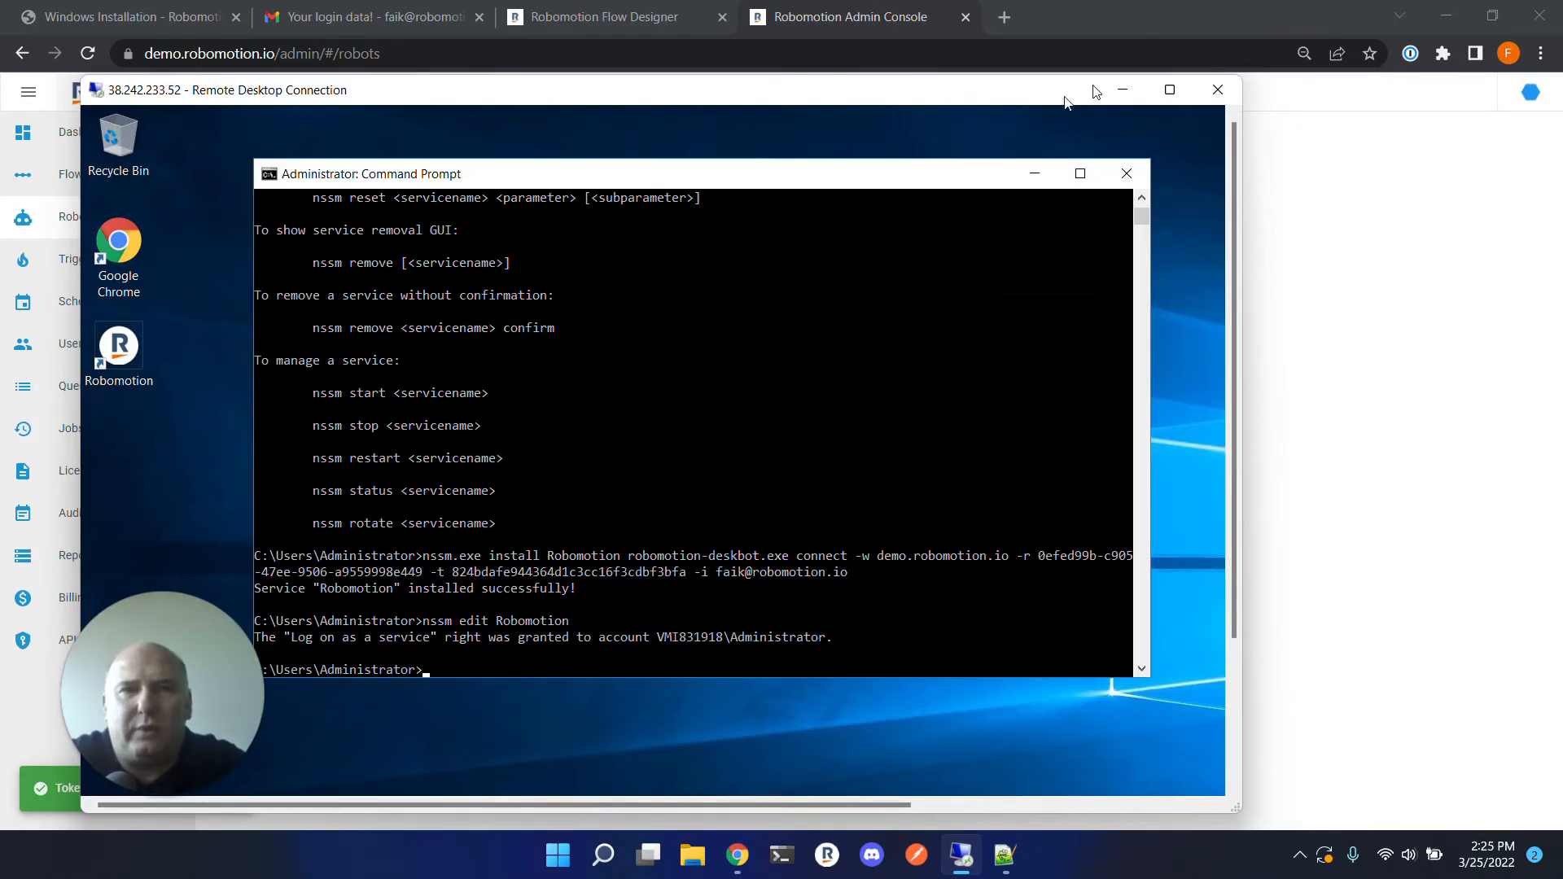
left_click(1169, 90)
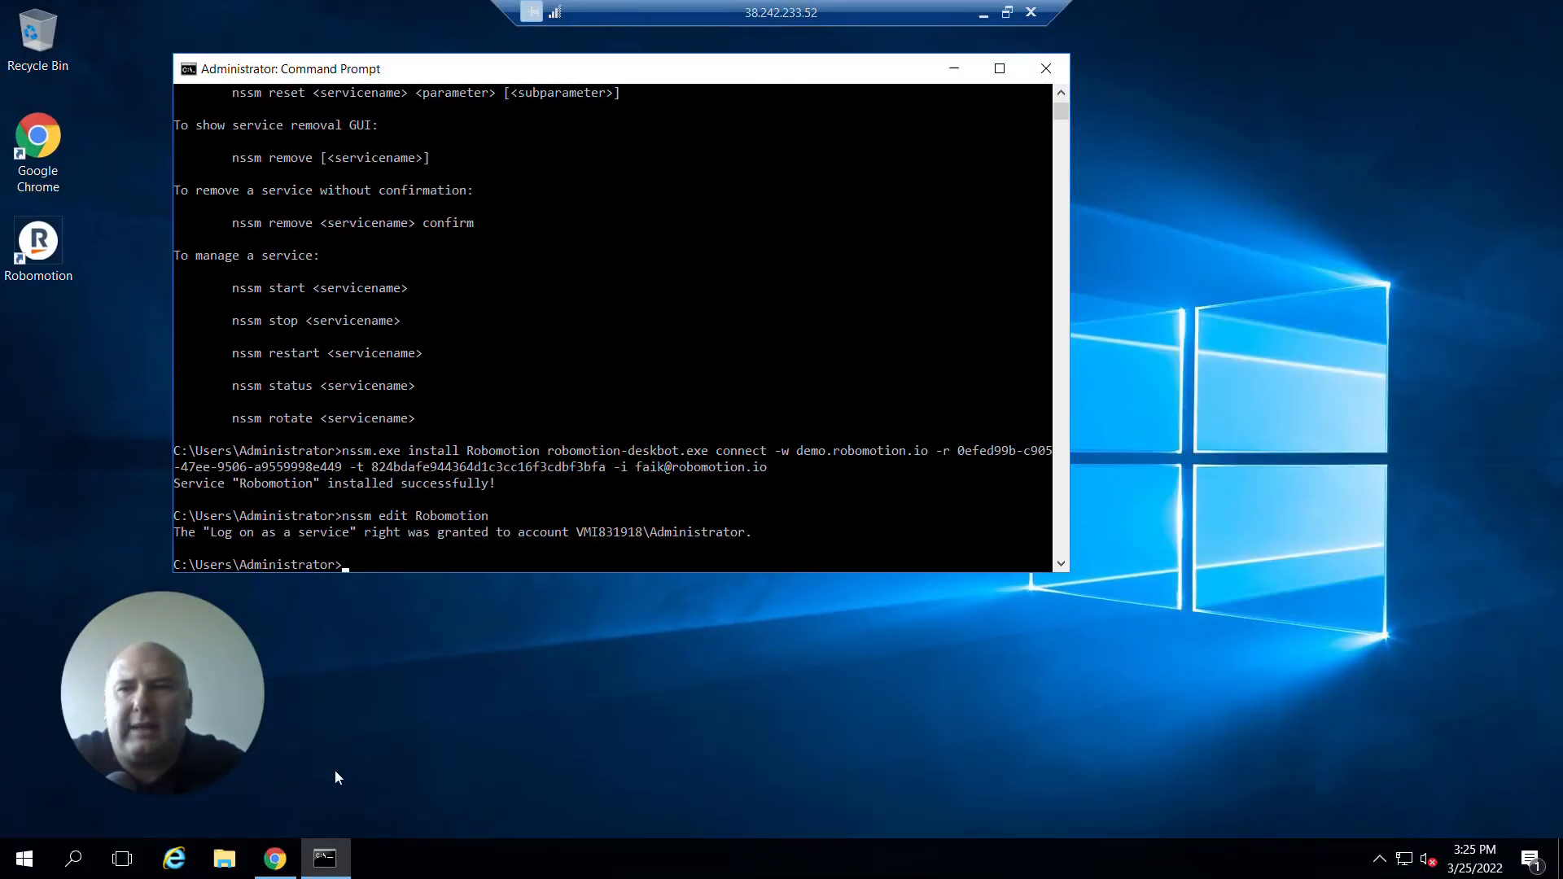
left_click(24, 858)
type("service")
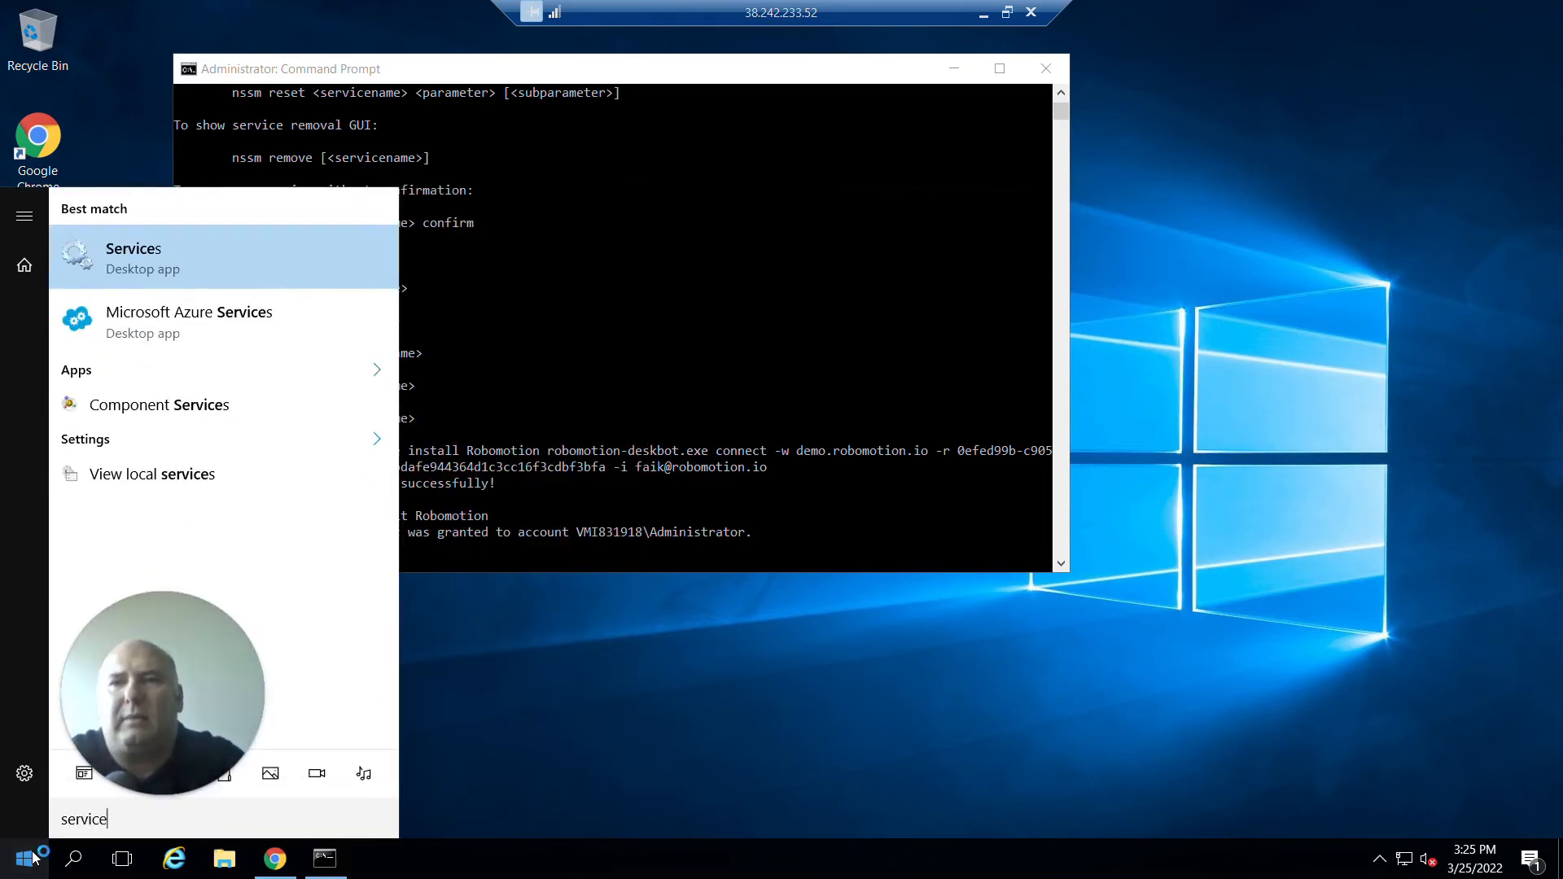
key("Return")
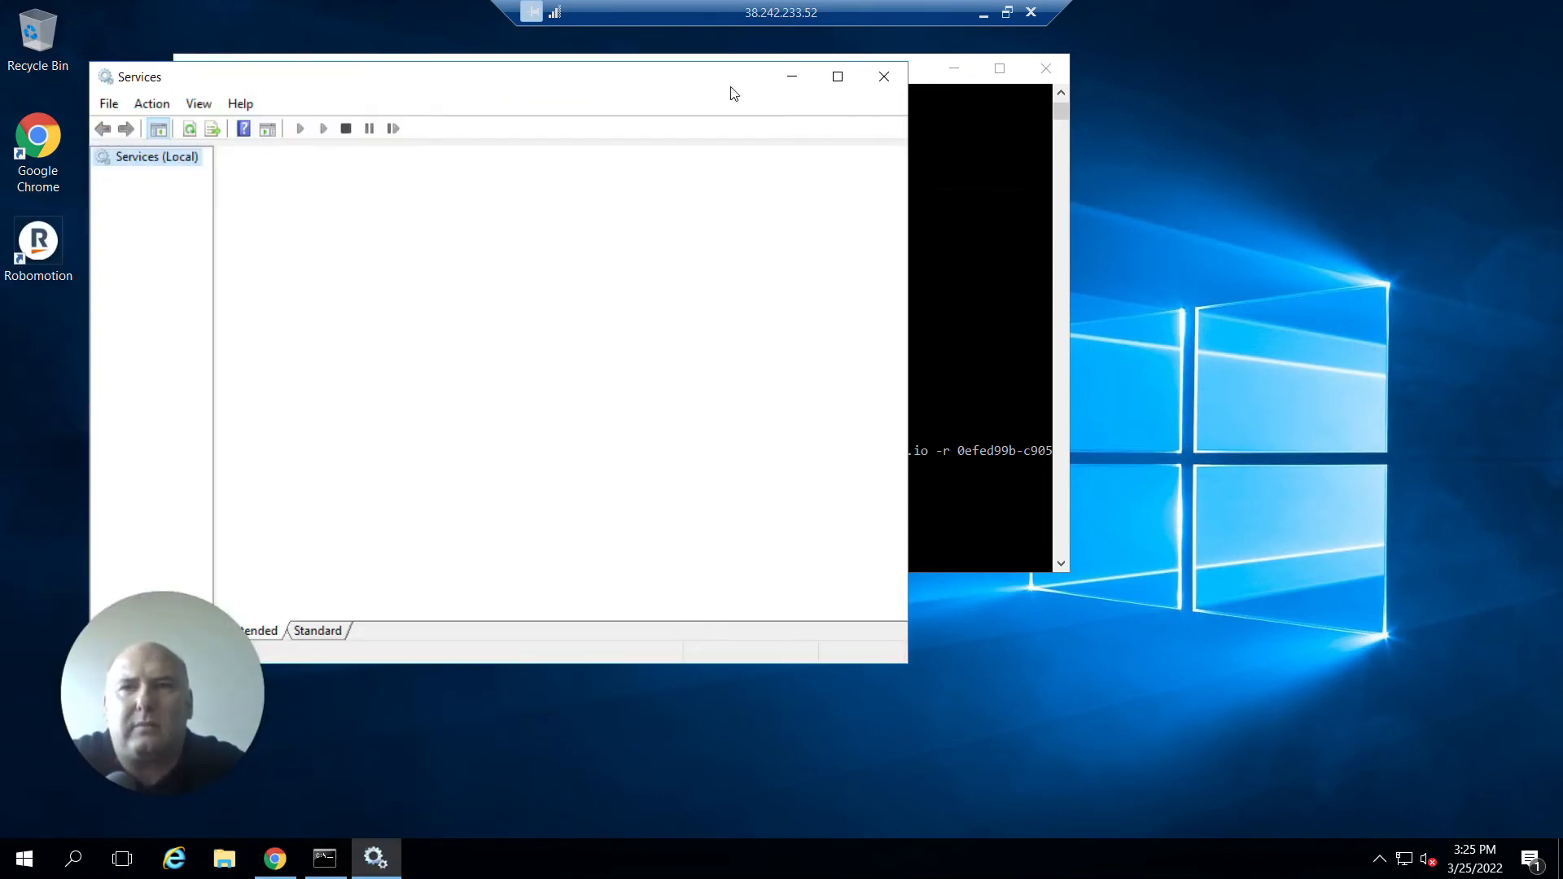
Start the Robomotion service from the services list.
left_click_drag(733, 94, 957, 89)
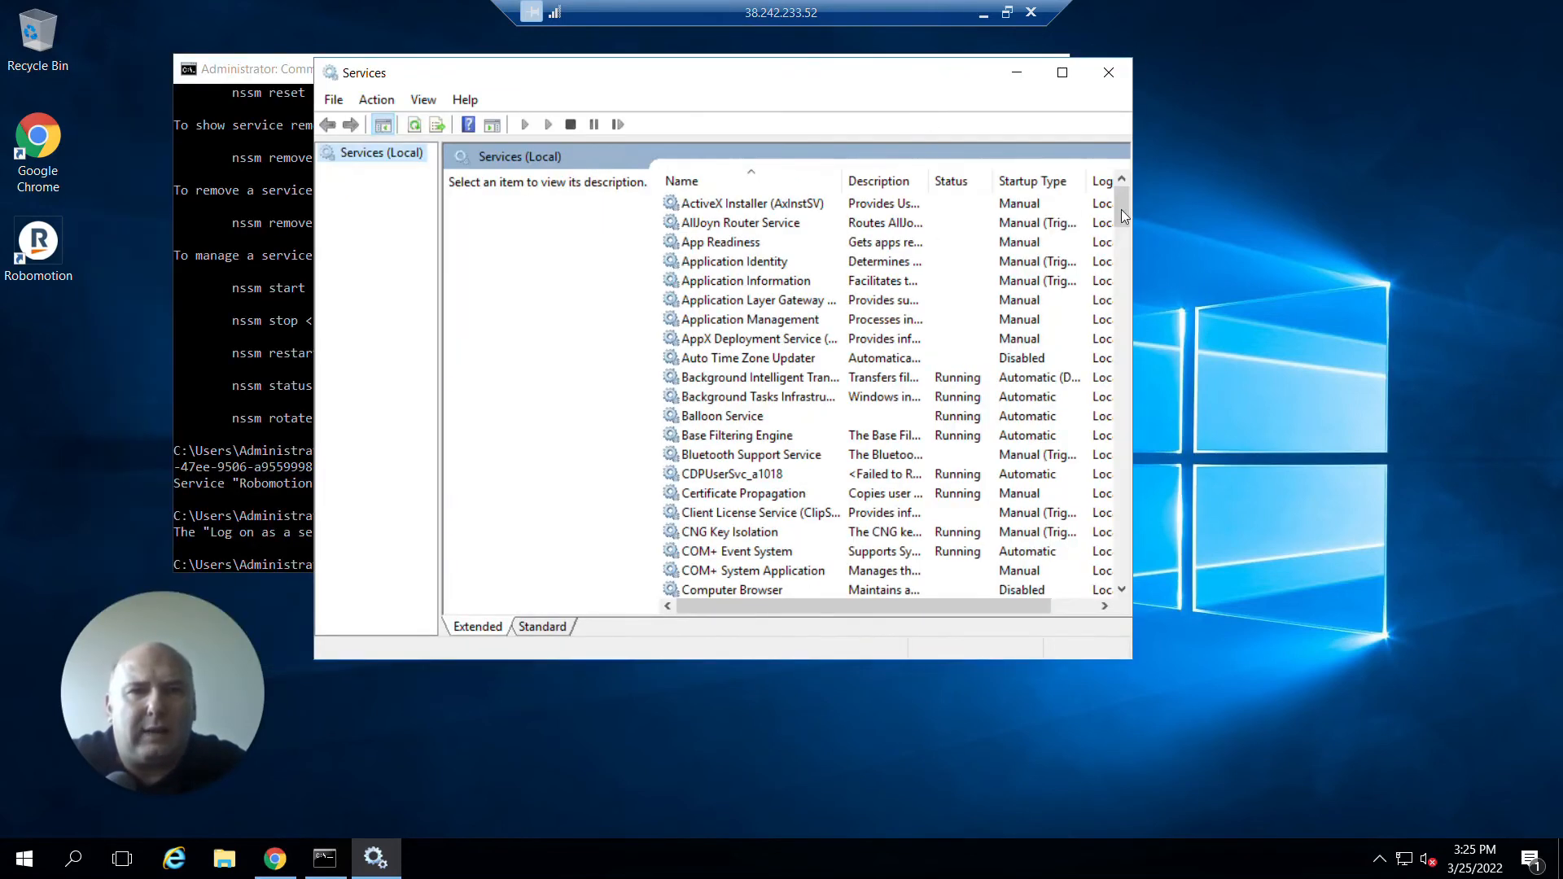
left_click_drag(1121, 208, 1121, 423)
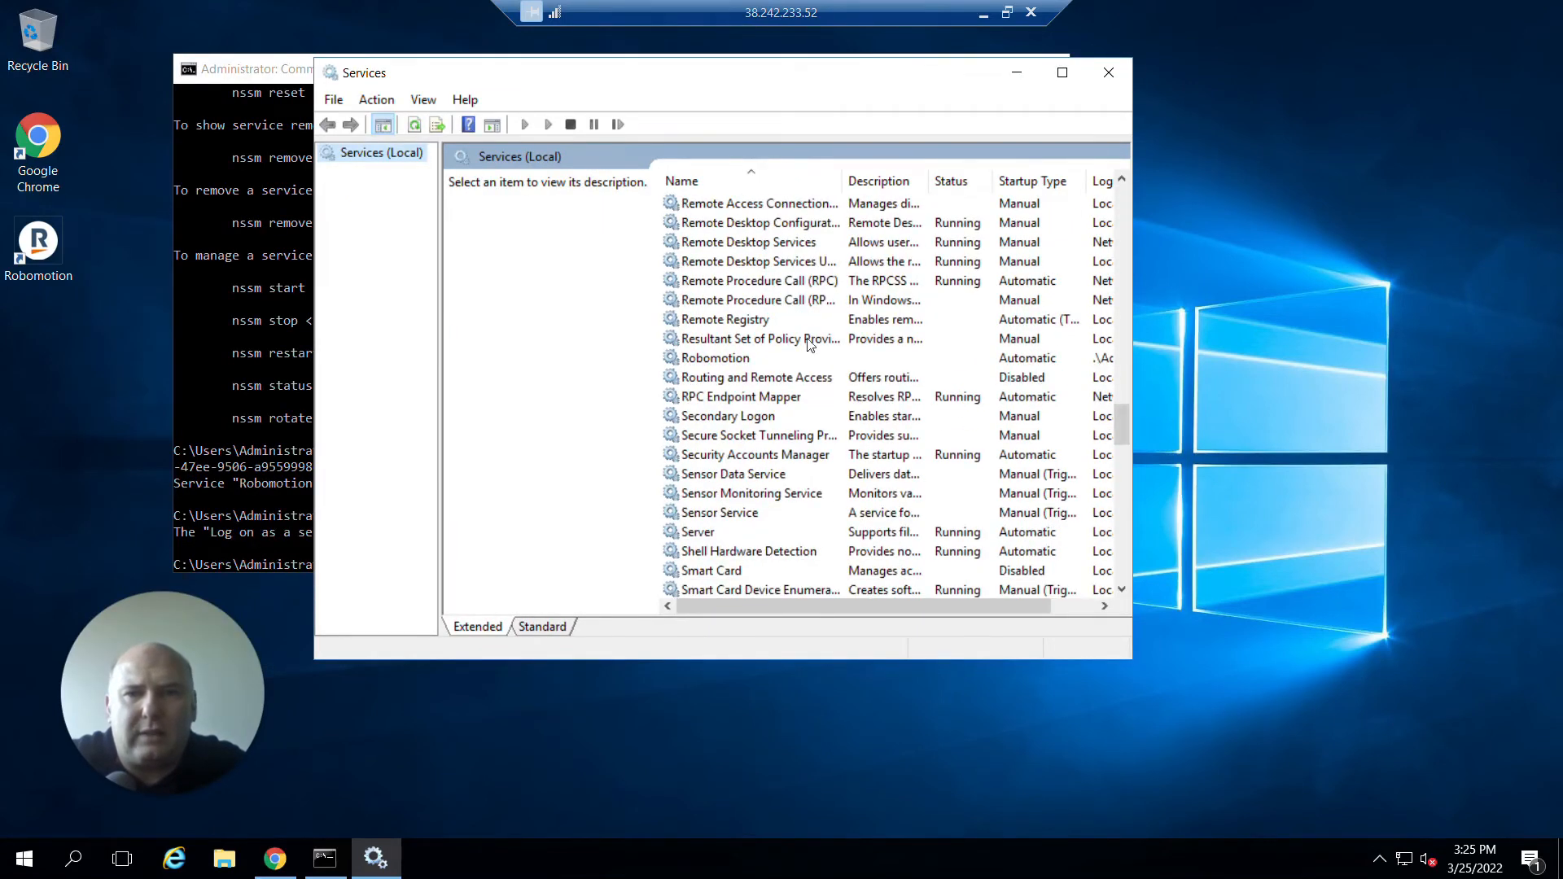
left_click(747, 360)
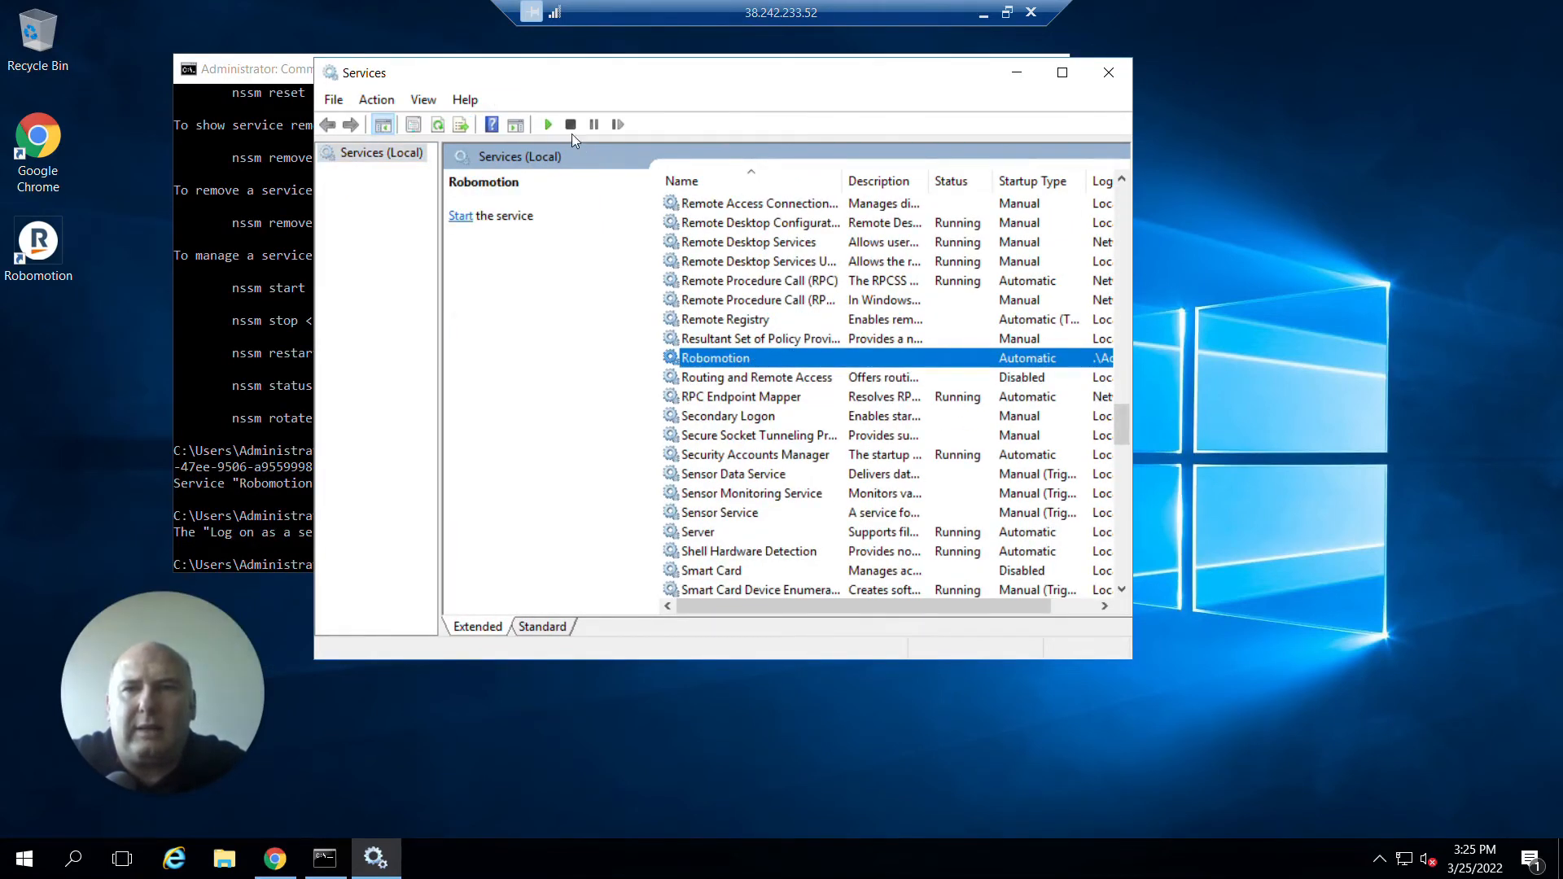
right_click(684, 360)
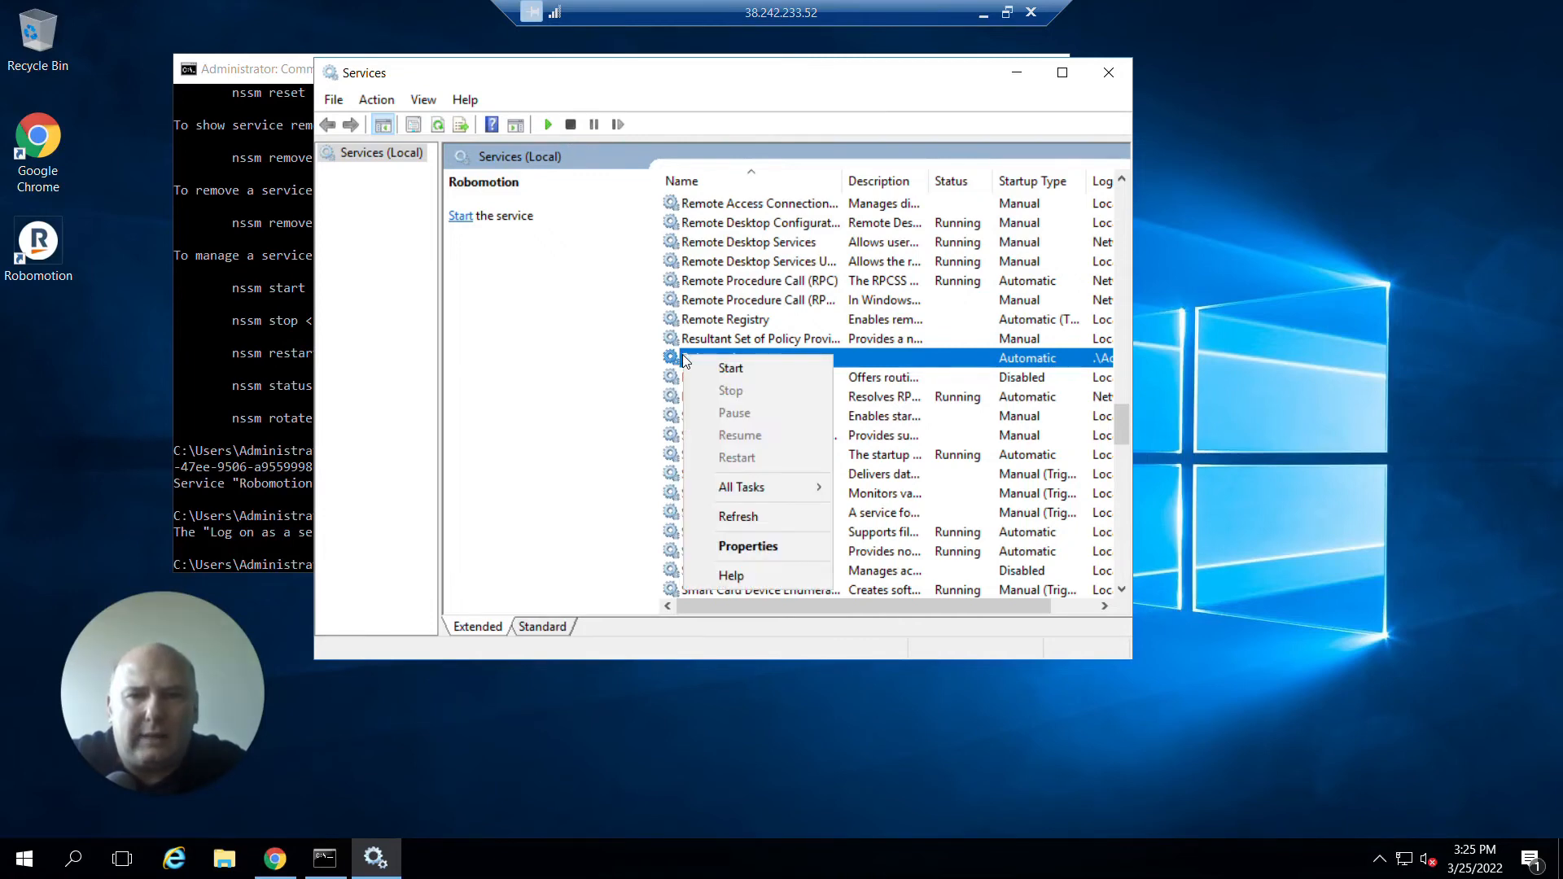
left_click(710, 366)
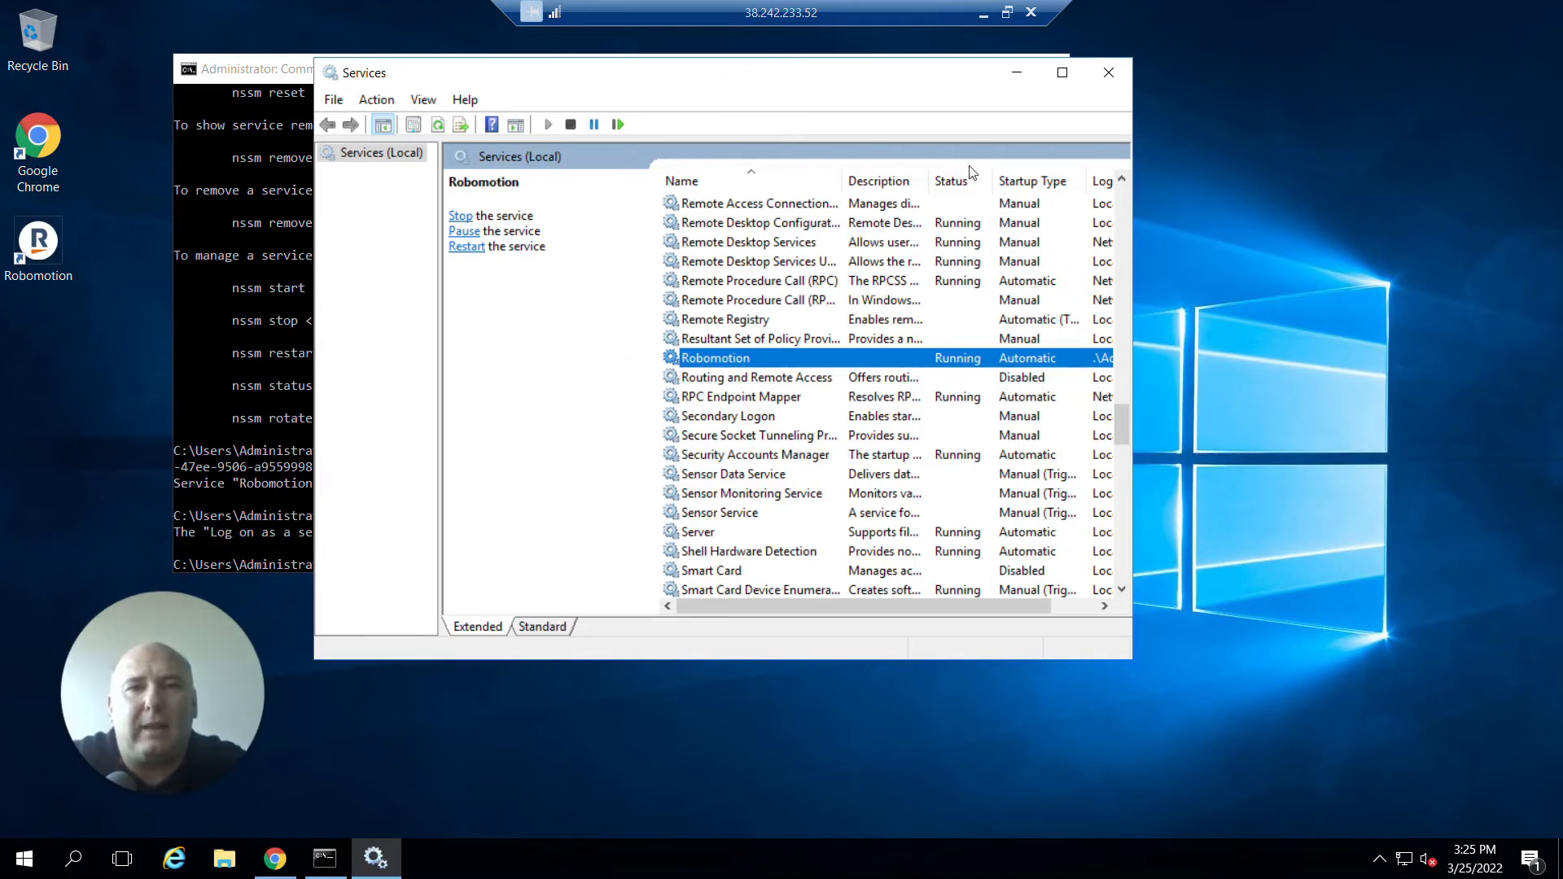
Close the remote windows and reload the Admin Console robots list to check the Mark IV robot.
left_click(1016, 72)
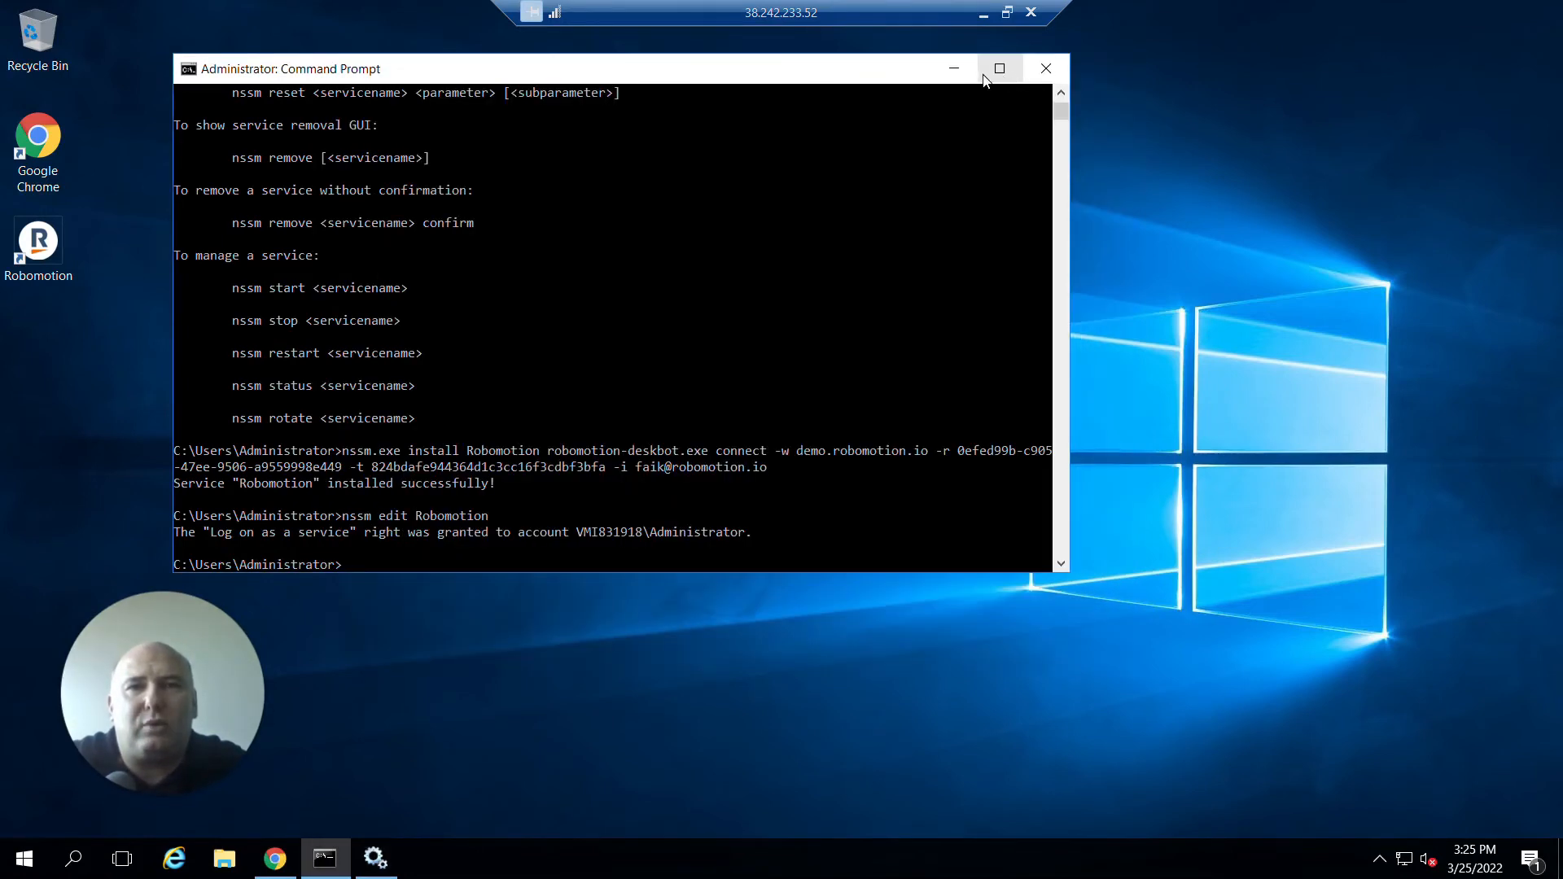
left_click(1045, 68)
left_click(1007, 12)
left_click(889, 27)
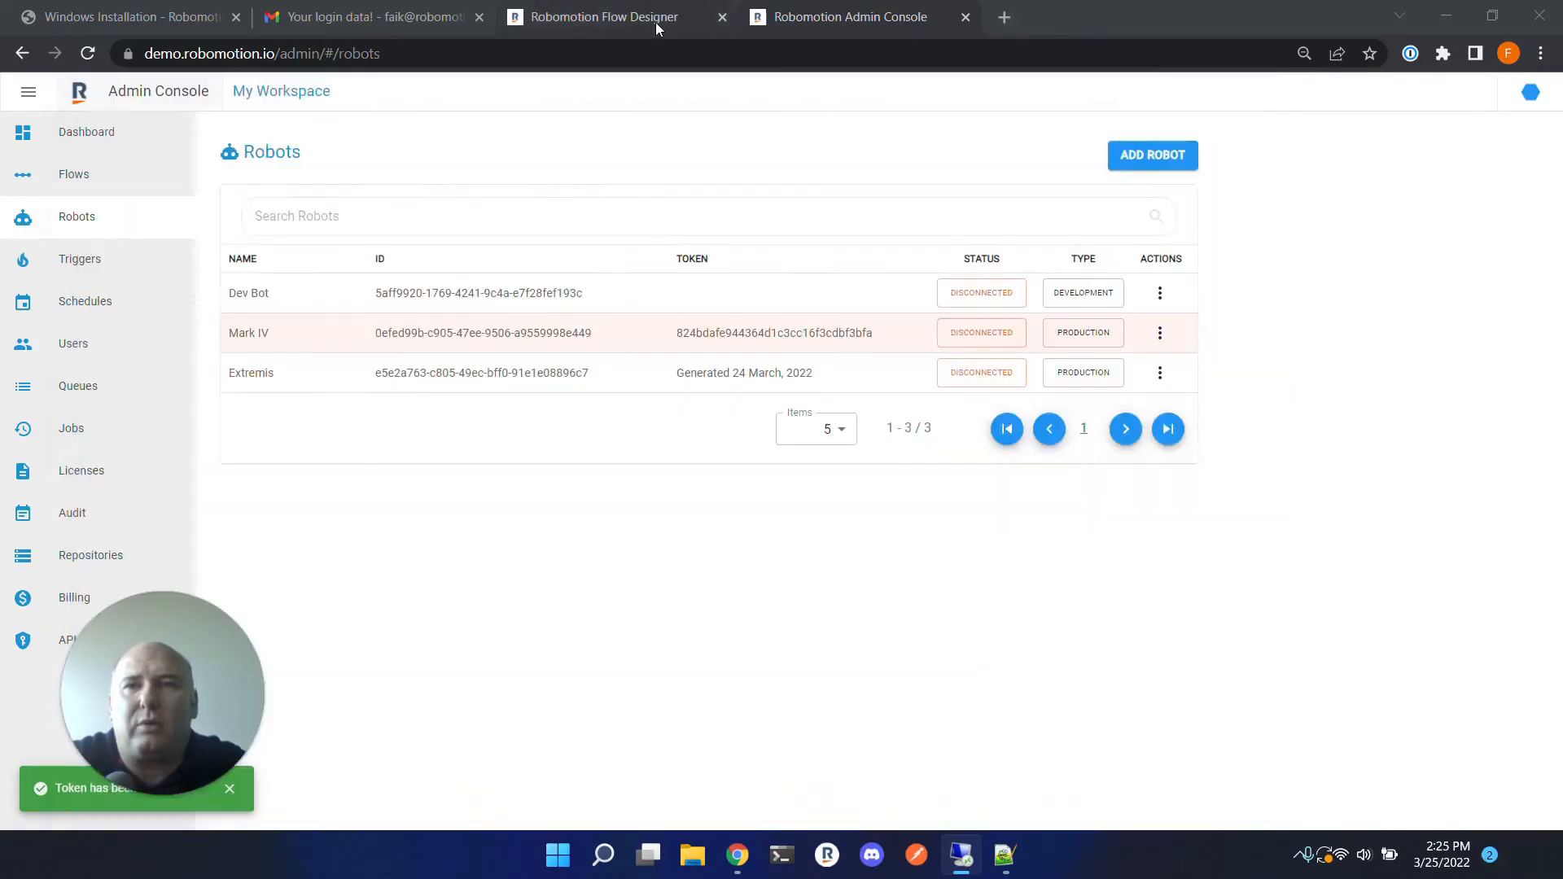
left_click(657, 21)
left_click(847, 17)
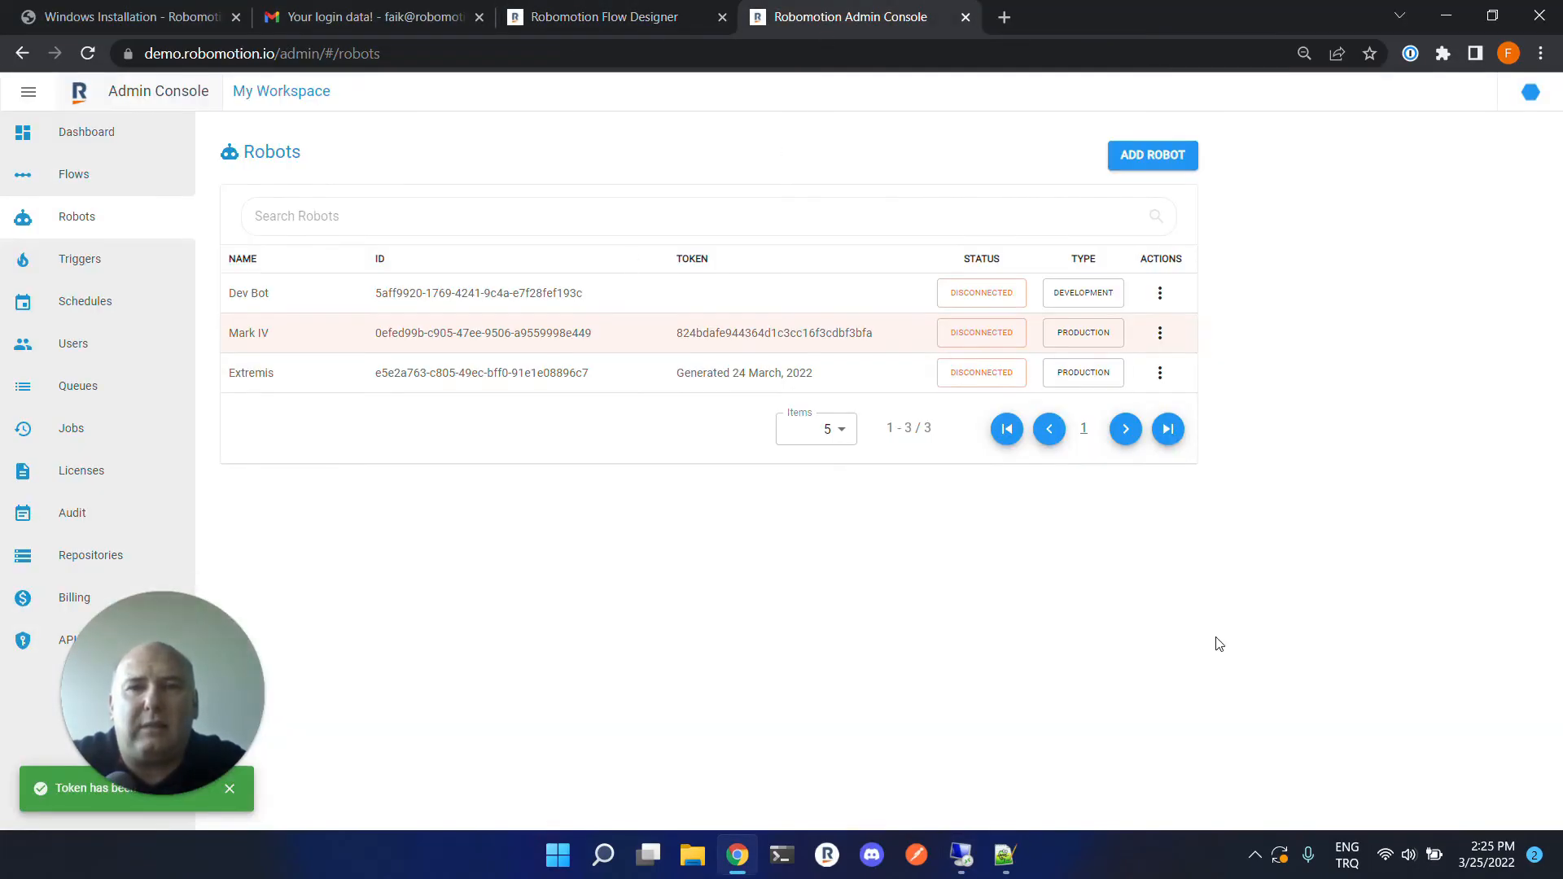
key("F5")
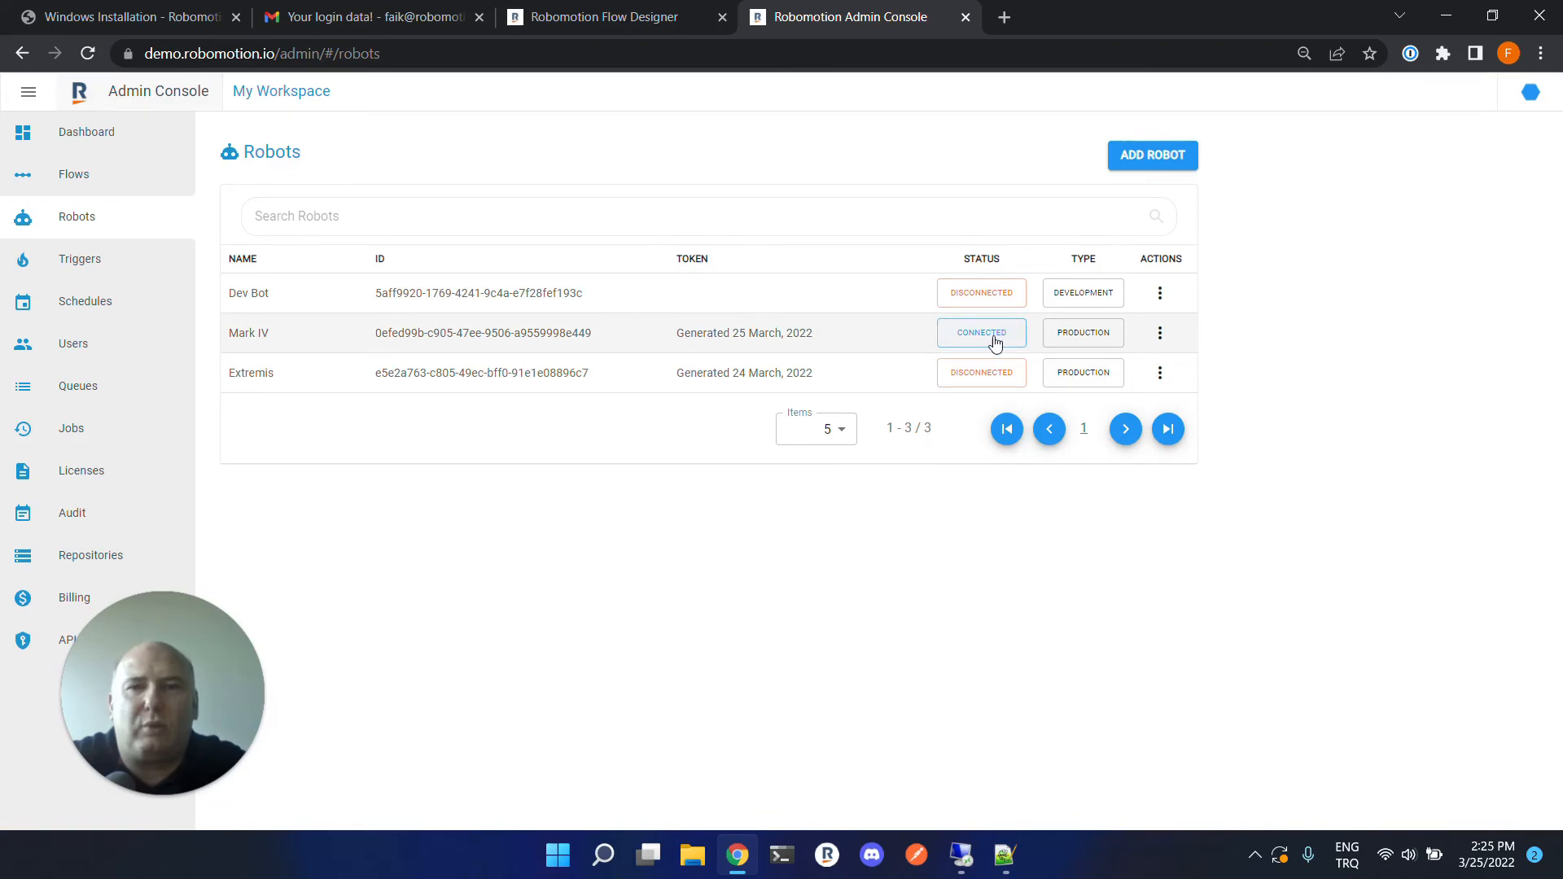
Run the flow from Flow Designer and bring up the remote desktop to watch it.
left_click(623, 12)
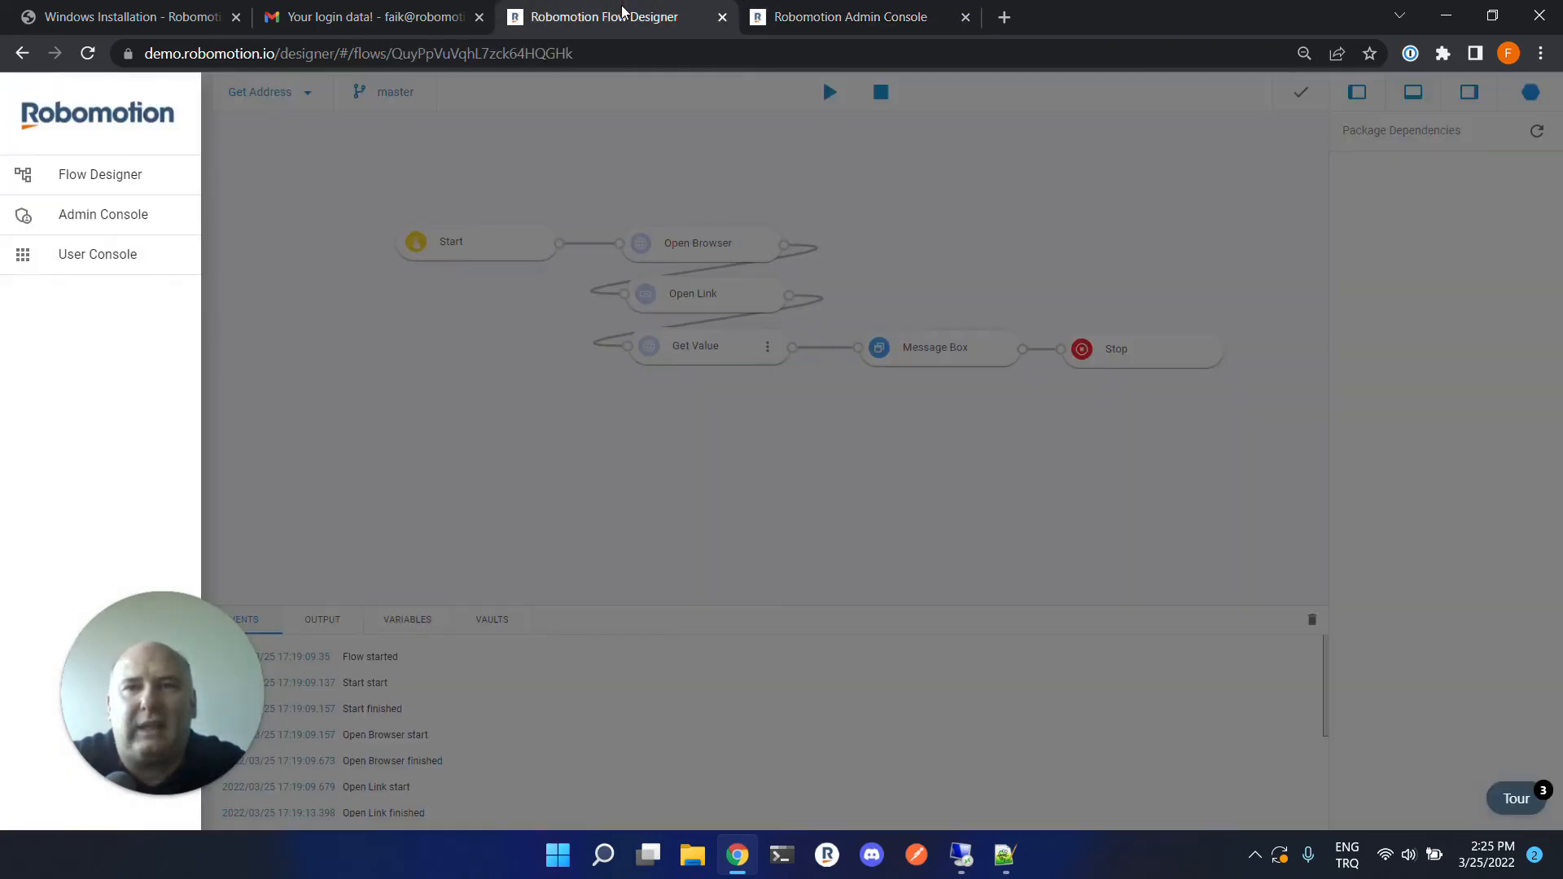
left_click(968, 190)
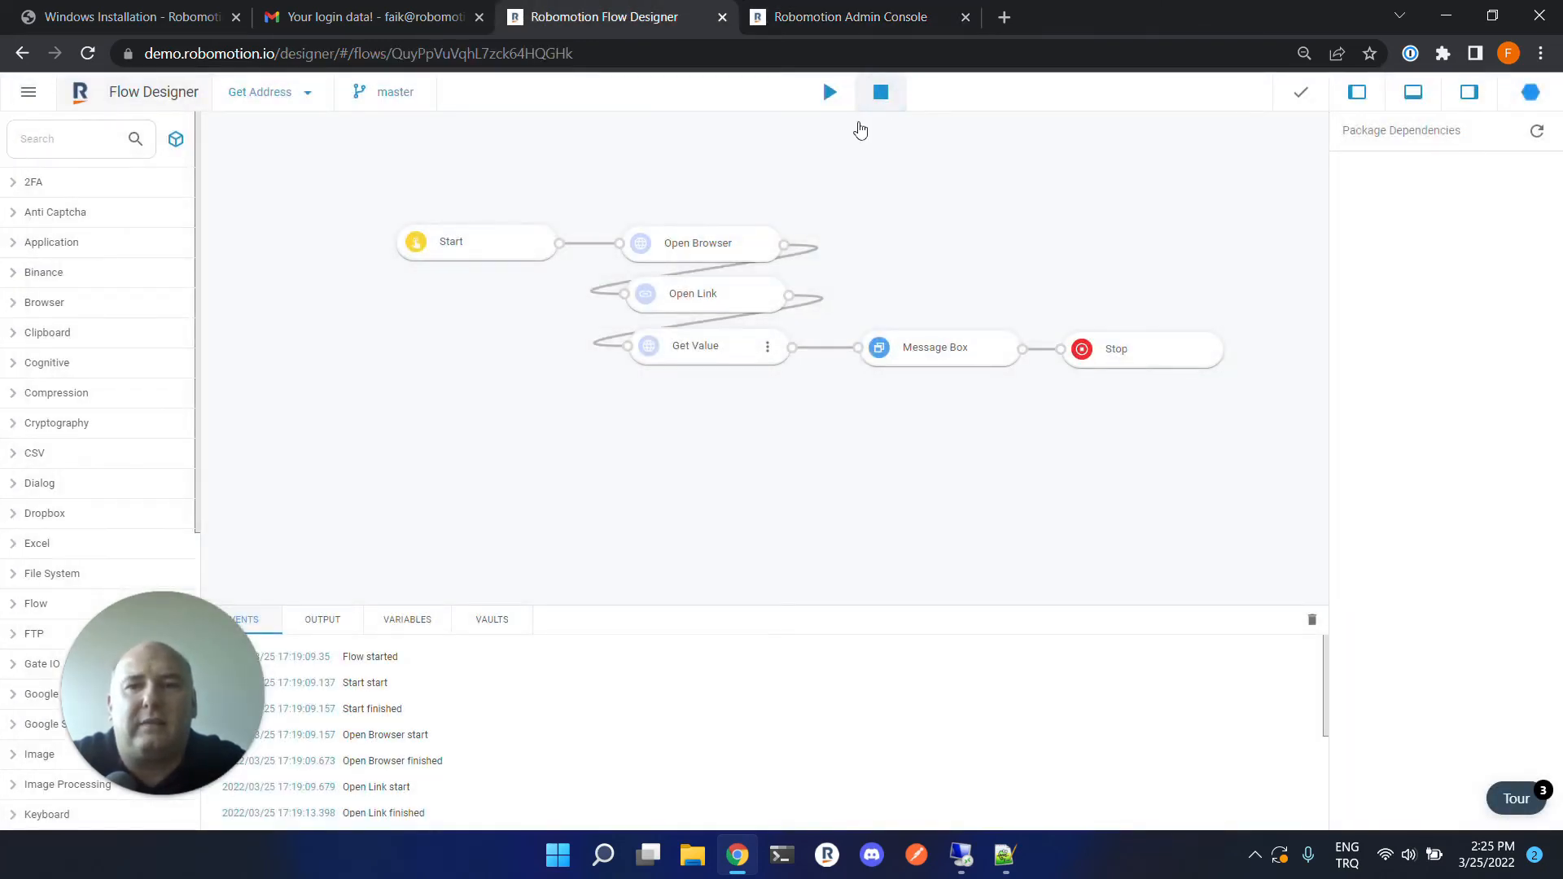
left_click(829, 92)
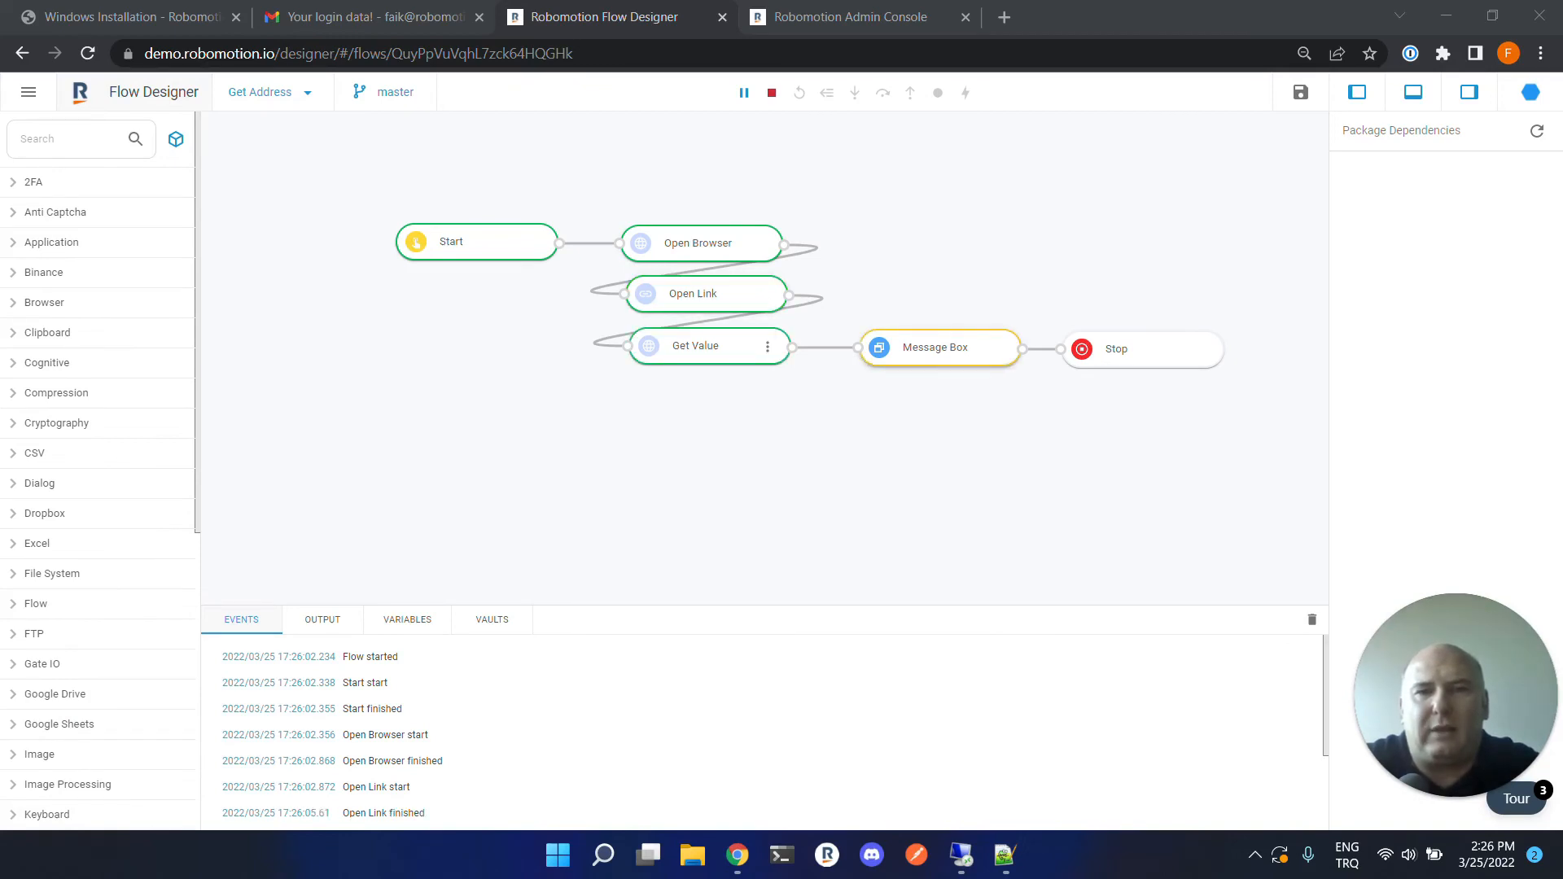
left_click(961, 855)
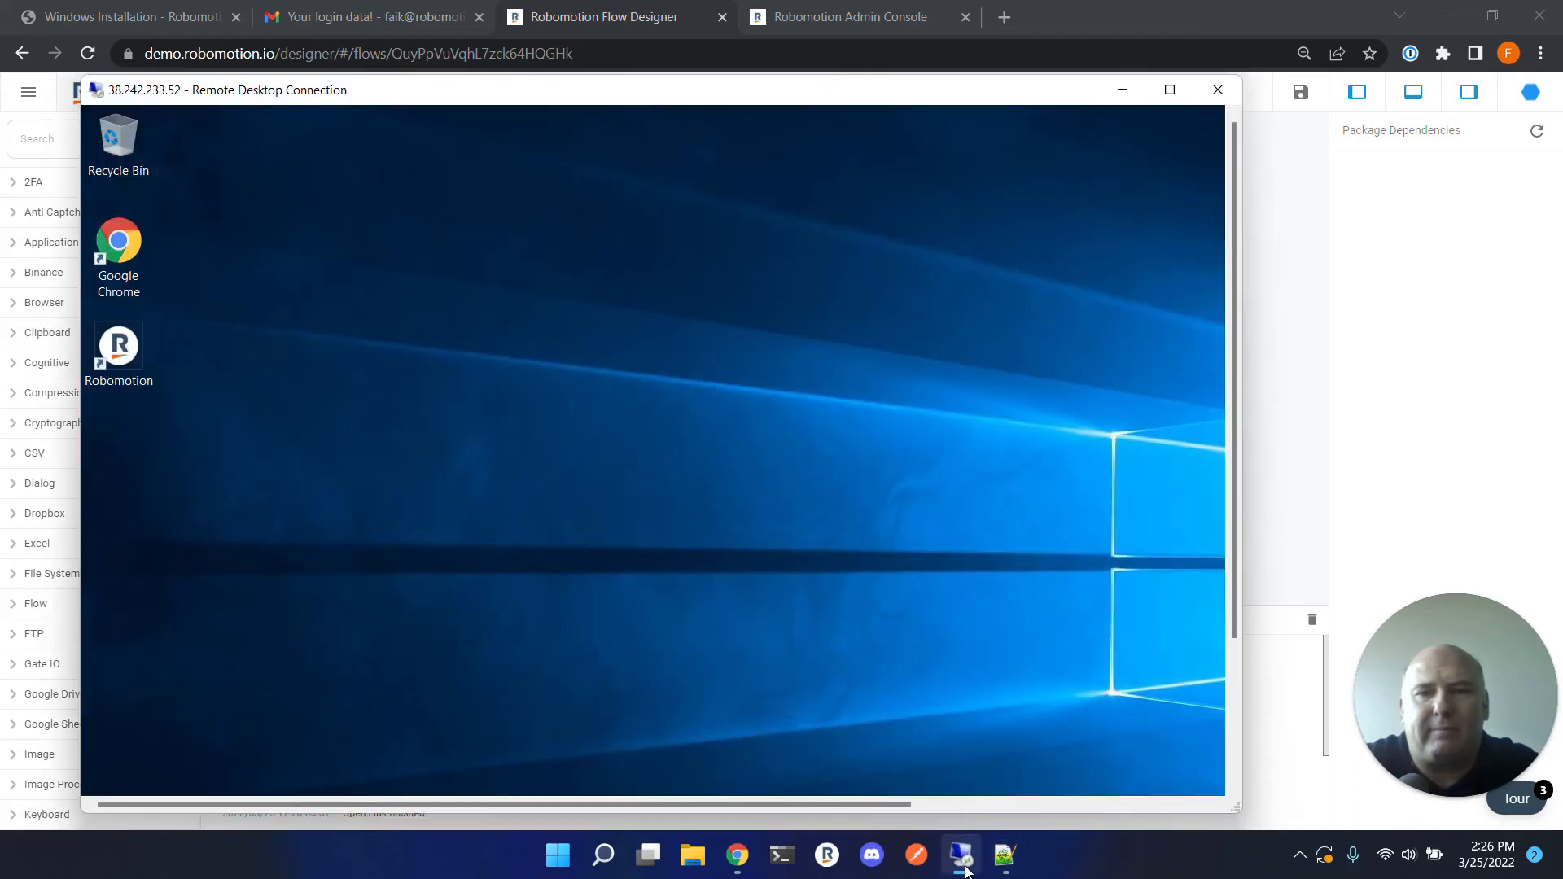
View the remote desktop full screen and minimize it back to Flow Designer.
left_click(1169, 90)
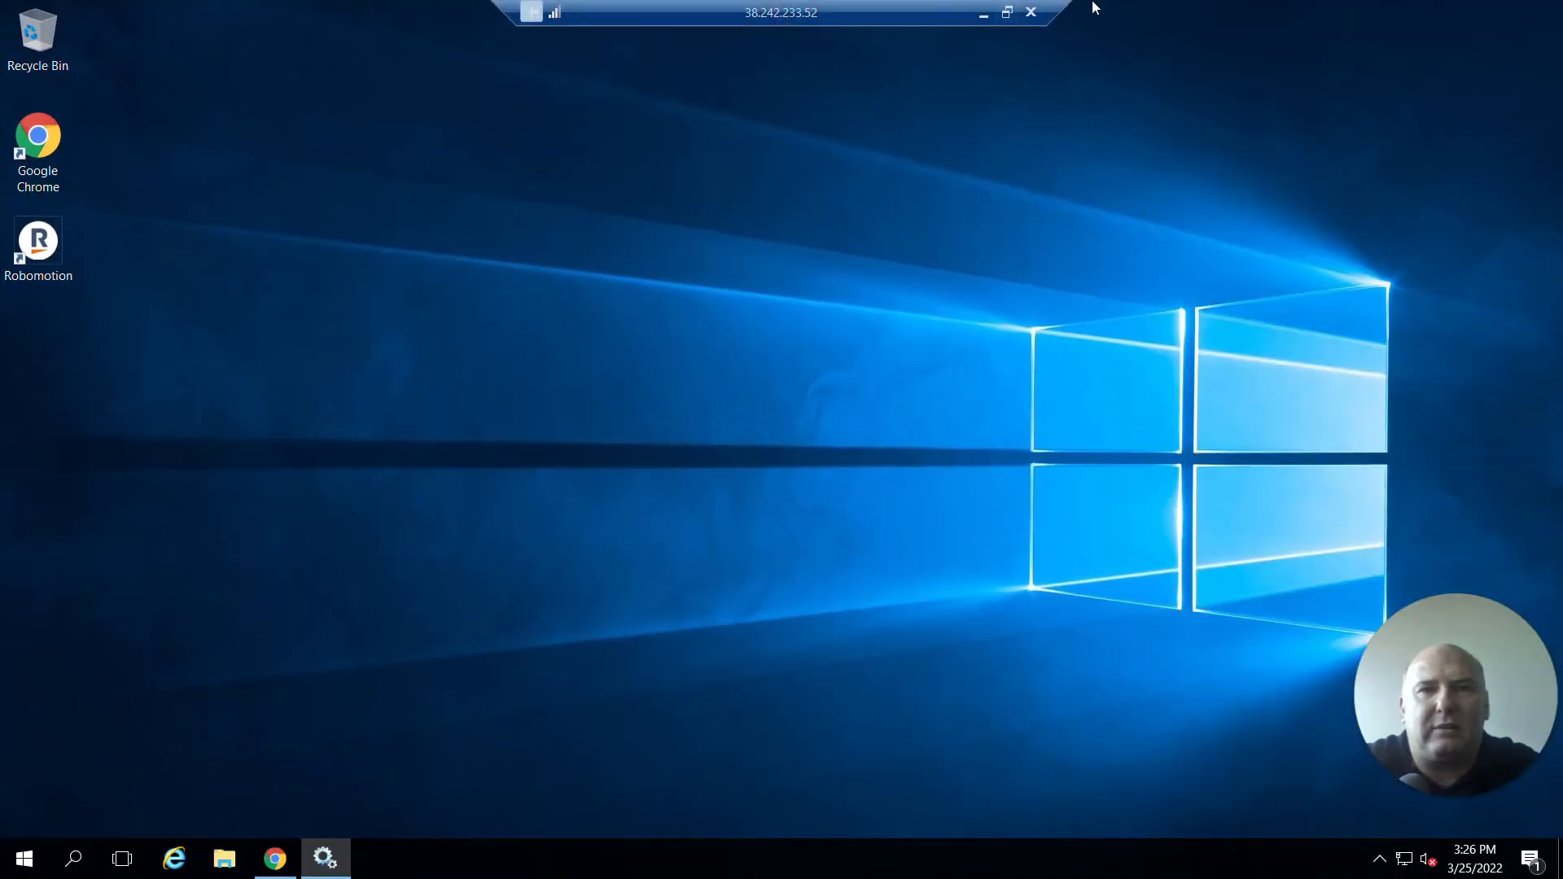
left_click(984, 14)
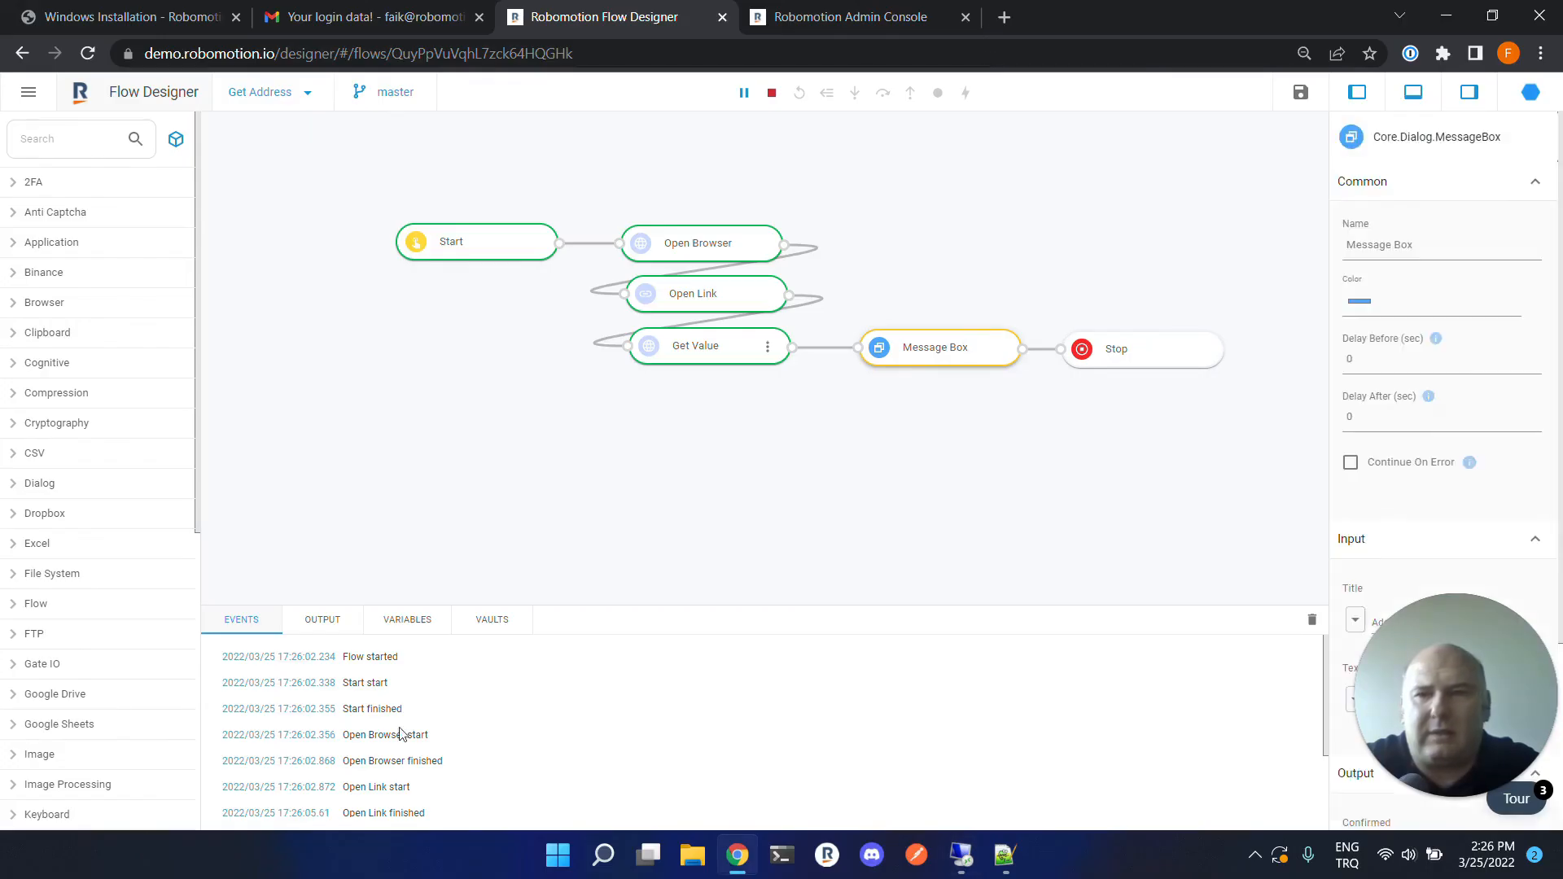
Stop the running flow in Flow Designer.
left_click(313, 622)
left_click(248, 620)
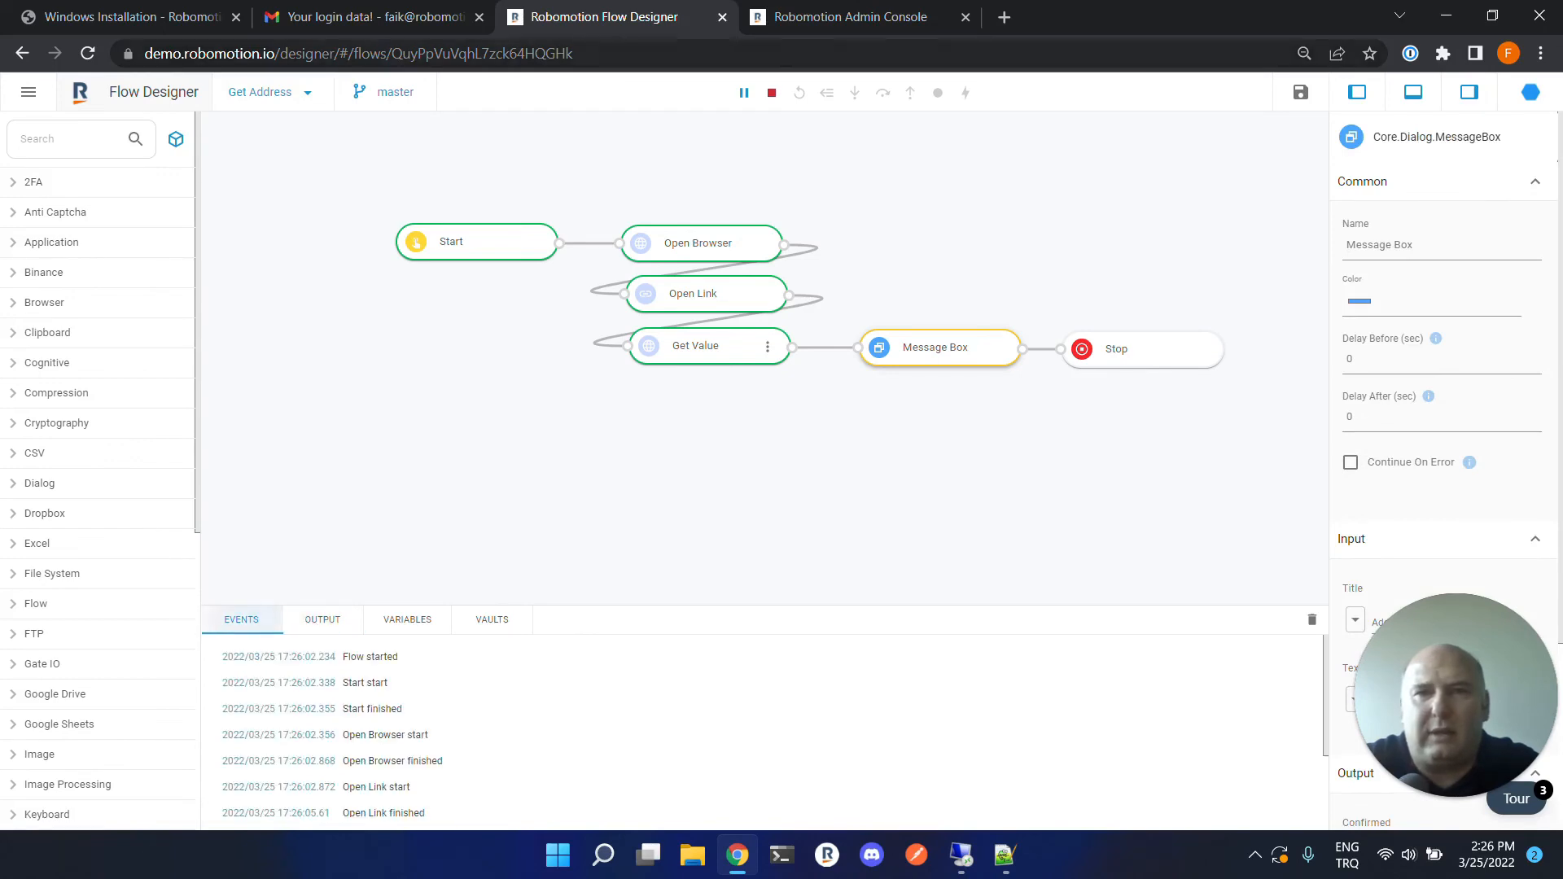
left_click(772, 92)
Delete the Message Box node from the flow.
left_click_drag(909, 340, 879, 437)
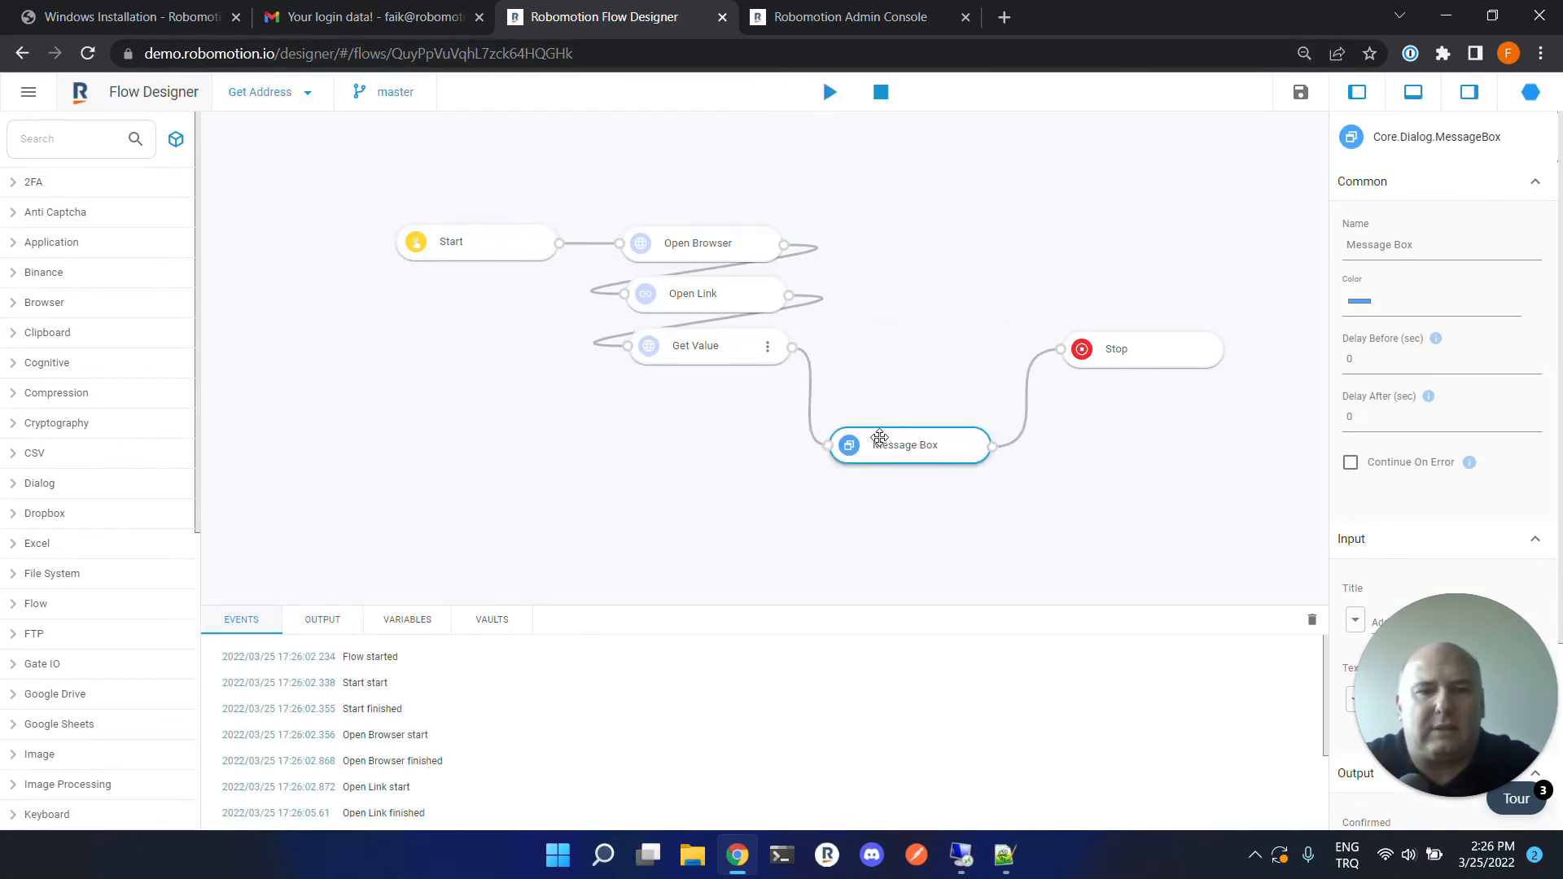
key("Delete")
Add a Debug node connected to the output of the Get Value node.
left_click_drag(794, 348, 915, 301)
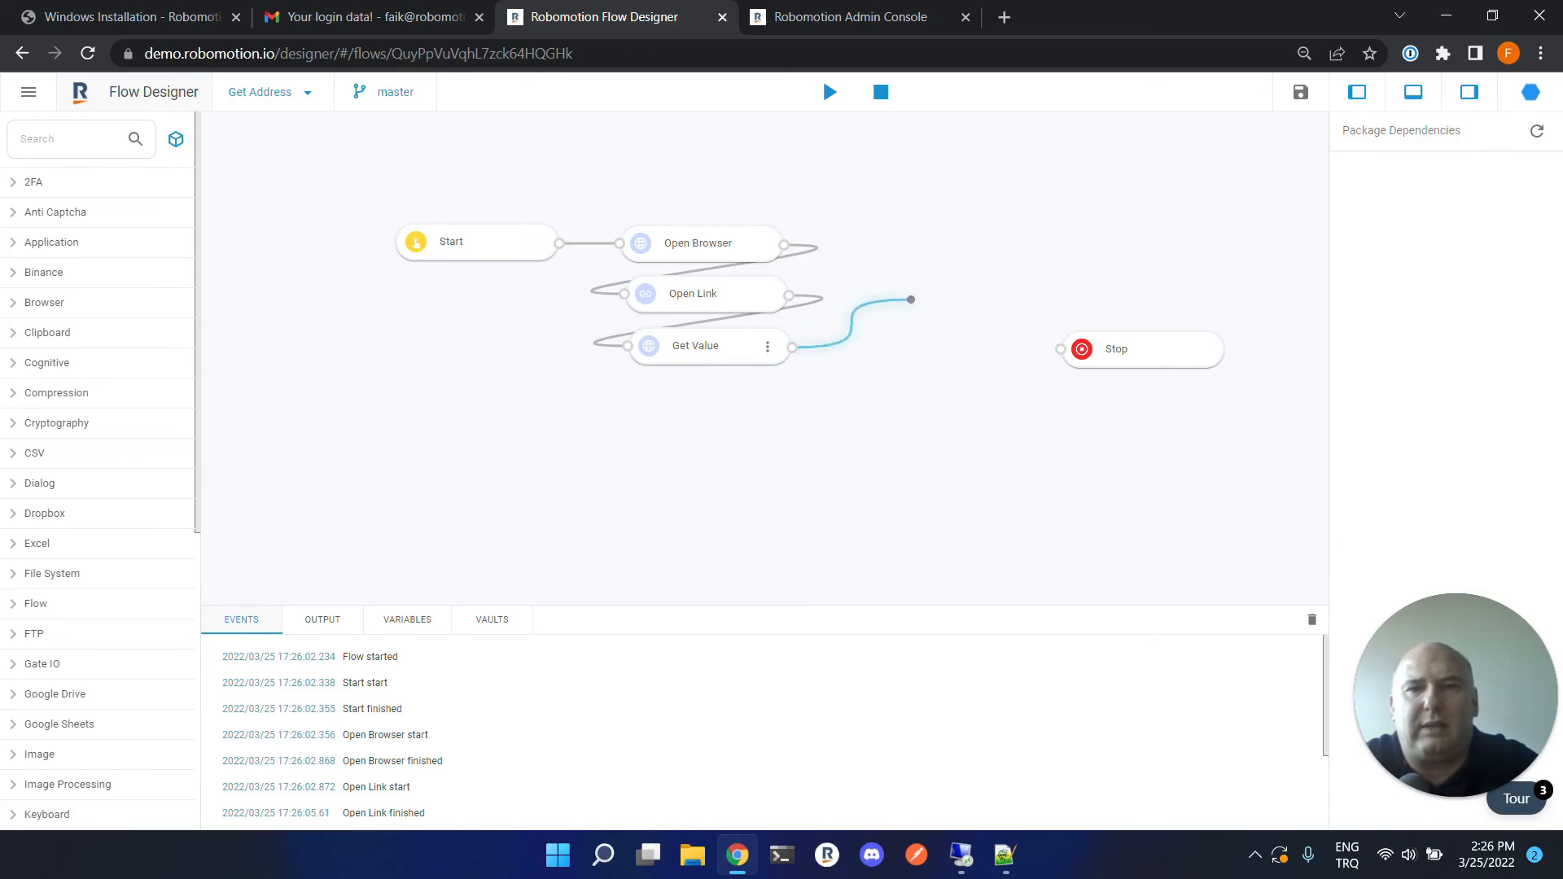
type("debug")
key("Return")
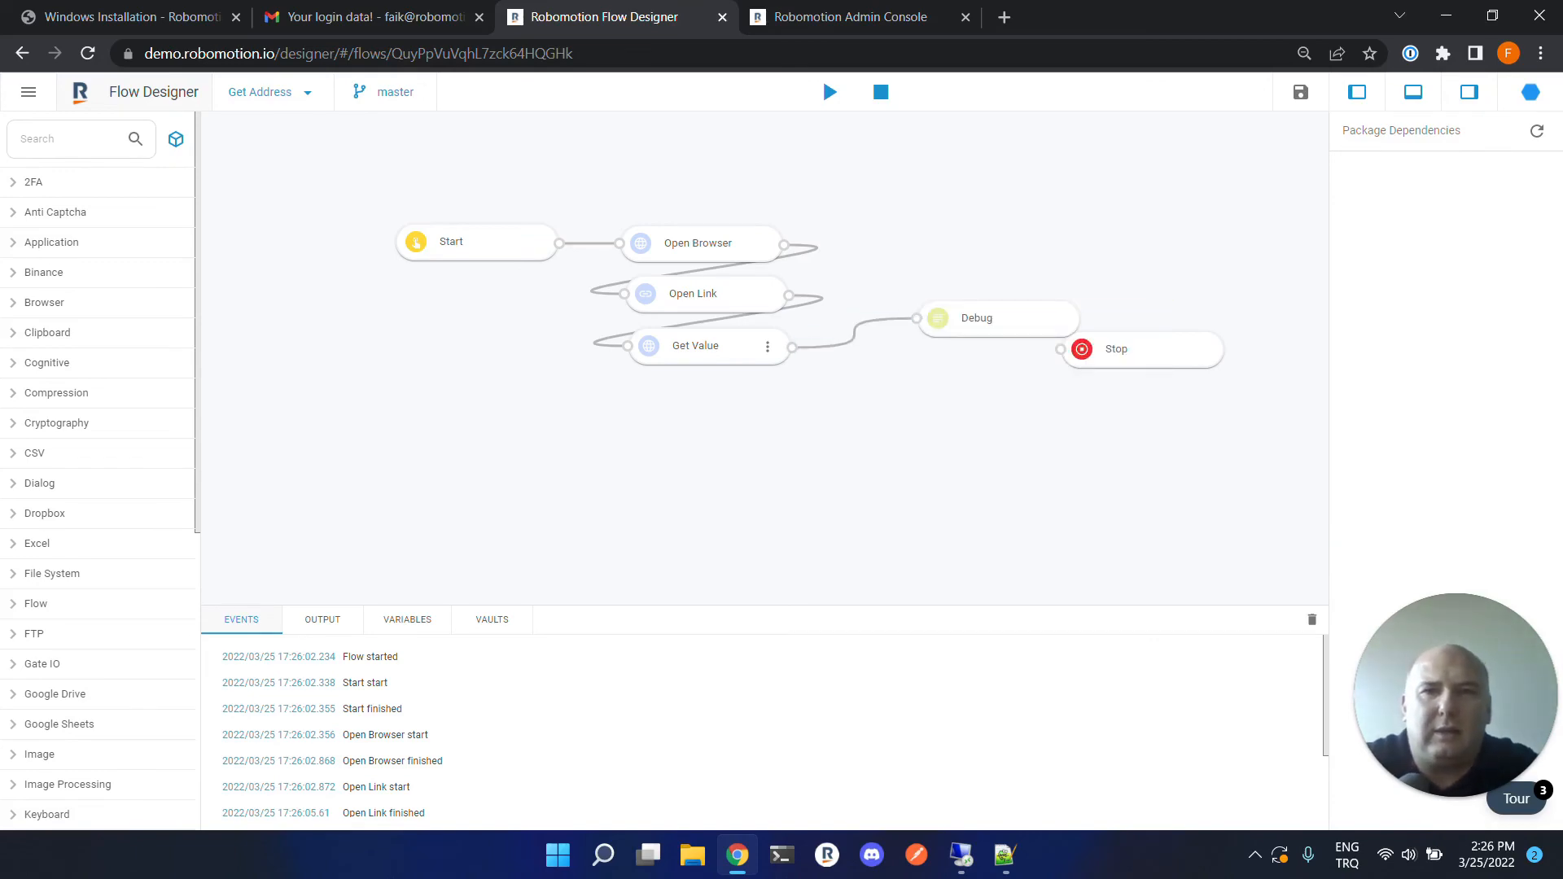
Run the flow on the Mark IV robot and select the returned value in the output panel.
left_click(830, 92)
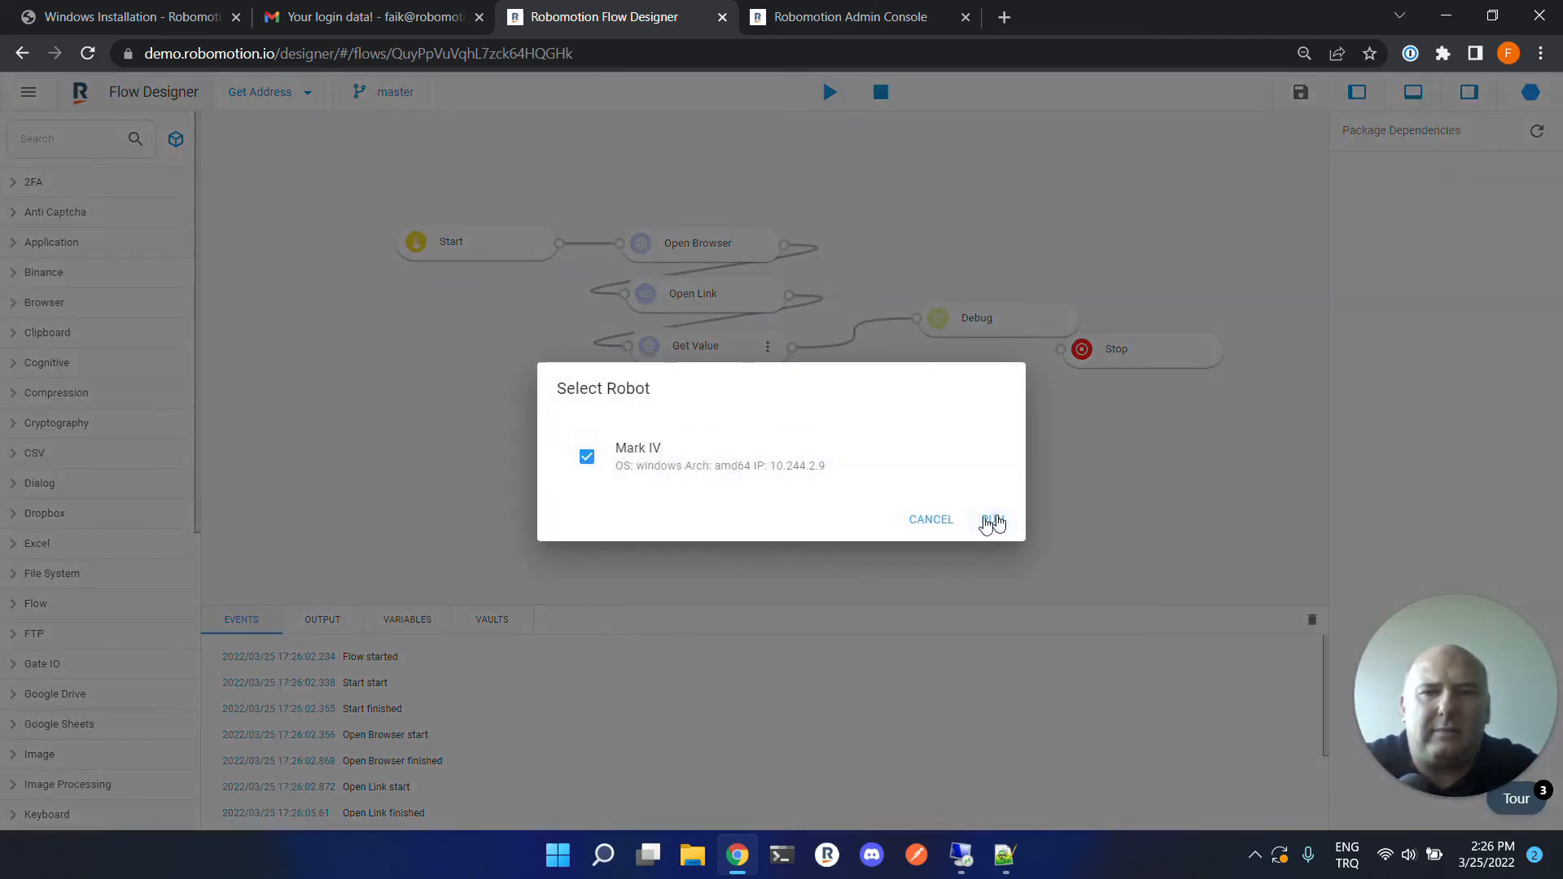
left_click(992, 520)
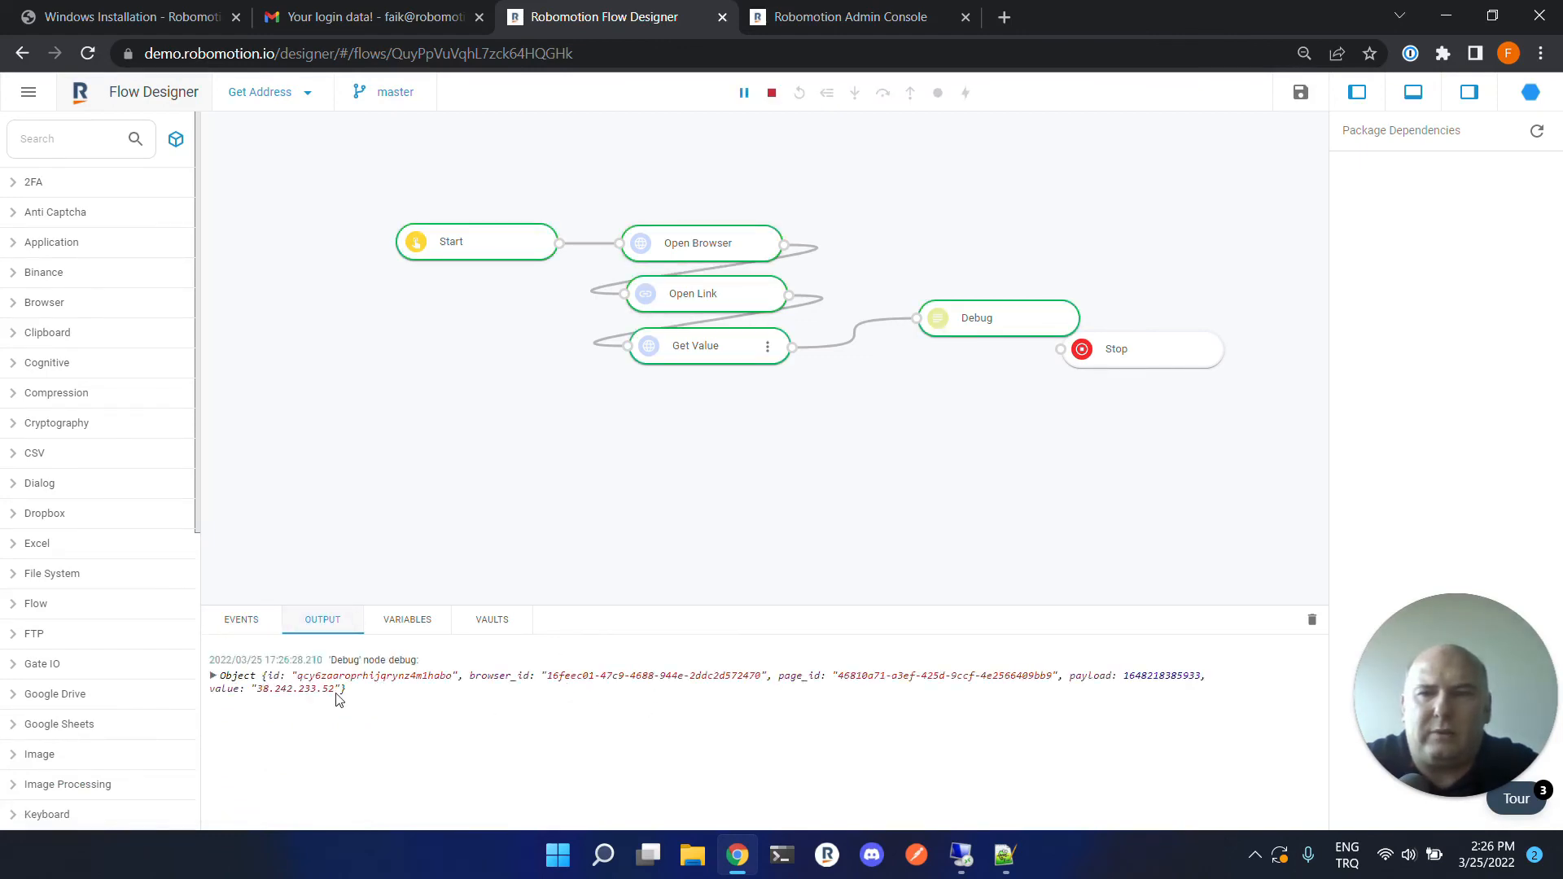
left_click_drag(333, 692, 260, 694)
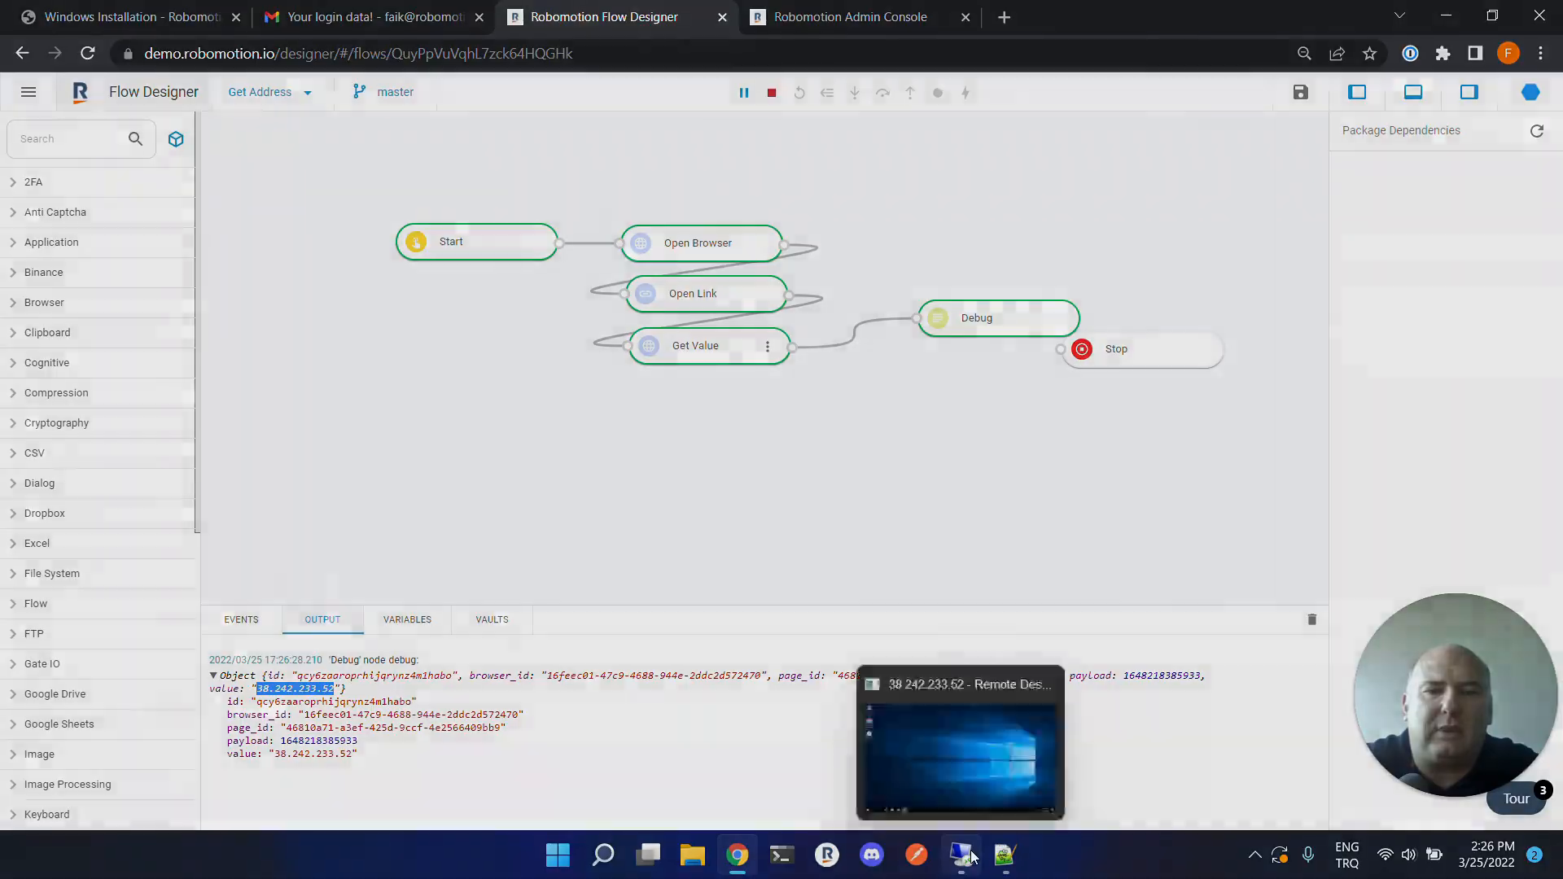
Reconnect to the VPS through Remote Desktop Connection.
left_click(965, 855)
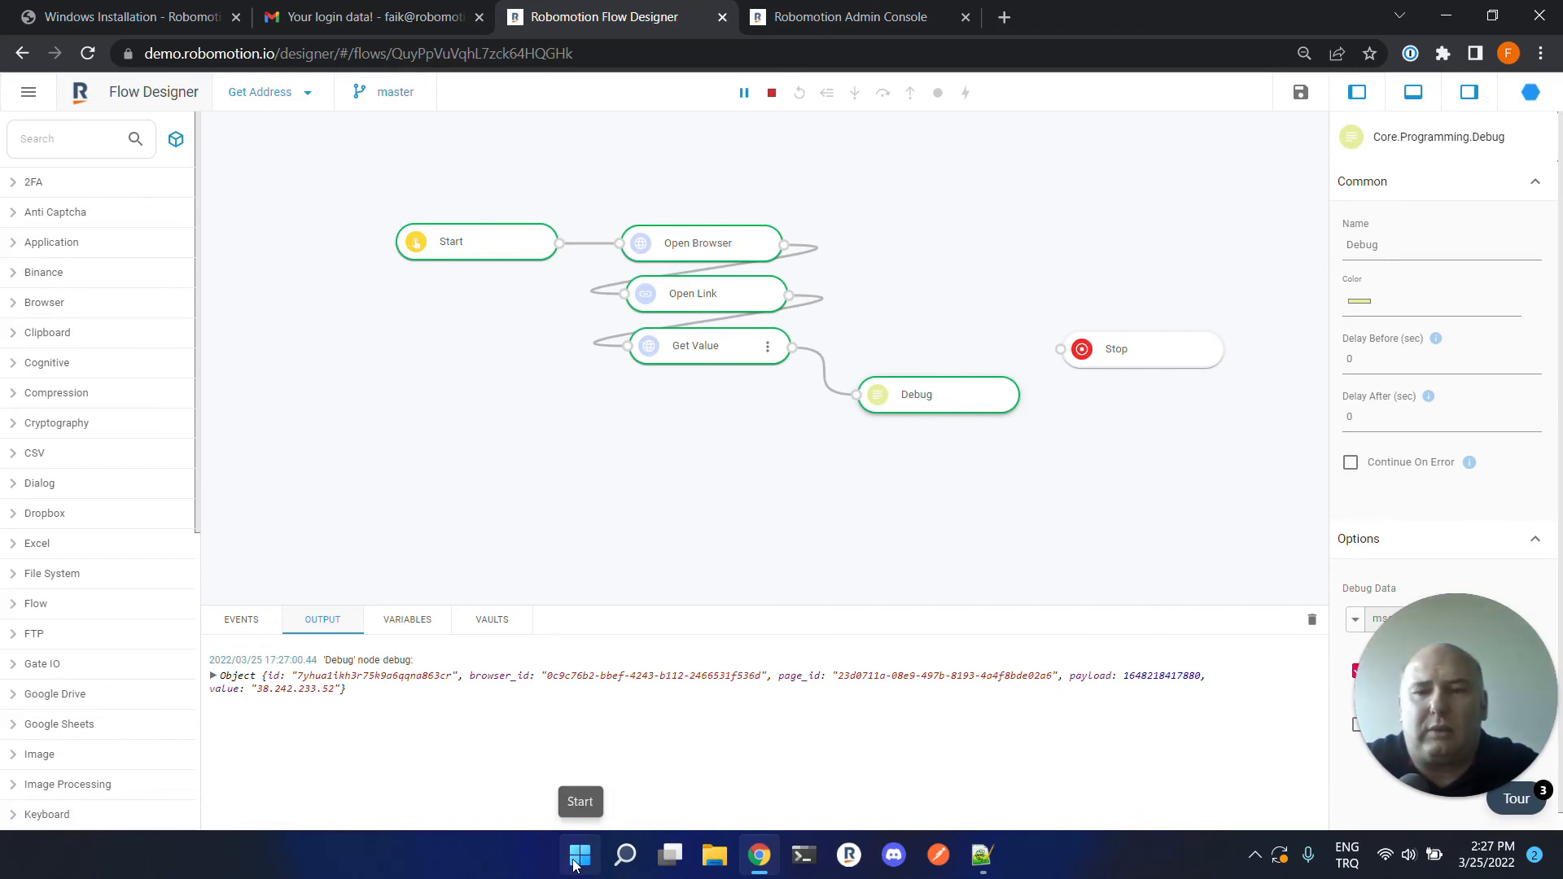
left_click(573, 863)
type("rdp")
key("Return")
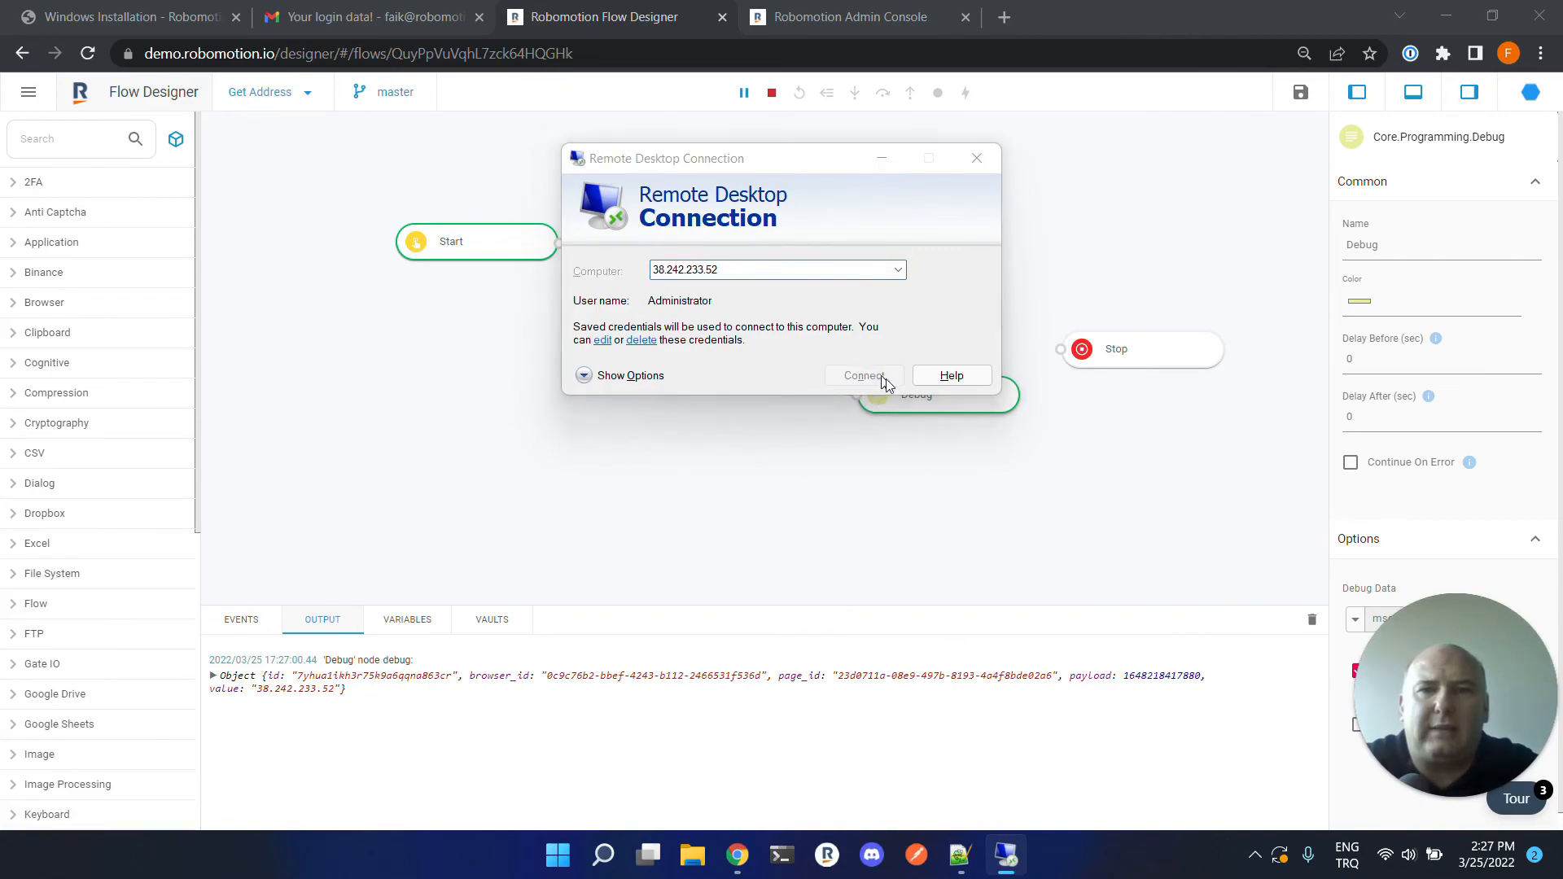
left_click(864, 375)
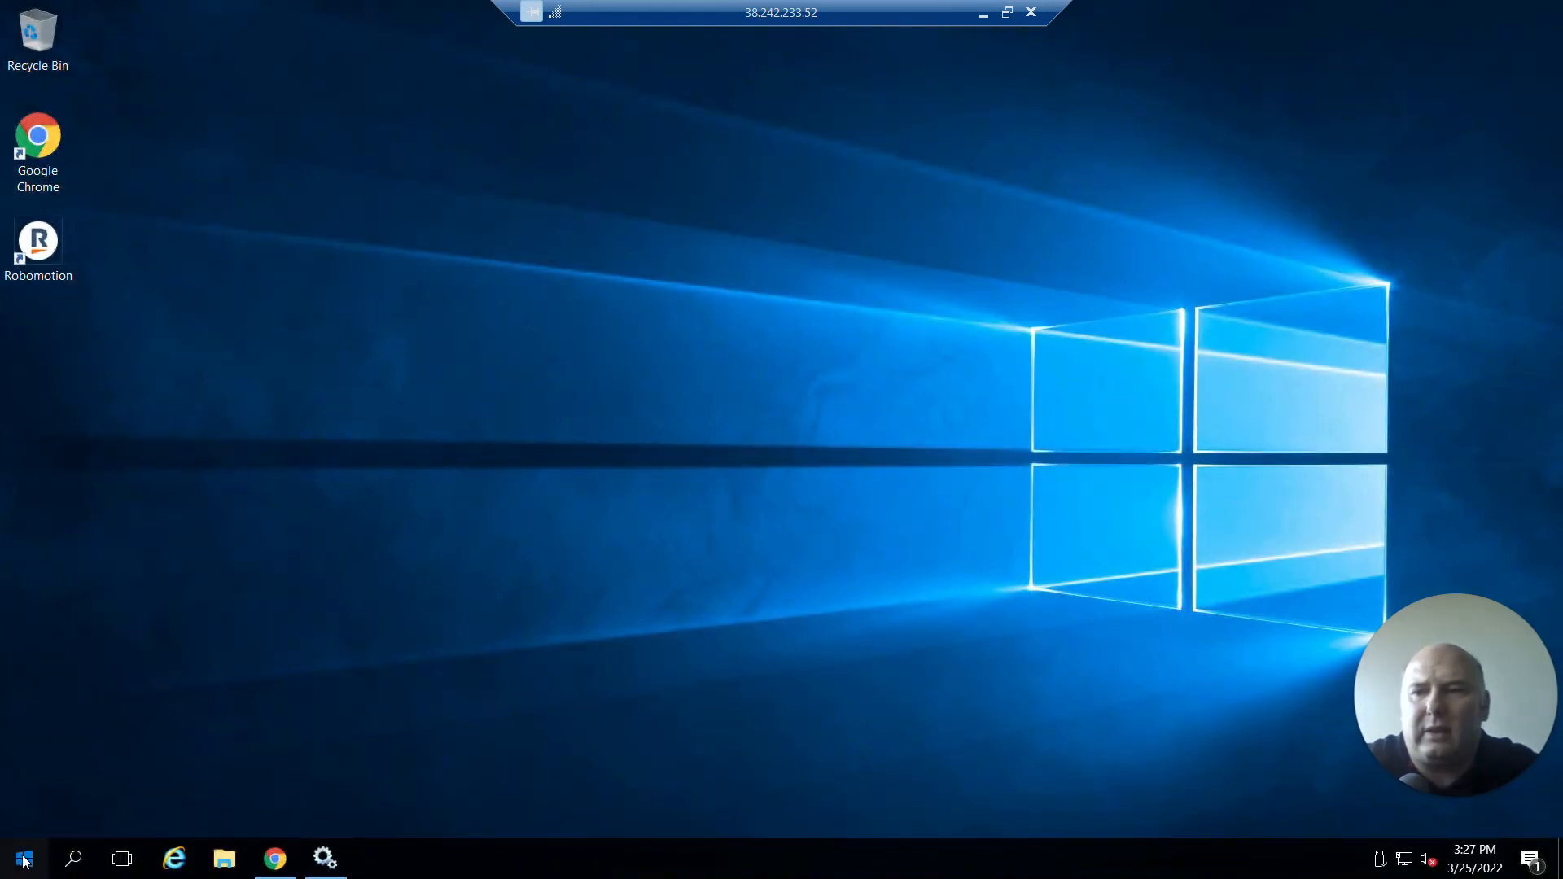
Restart the remote Windows server with the reason Other (Unplanned).
left_click(25, 860)
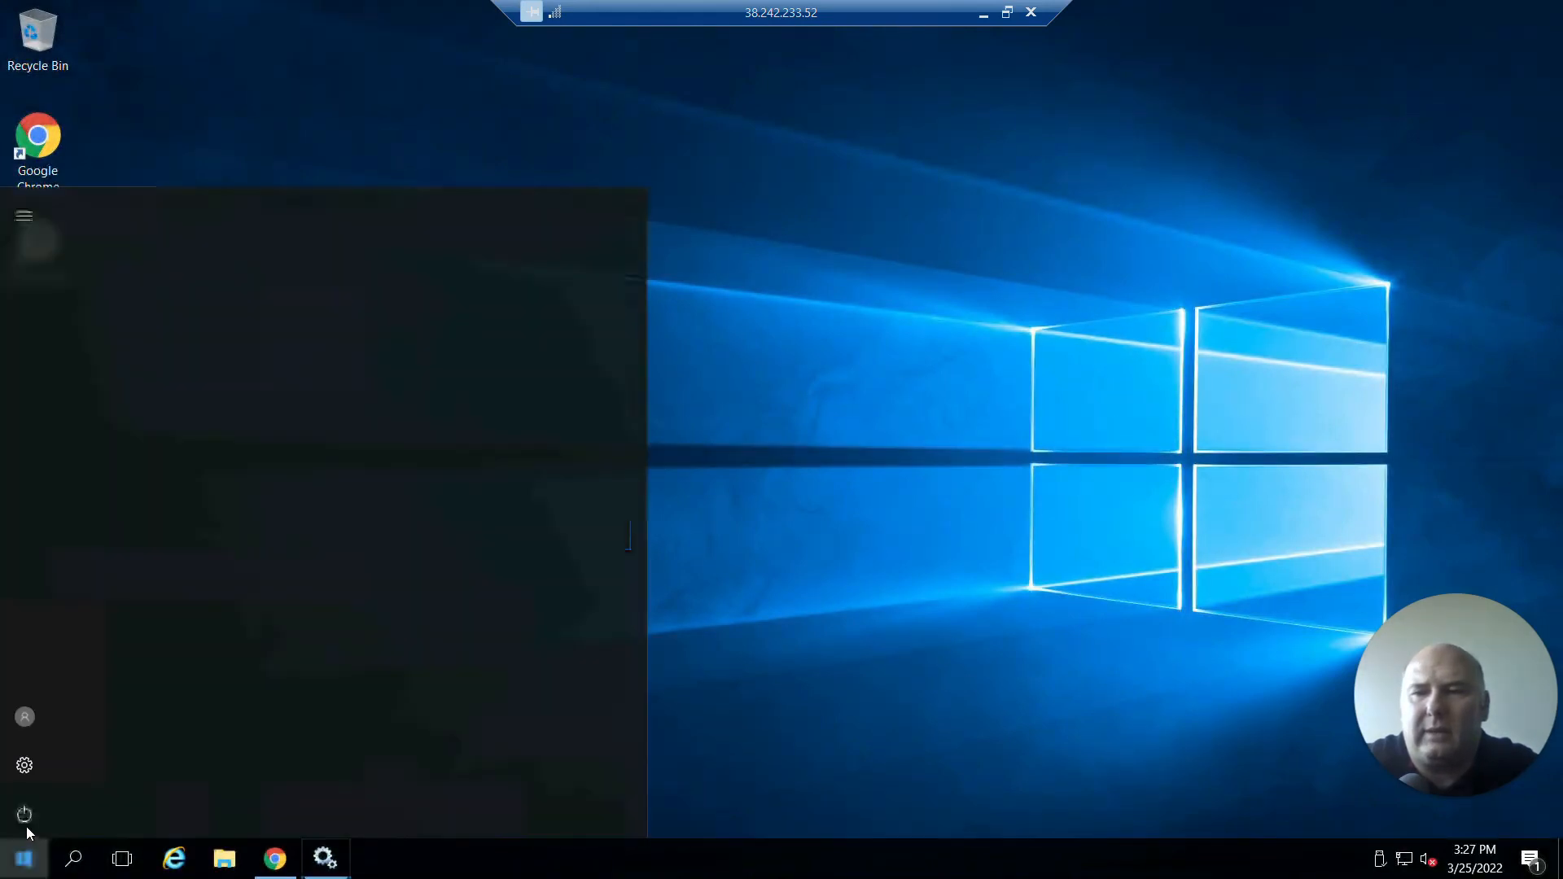
left_click(24, 815)
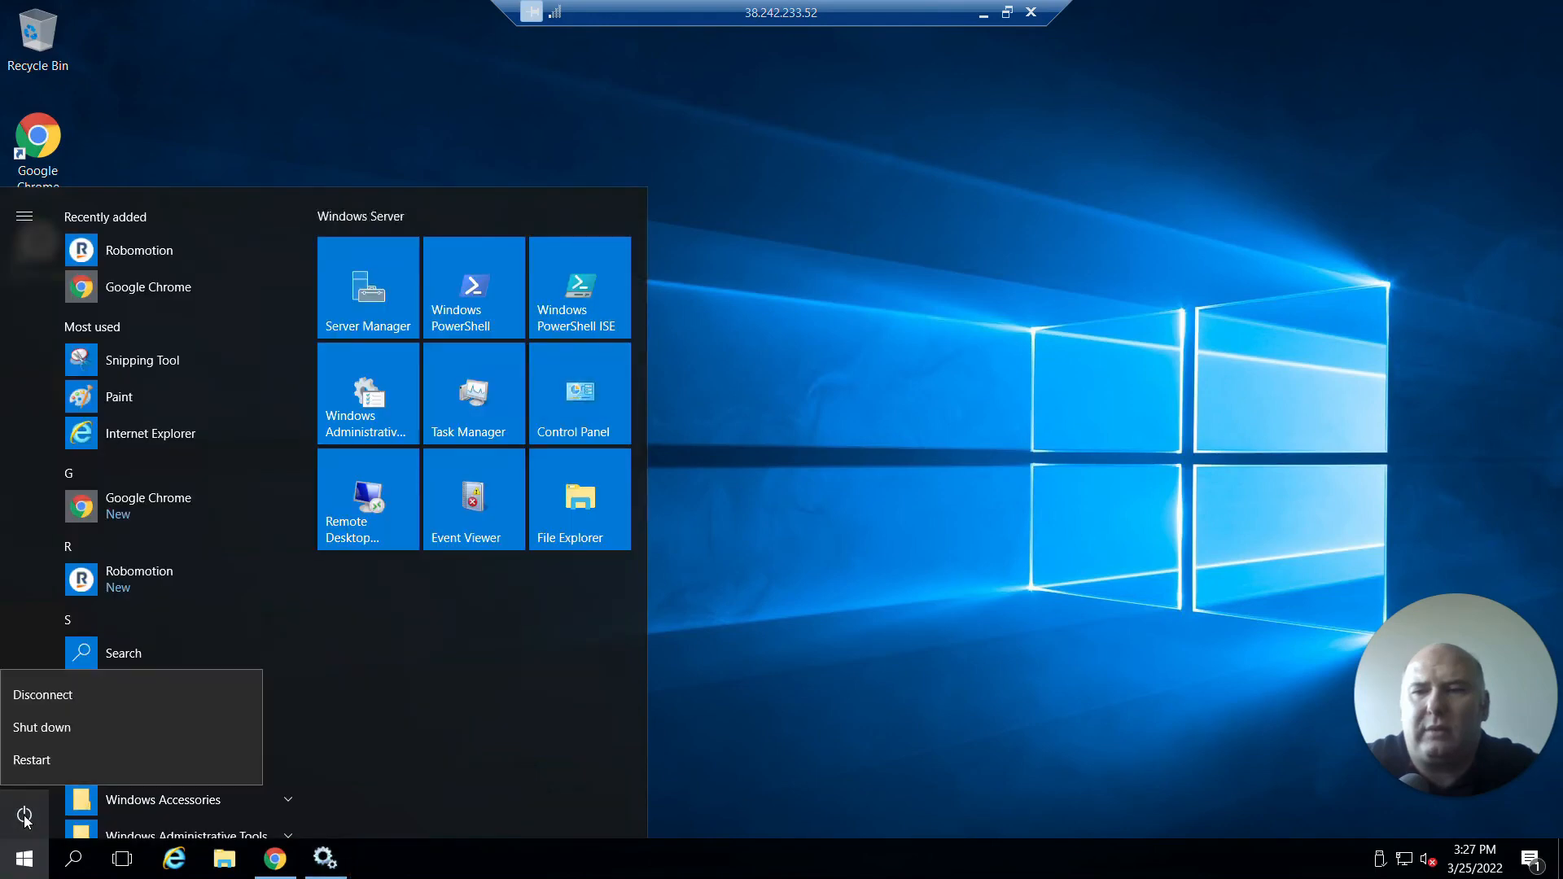
left_click(57, 761)
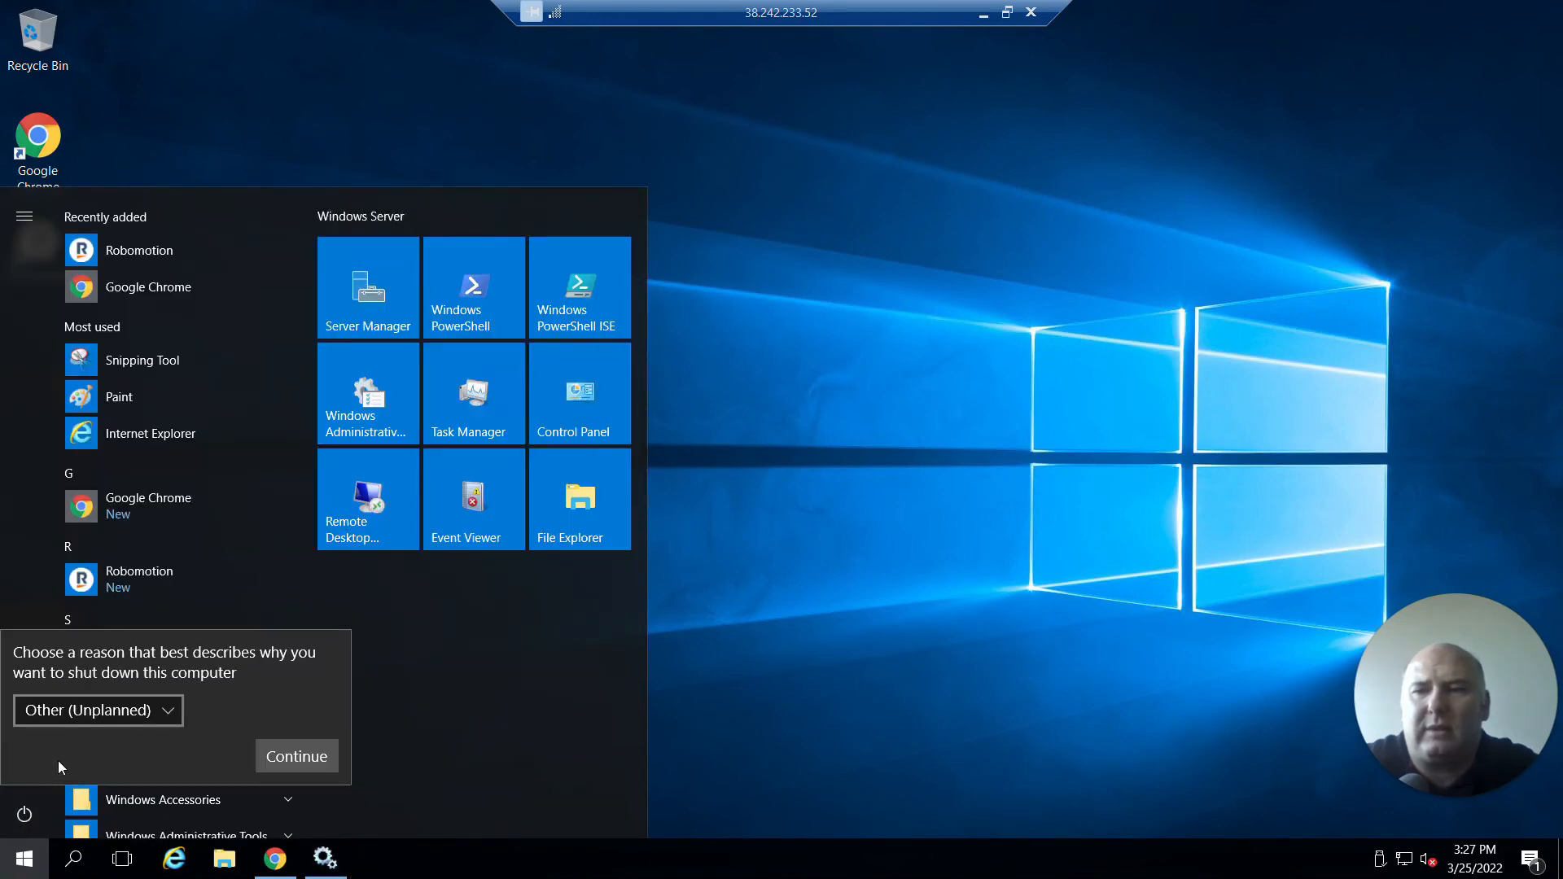
left_click(287, 757)
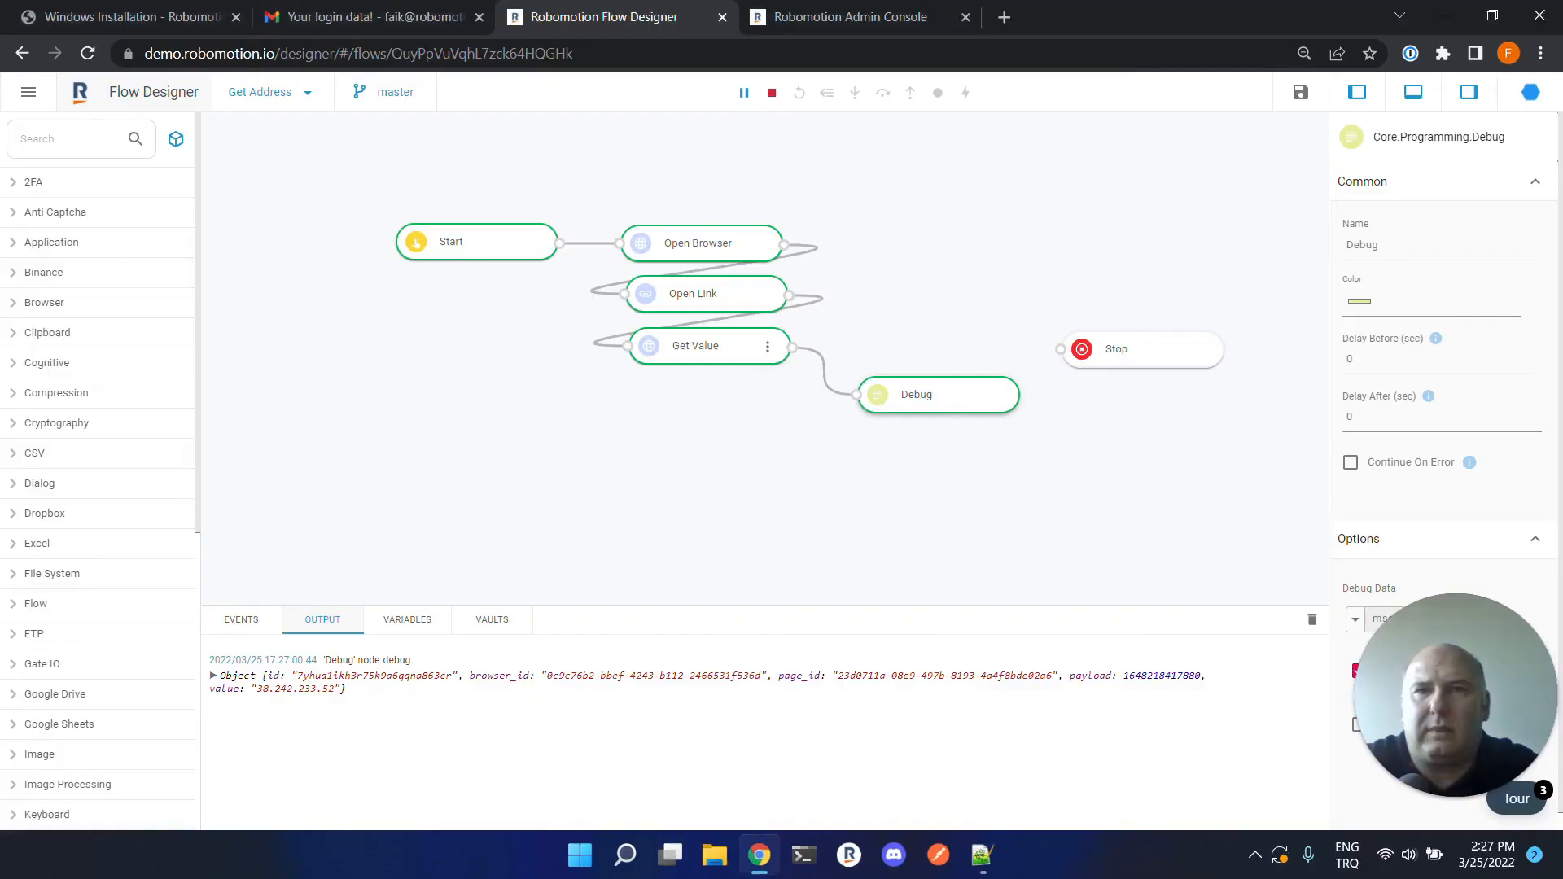
Reload the Admin Console robots list to check the Mark IV robot's status.
left_click(861, 17)
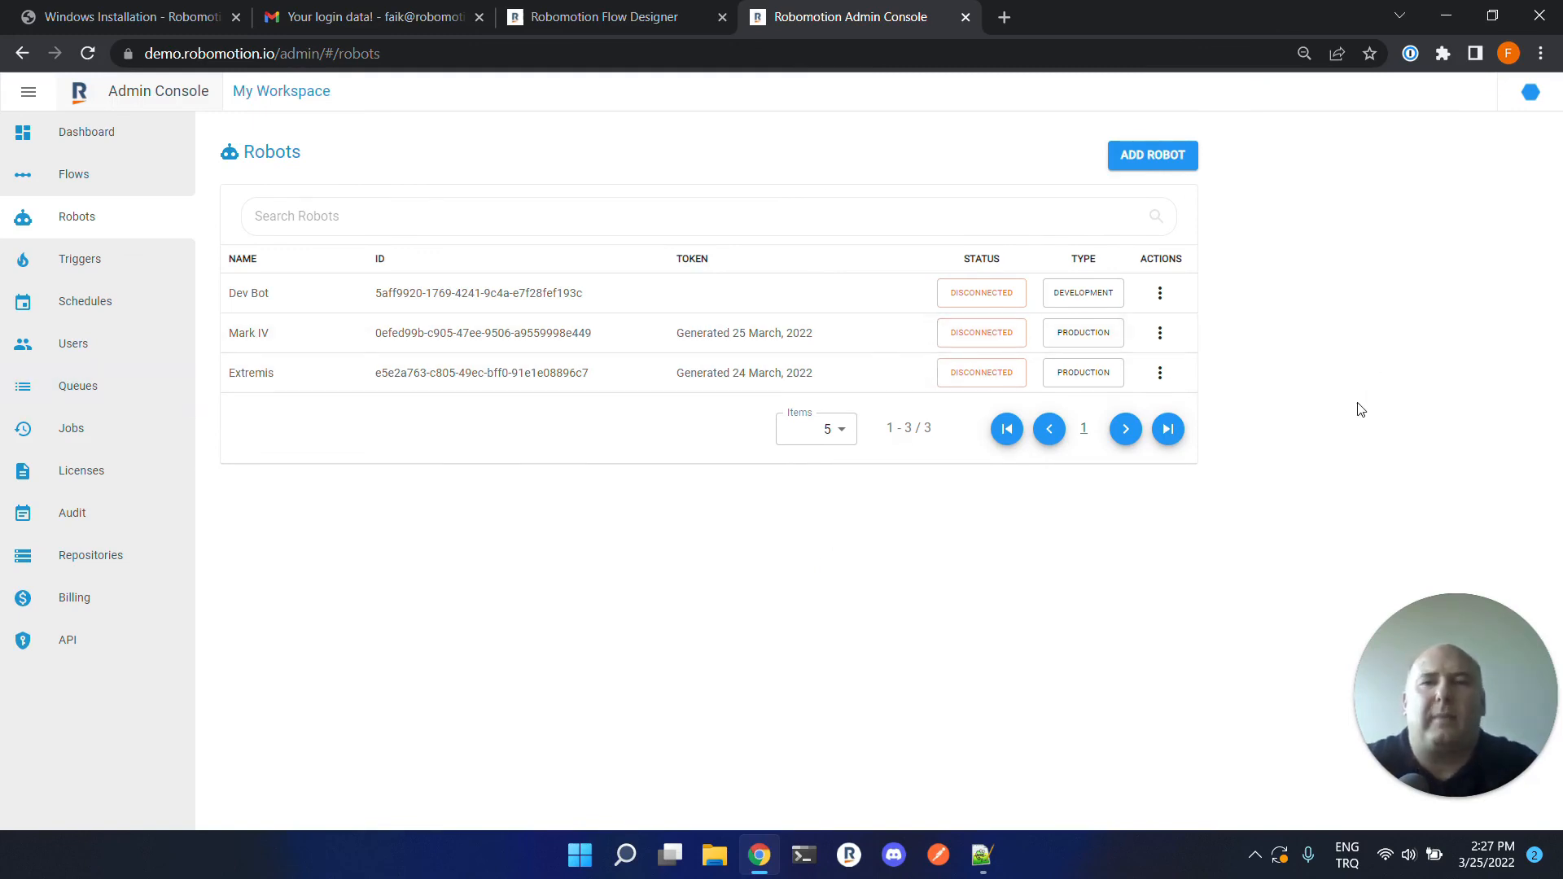
key("F5")
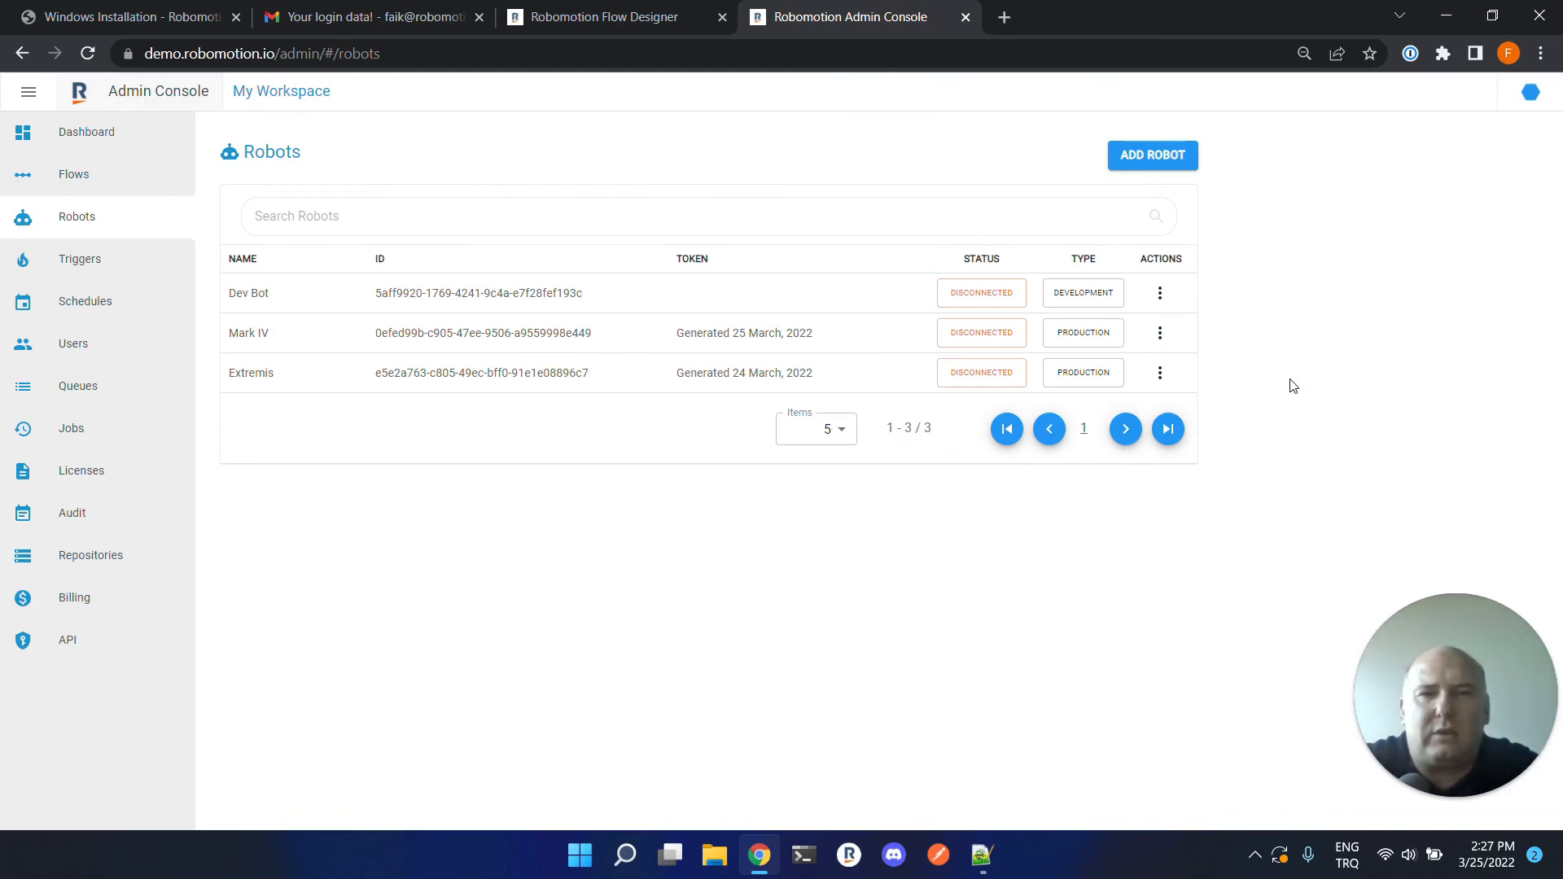
key("F5")
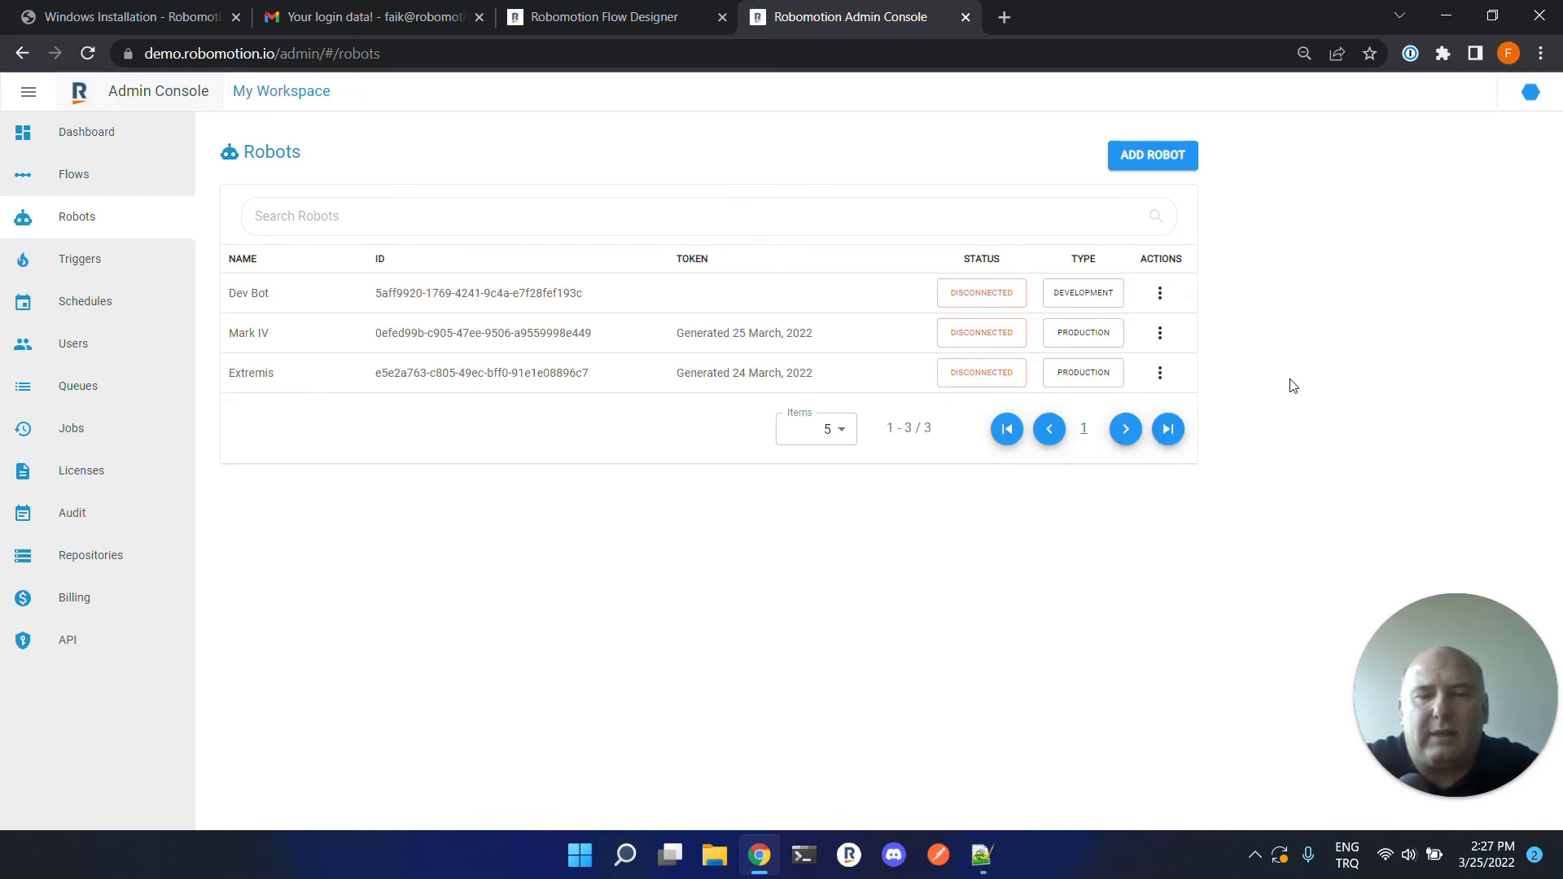
key("F5")
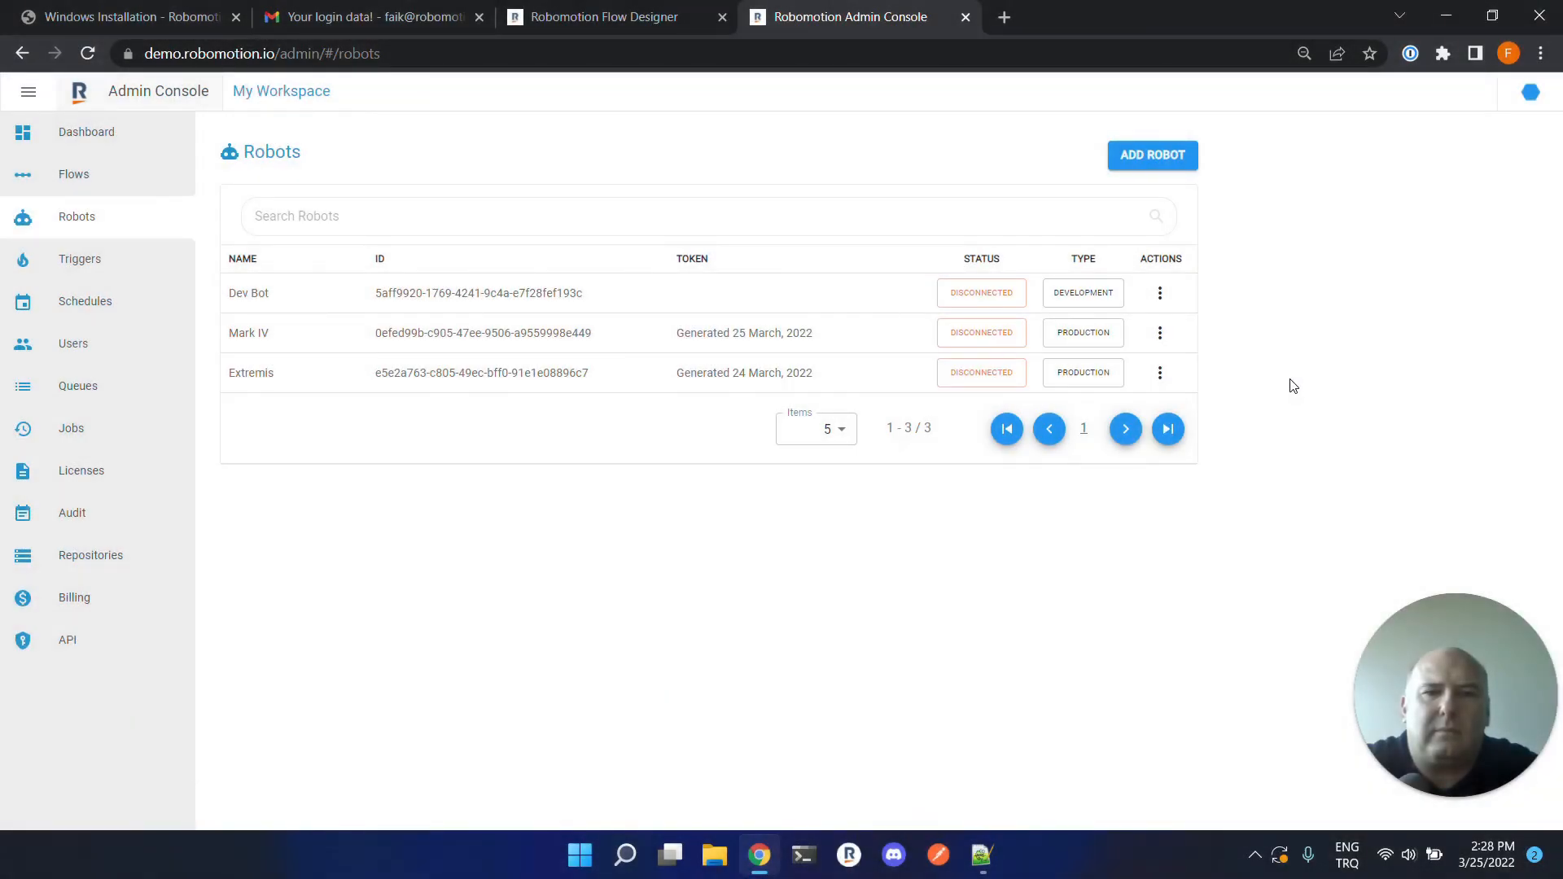
key("F5")
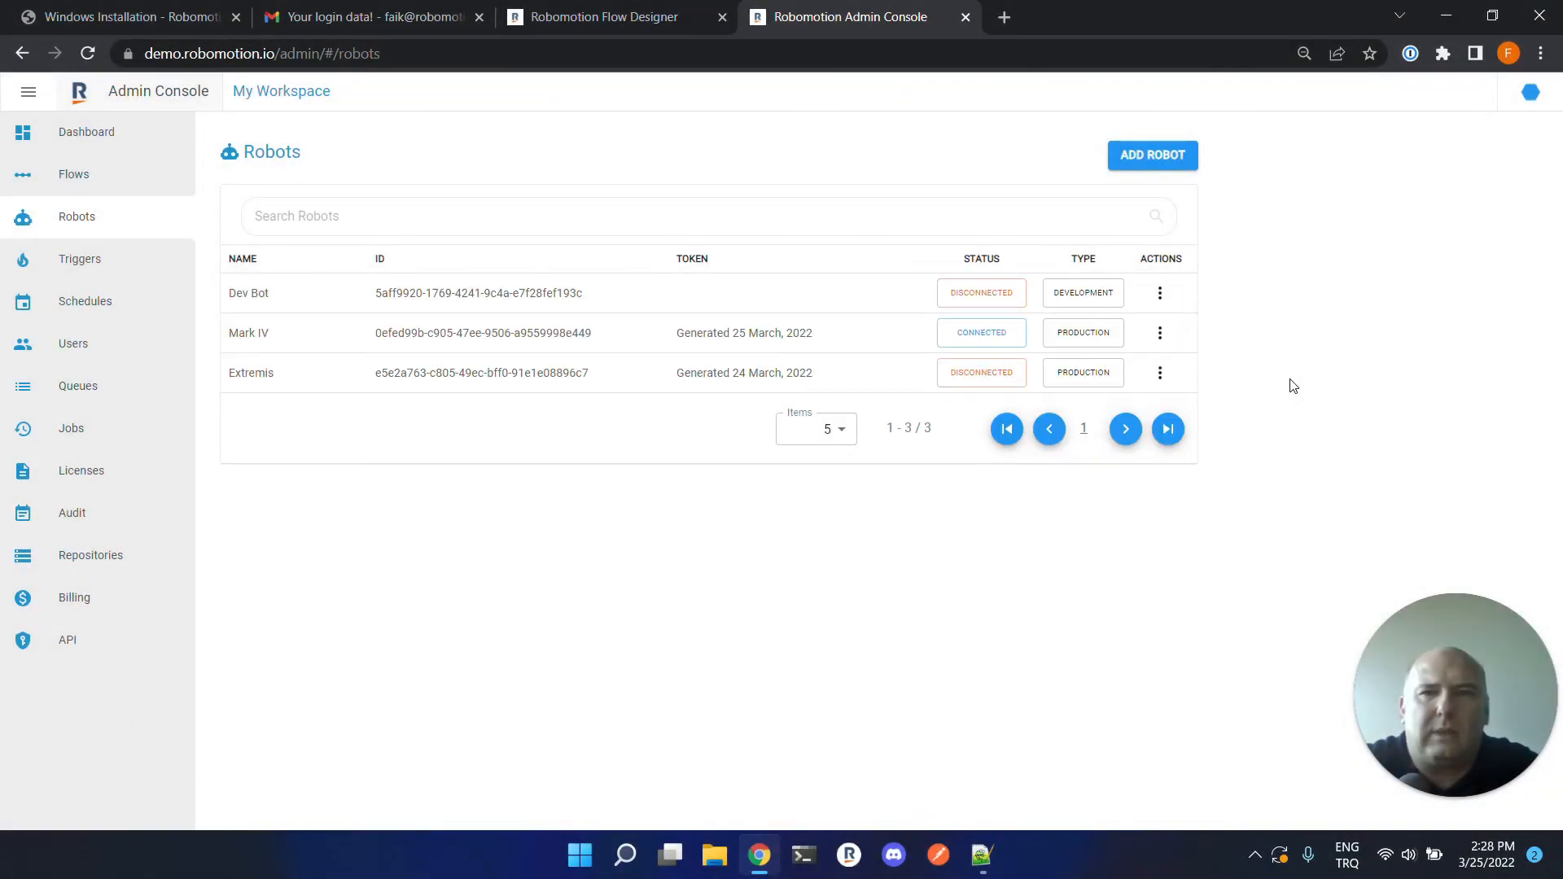
Clear the output panel, run the flow on the Mark IV robot, and expand the debug result object.
left_click(594, 21)
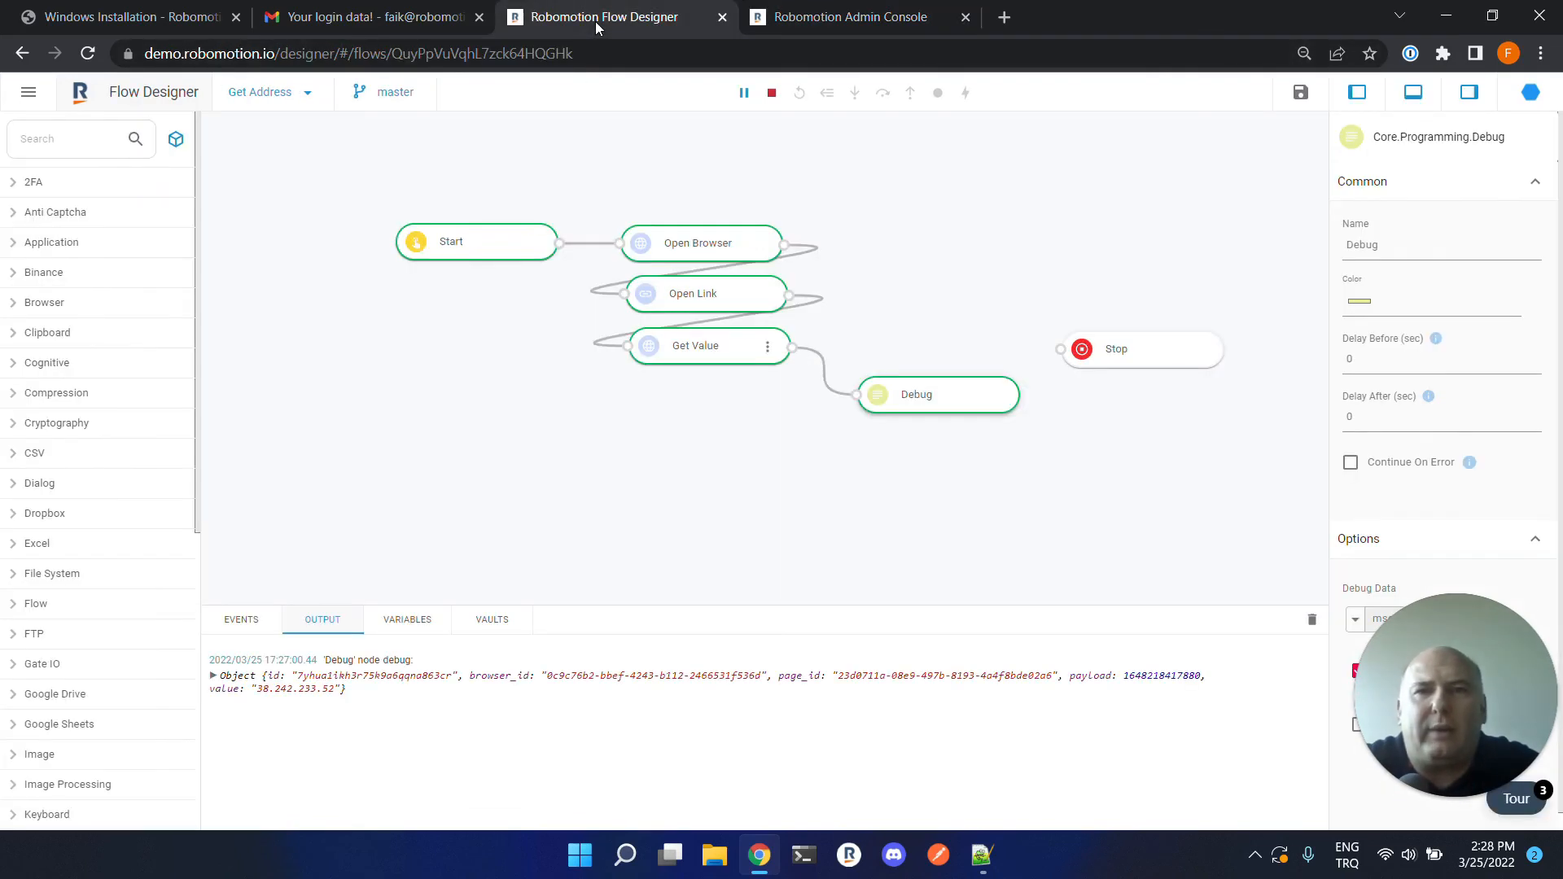
left_click(1312, 623)
left_click(830, 92)
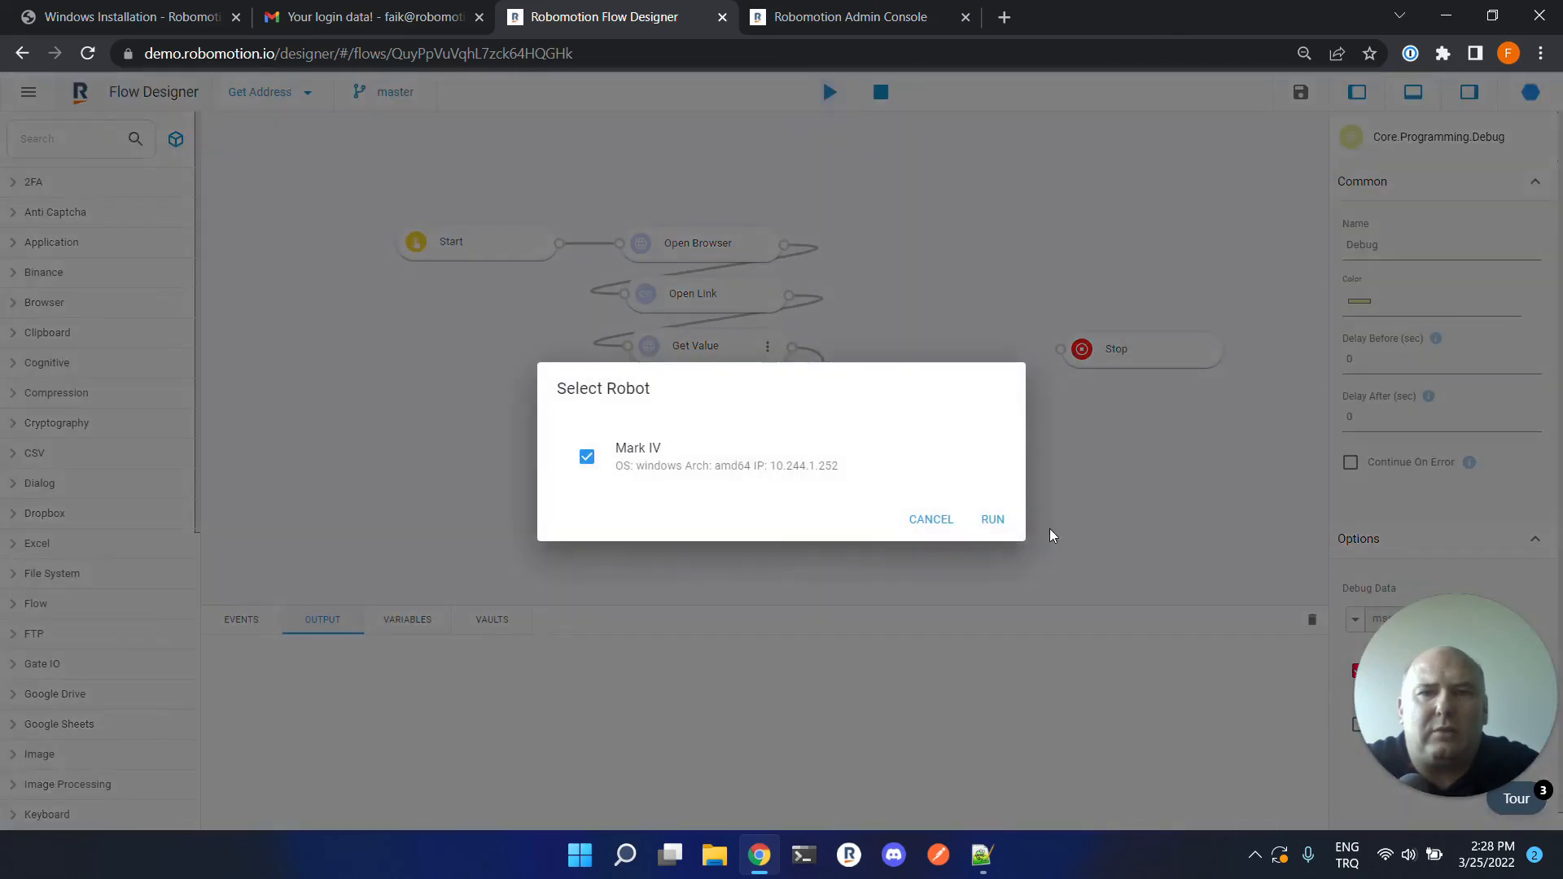
left_click(994, 520)
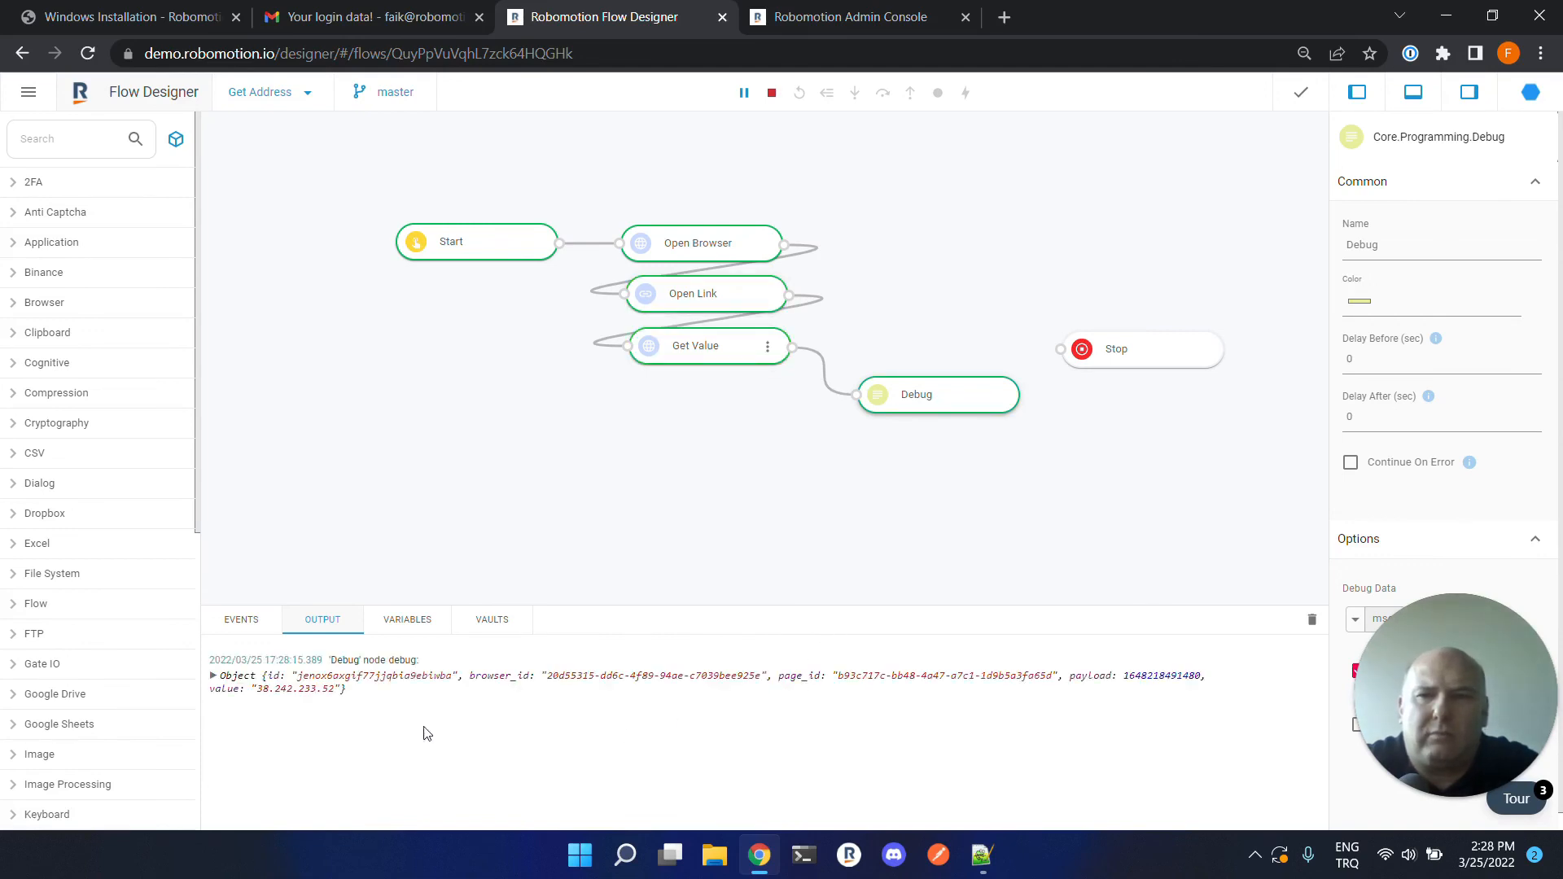
left_click(214, 677)
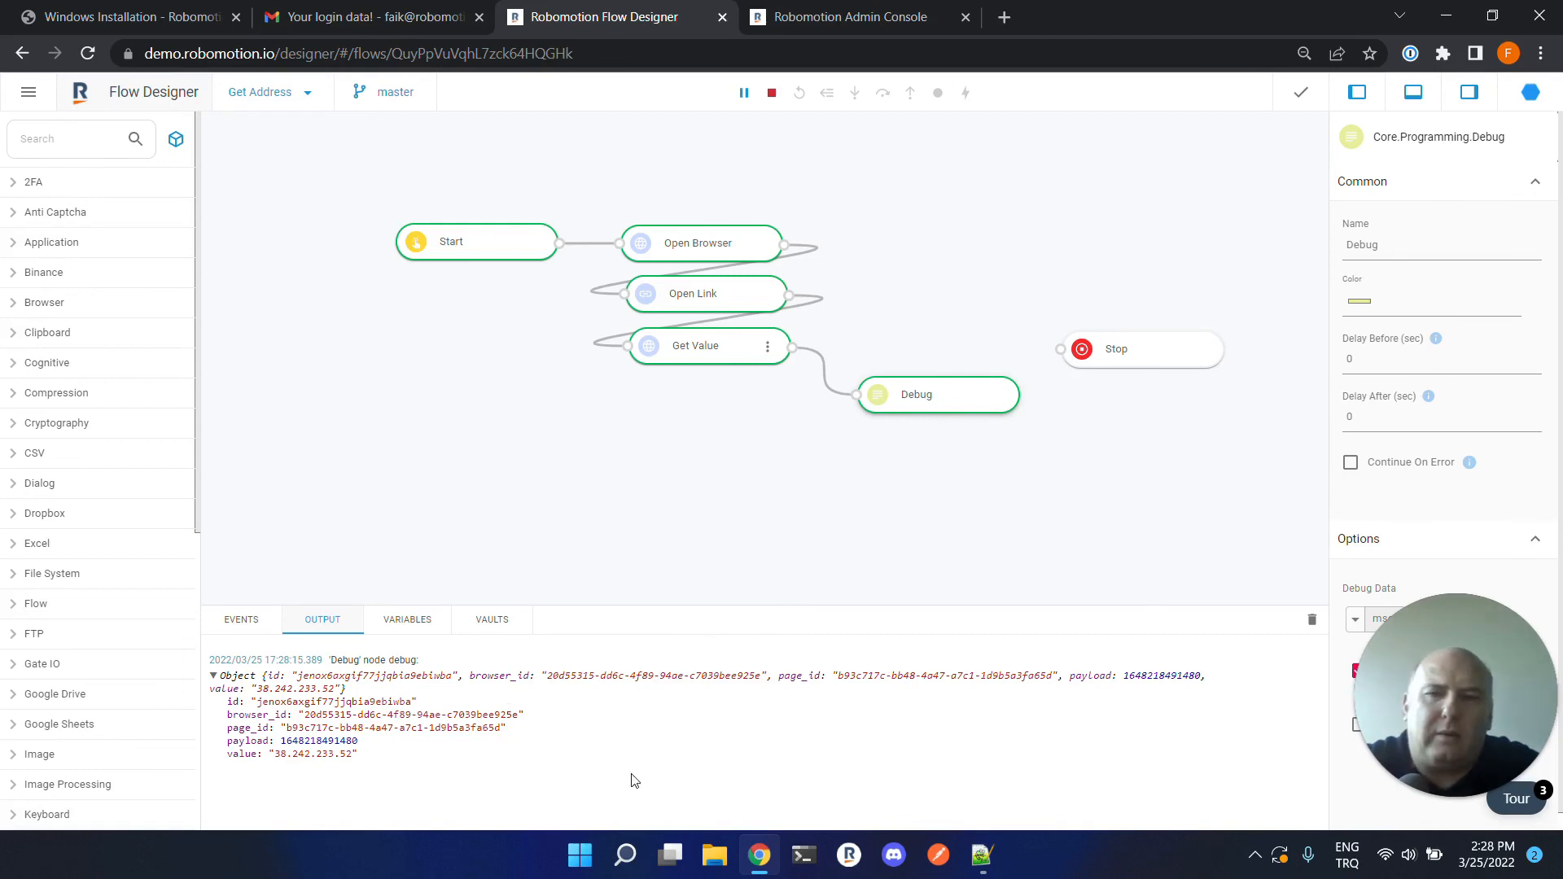
Stop the flow and switch back to the Admin Console robots list.
left_click(776, 98)
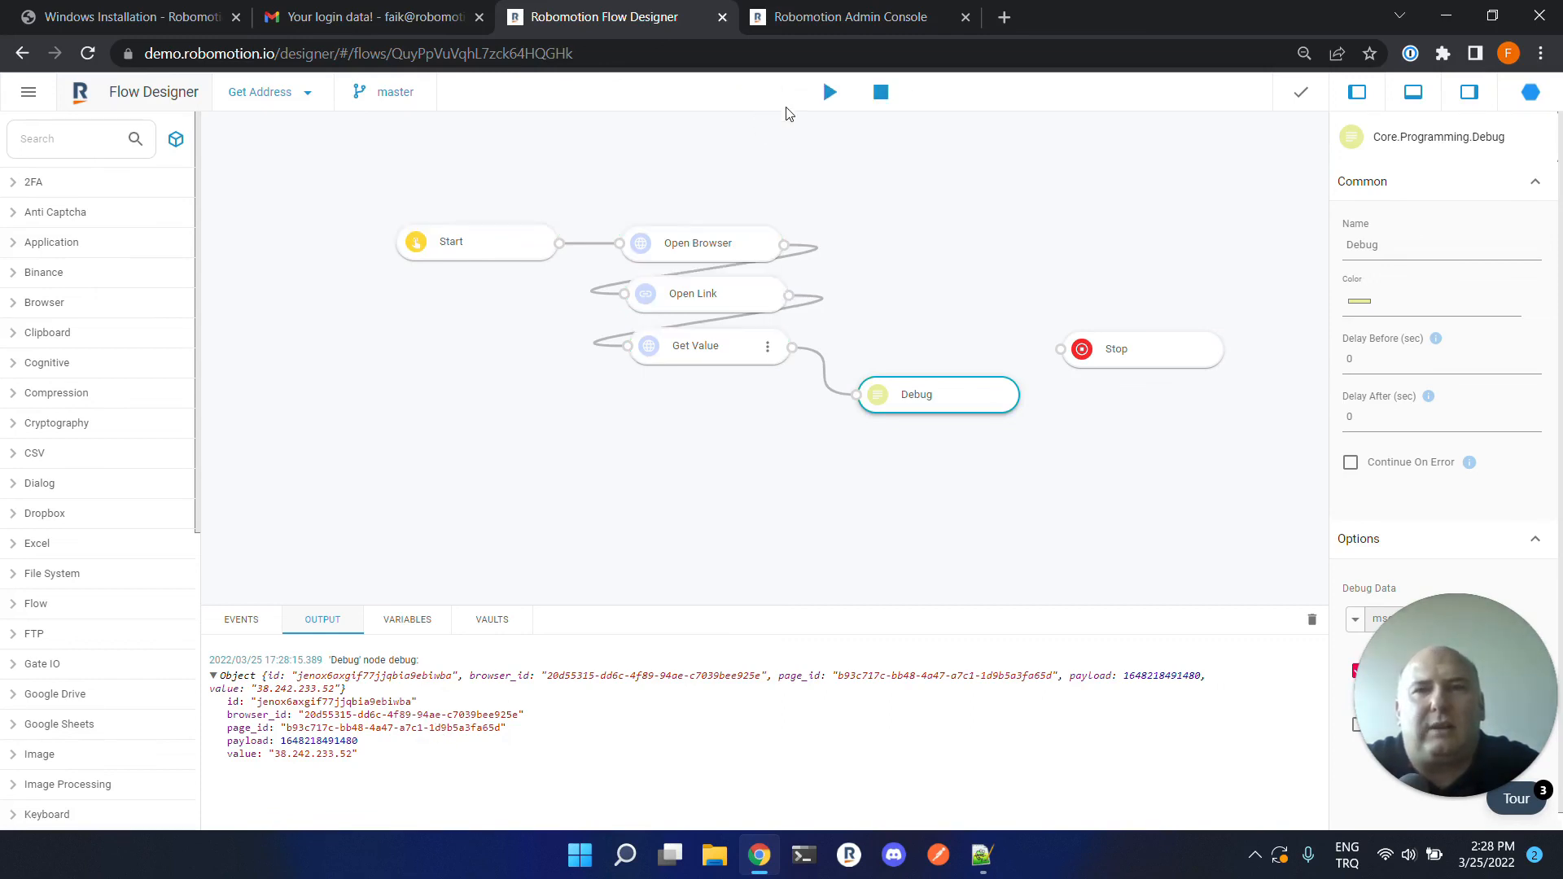
left_click(827, 18)
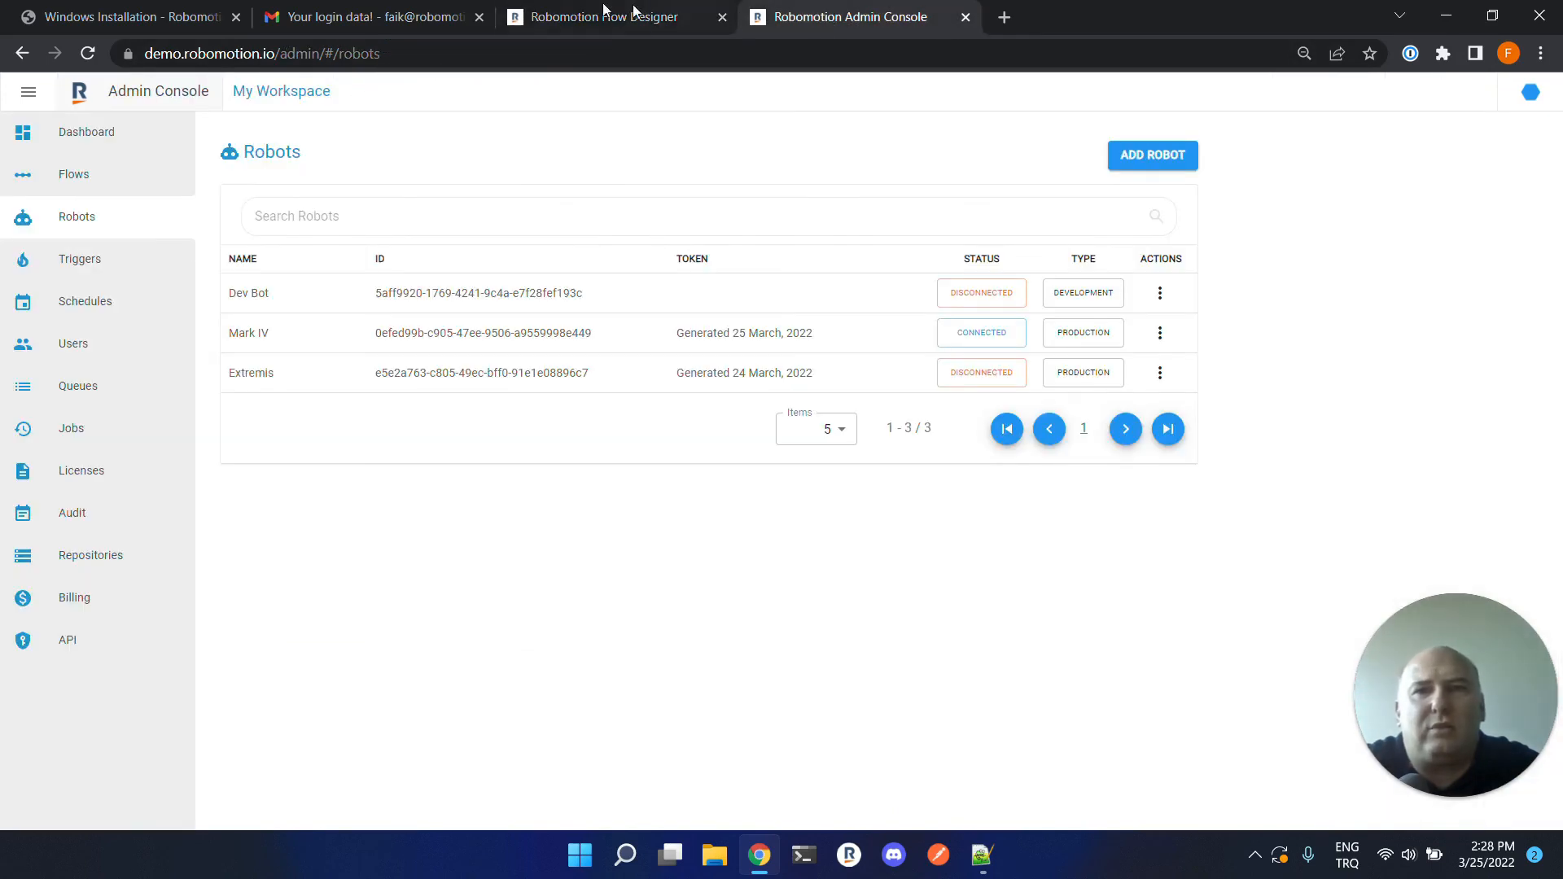